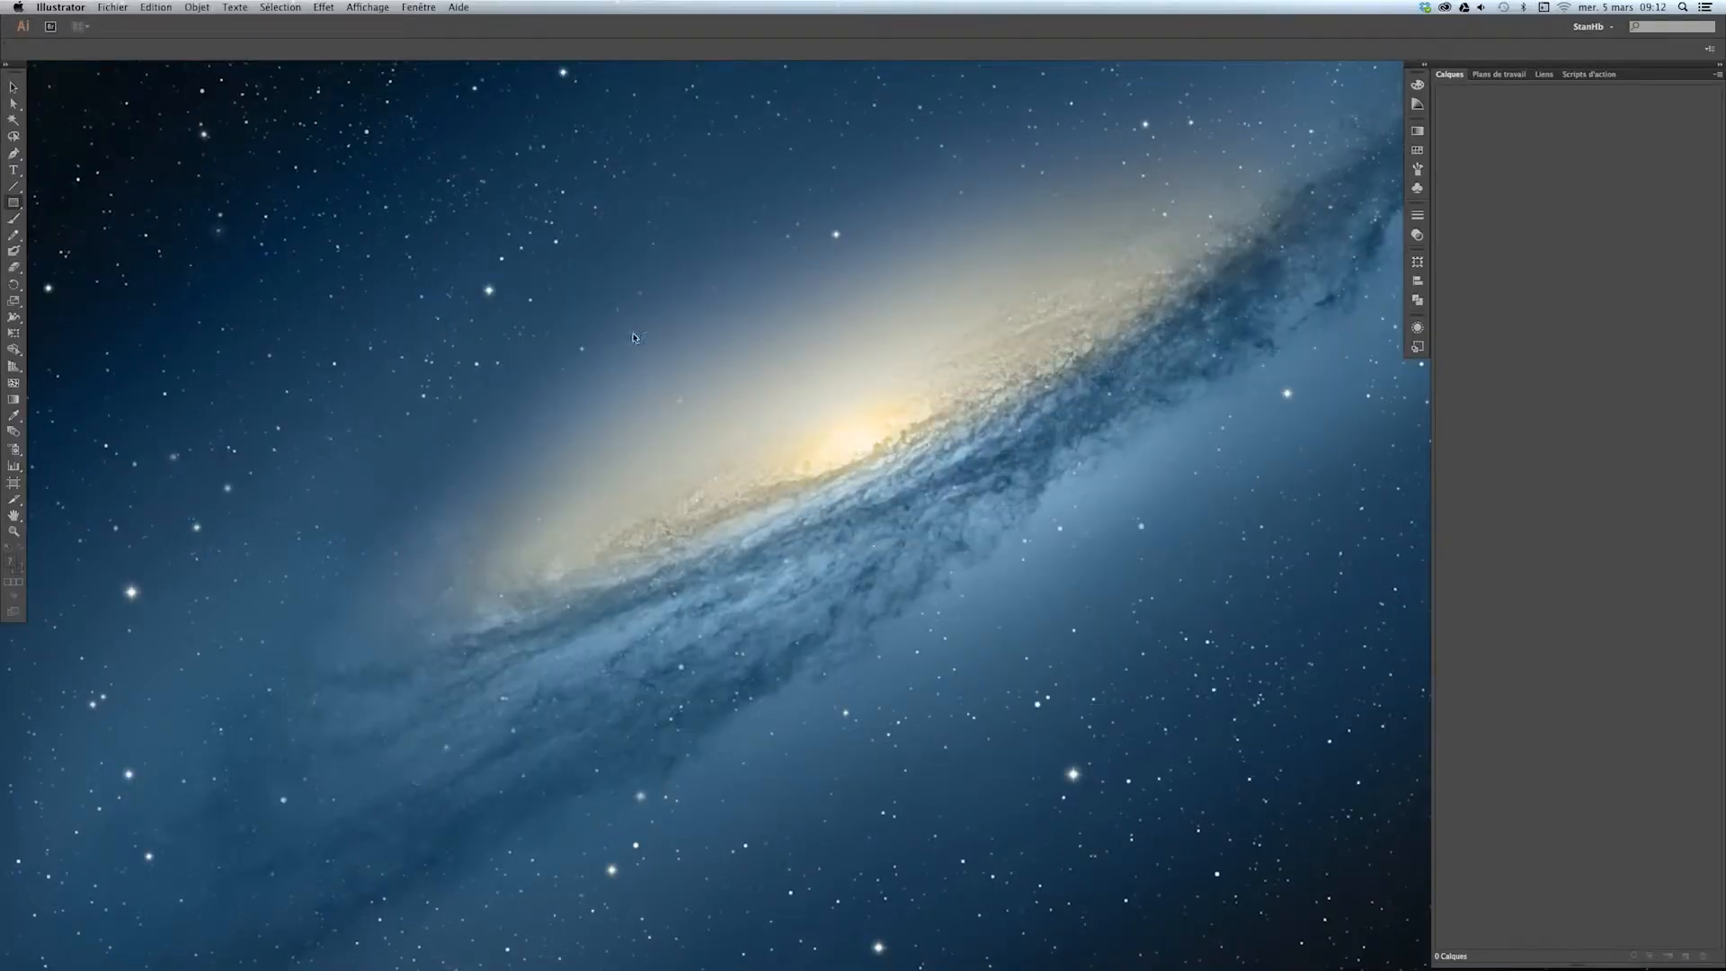
# Create a new 1280 x 800 px document in RGB mode at 72 ppi, with a single artboard
pyautogui.click(114, 8)
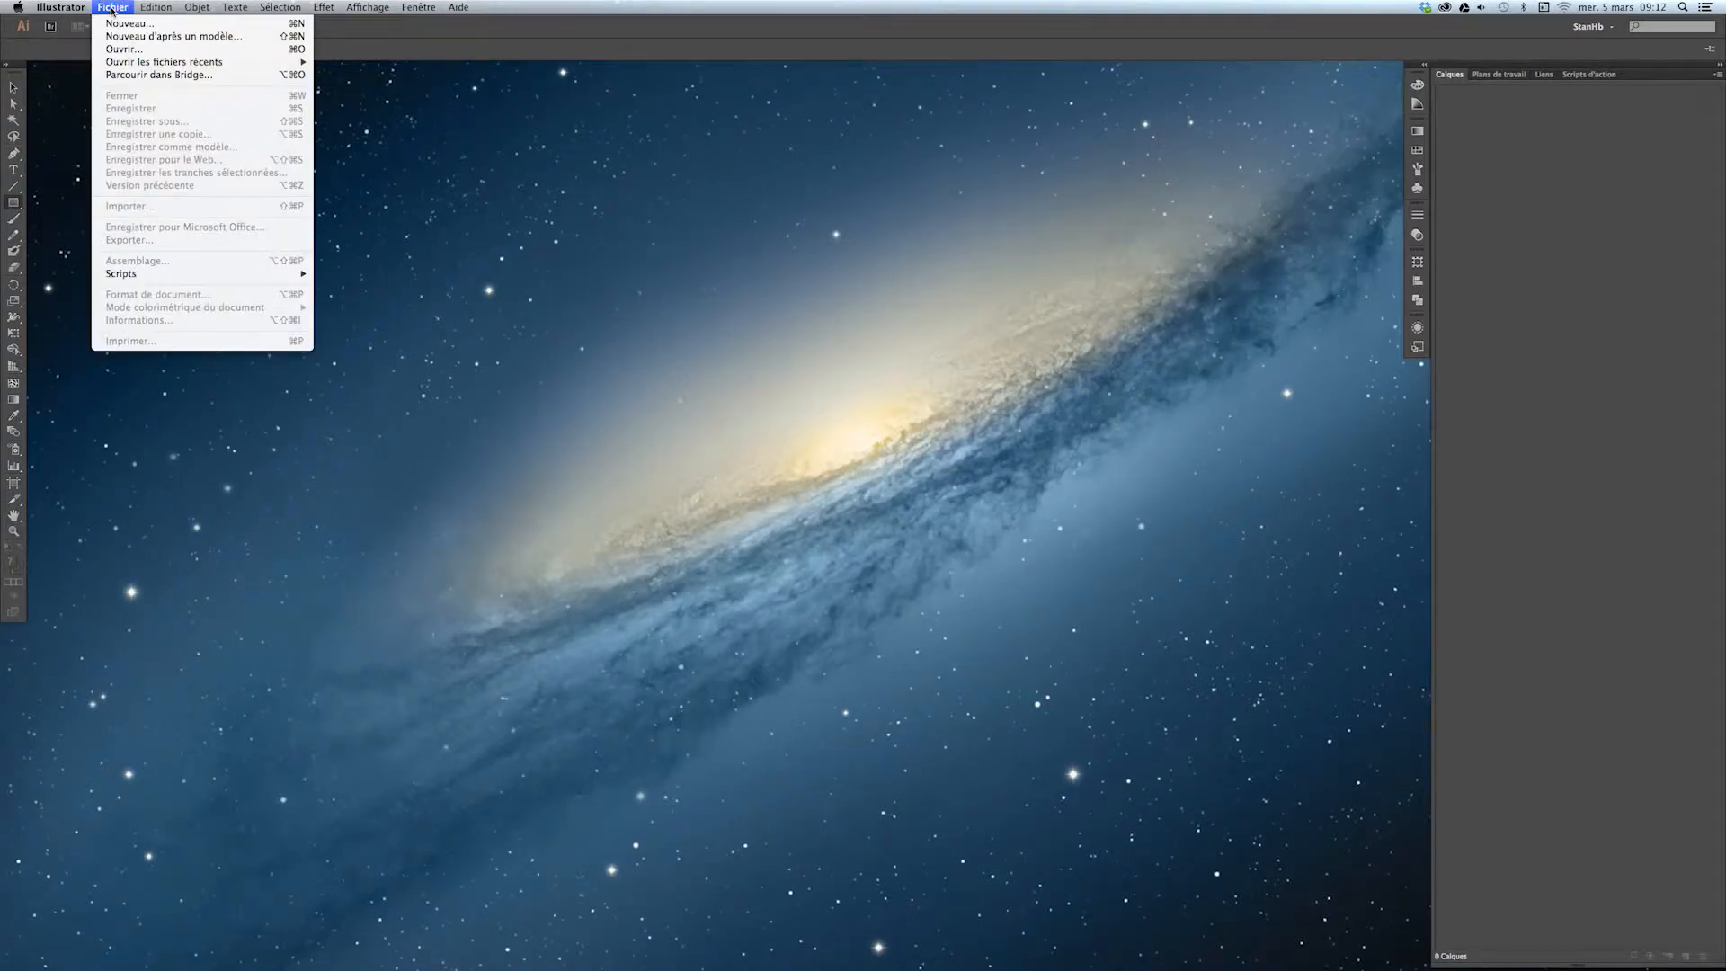
pyautogui.click(122, 26)
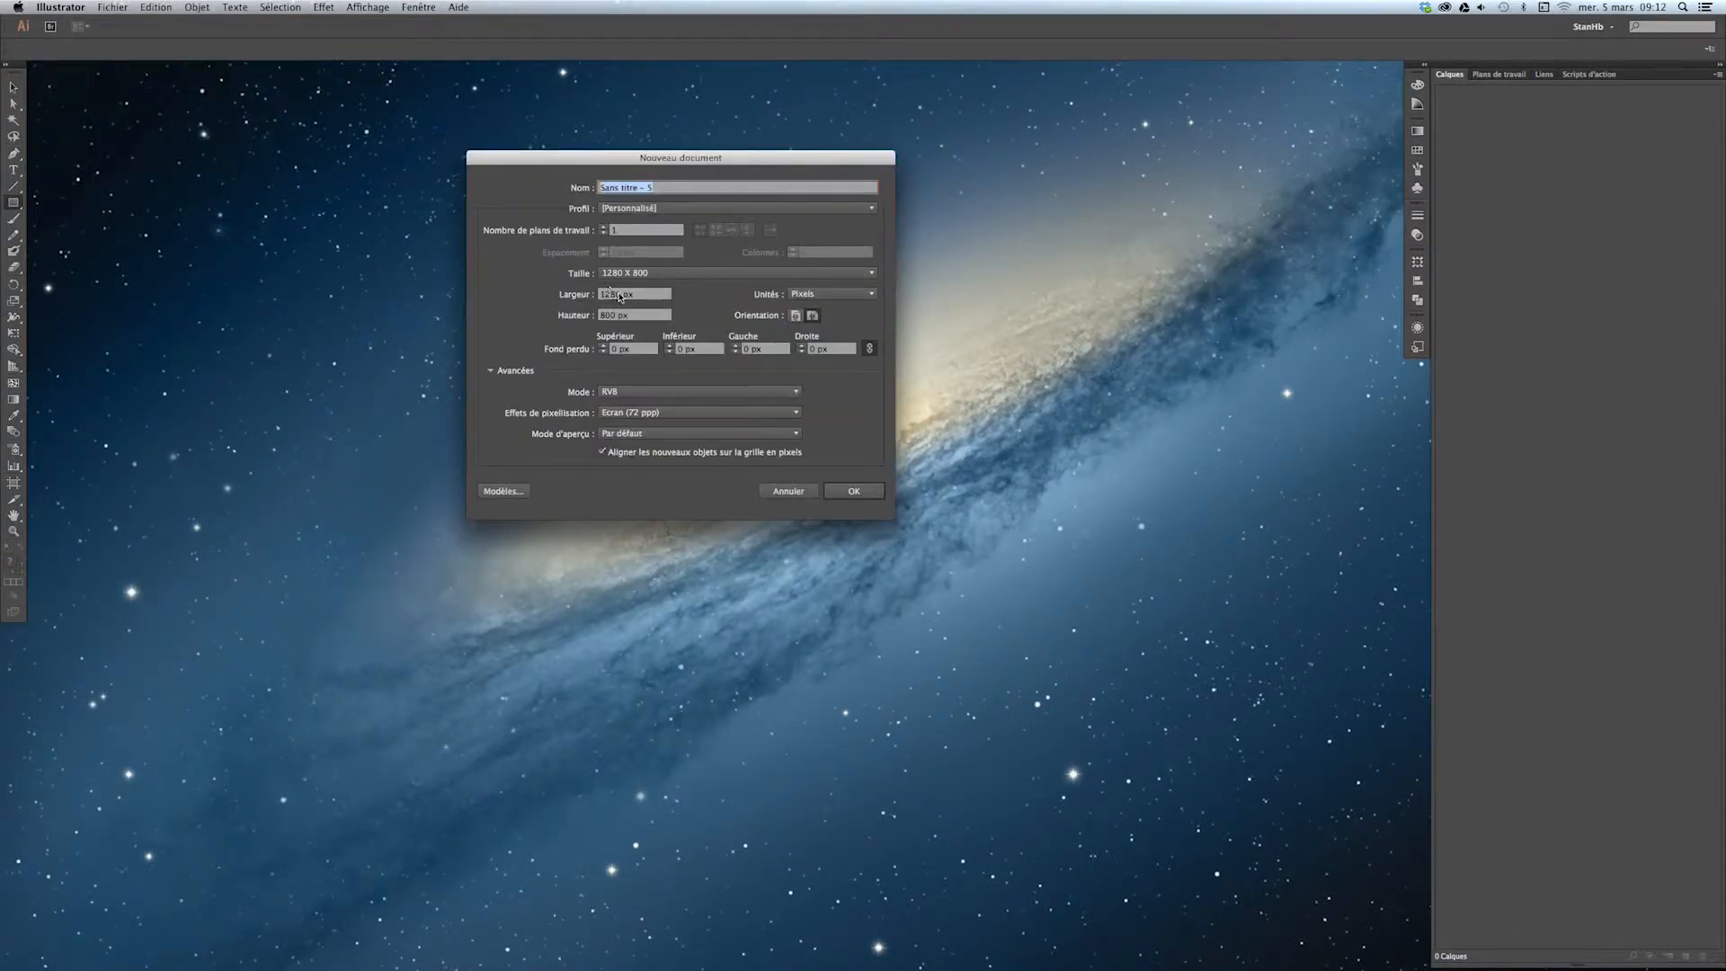
pyautogui.click(853, 491)
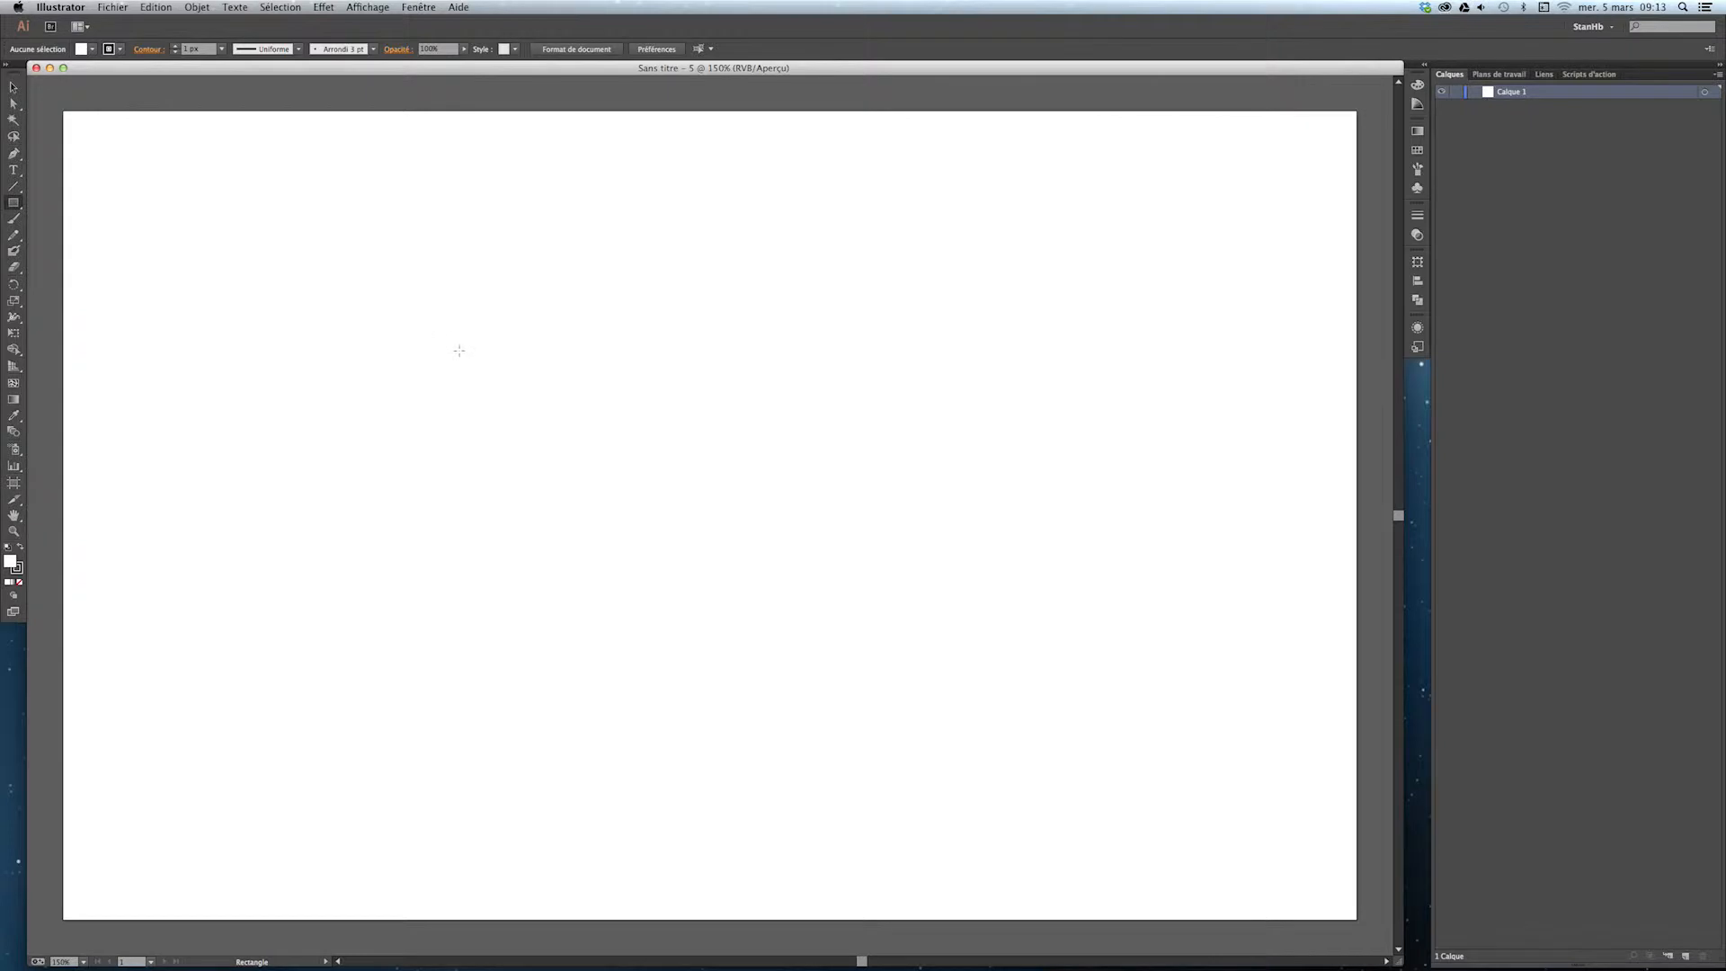
# Draw a vertical rectangle about 138 × 230 px just left of the artboard's center to serve as the torso
pyautogui.click(13, 203)
pyautogui.moveTo(14, 206); pyautogui.dragTo(146, 206)
pyautogui.moveTo(549, 337); pyautogui.dragTo(688, 569)
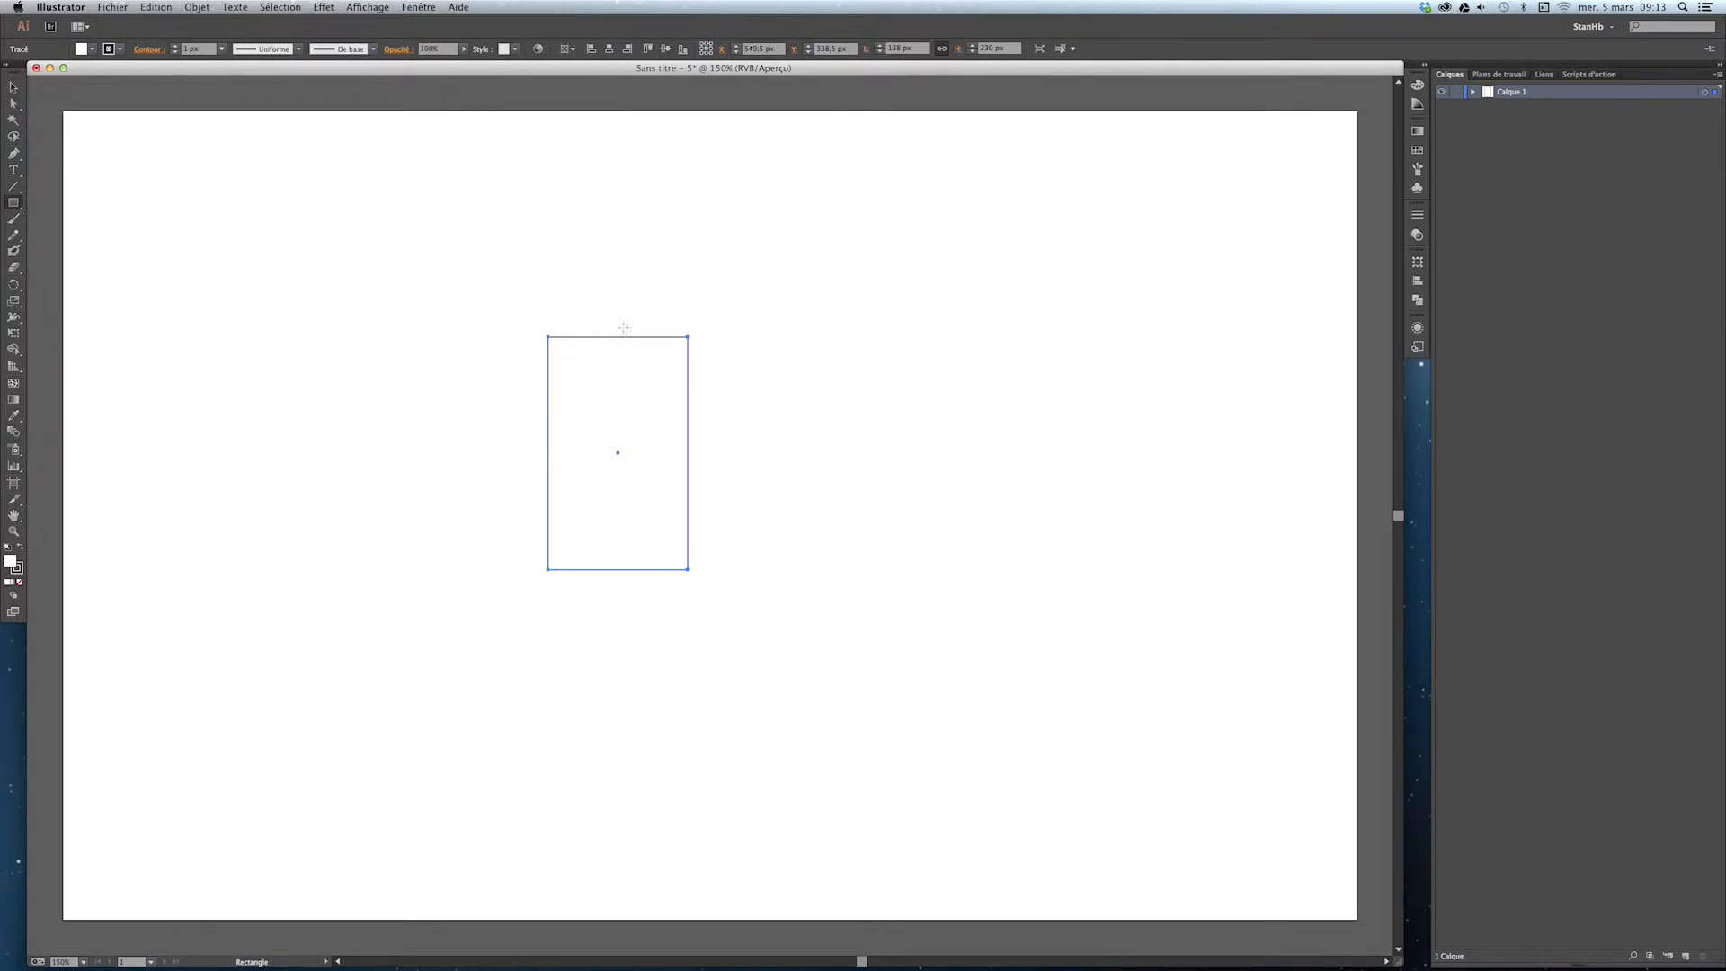
# Move the rectangle slightly up and to the right, leaving it selected
pyautogui.press('v')
pyautogui.moveTo(638, 339); pyautogui.dragTo(655, 298)
pyautogui.moveTo(564, 383); pyautogui.dragTo(653, 418)
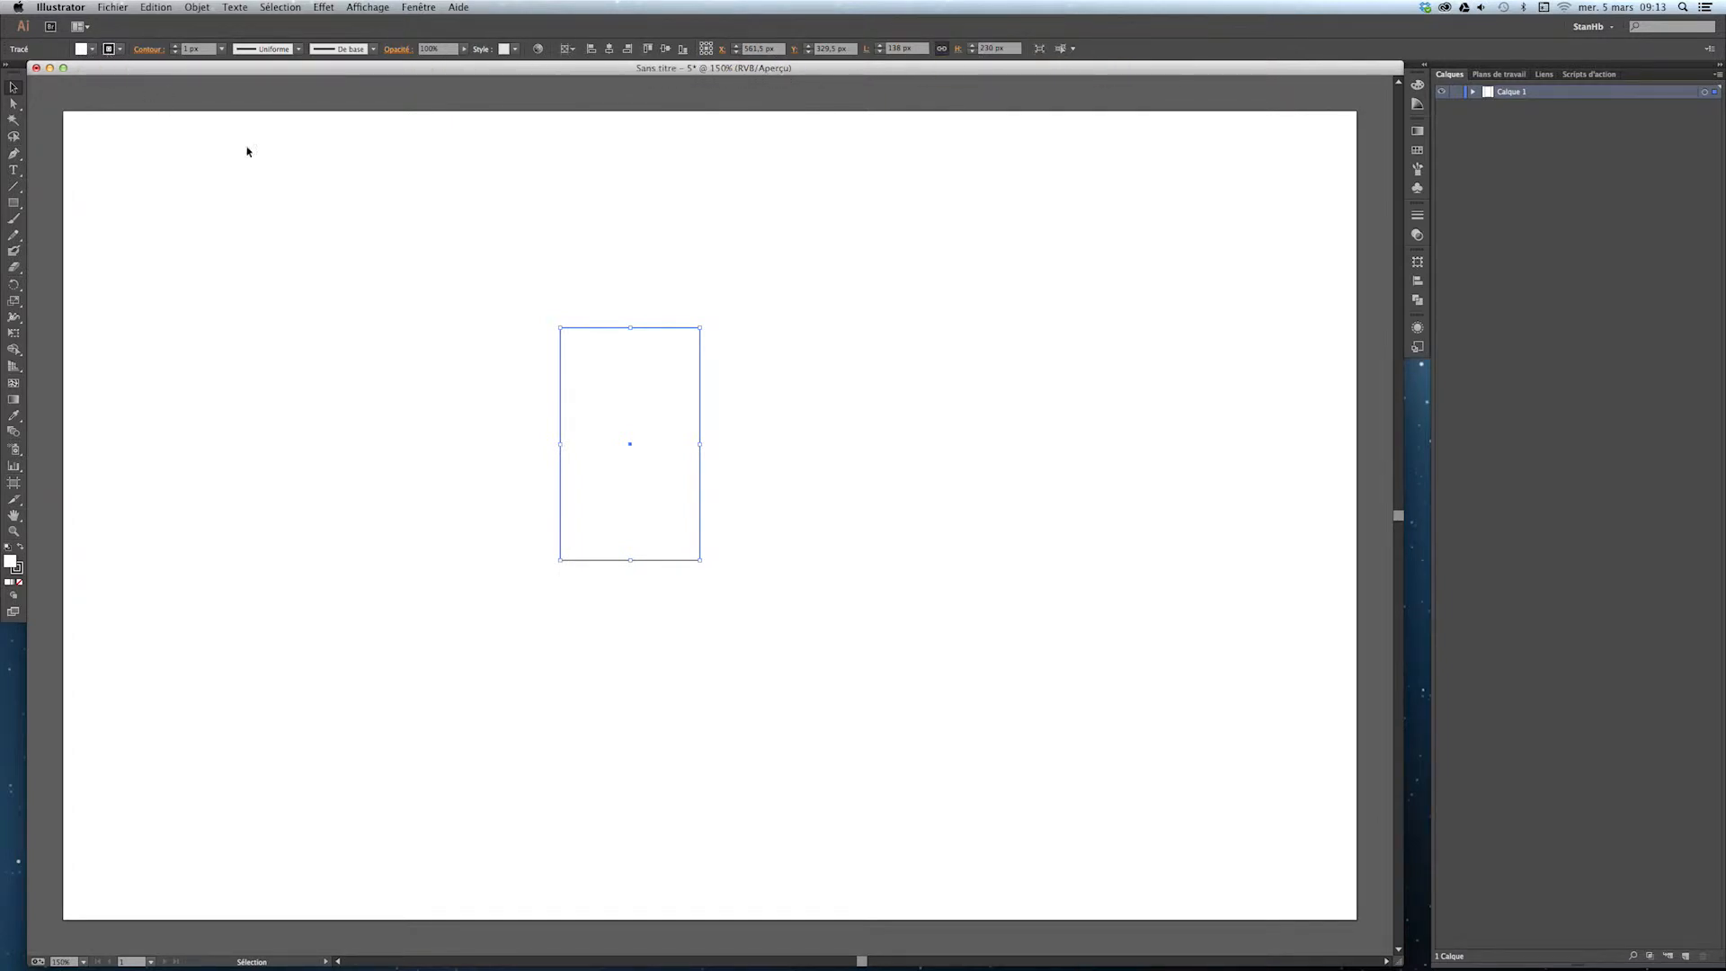
pyautogui.click(843, 383)
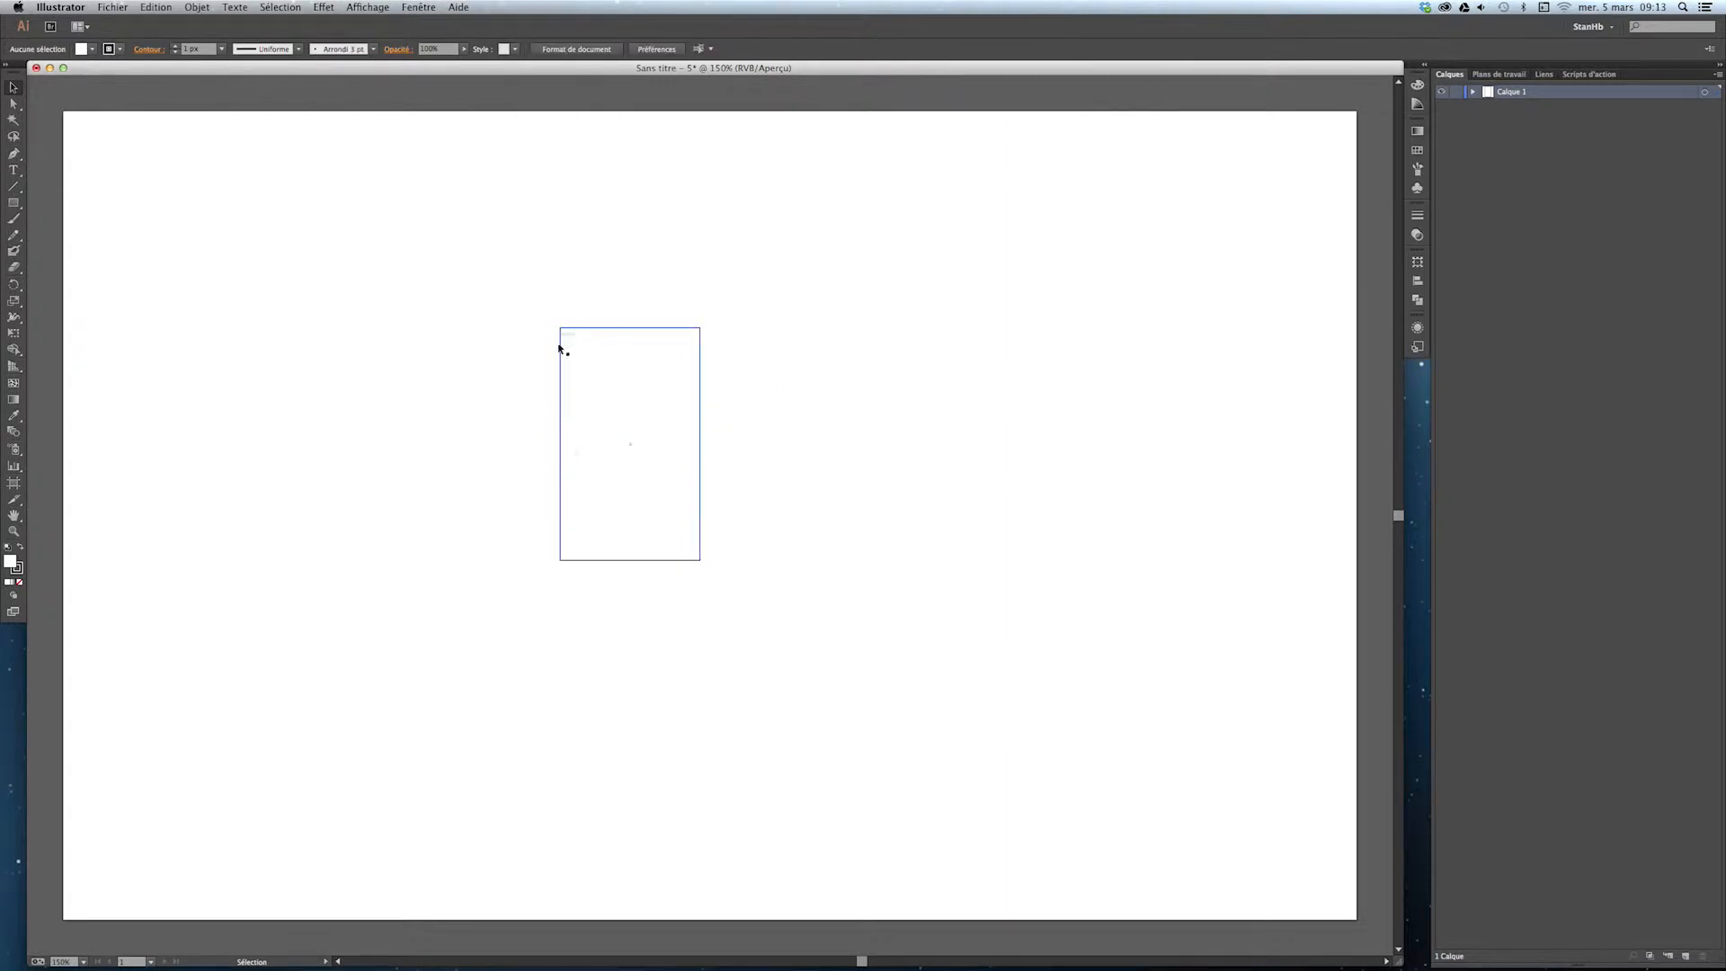
pyautogui.click(640, 494)
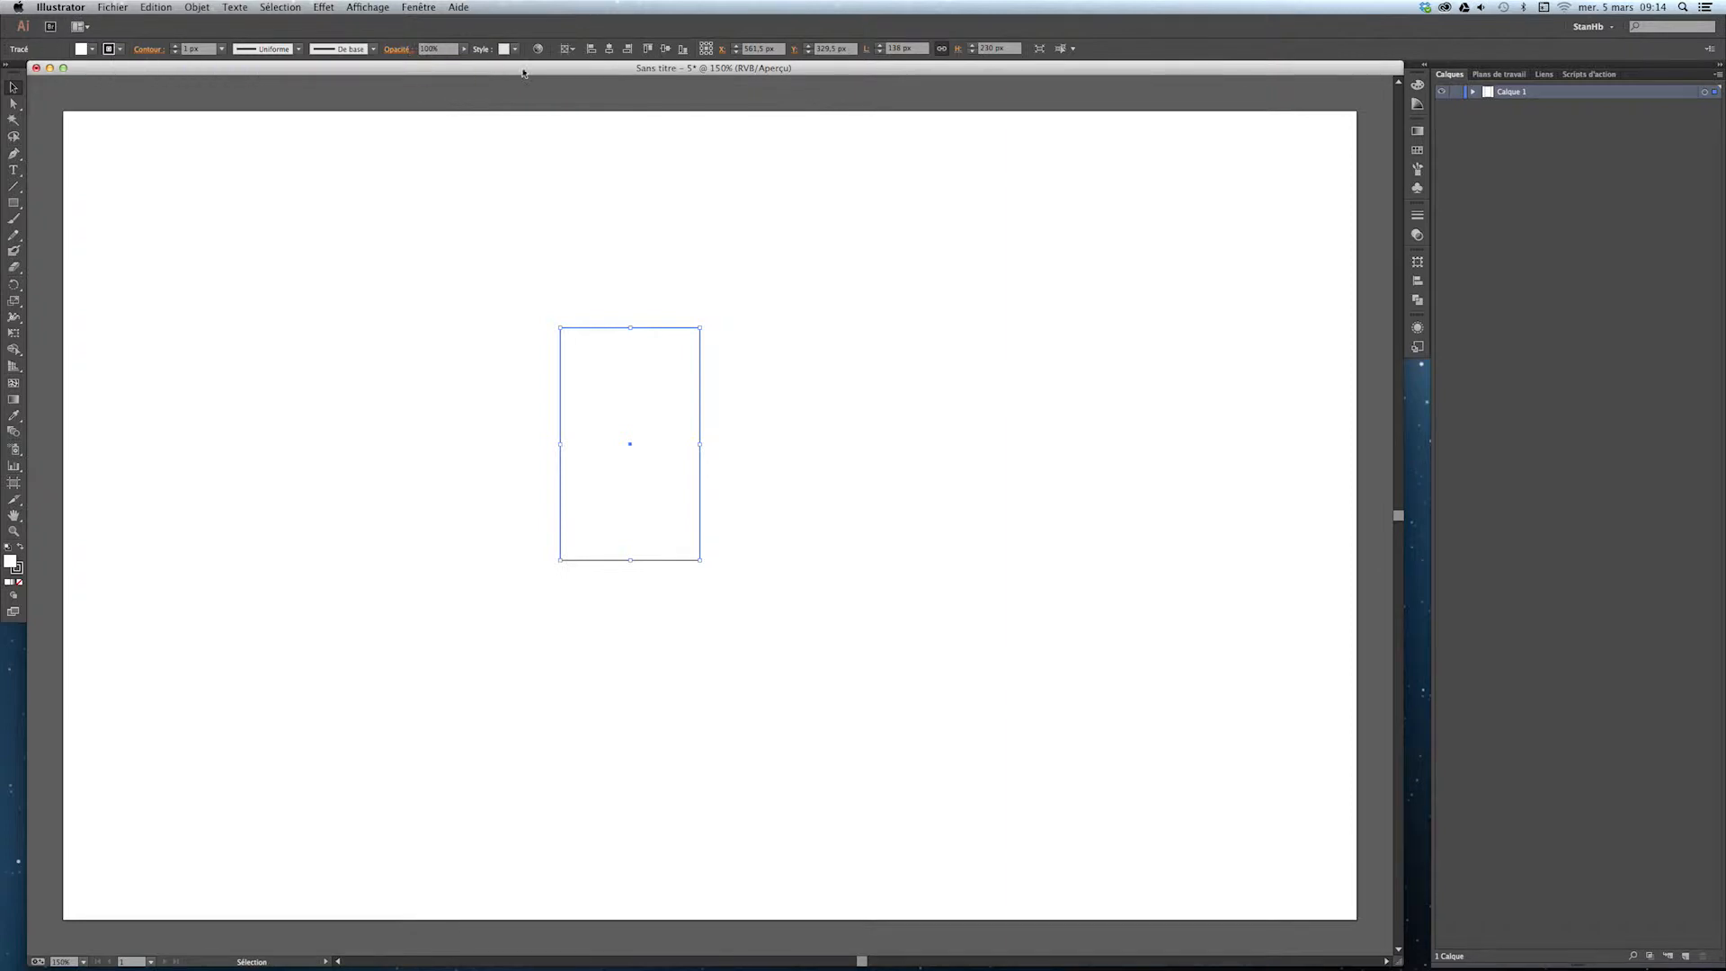
# Expand Calque 1 to list the objects it contains
pyautogui.click(411, 8)
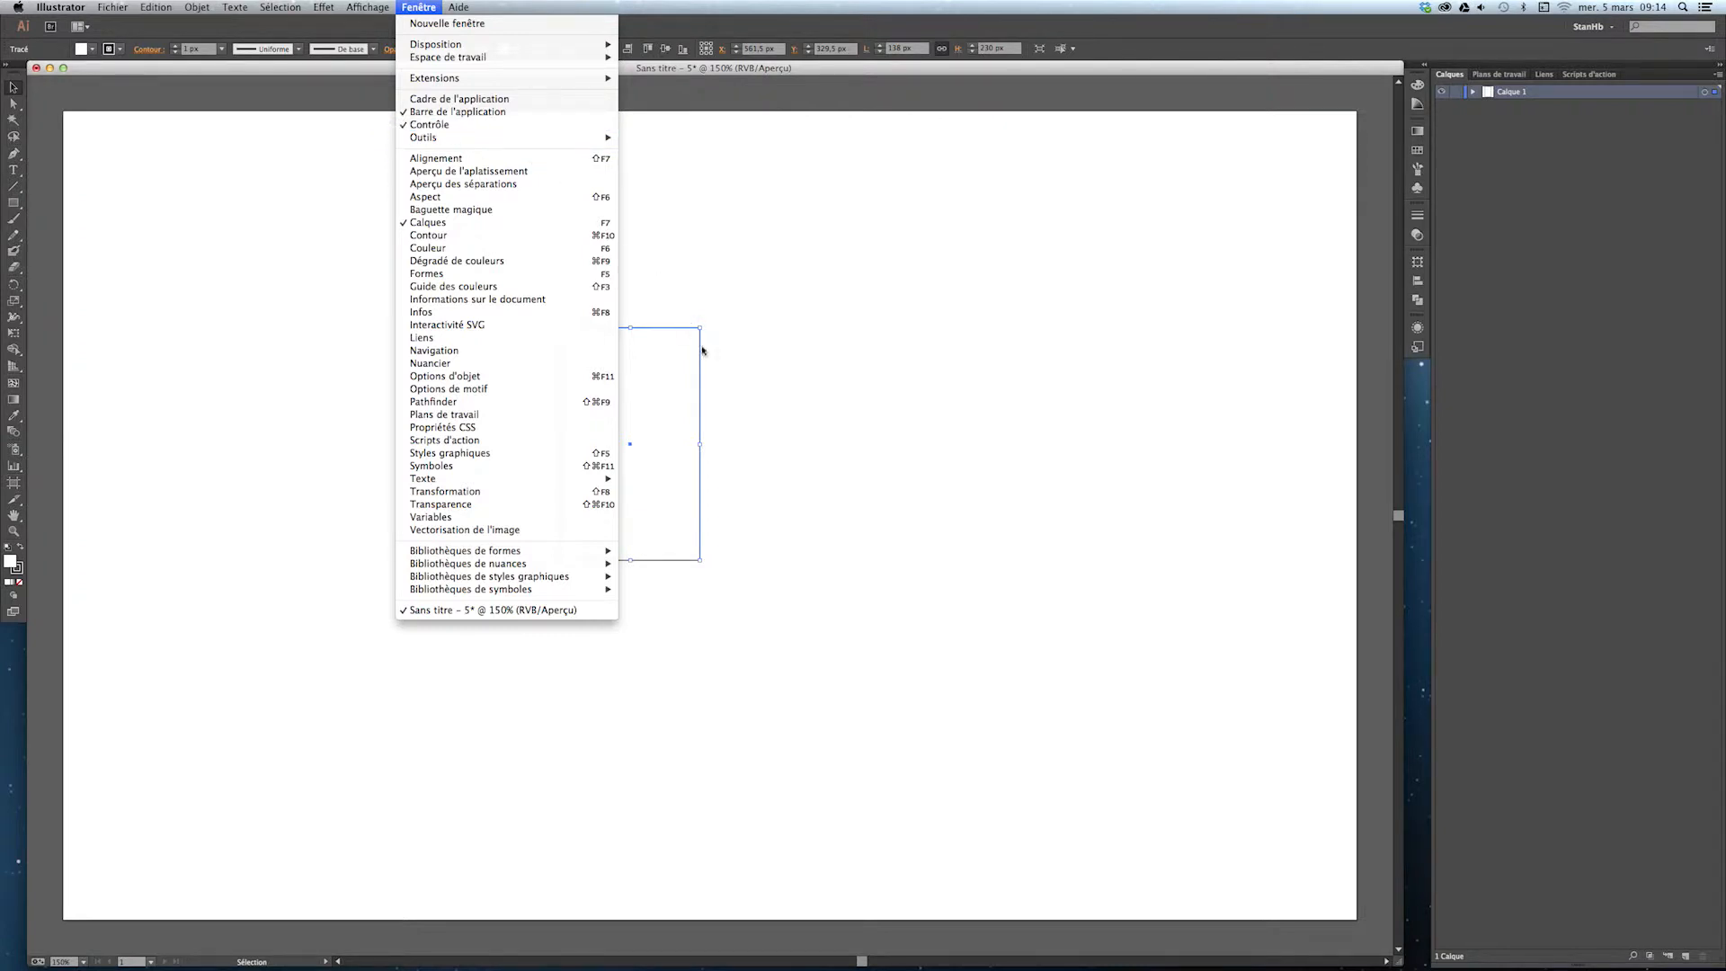
pyautogui.click(673, 511)
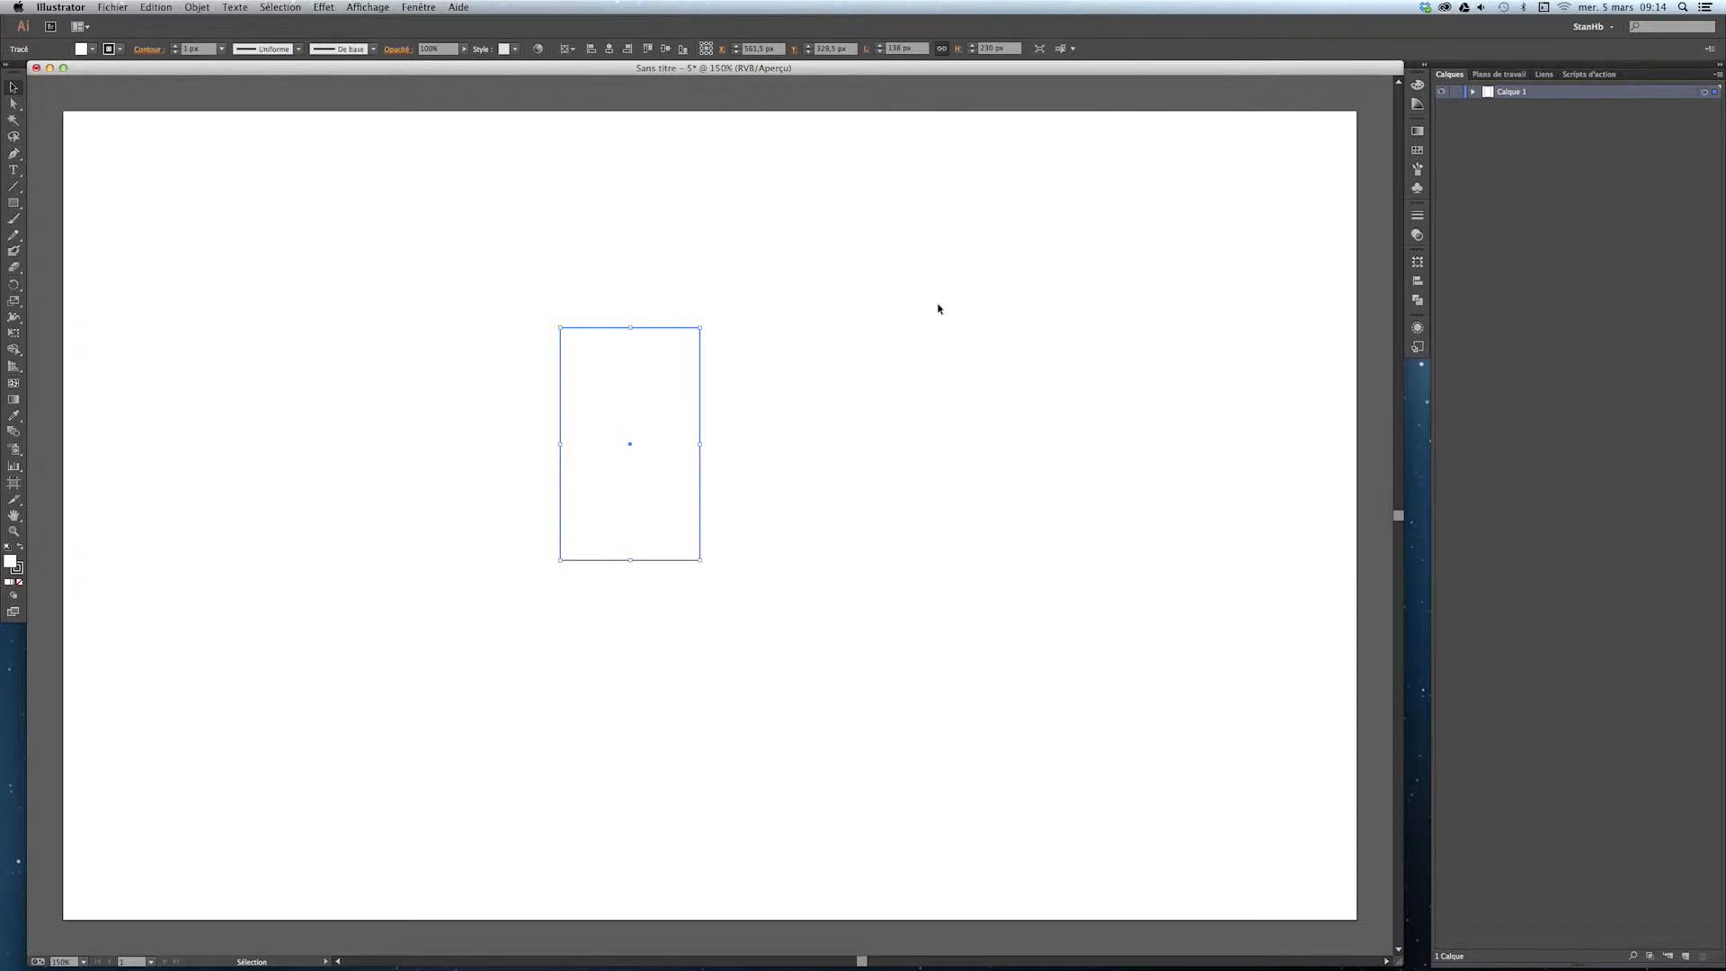
pyautogui.click(1473, 92)
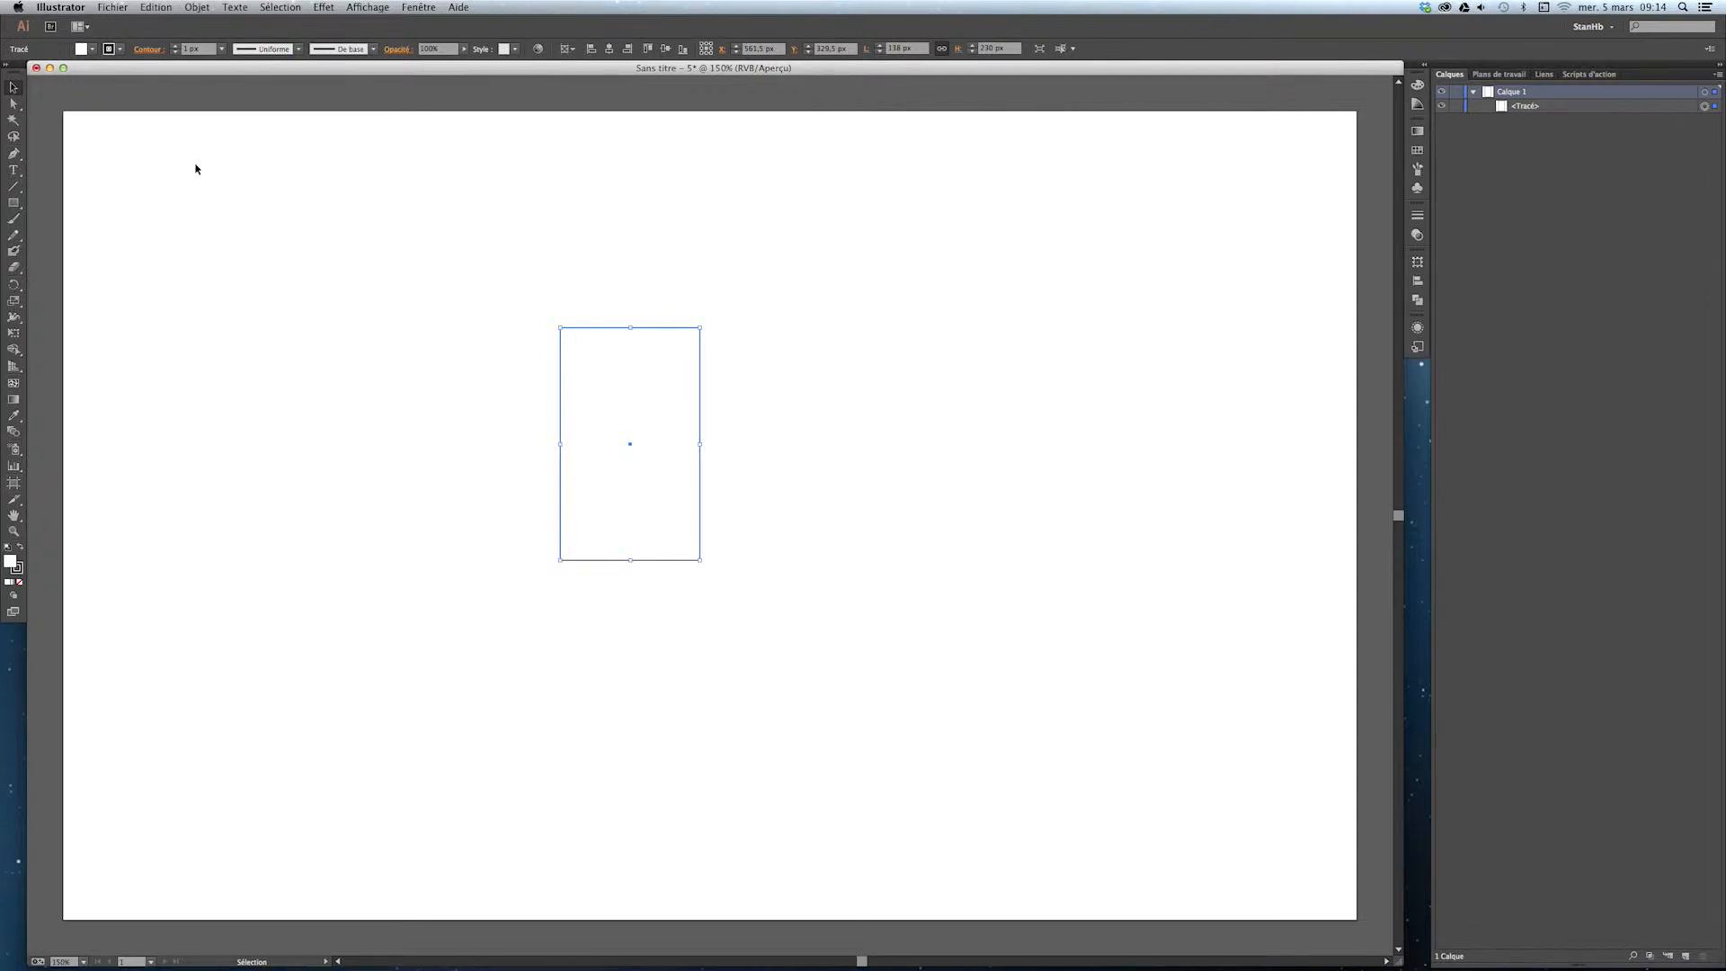
# Give the rectangle a black fill without a stroke and shift it about 12 px to the right
pyautogui.click(93, 50)
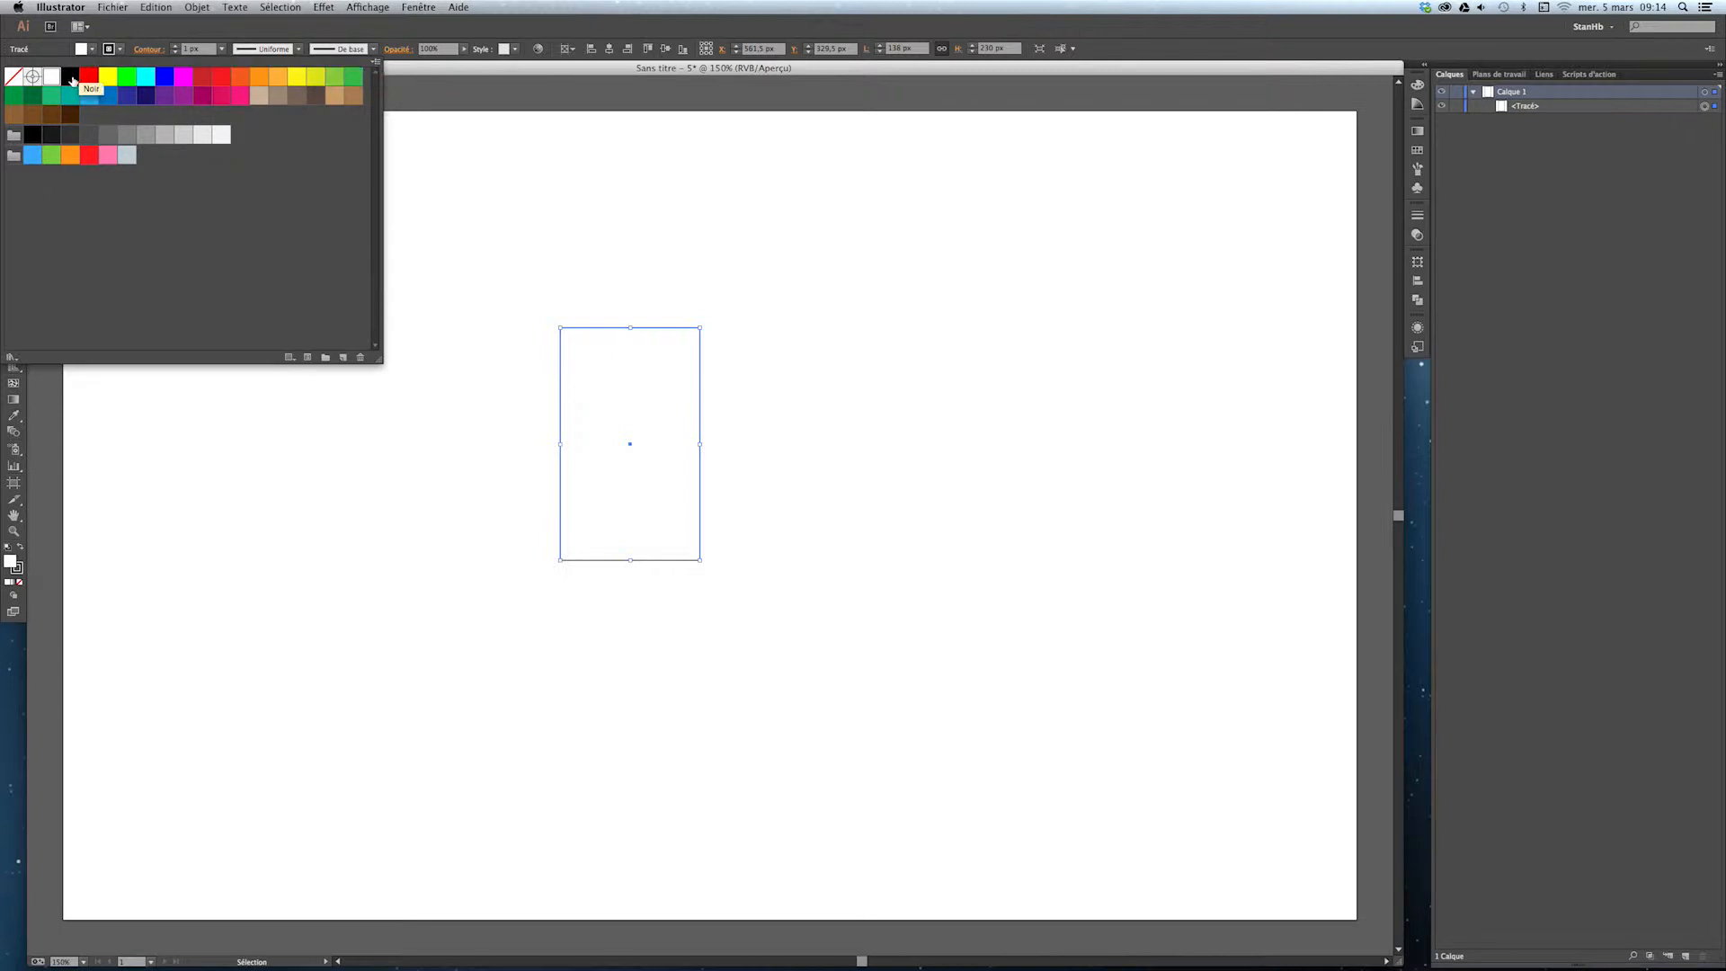
pyautogui.click(71, 78)
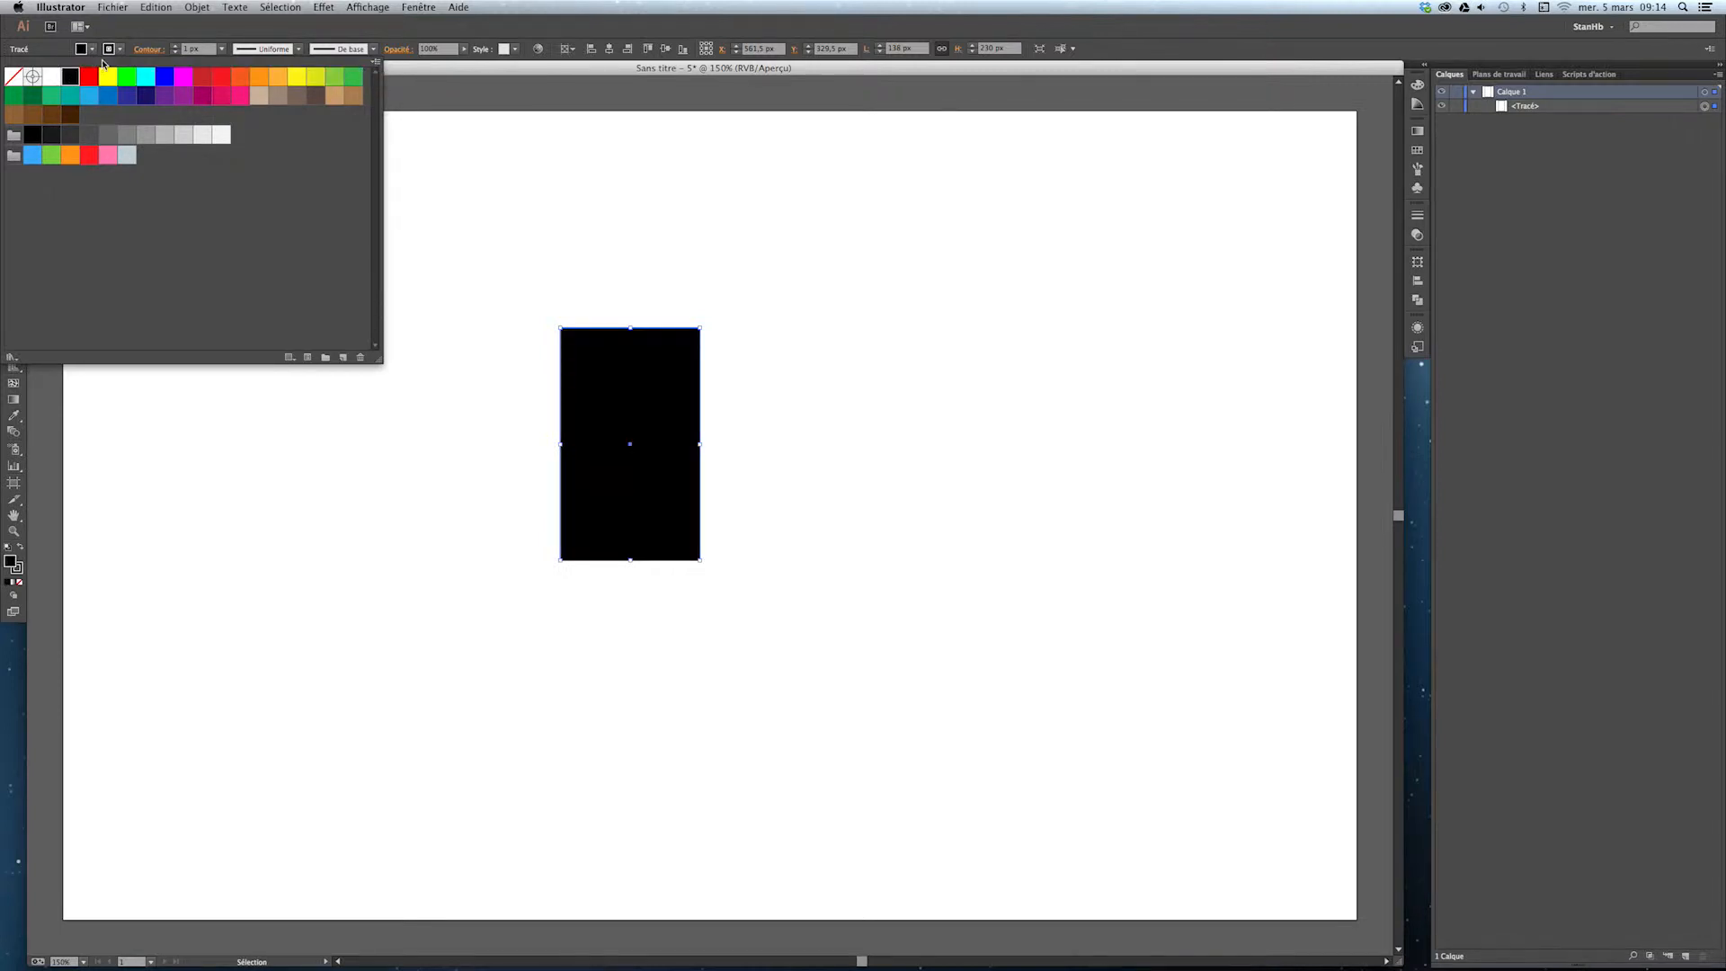
pyautogui.click(121, 51)
pyautogui.click(121, 52)
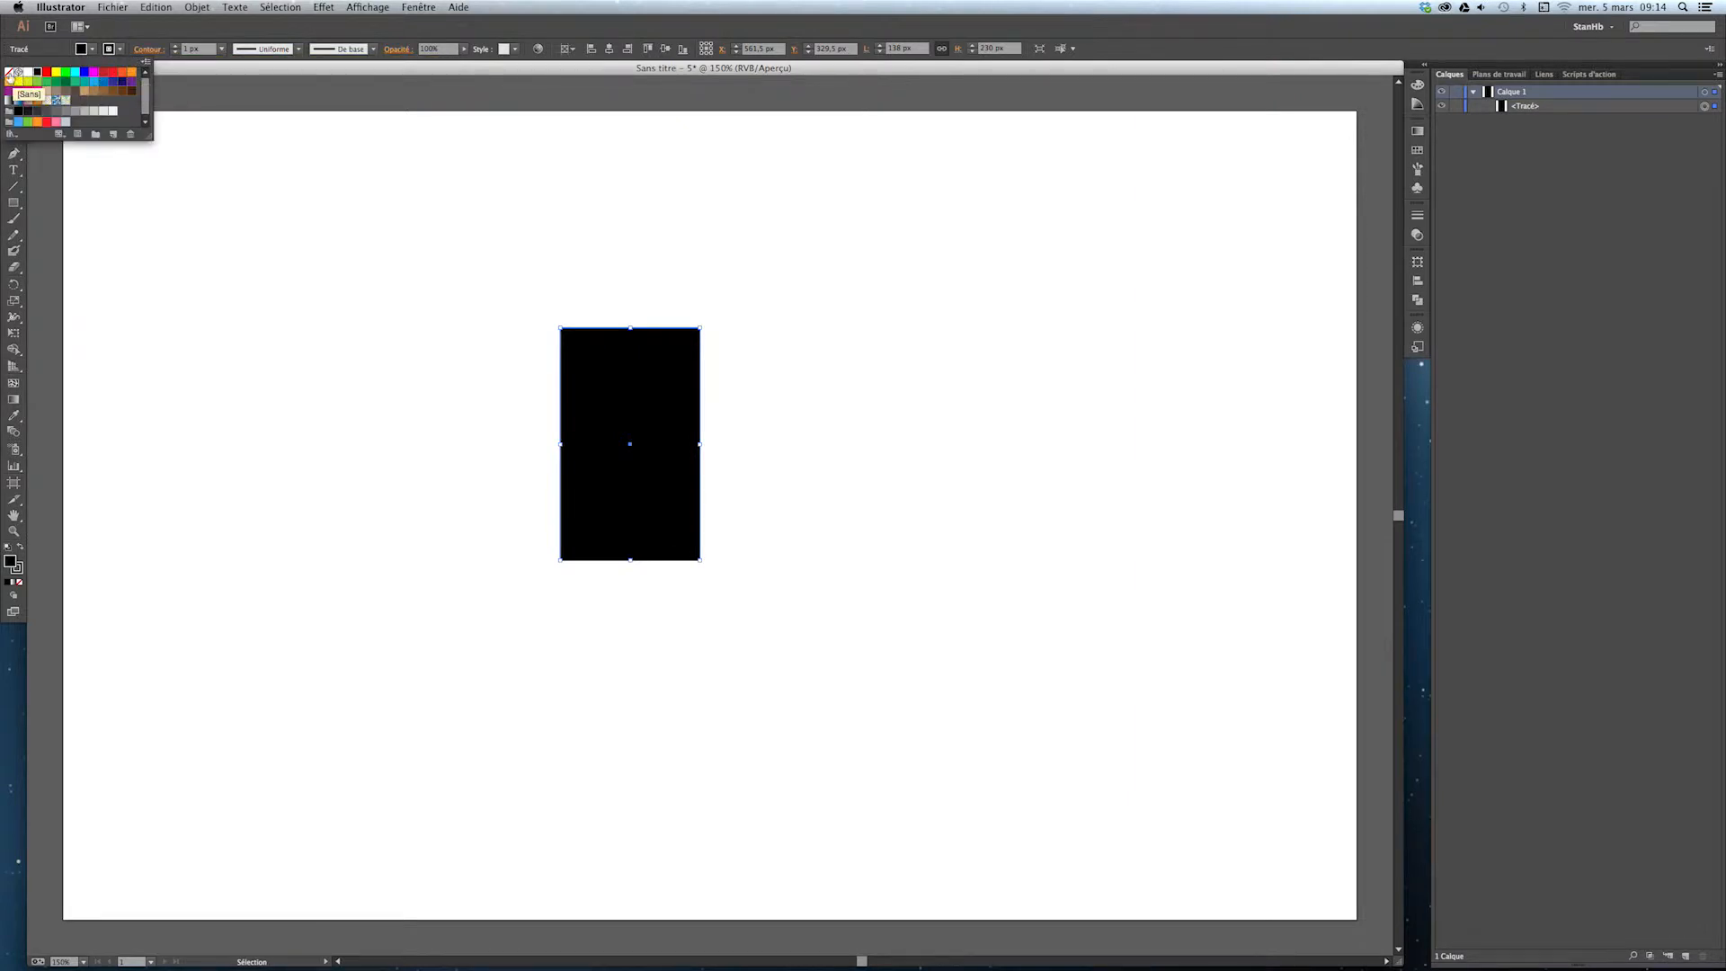
pyautogui.click(13, 75)
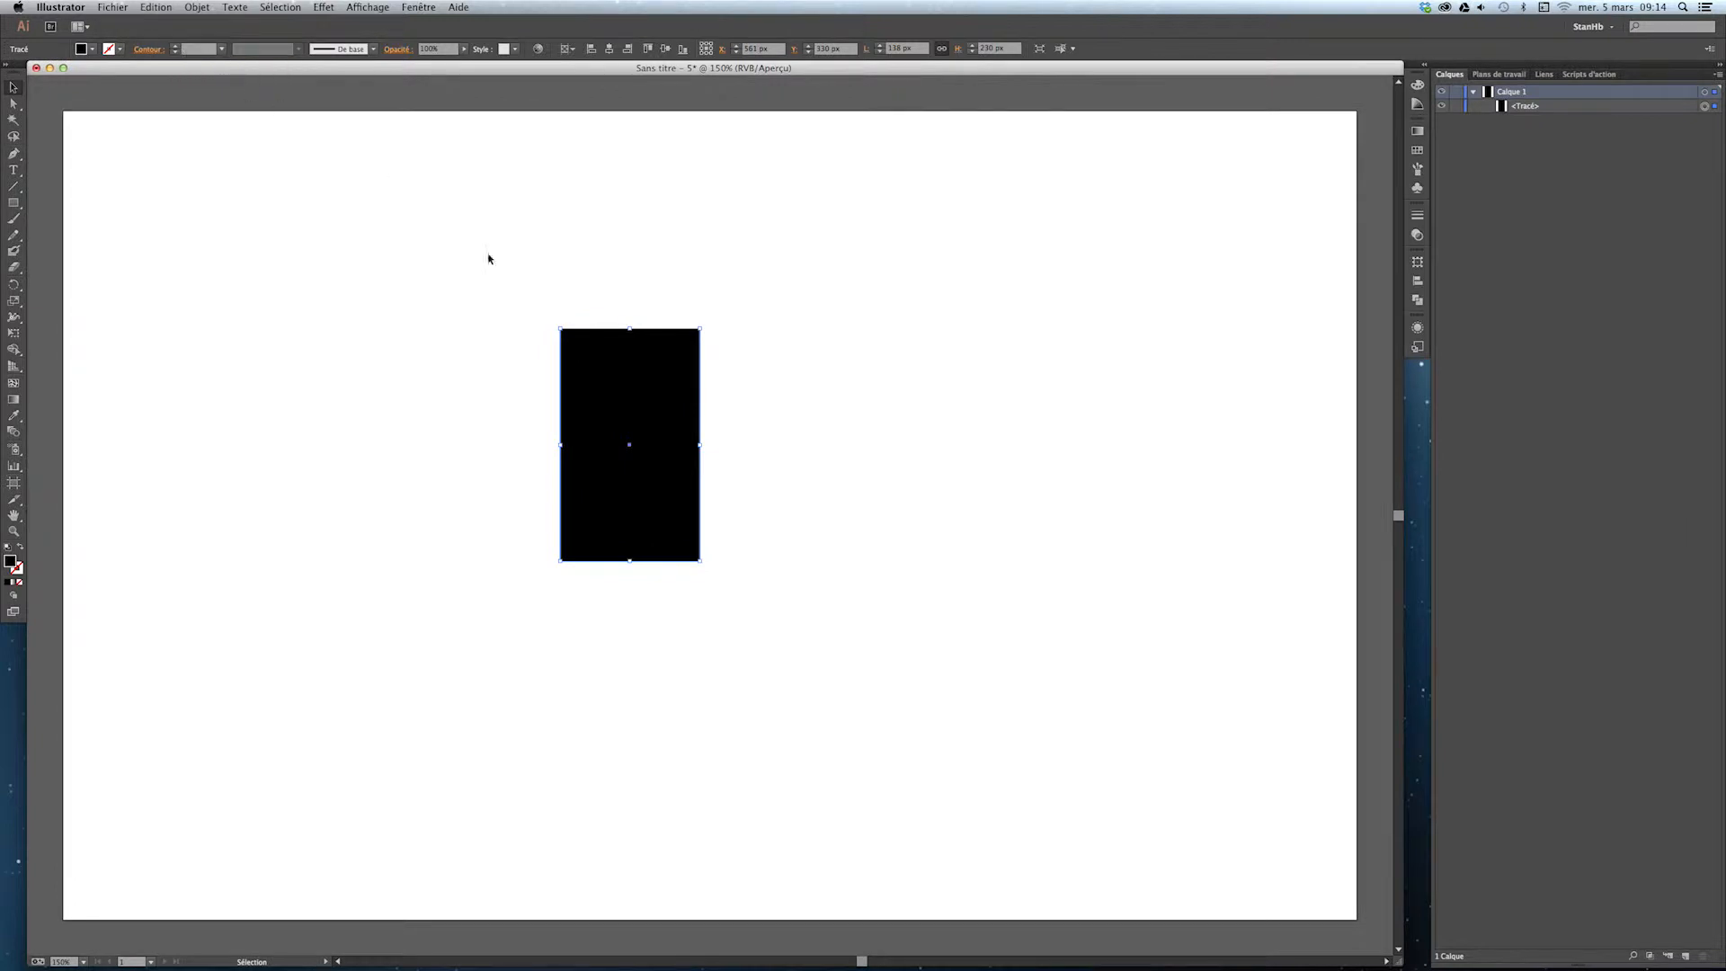
pyautogui.moveTo(659, 405); pyautogui.dragTo(676, 425)
pyautogui.moveTo(693, 485); pyautogui.dragTo(680, 518)
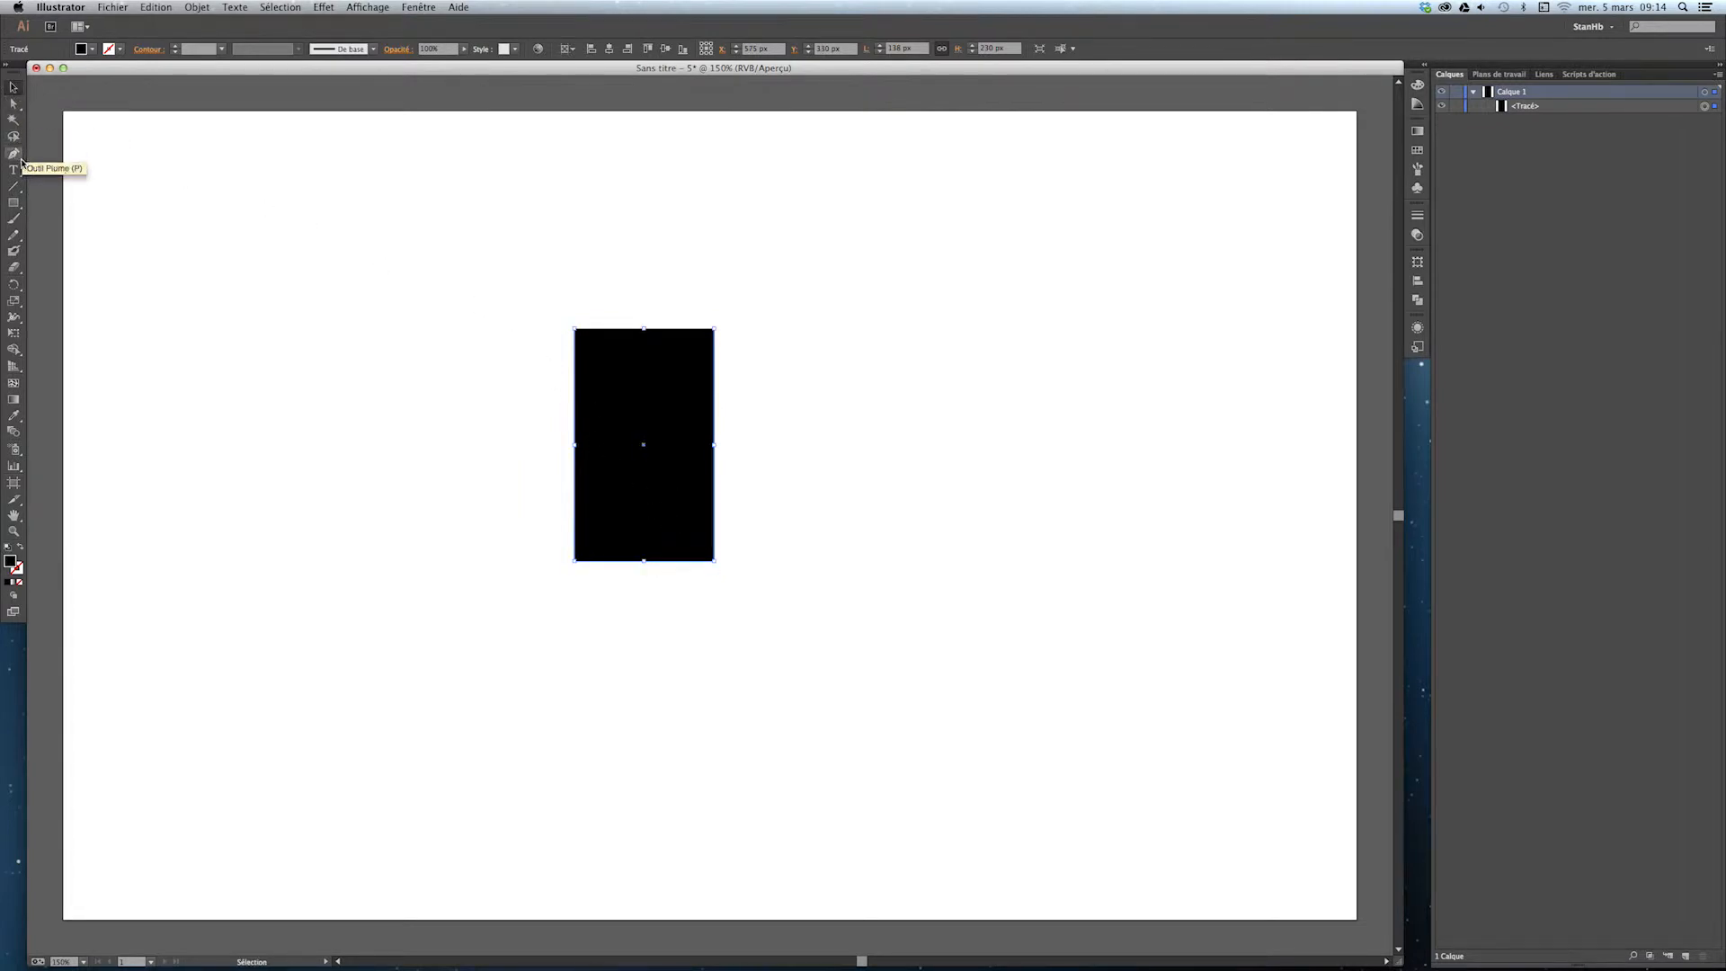
# Draw a rounded rectangle leg aligned with the torso's left side and nudge it up so its top overlaps the torso
pyautogui.click(15, 203)
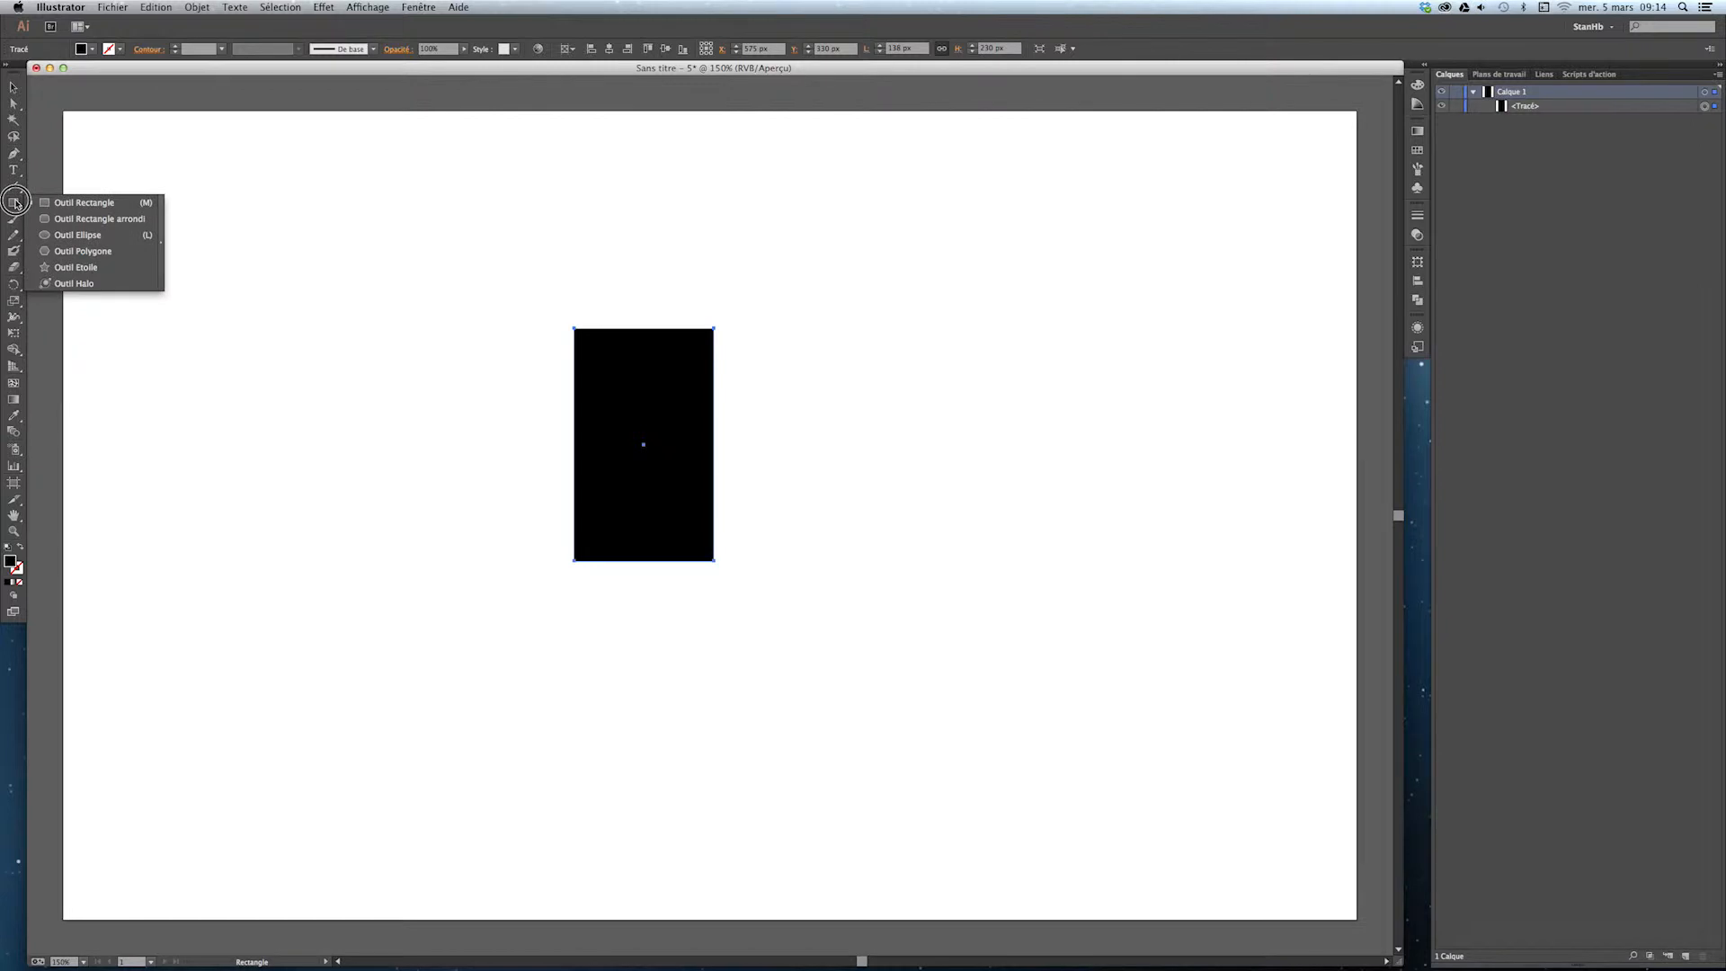
pyautogui.click(72, 221)
pyautogui.moveTo(338, 408); pyautogui.dragTo(458, 580)
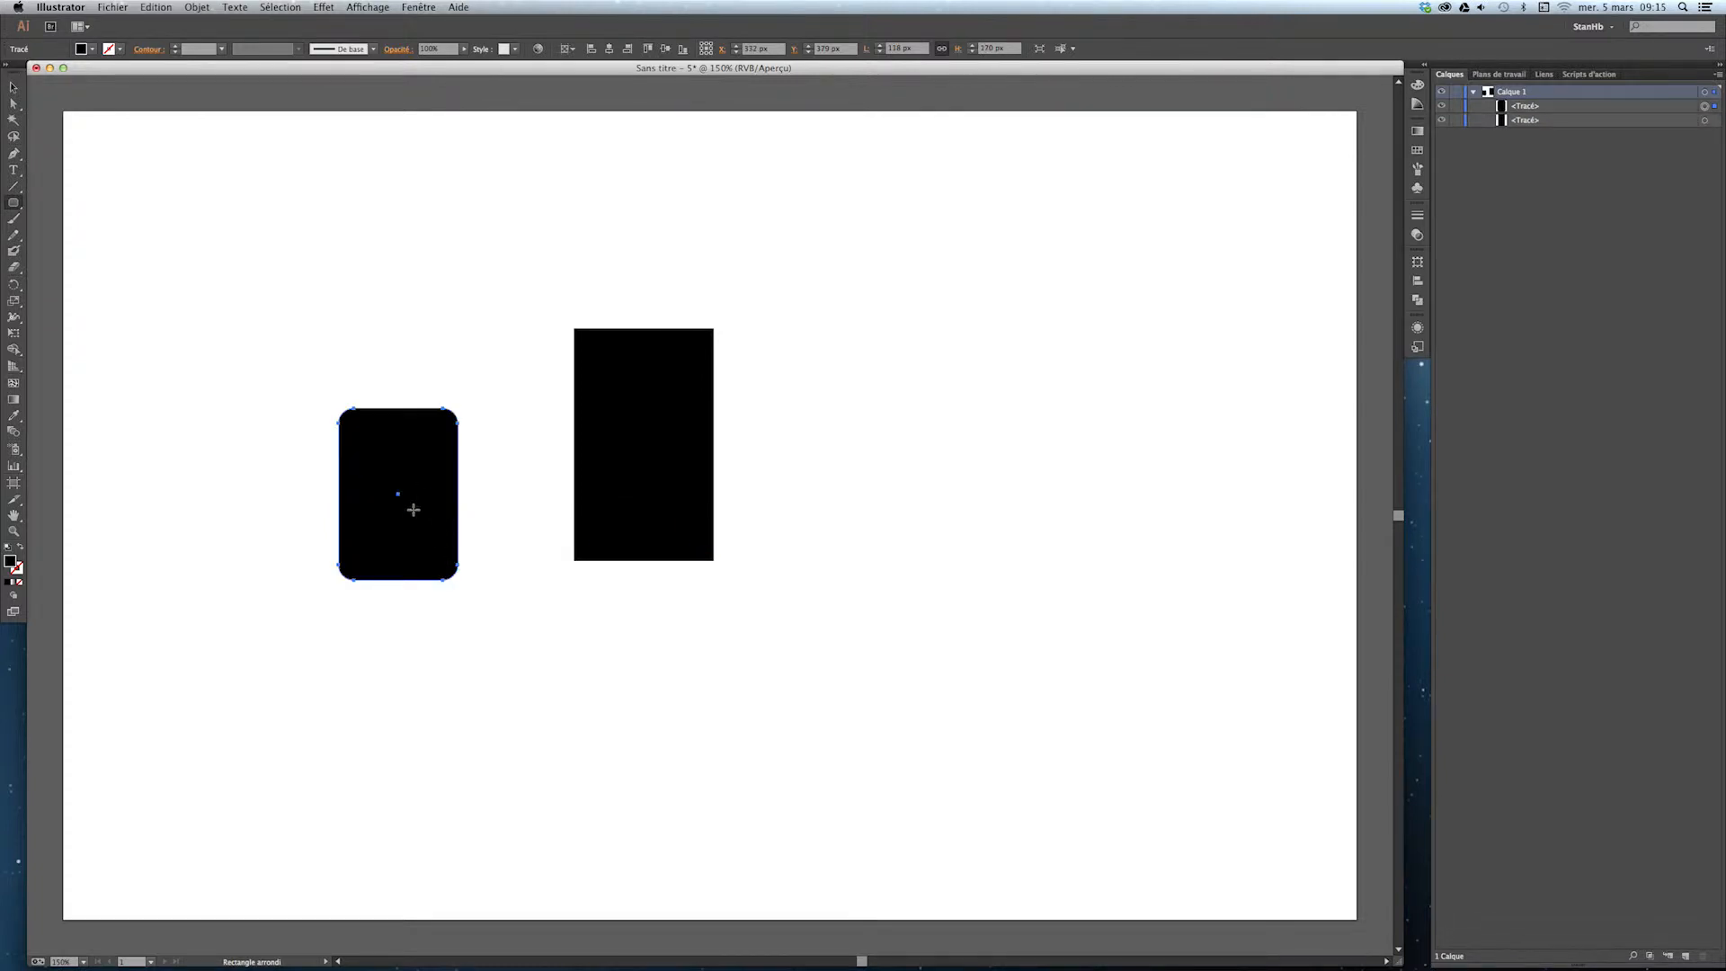
pyautogui.press('super+z')
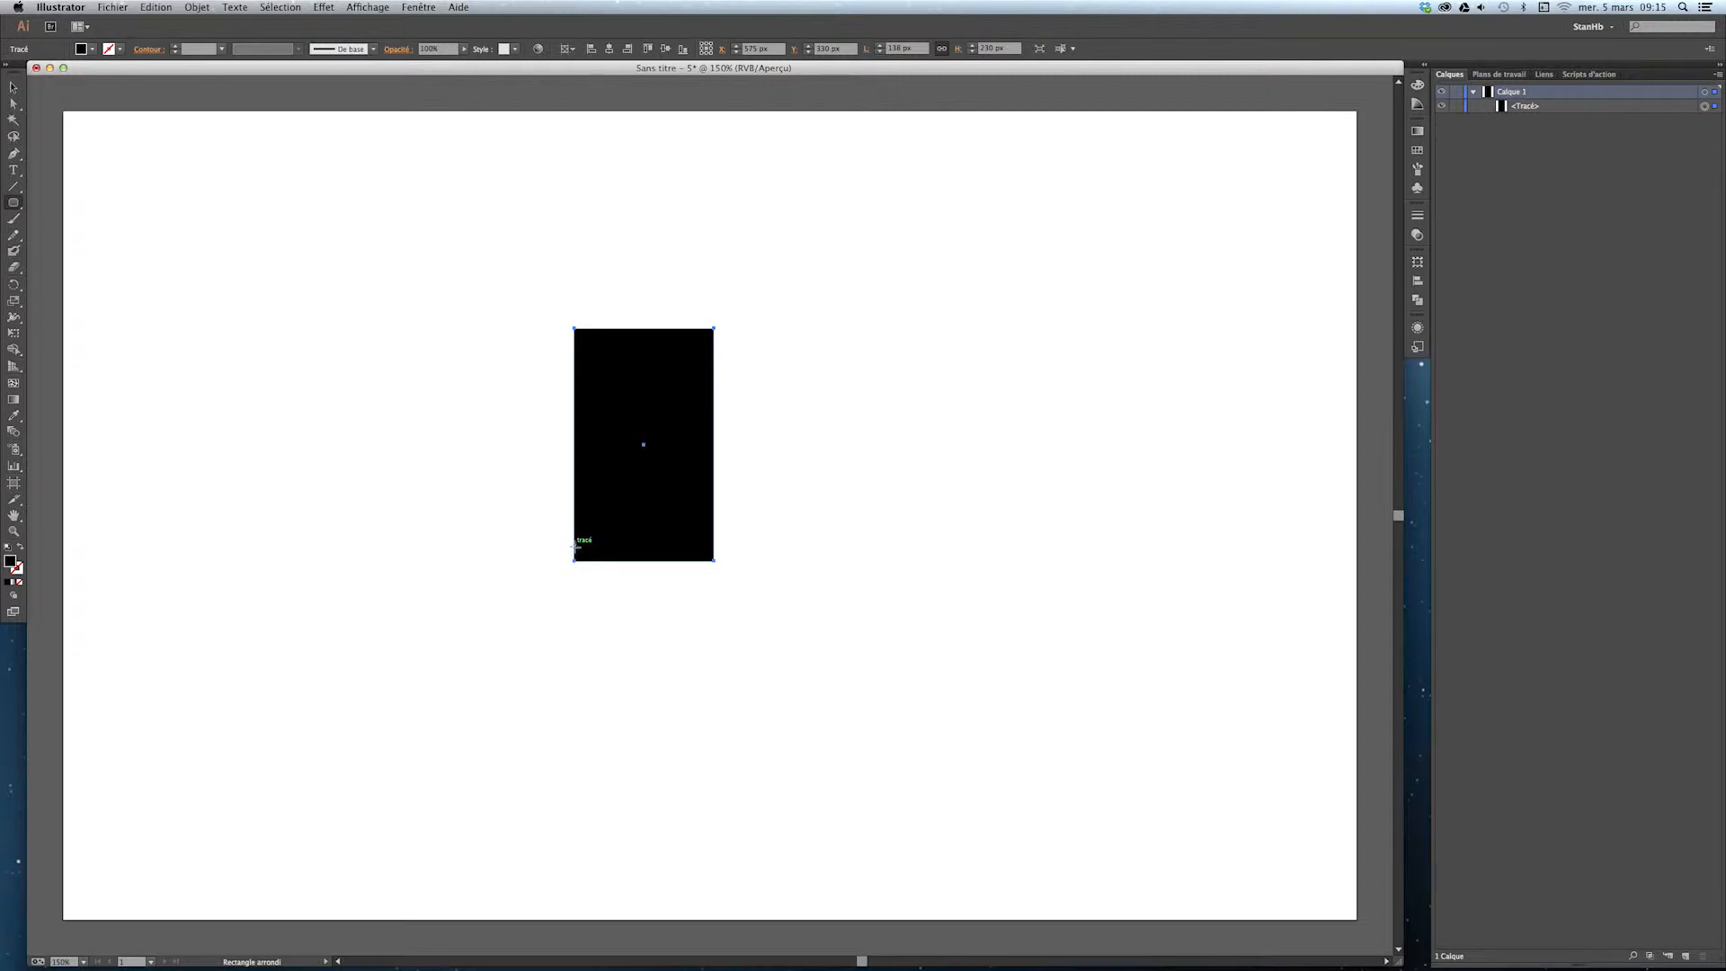
pyautogui.moveTo(574, 547); pyautogui.dragTo(618, 796)
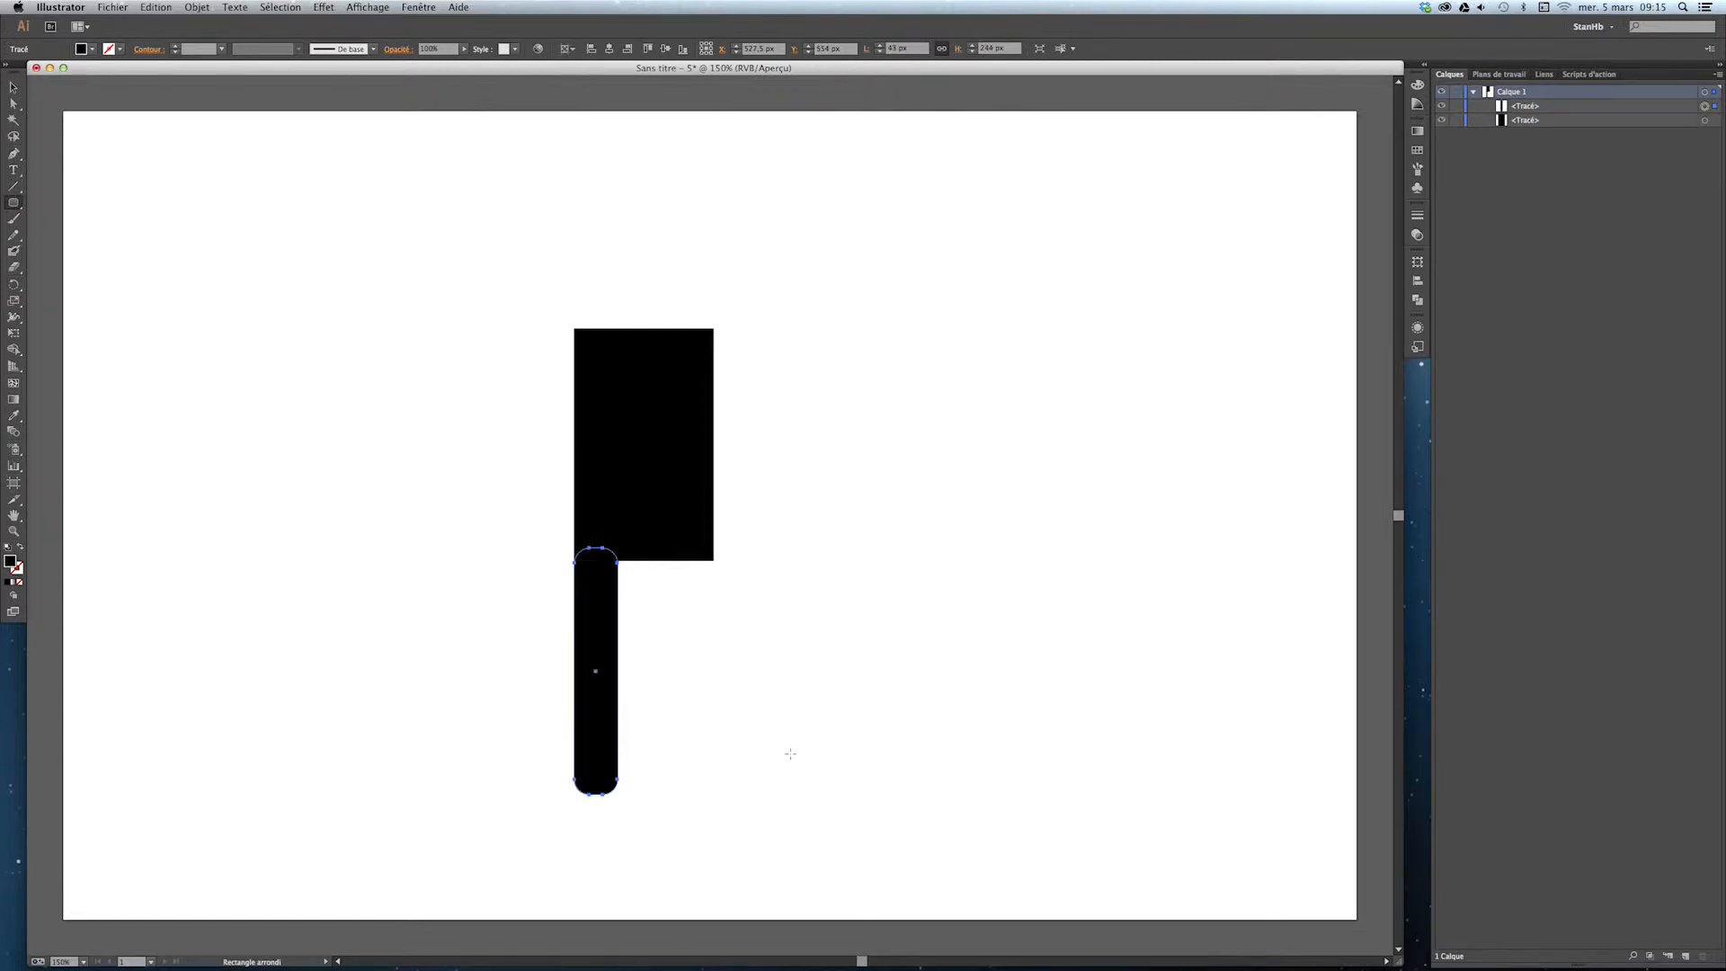
pyautogui.press('v')
pyautogui.moveTo(597, 755); pyautogui.dragTo(608, 747)
pyautogui.click(765, 883)
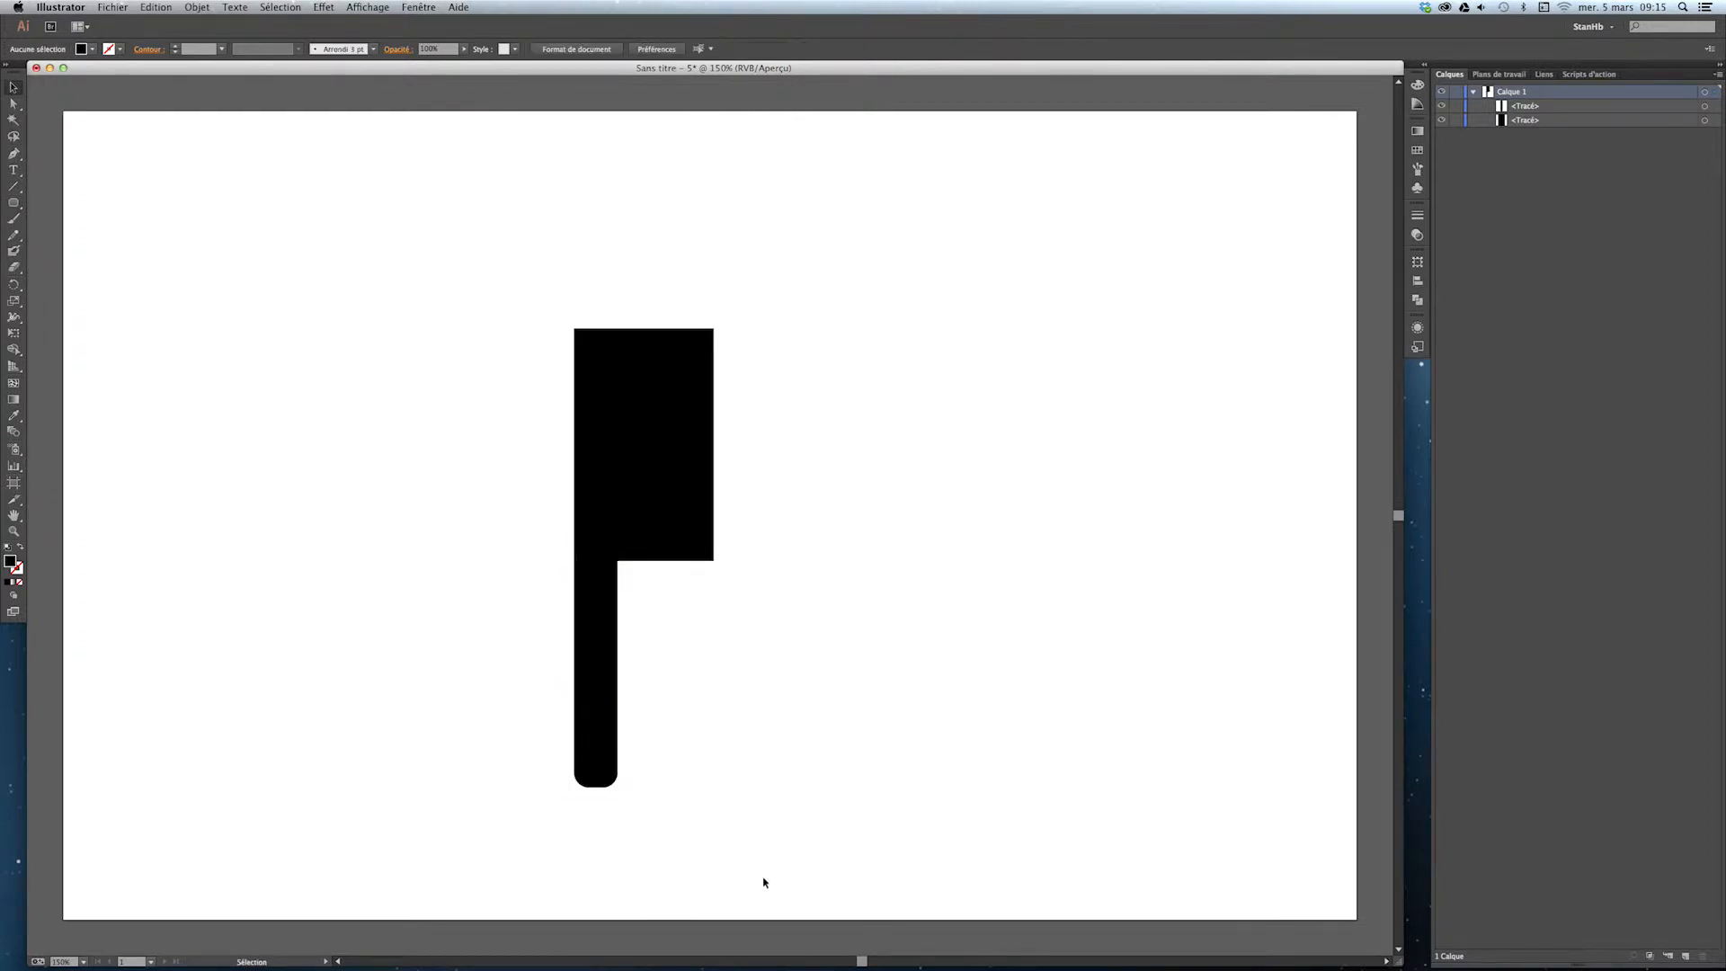
# Fine-tune the leg's length to about 243 px and widen it to about 51 px from its inner side
pyautogui.click(608, 730)
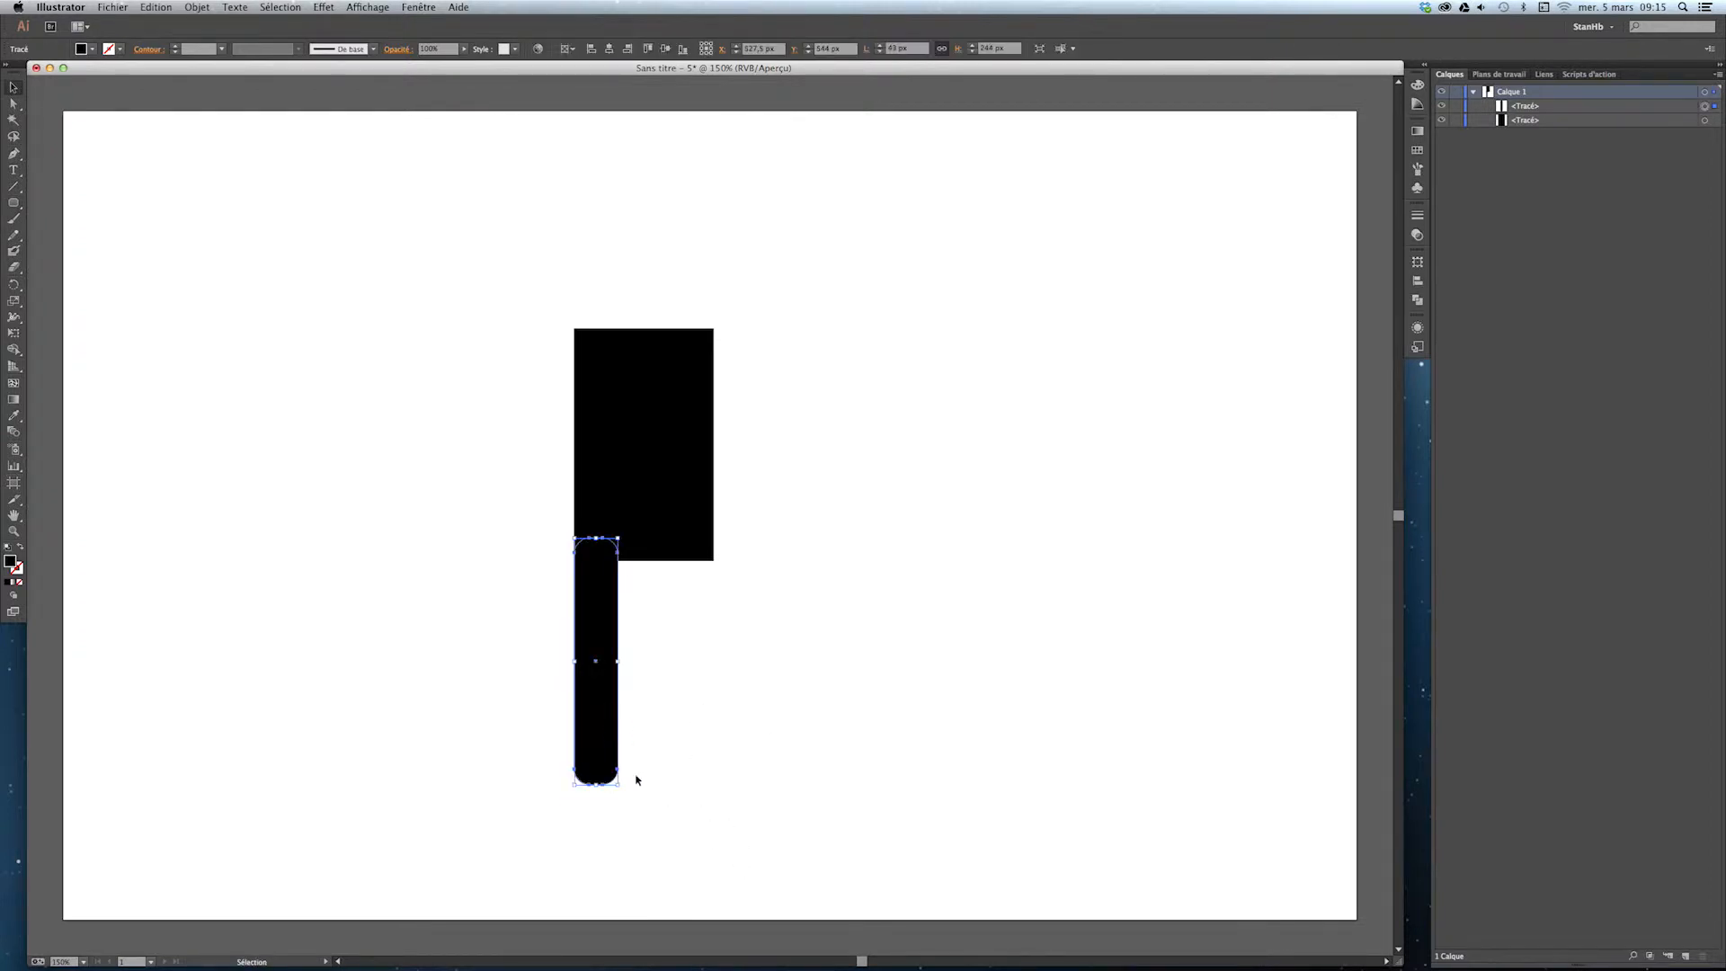
pyautogui.click(652, 809)
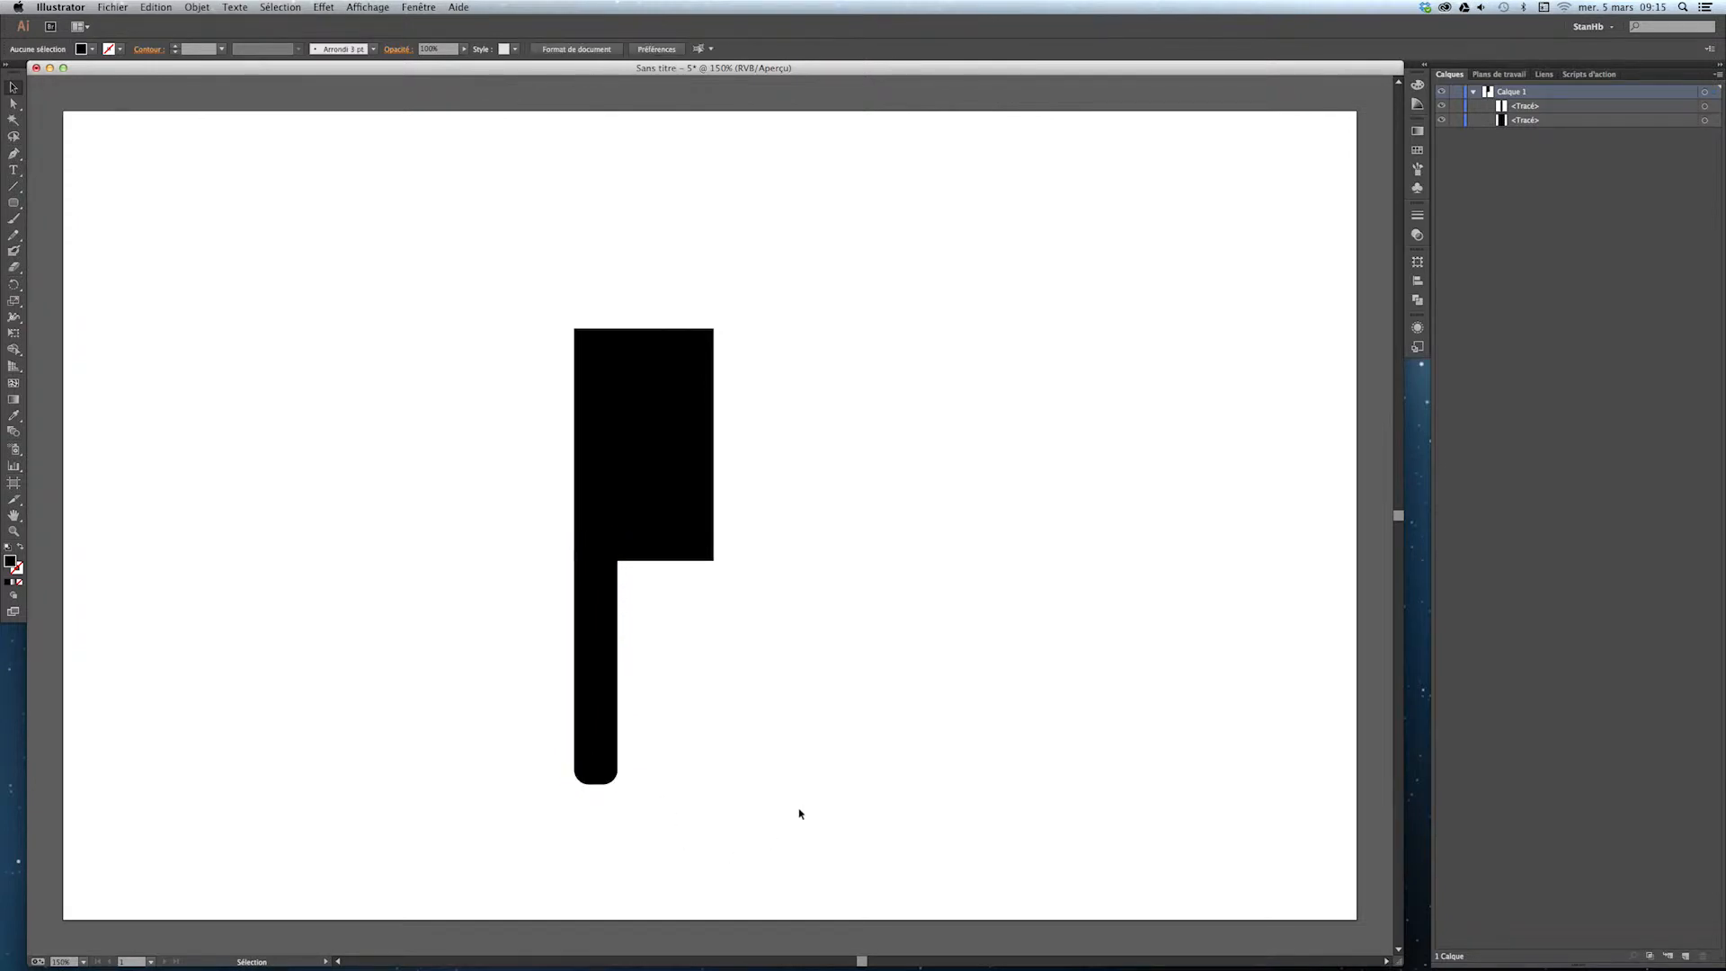
pyautogui.click(595, 712)
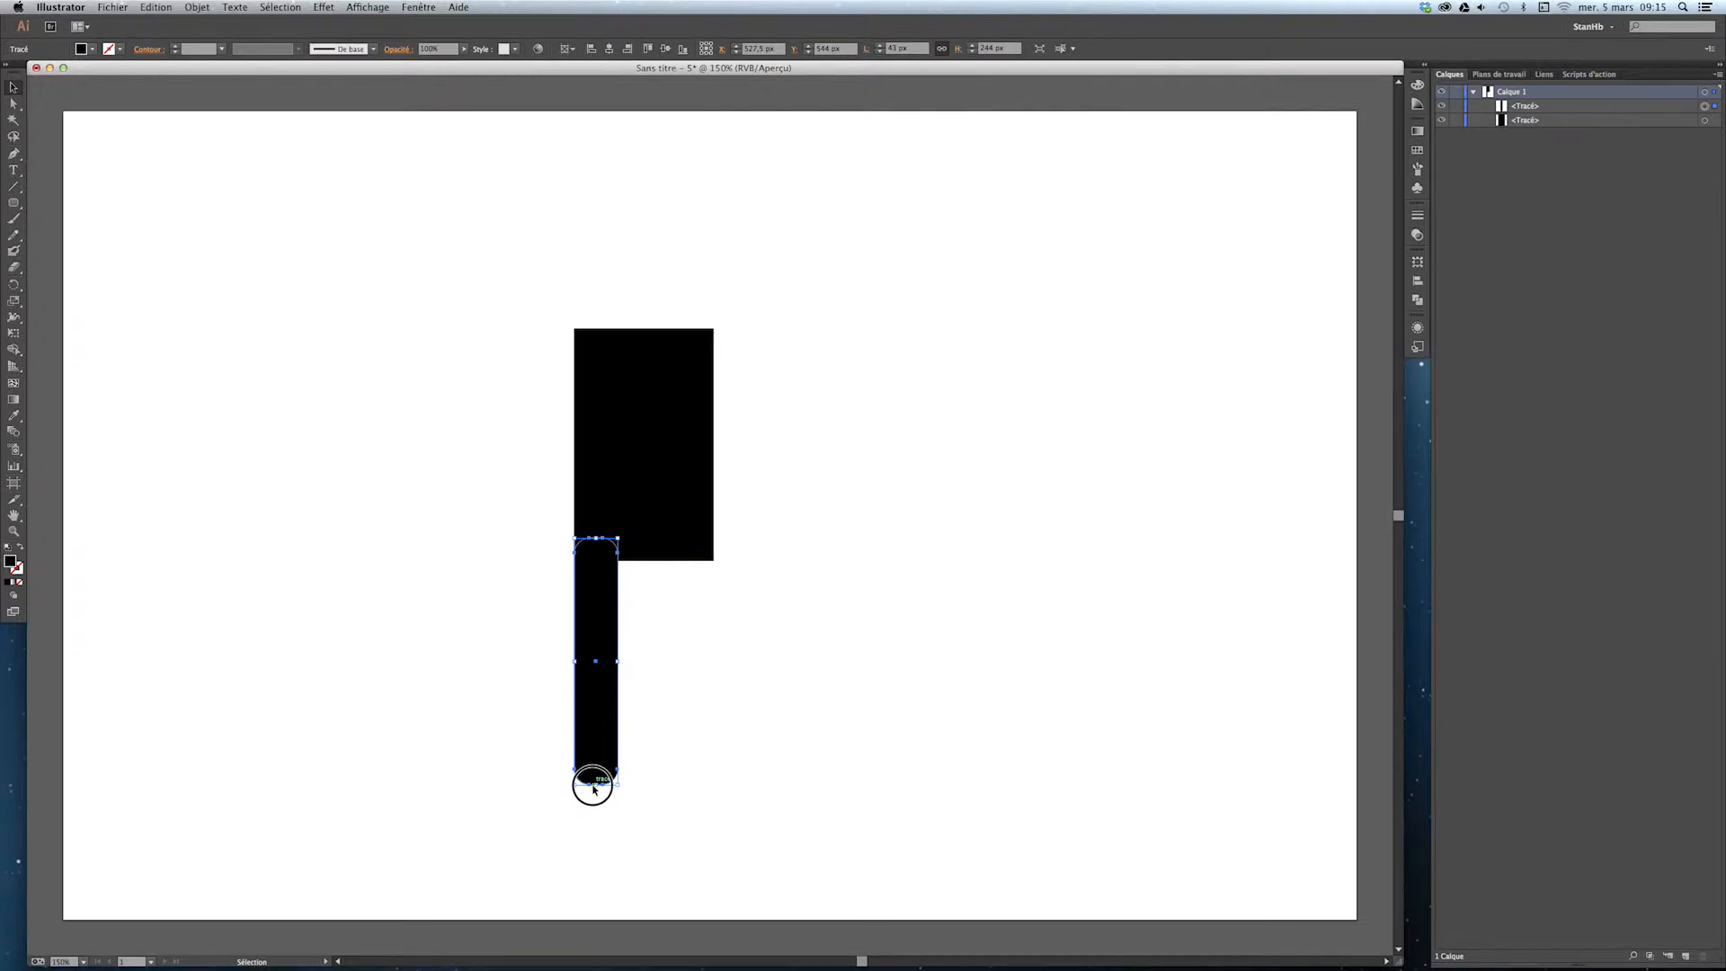
pyautogui.moveTo(596, 788)
pyautogui.mouseDown()
pyautogui.moveTo(593, 622)
pyautogui.moveTo(603, 786)
pyautogui.mouseUp()
pyautogui.click(498, 642)
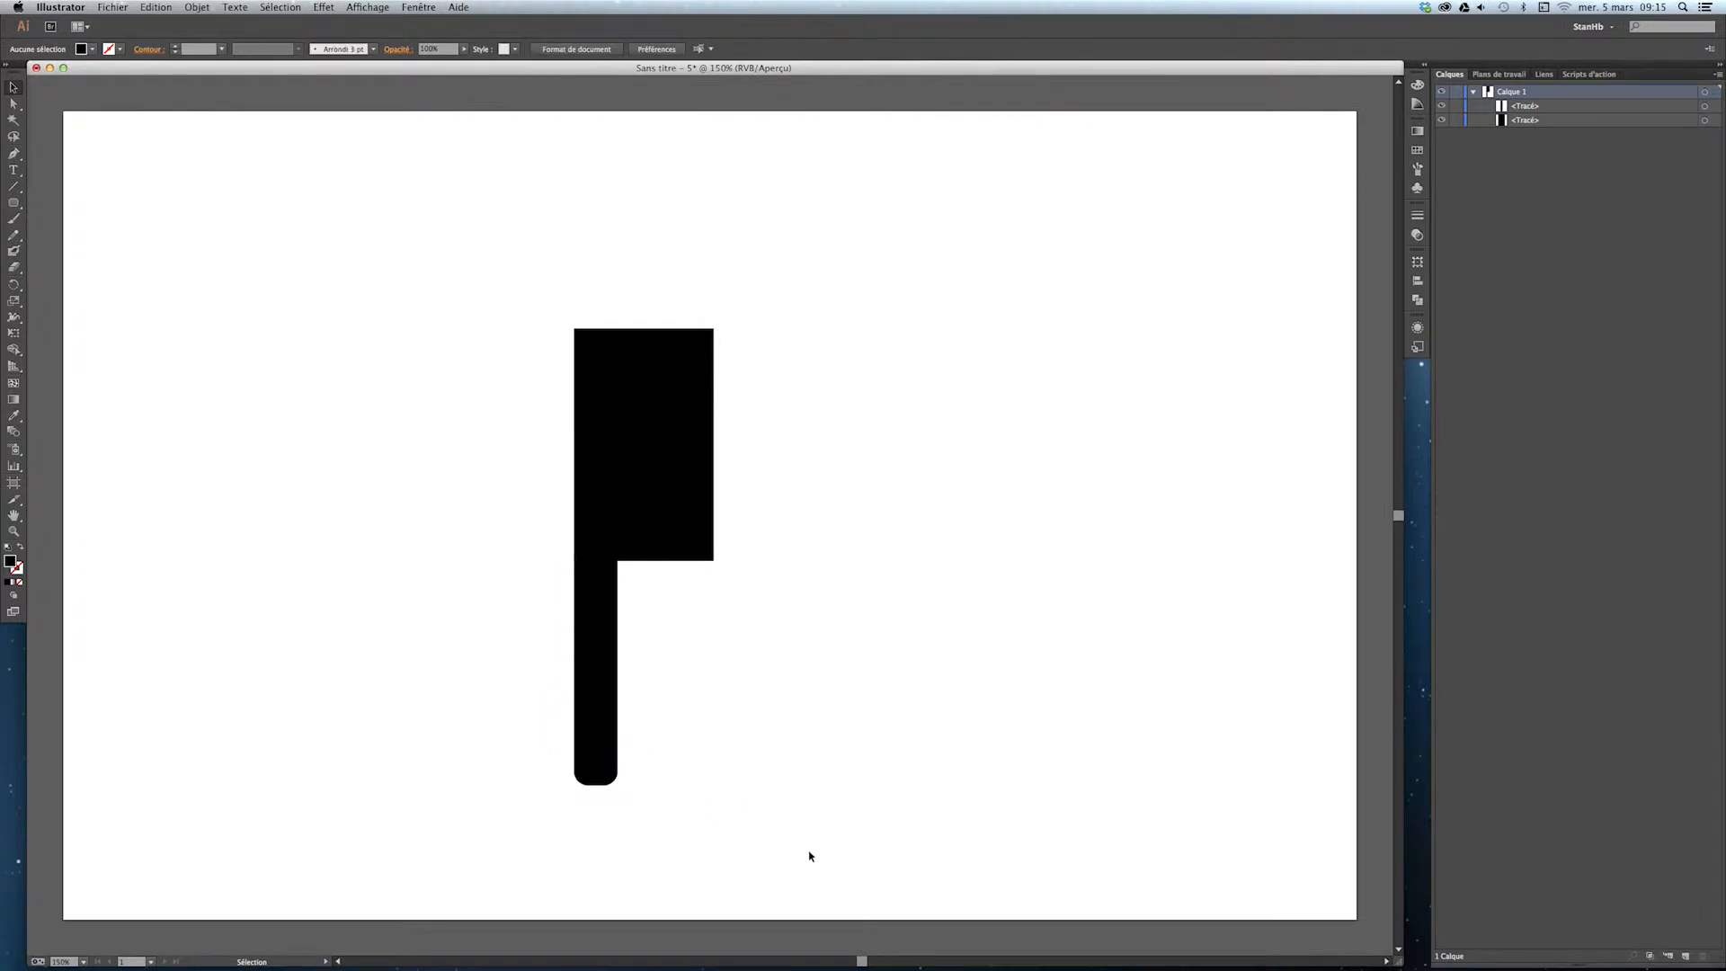
pyautogui.click(601, 658)
pyautogui.moveTo(617, 664); pyautogui.dragTo(628, 664)
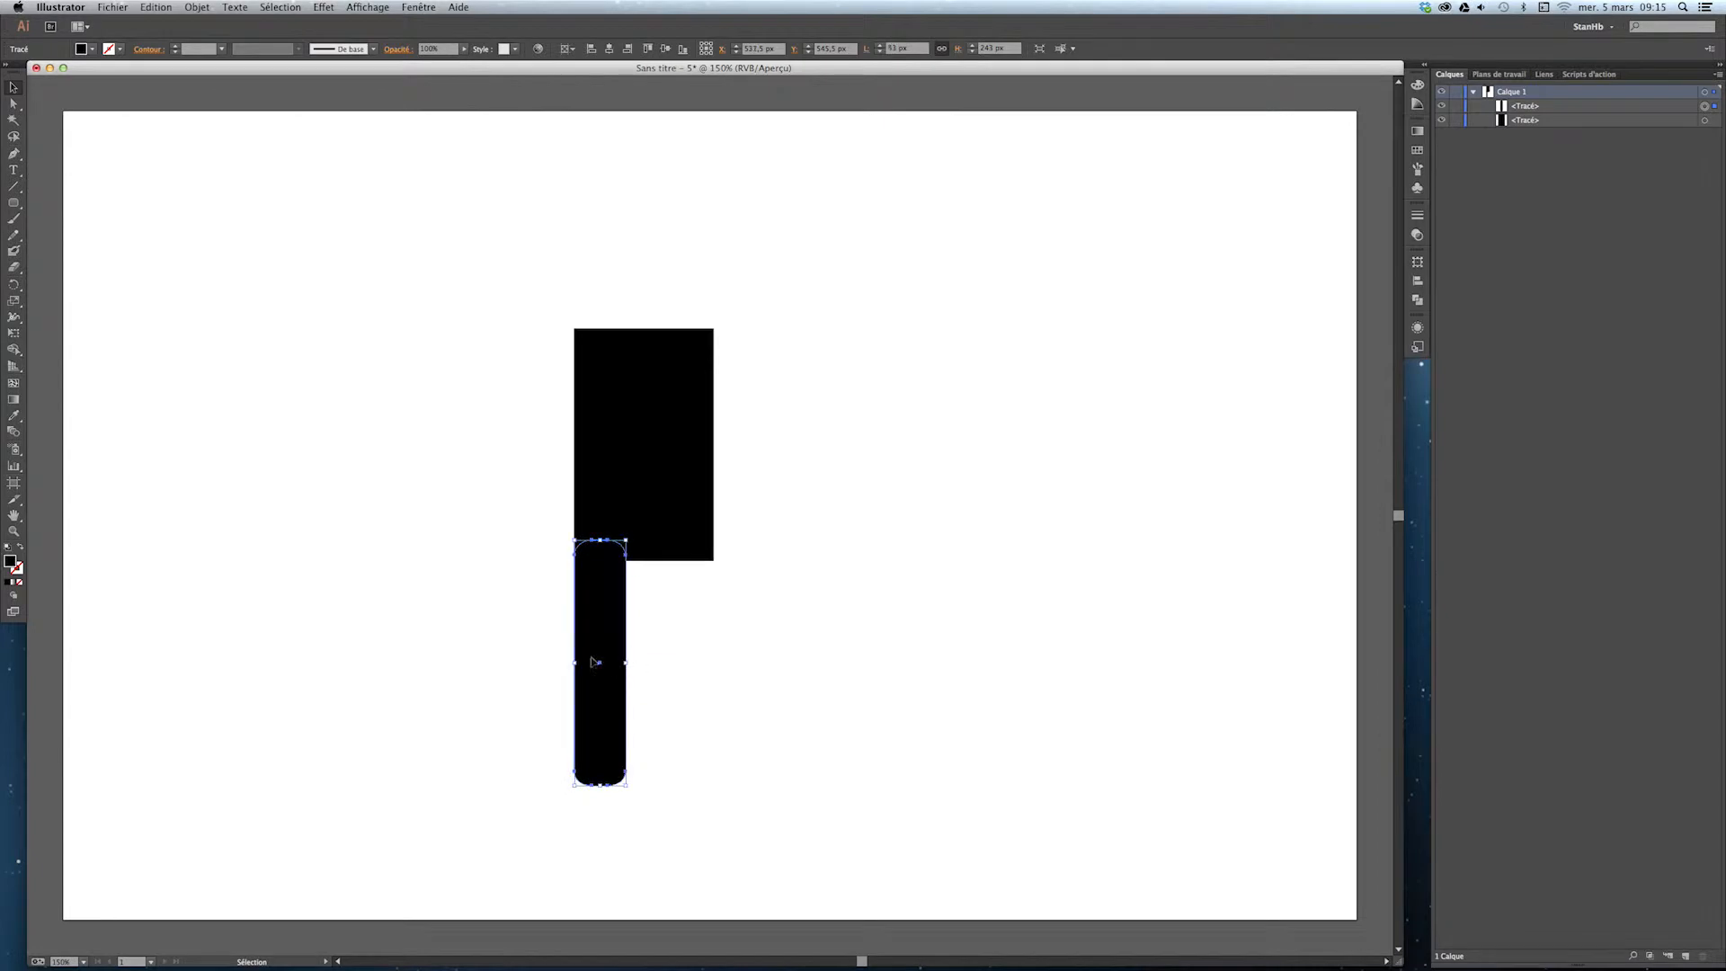
pyautogui.click(474, 675)
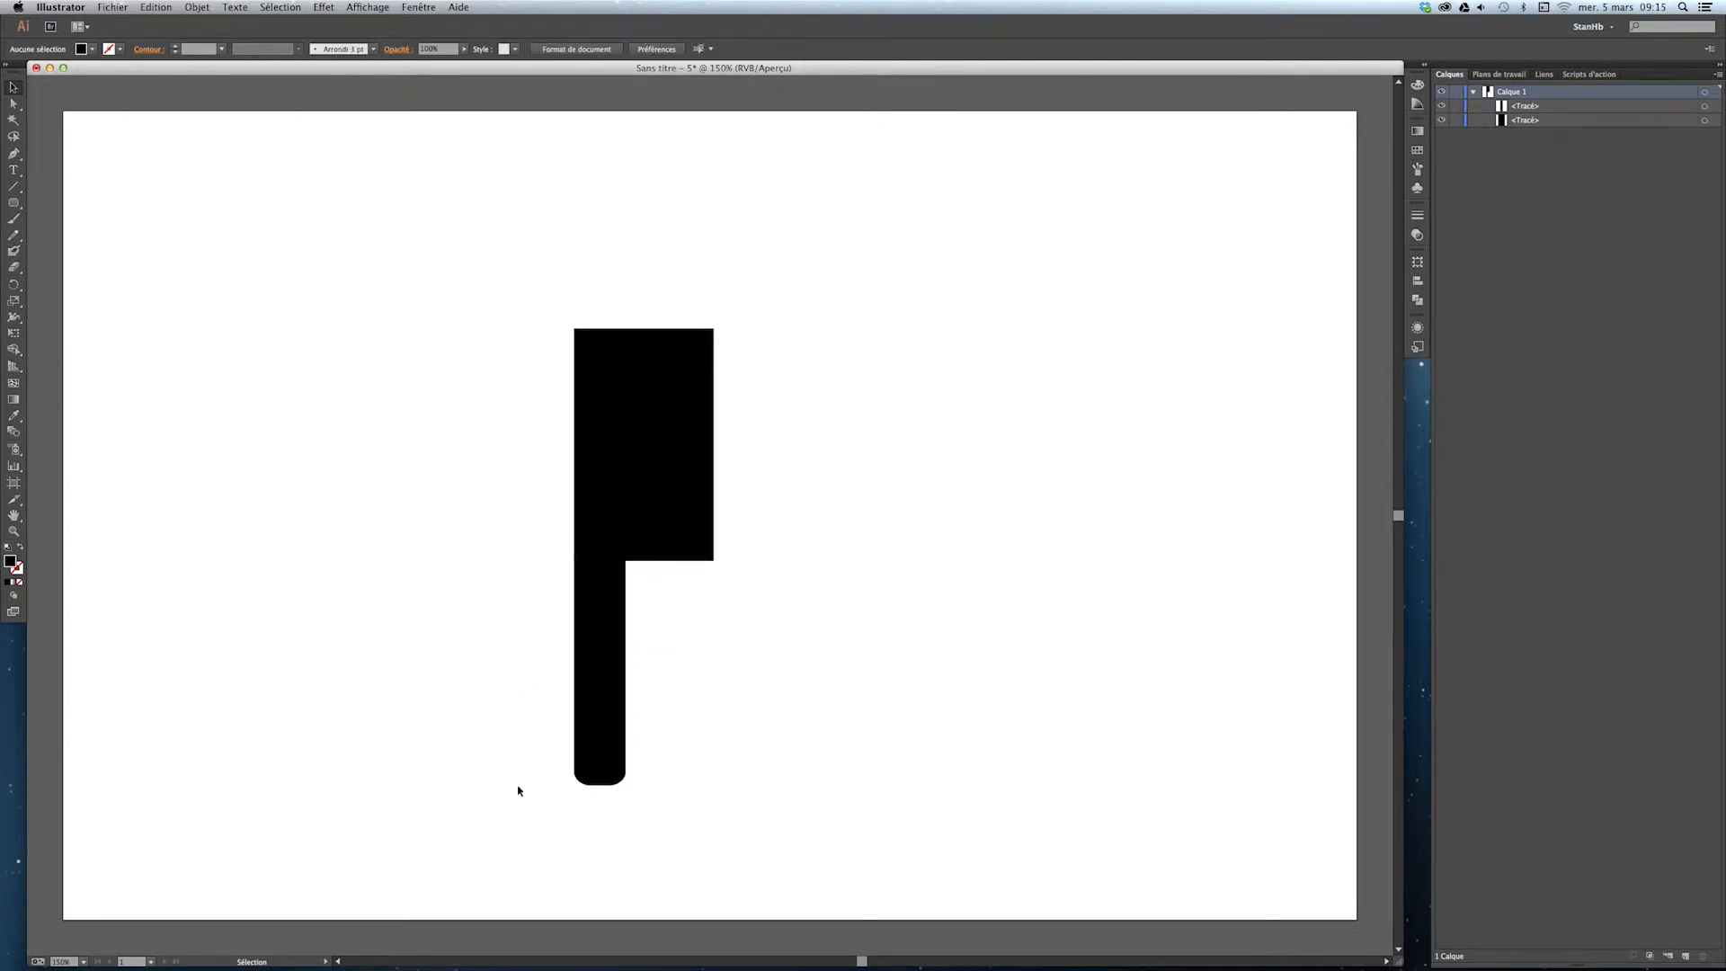
# Duplicate the leg horizontally and align the copy with the torso's right edge
pyautogui.click(619, 707)
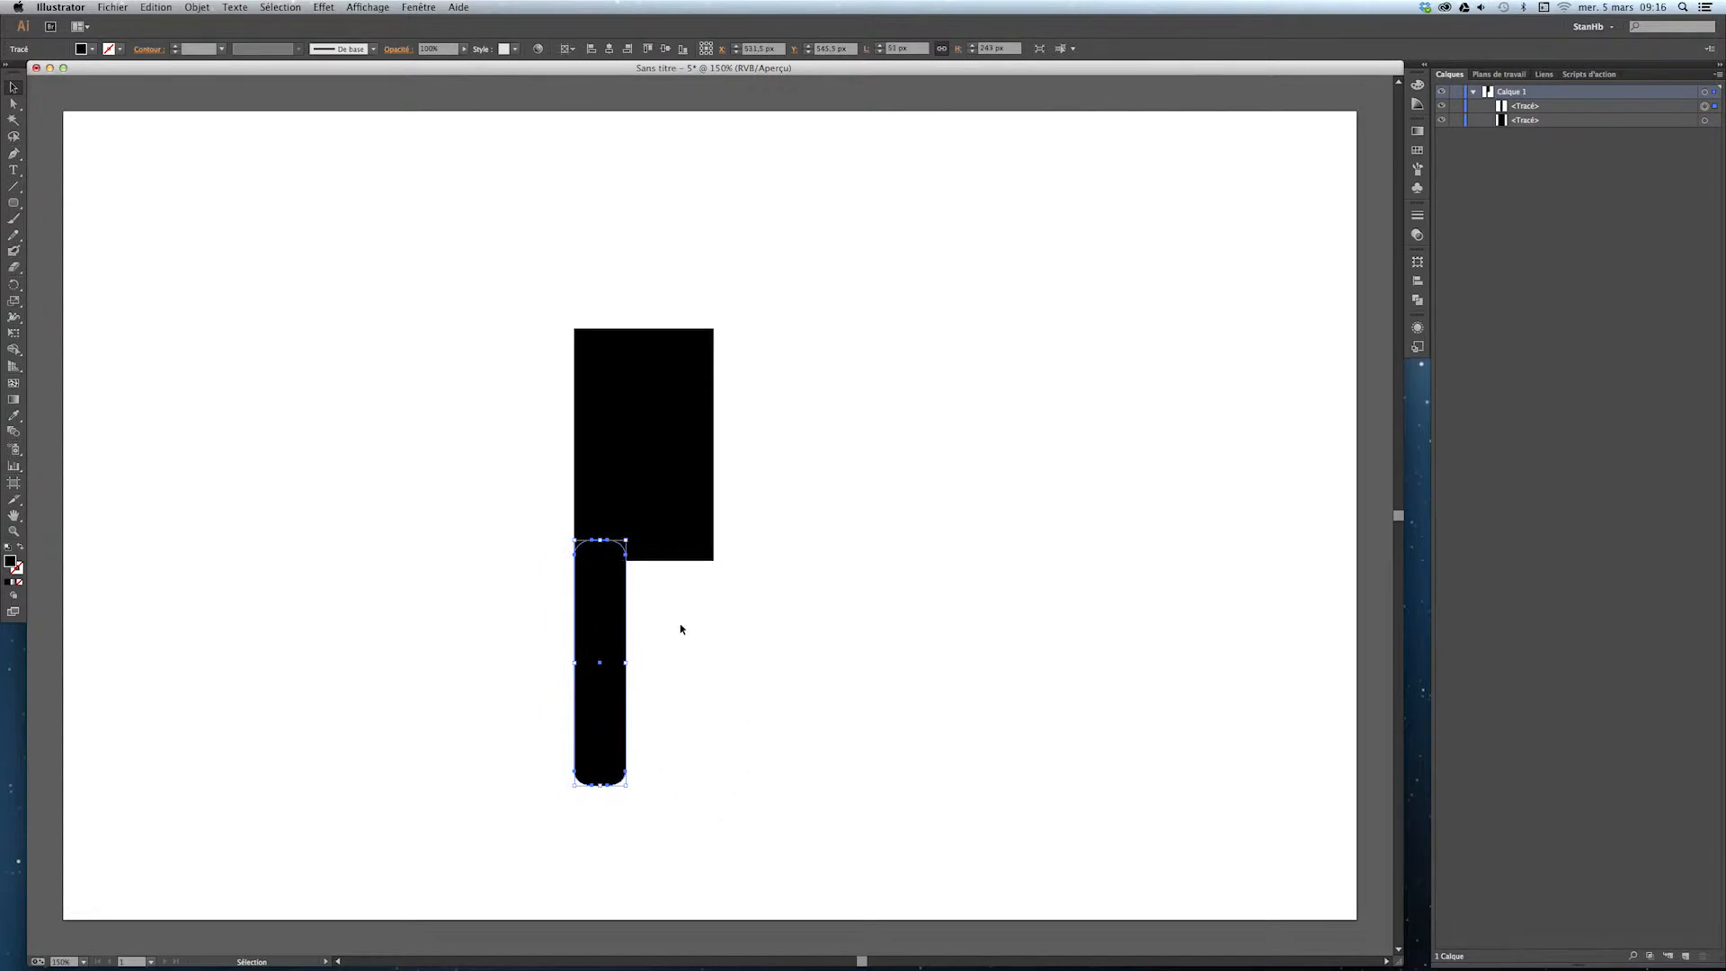
pyautogui.click(603, 700)
pyautogui.moveTo(606, 701); pyautogui.dragTo(693, 702)
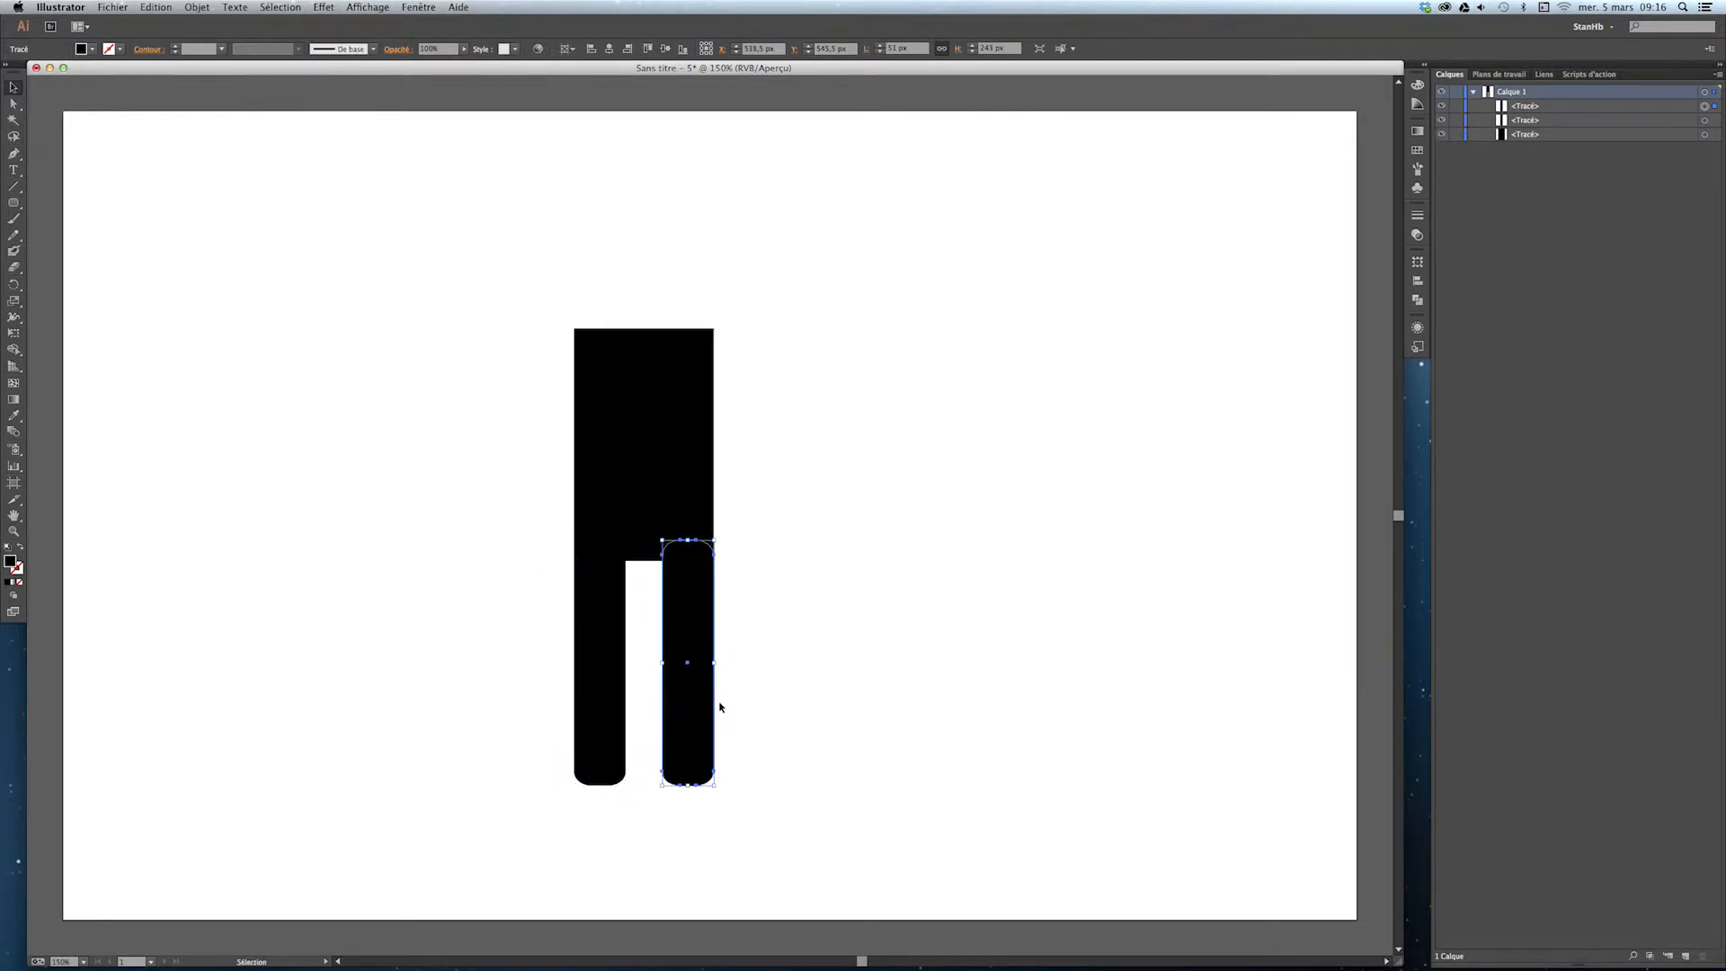
pyautogui.click(791, 721)
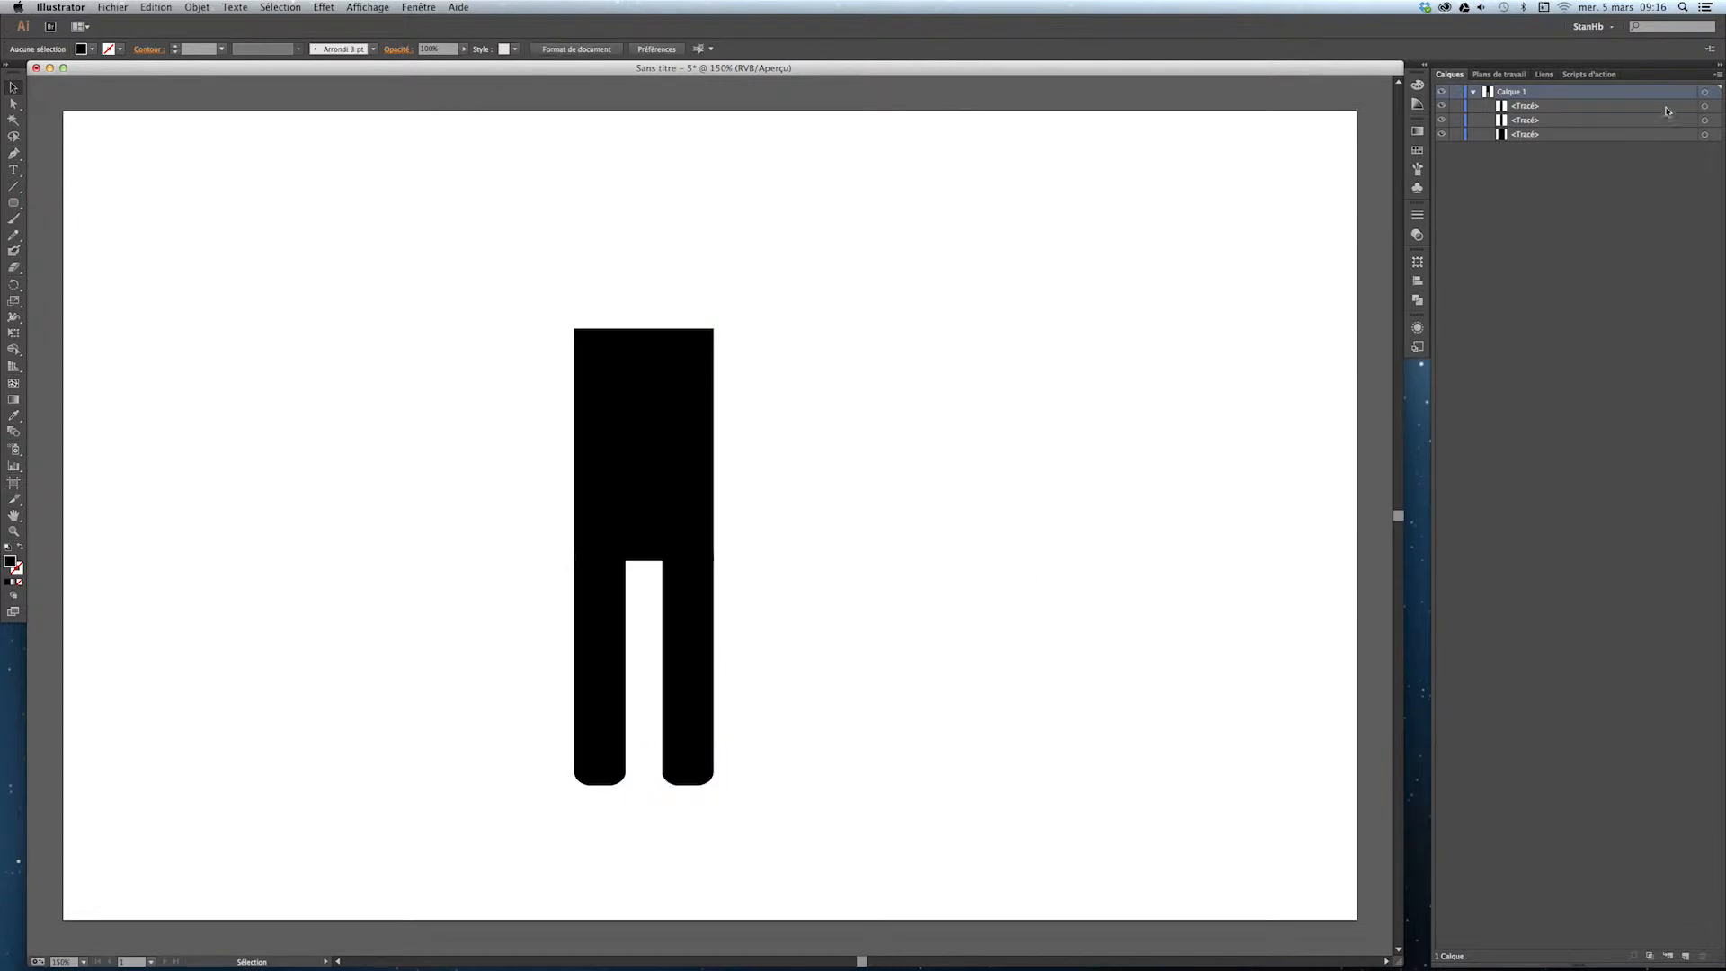
# Select the right leg's path through the layer list and clear the selection
pyautogui.click(1705, 106)
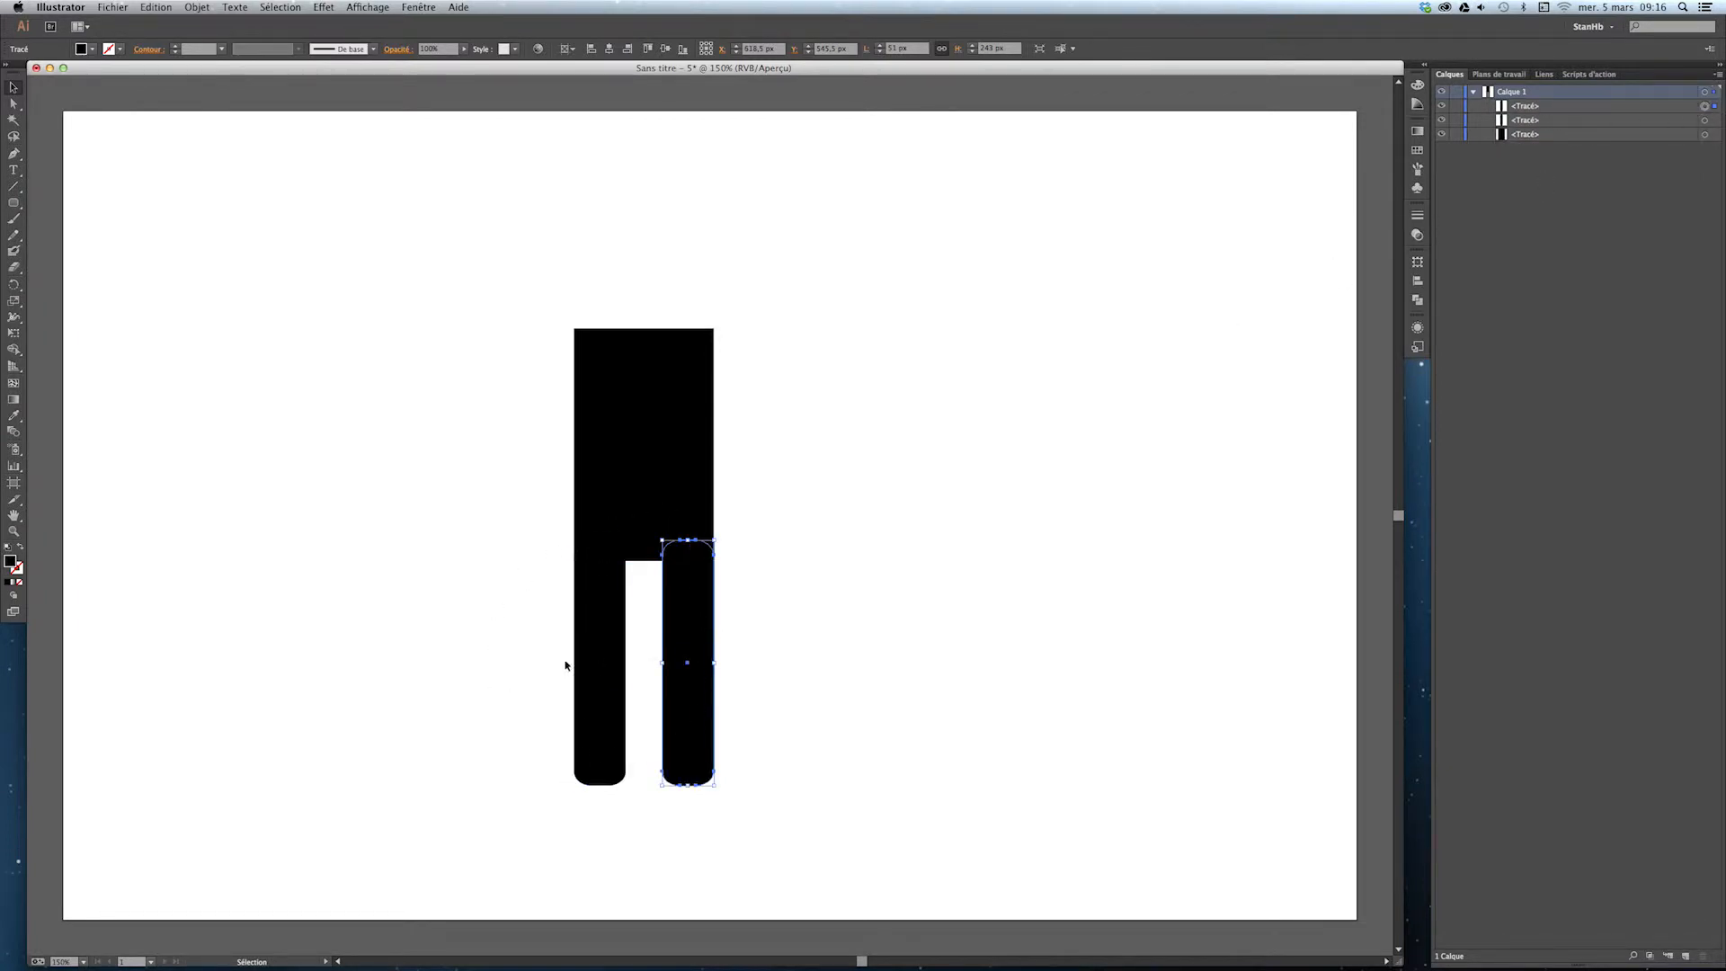
pyautogui.hotkey('shift', 'b')
pyautogui.press('v')
pyautogui.click(772, 705)
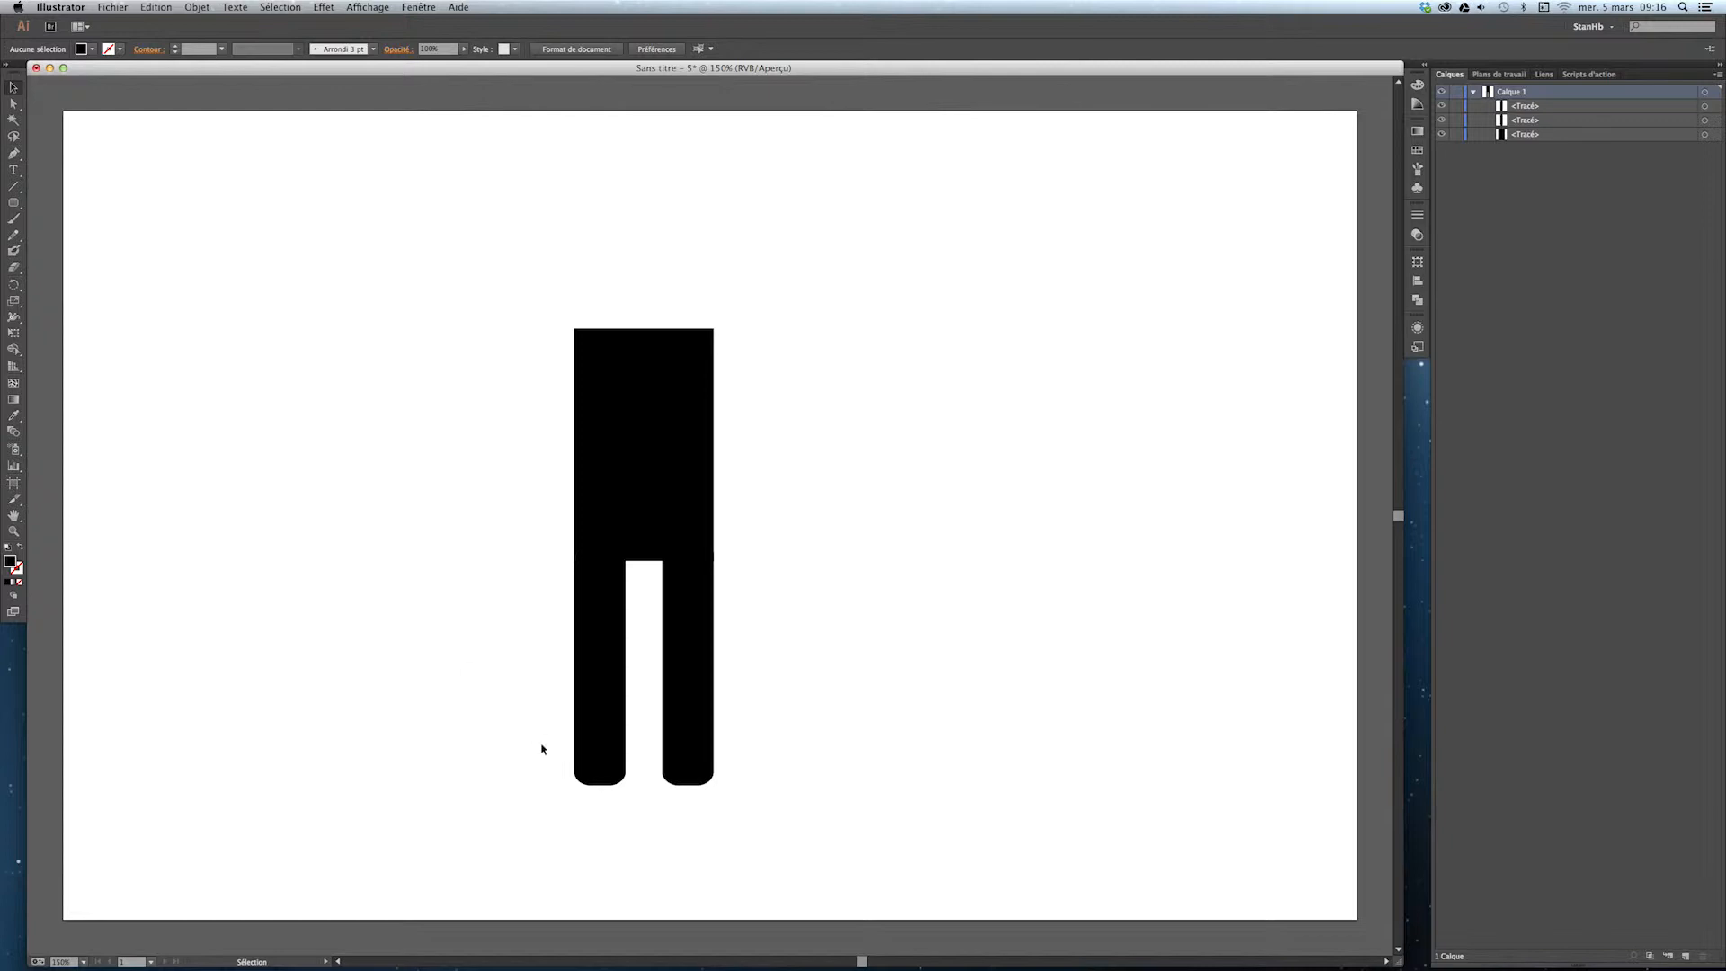
# Duplicate the left leg as an arm beside the torso, level with its top edge, and narrow it from the outer side
pyautogui.click(590, 716)
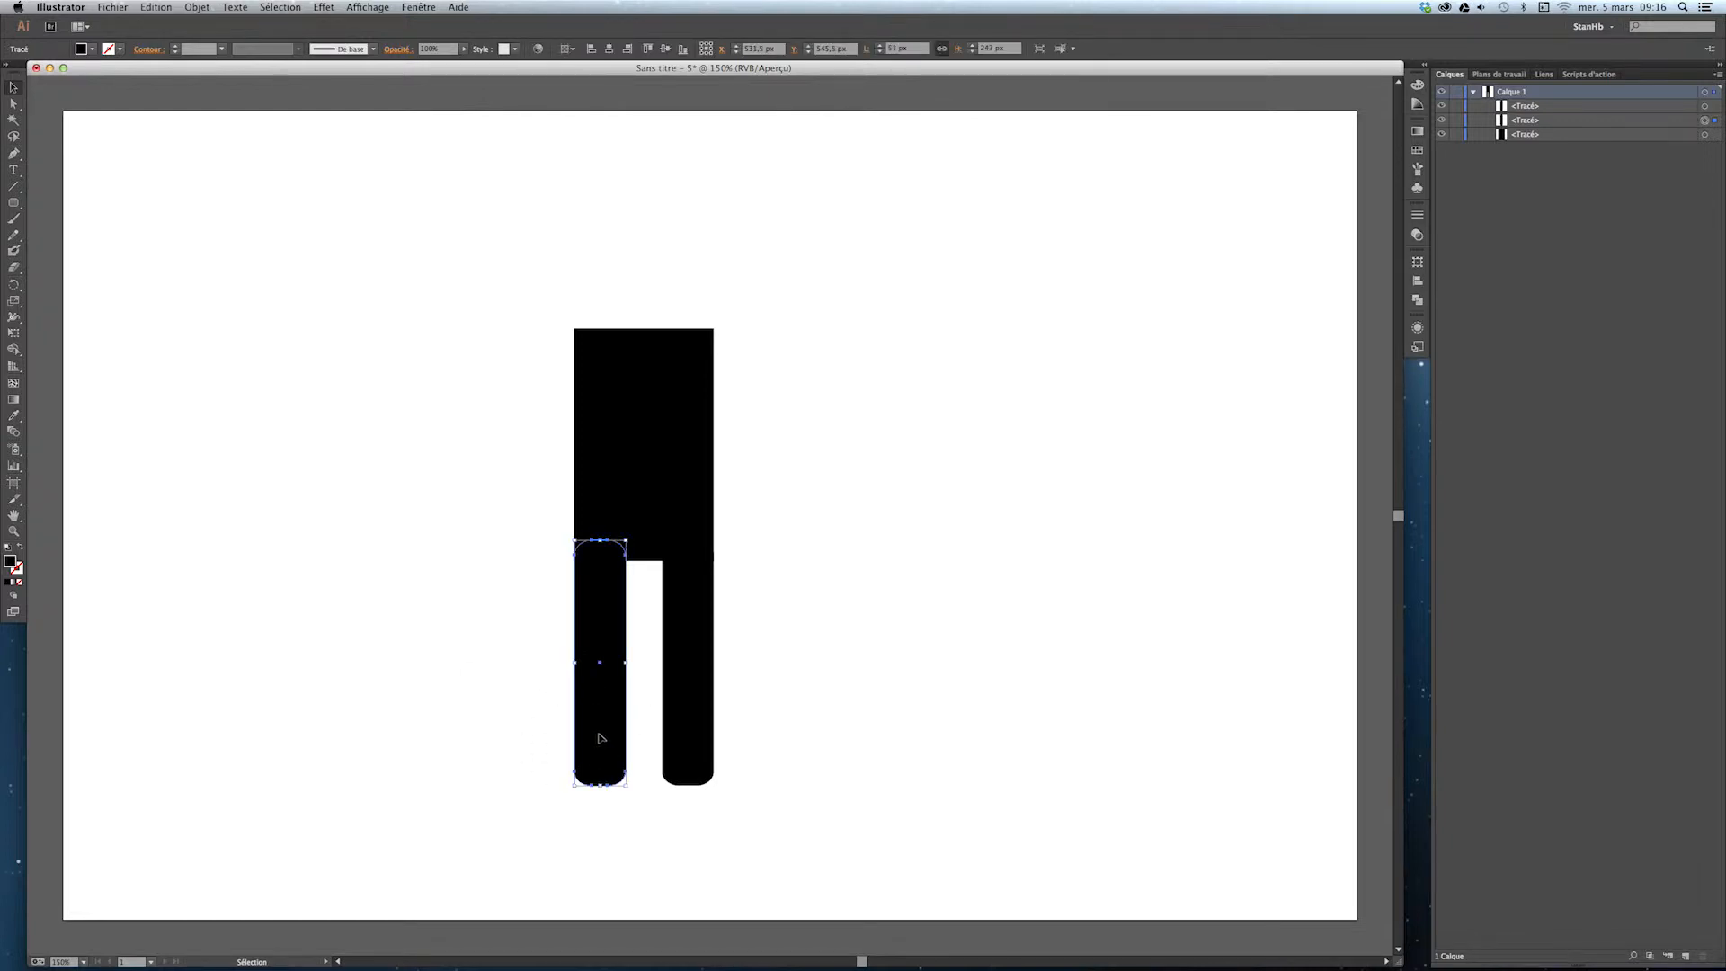
pyautogui.moveTo(599, 722); pyautogui.dragTo(533, 515)
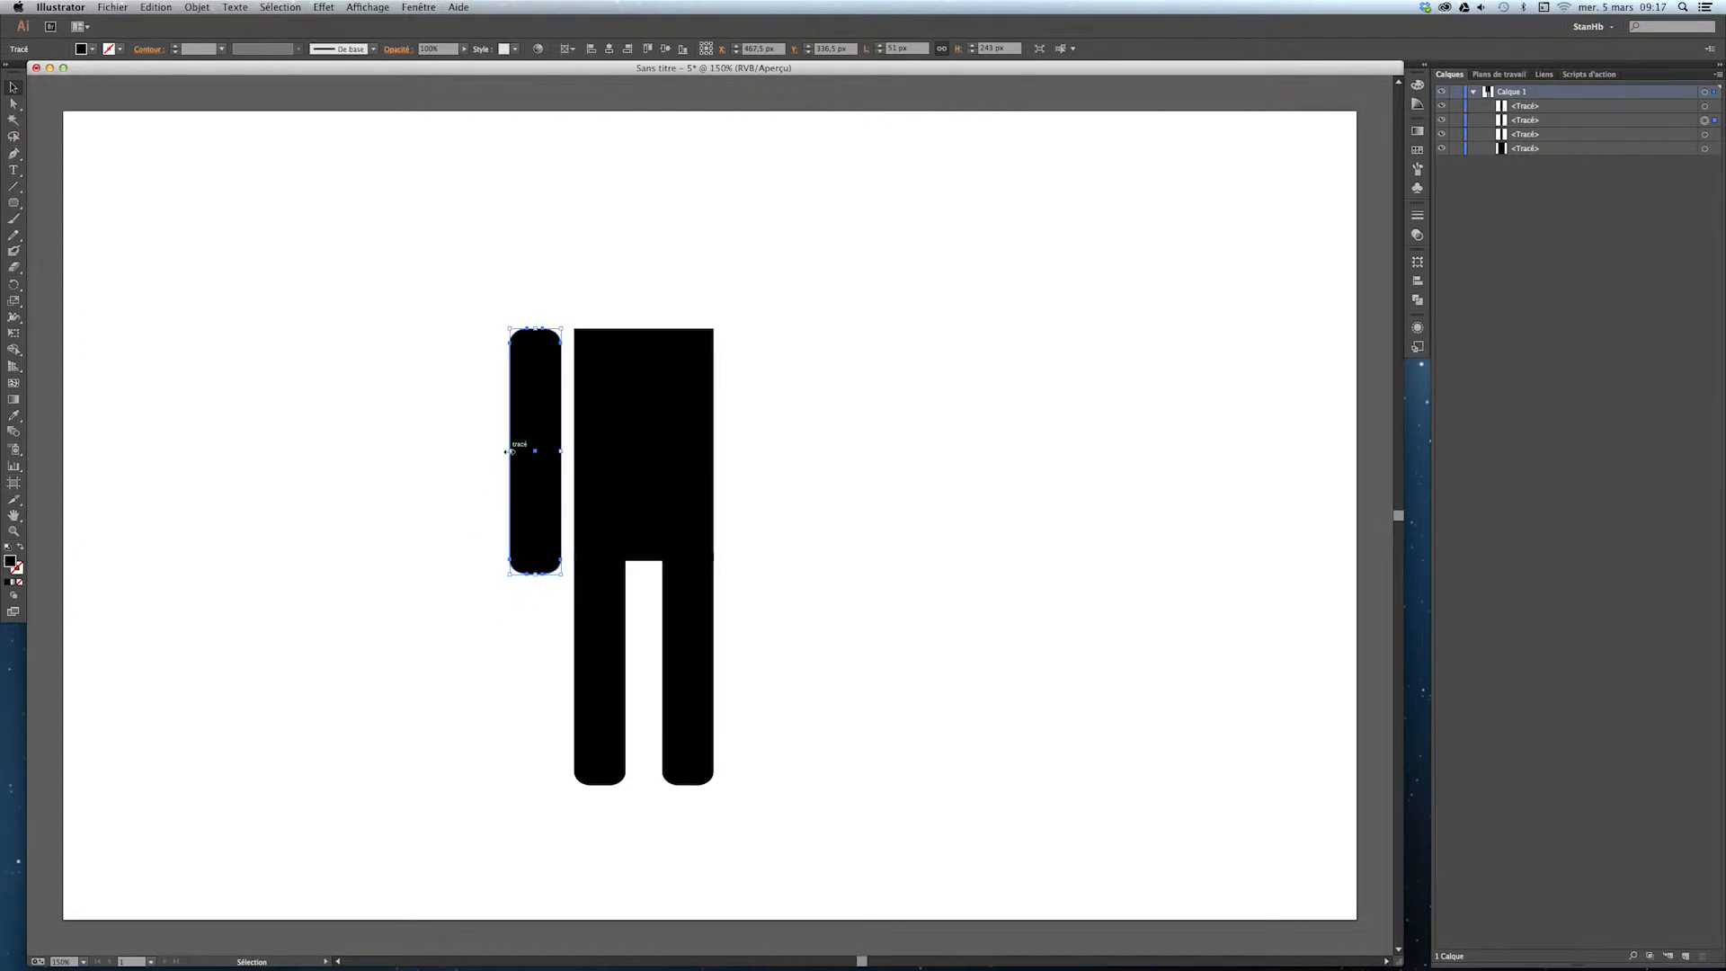
pyautogui.moveTo(505, 450); pyautogui.dragTo(524, 451)
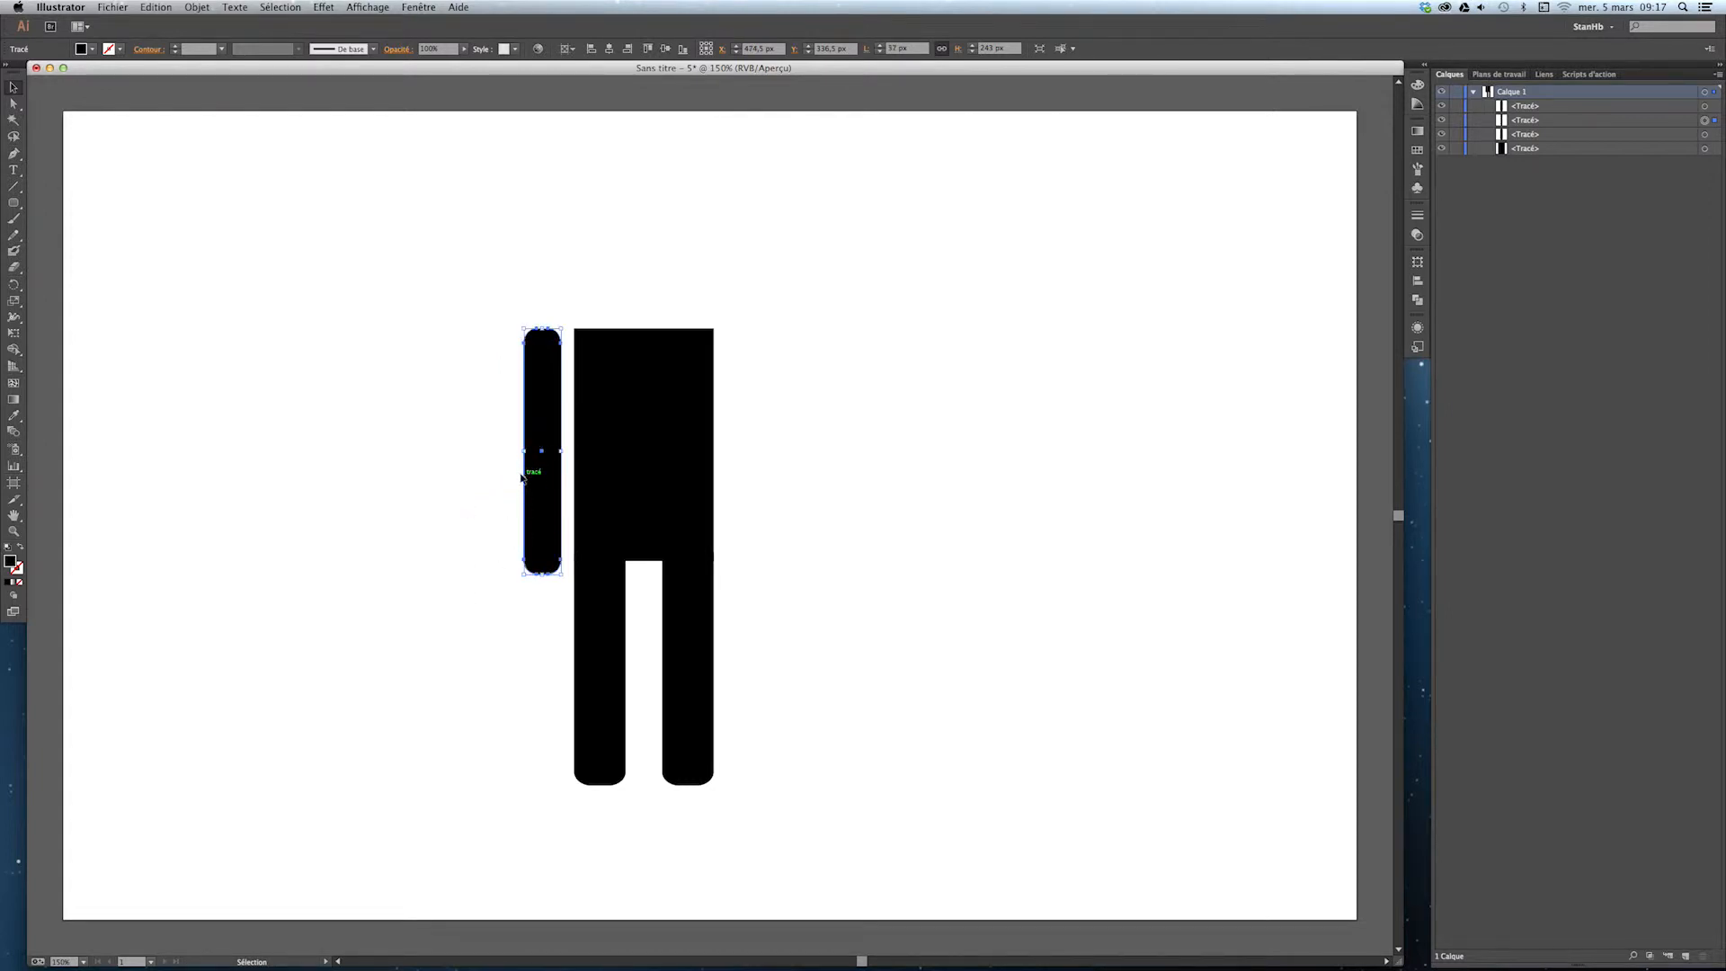
pyautogui.moveTo(525, 452); pyautogui.dragTo(529, 452)
pyautogui.click(484, 580)
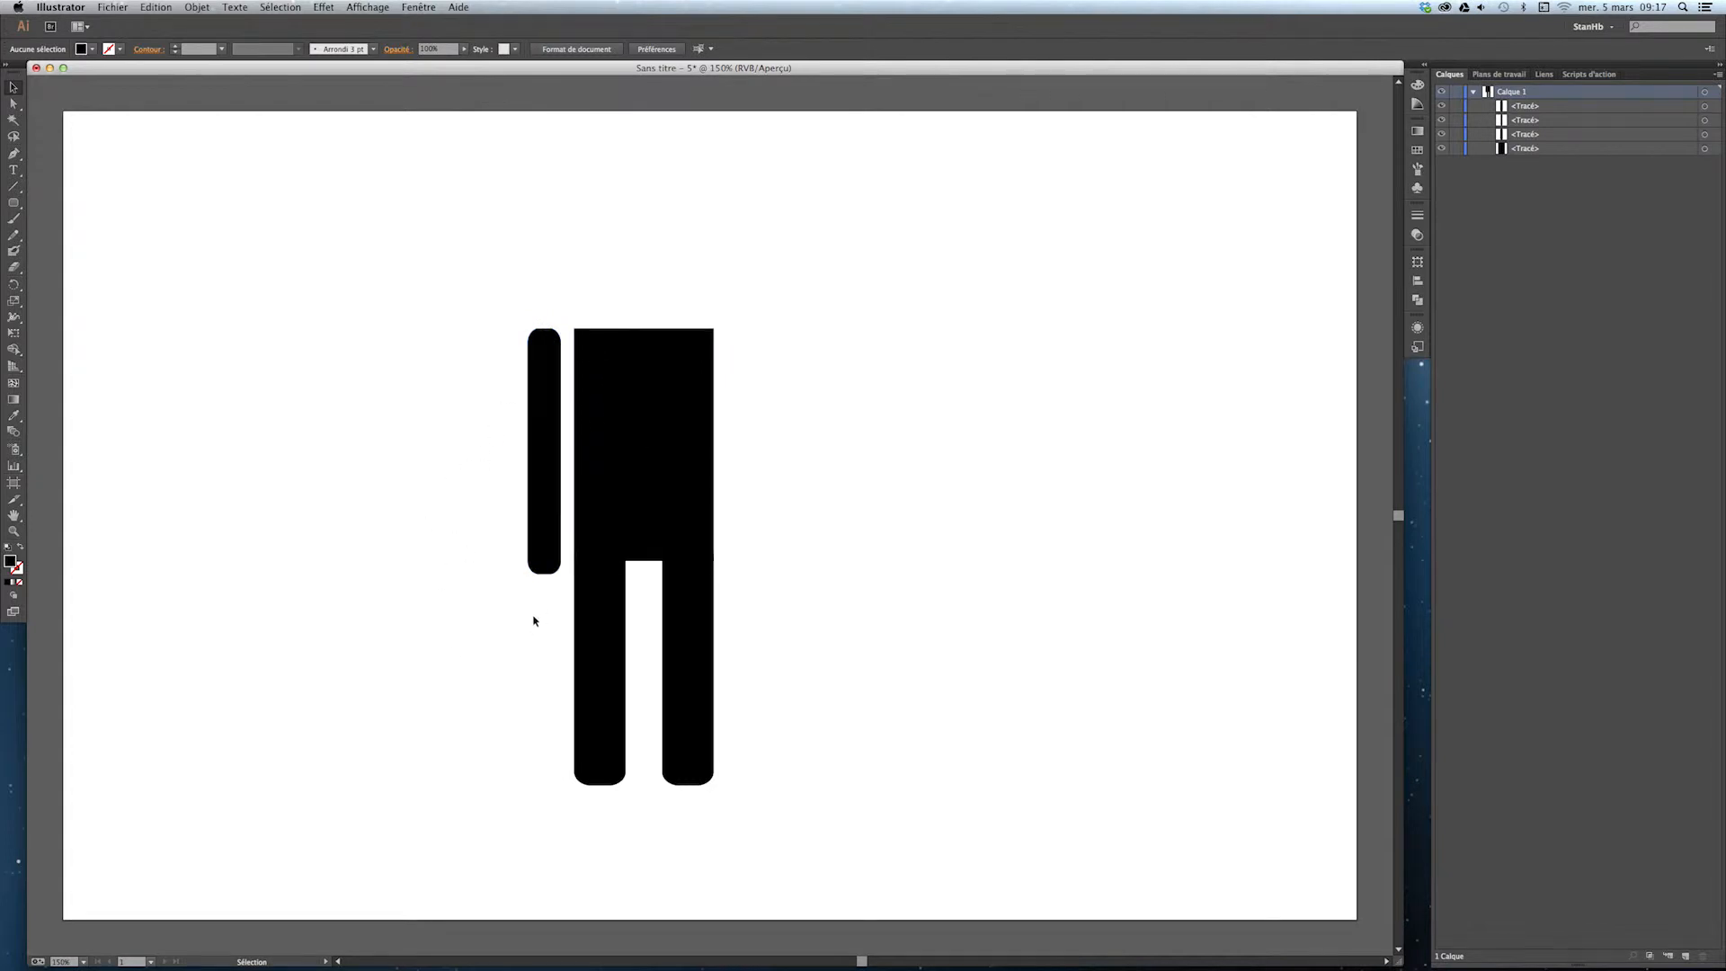
# Rotate the left arm freehand so it slants outward and fit its upper end to the torso's shoulder corner
pyautogui.click(543, 558)
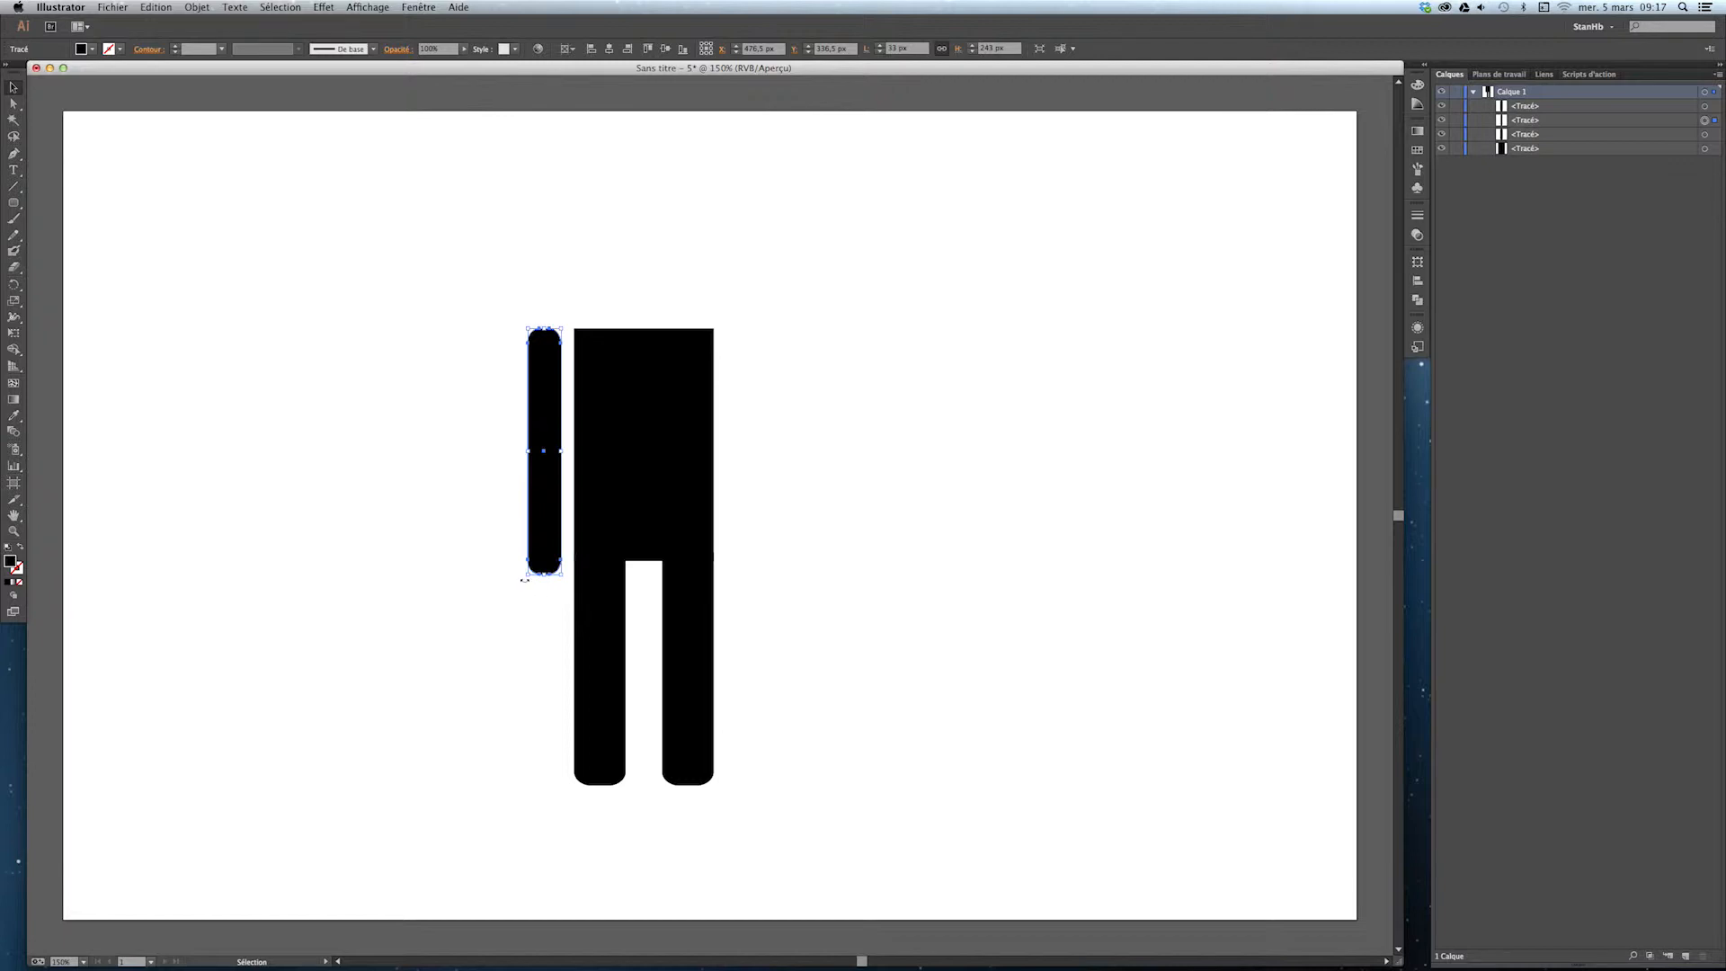
pyautogui.moveTo(525, 580); pyautogui.dragTo(485, 475)
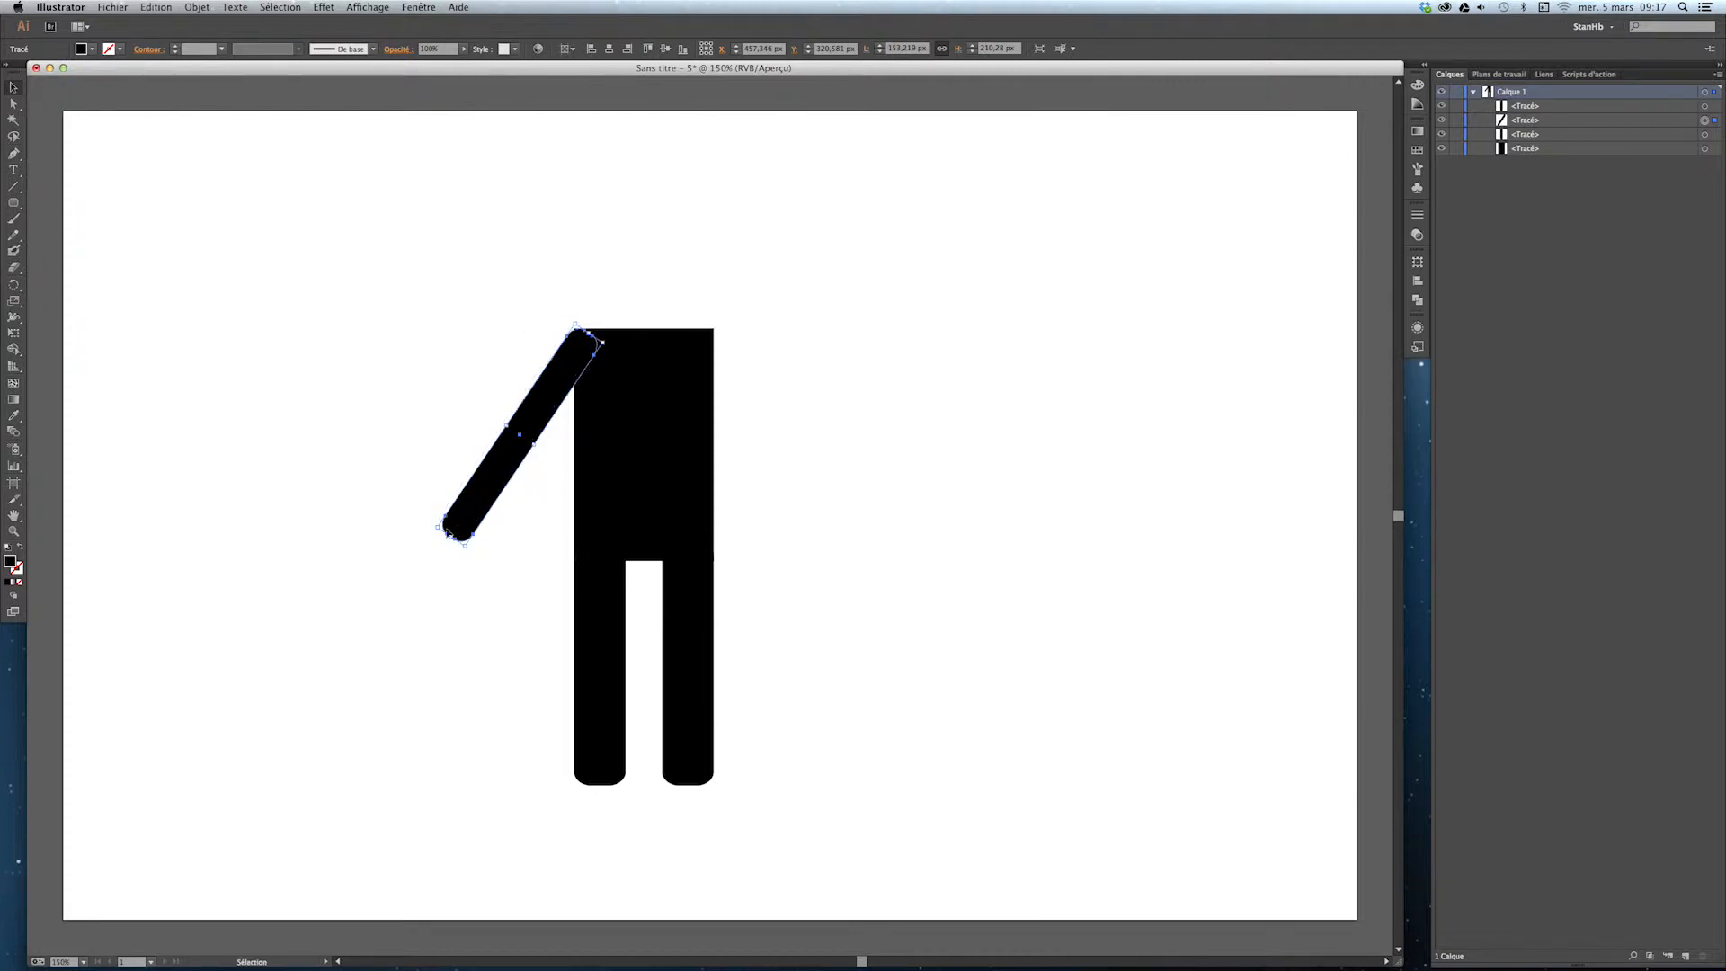
pyautogui.click(390, 572)
pyautogui.click(464, 517)
pyautogui.moveTo(430, 531); pyautogui.dragTo(444, 541)
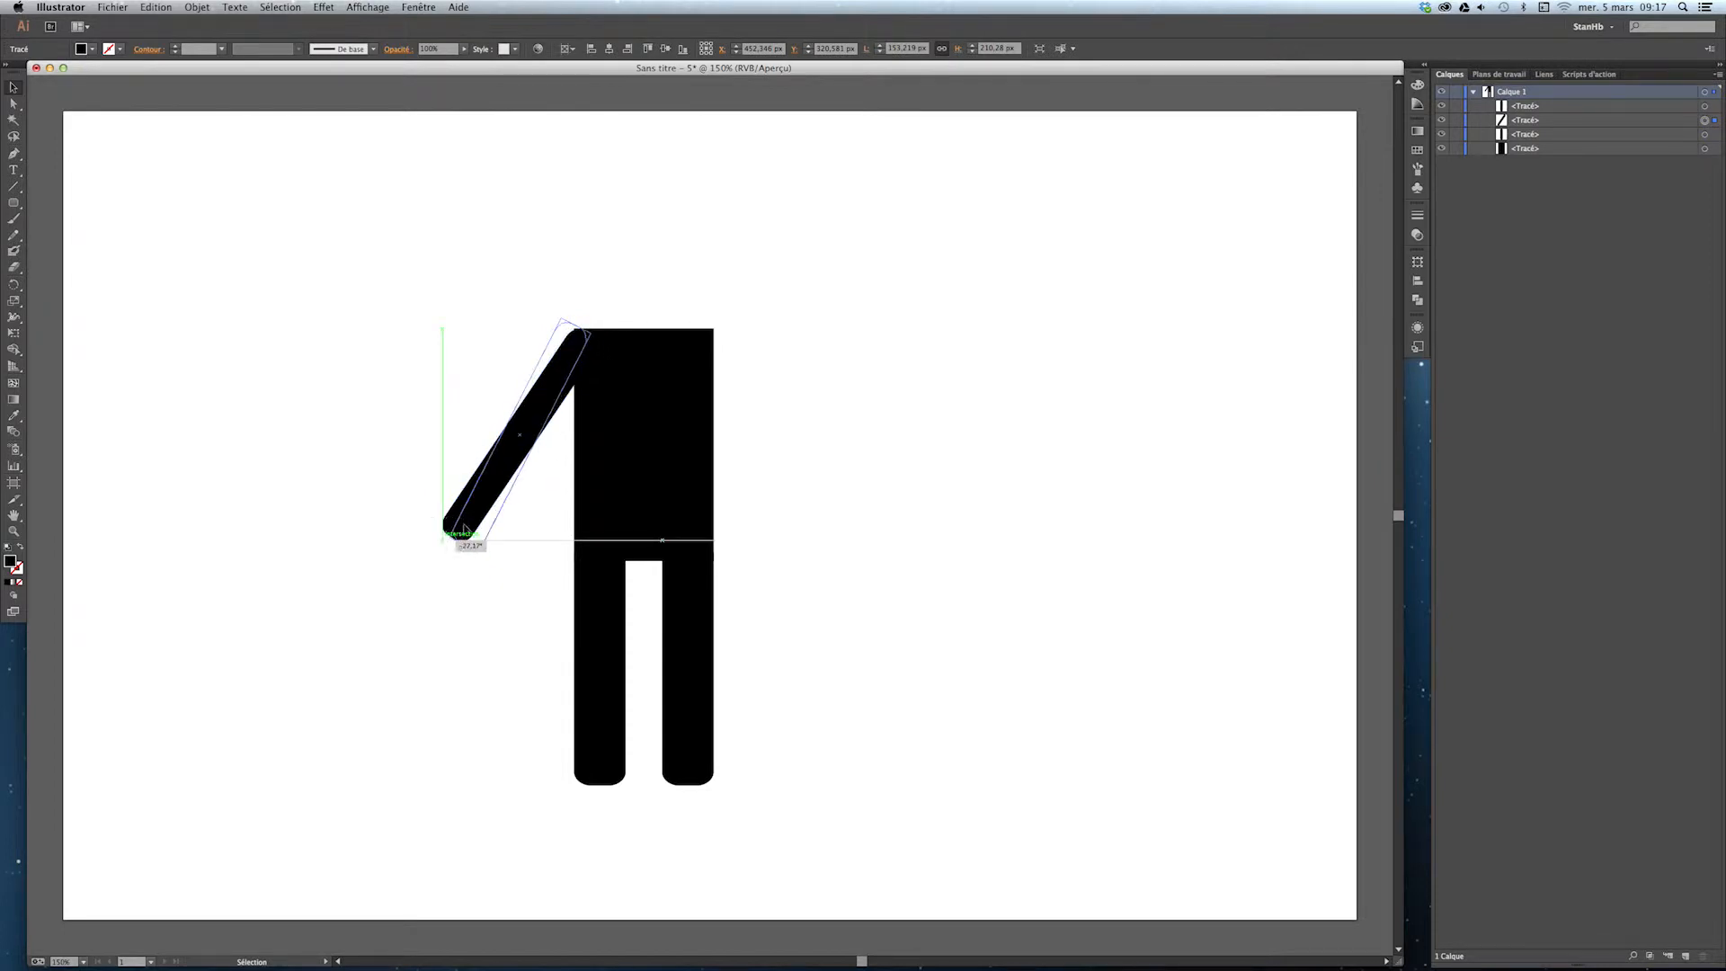
pyautogui.moveTo(539, 401); pyautogui.dragTo(547, 408)
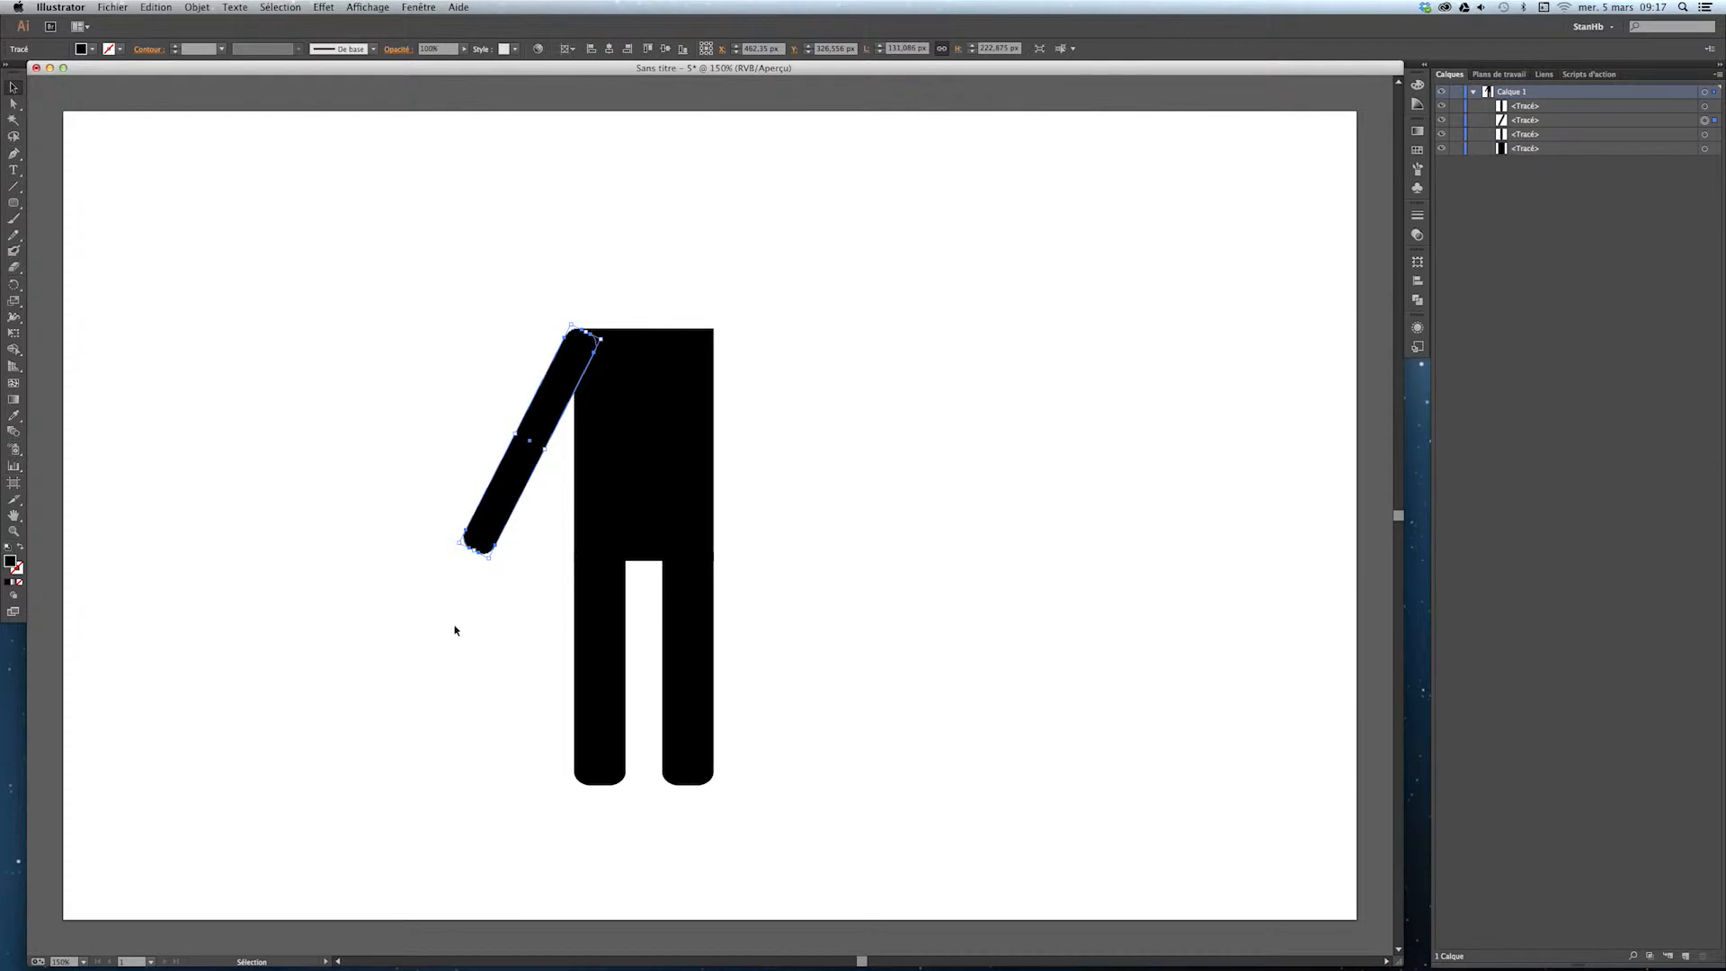
pyautogui.click(475, 637)
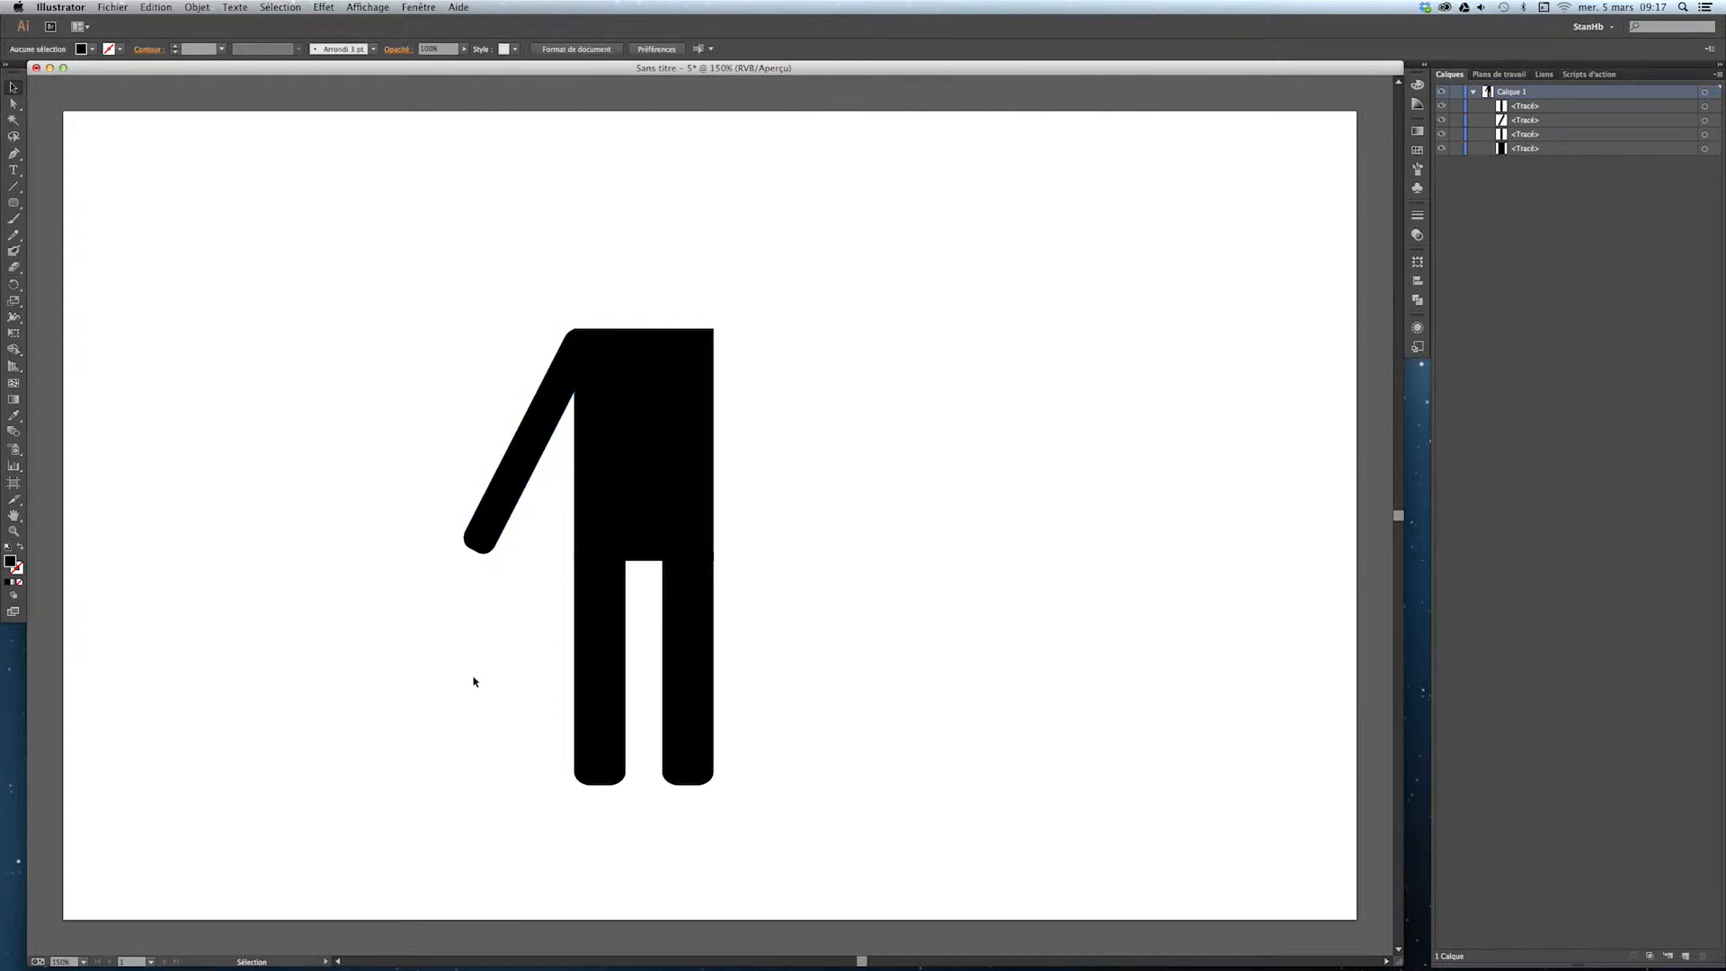
pyautogui.click(524, 487)
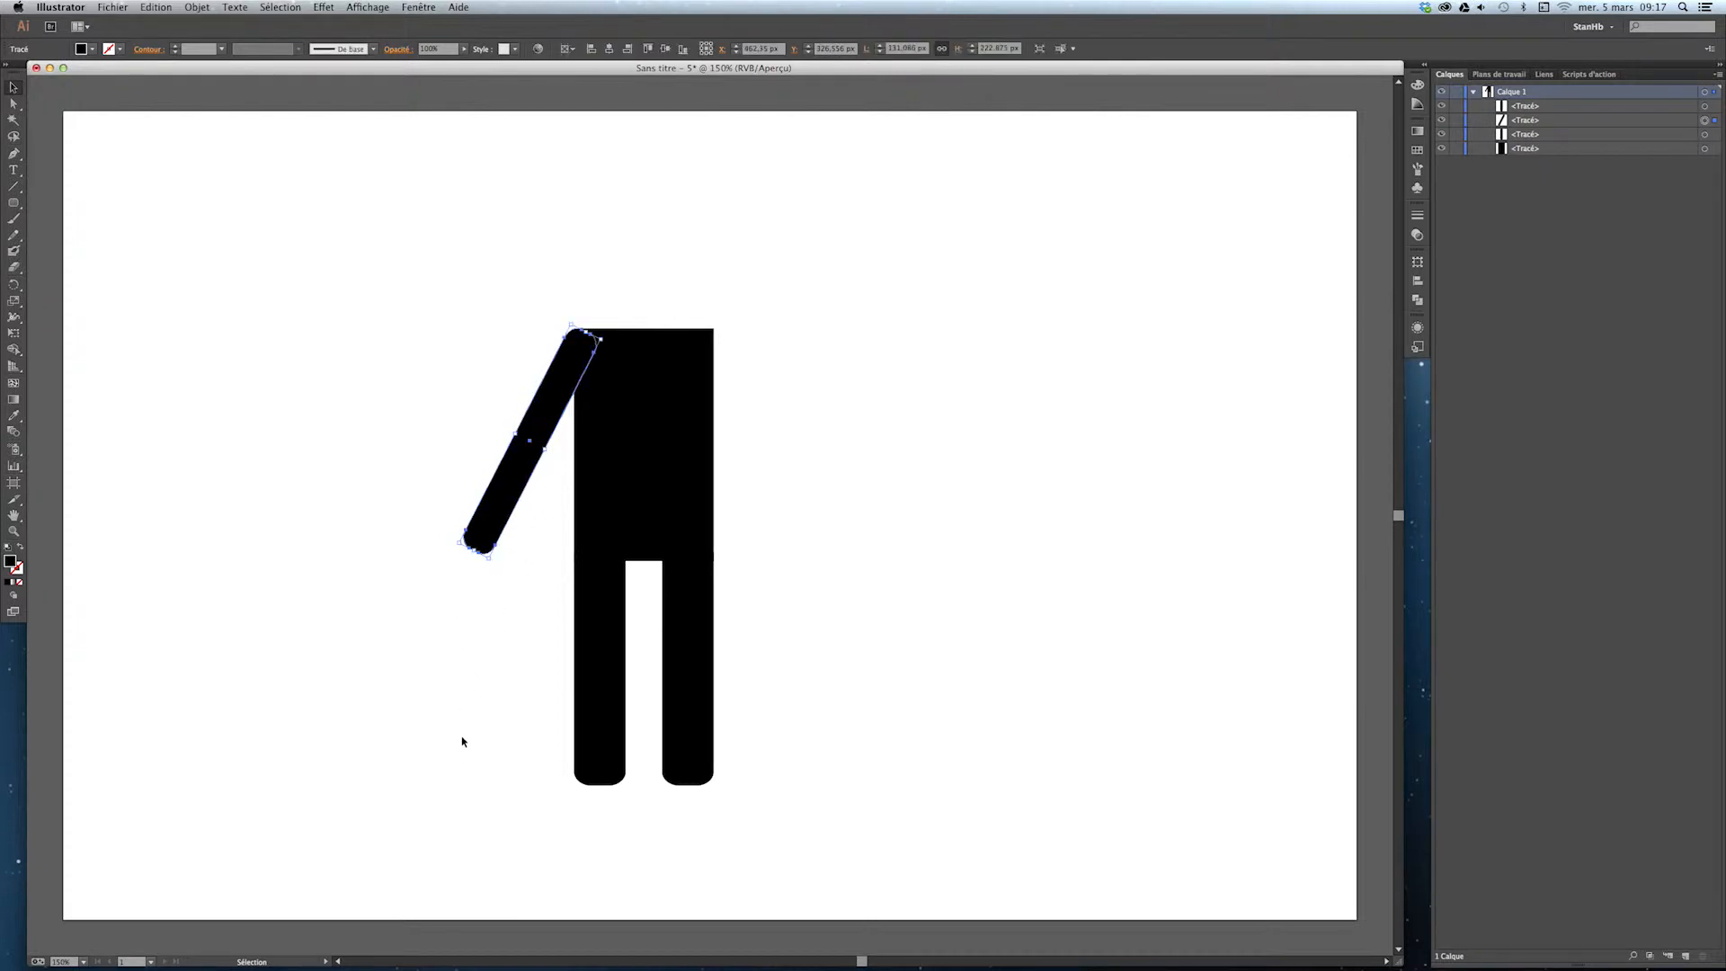
# Undo the arm's freehand rotations and moves back to its upright position beside the torso
pyautogui.press('a')
pyautogui.press('super+z')
pyautogui.press('super+z')
pyautogui.press('super+z')
pyautogui.press('super+z')
pyautogui.press('super+z')
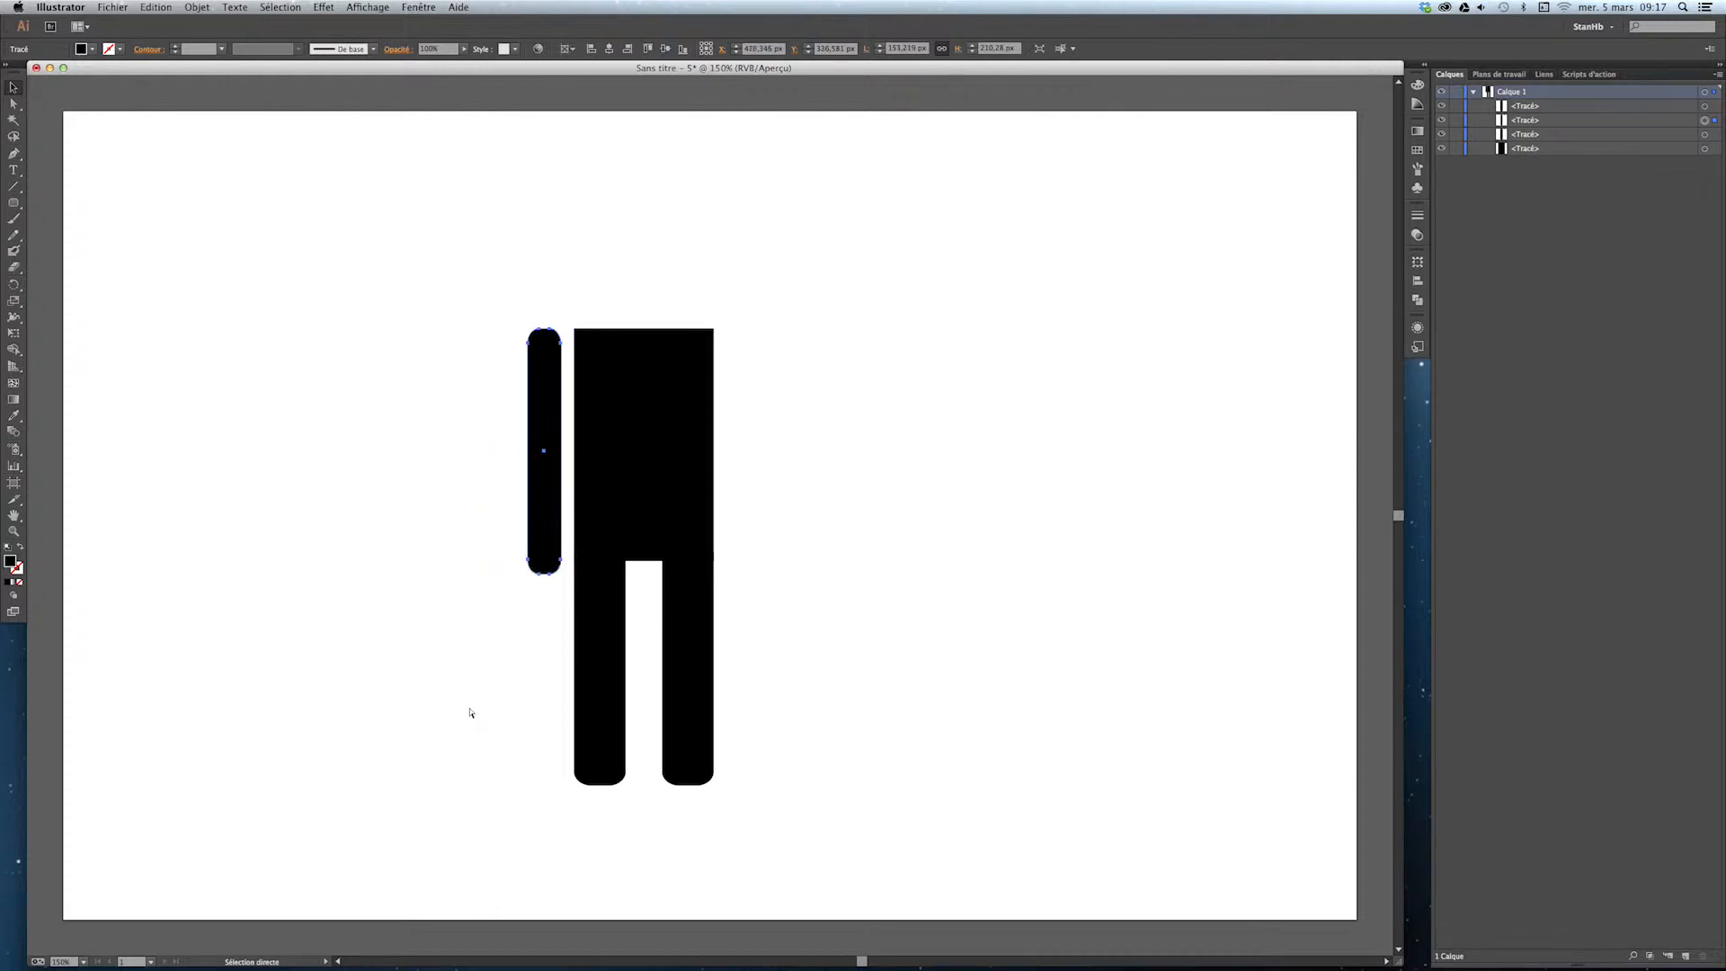
pyautogui.press('v')
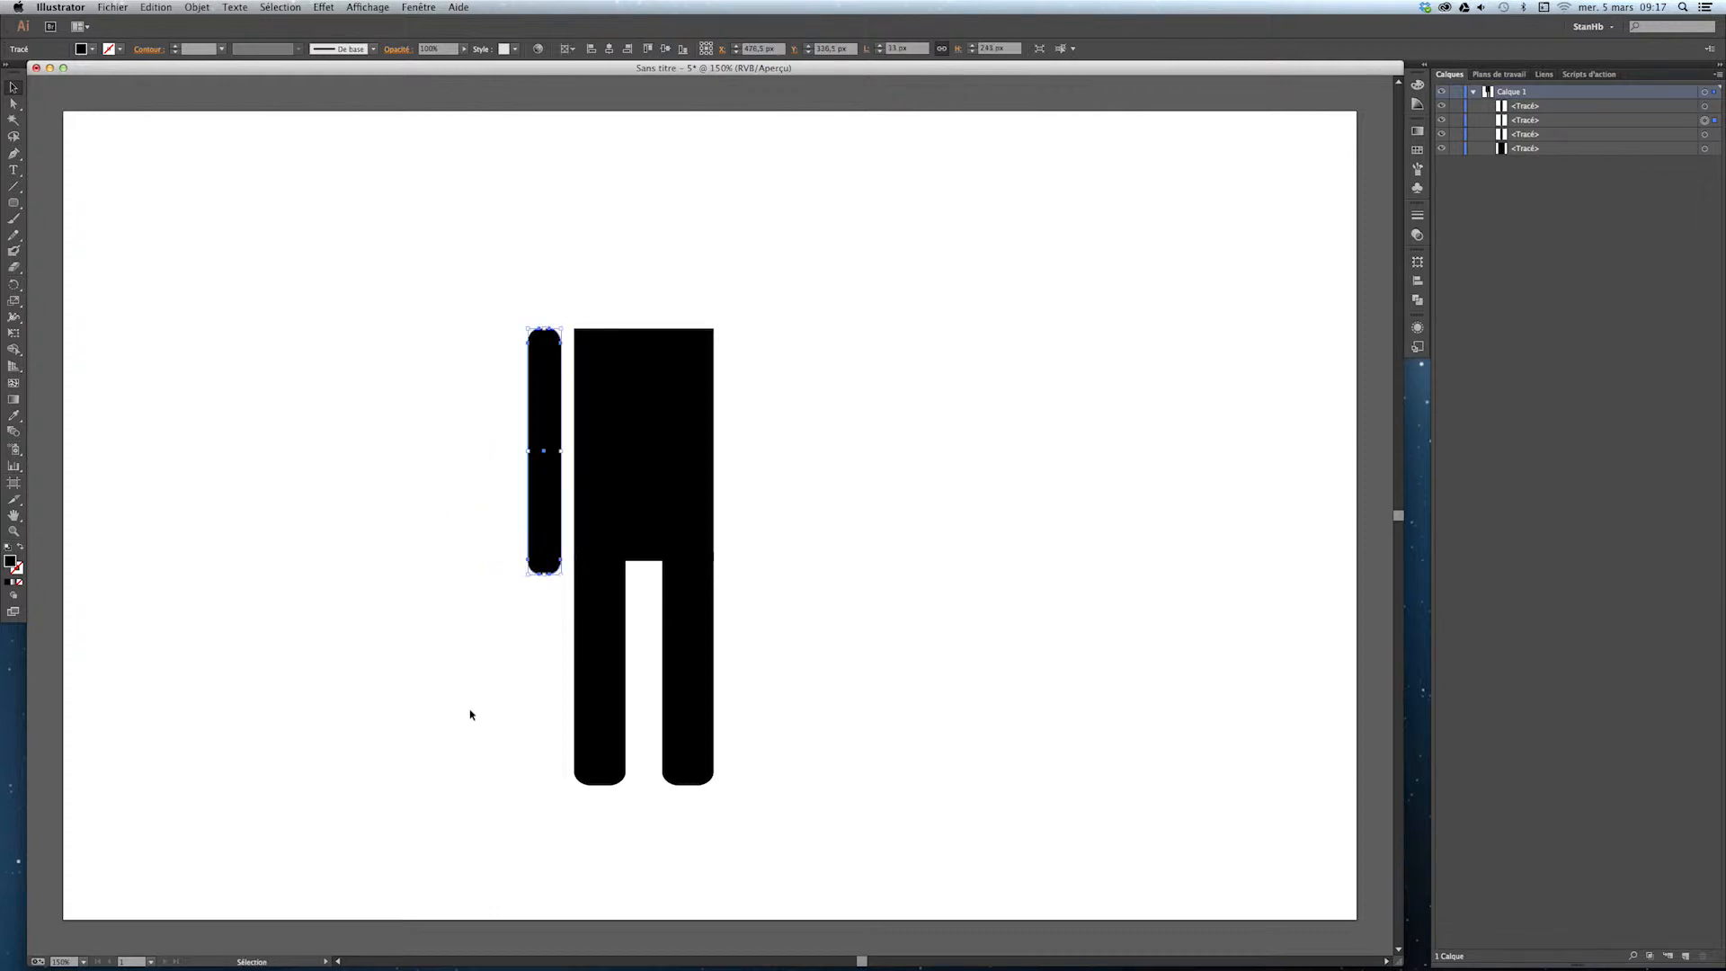
pyautogui.click(543, 527)
pyautogui.click(199, 9)
pyautogui.moveTo(202, 29)
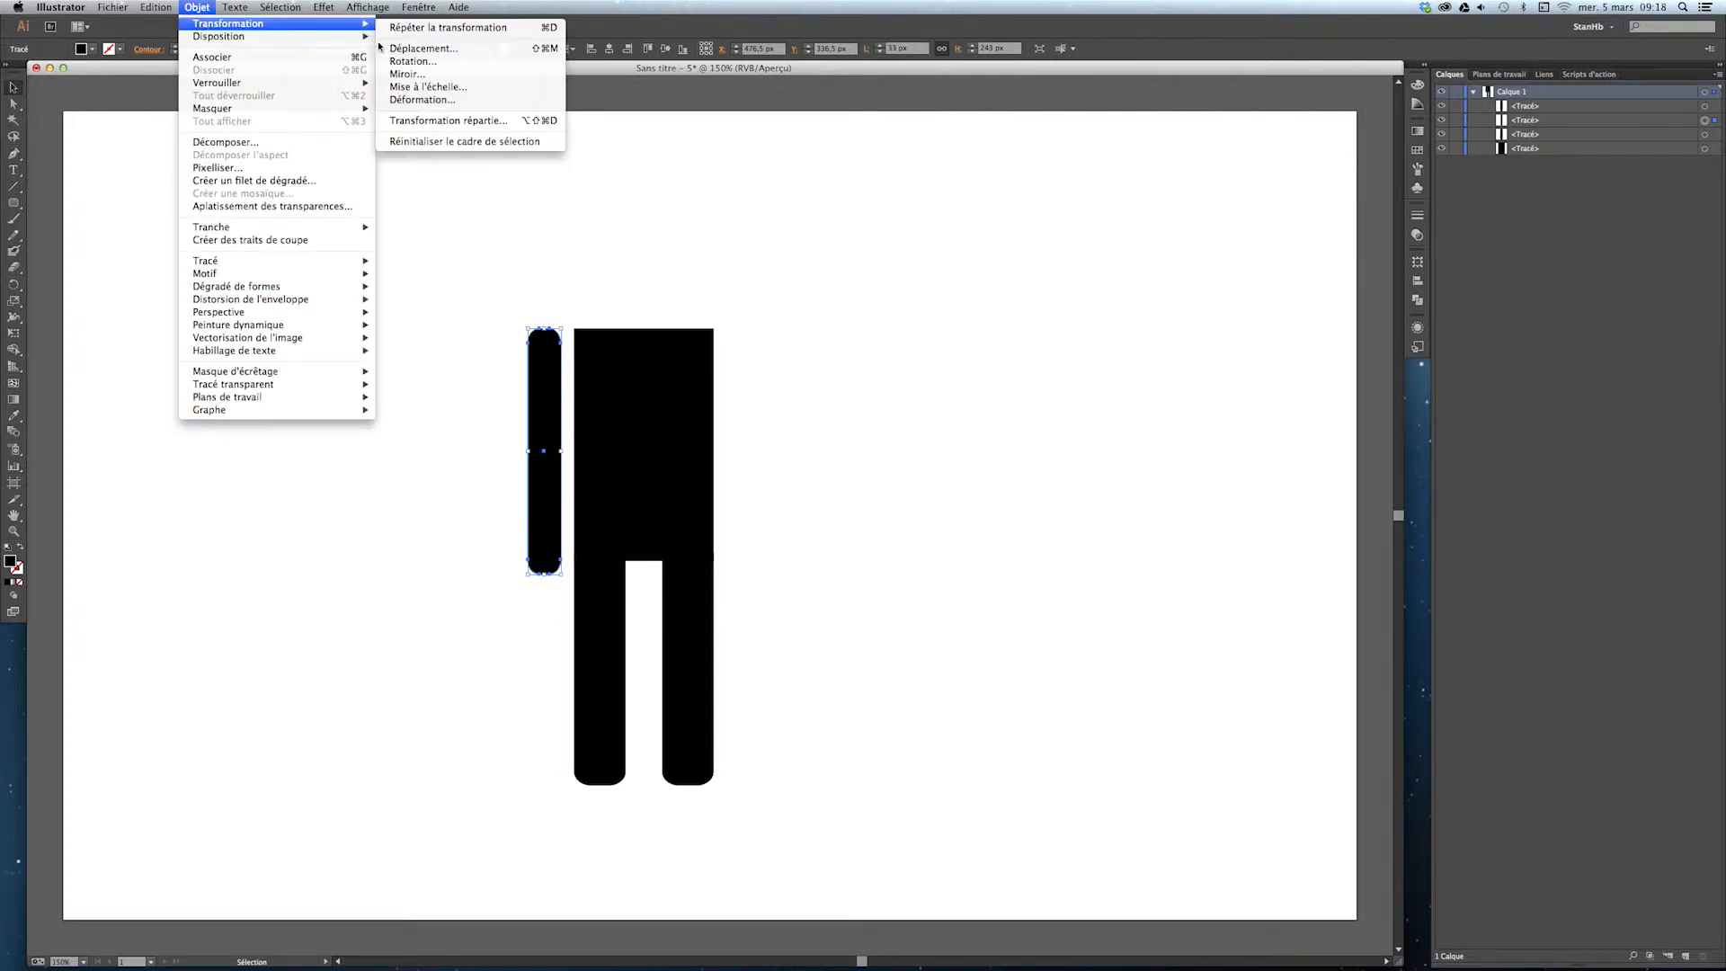
pyautogui.click(400, 61)
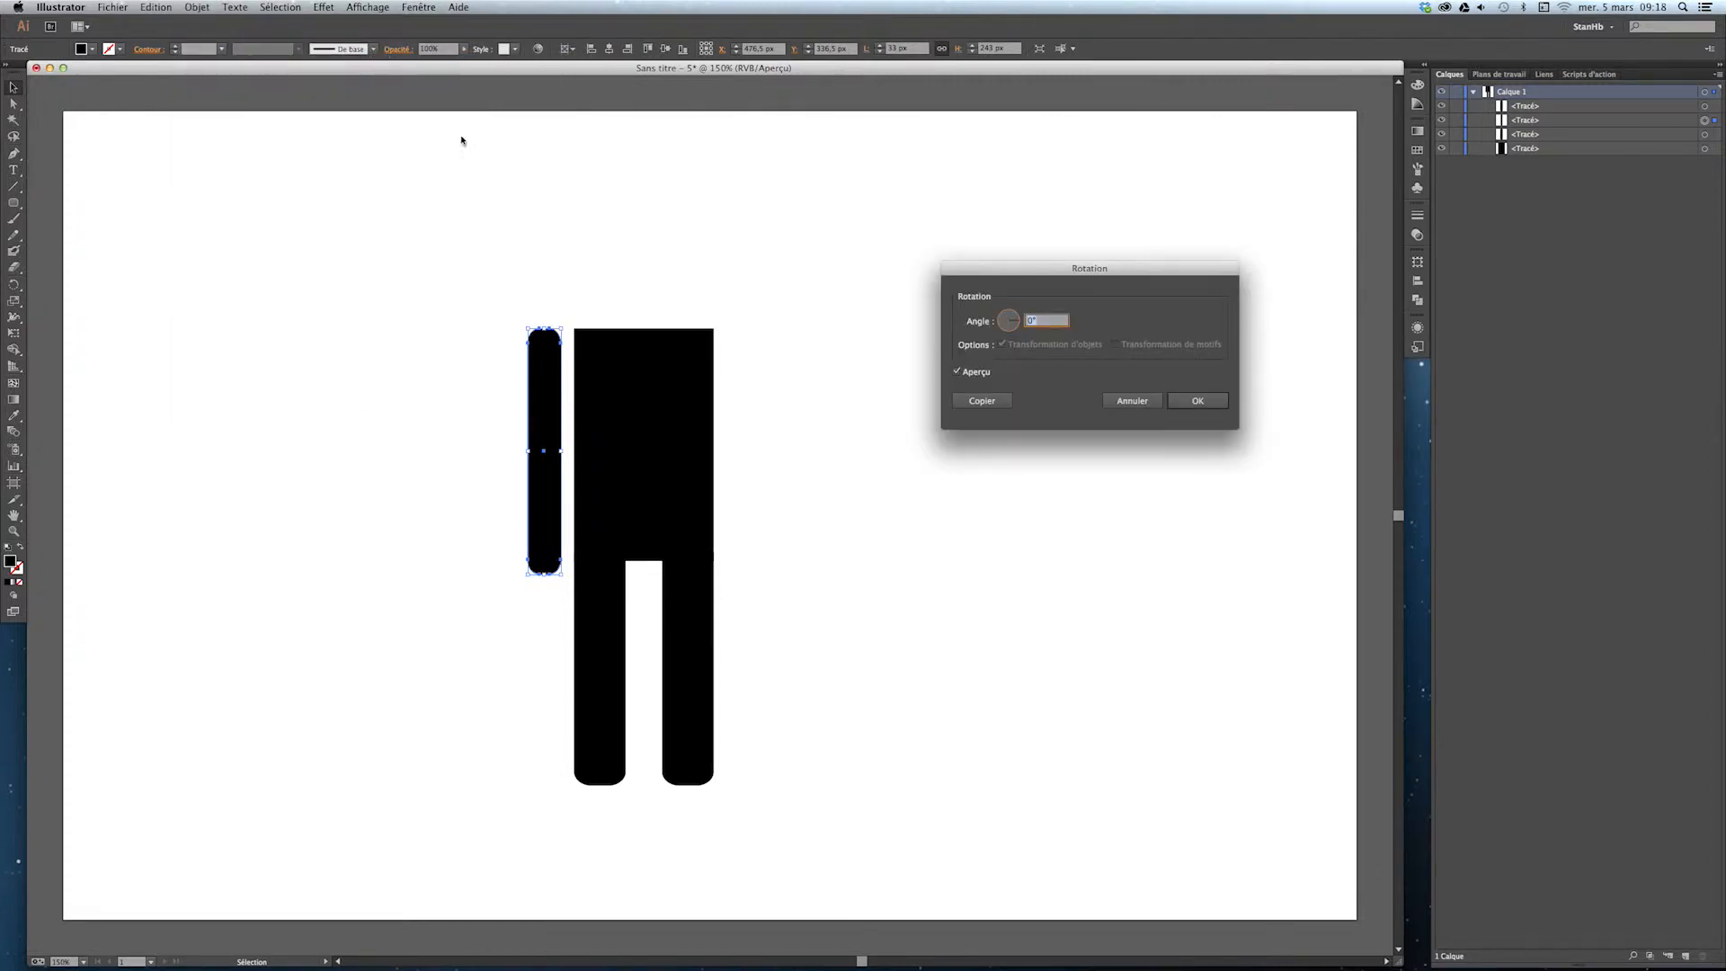
pyautogui.moveTo(1025, 268); pyautogui.dragTo(934, 242)
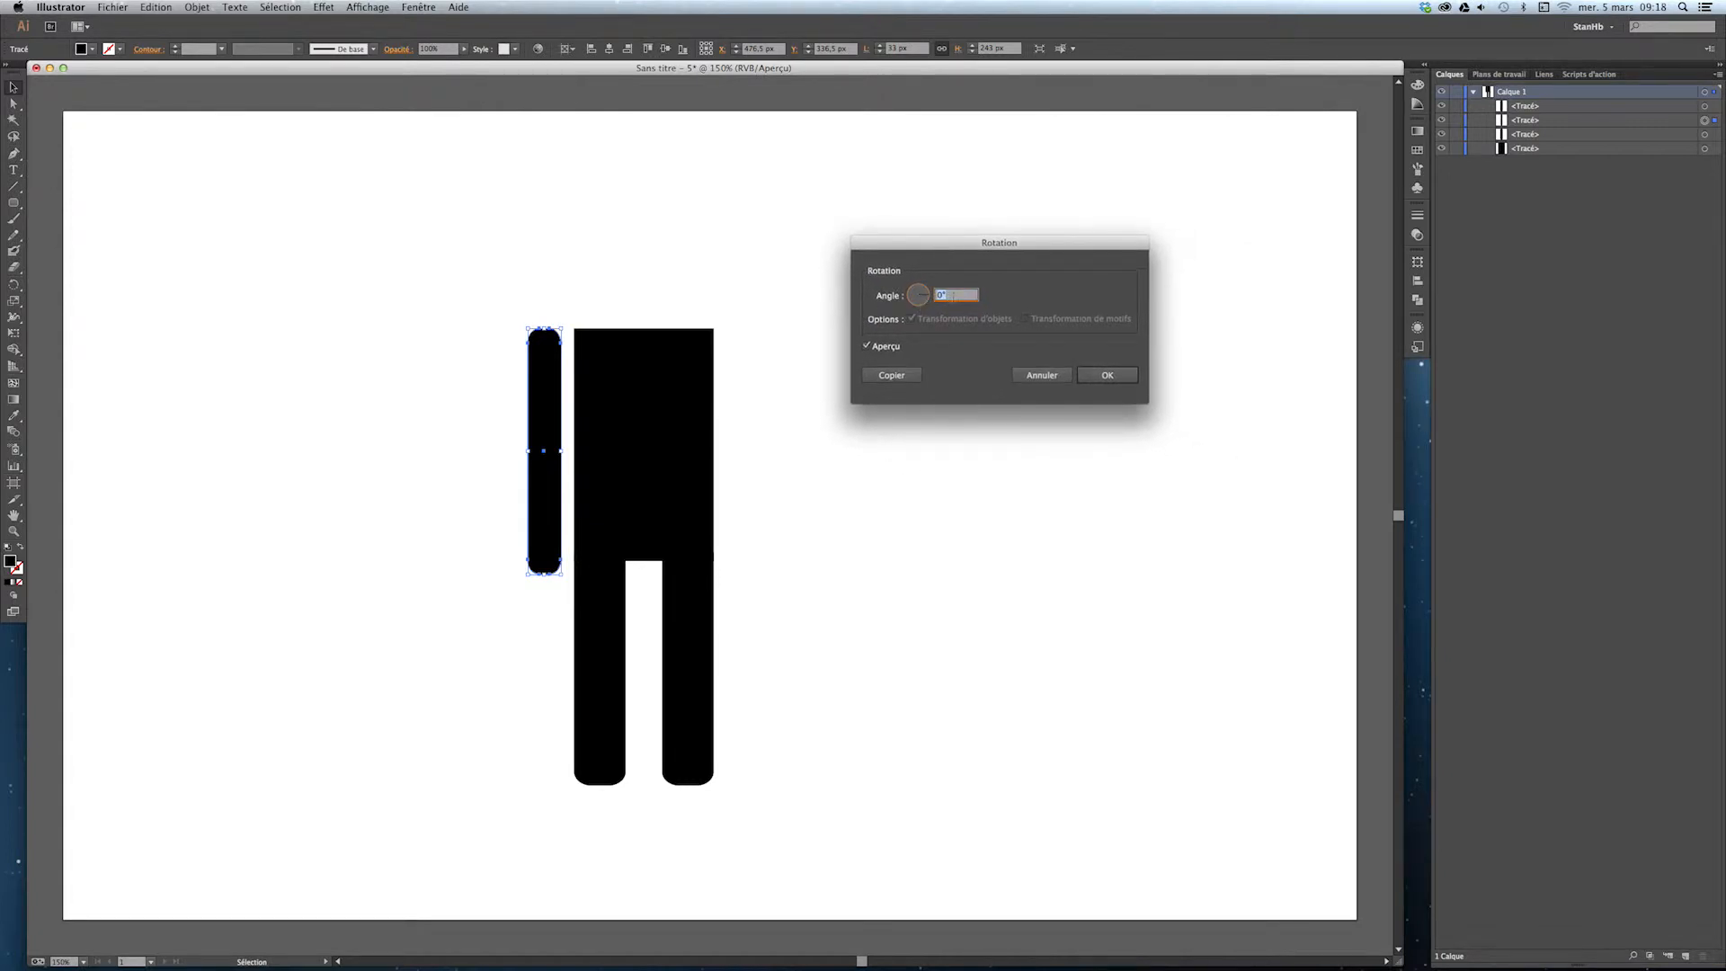
pyautogui.moveTo(928, 298); pyautogui.dragTo(929, 297)
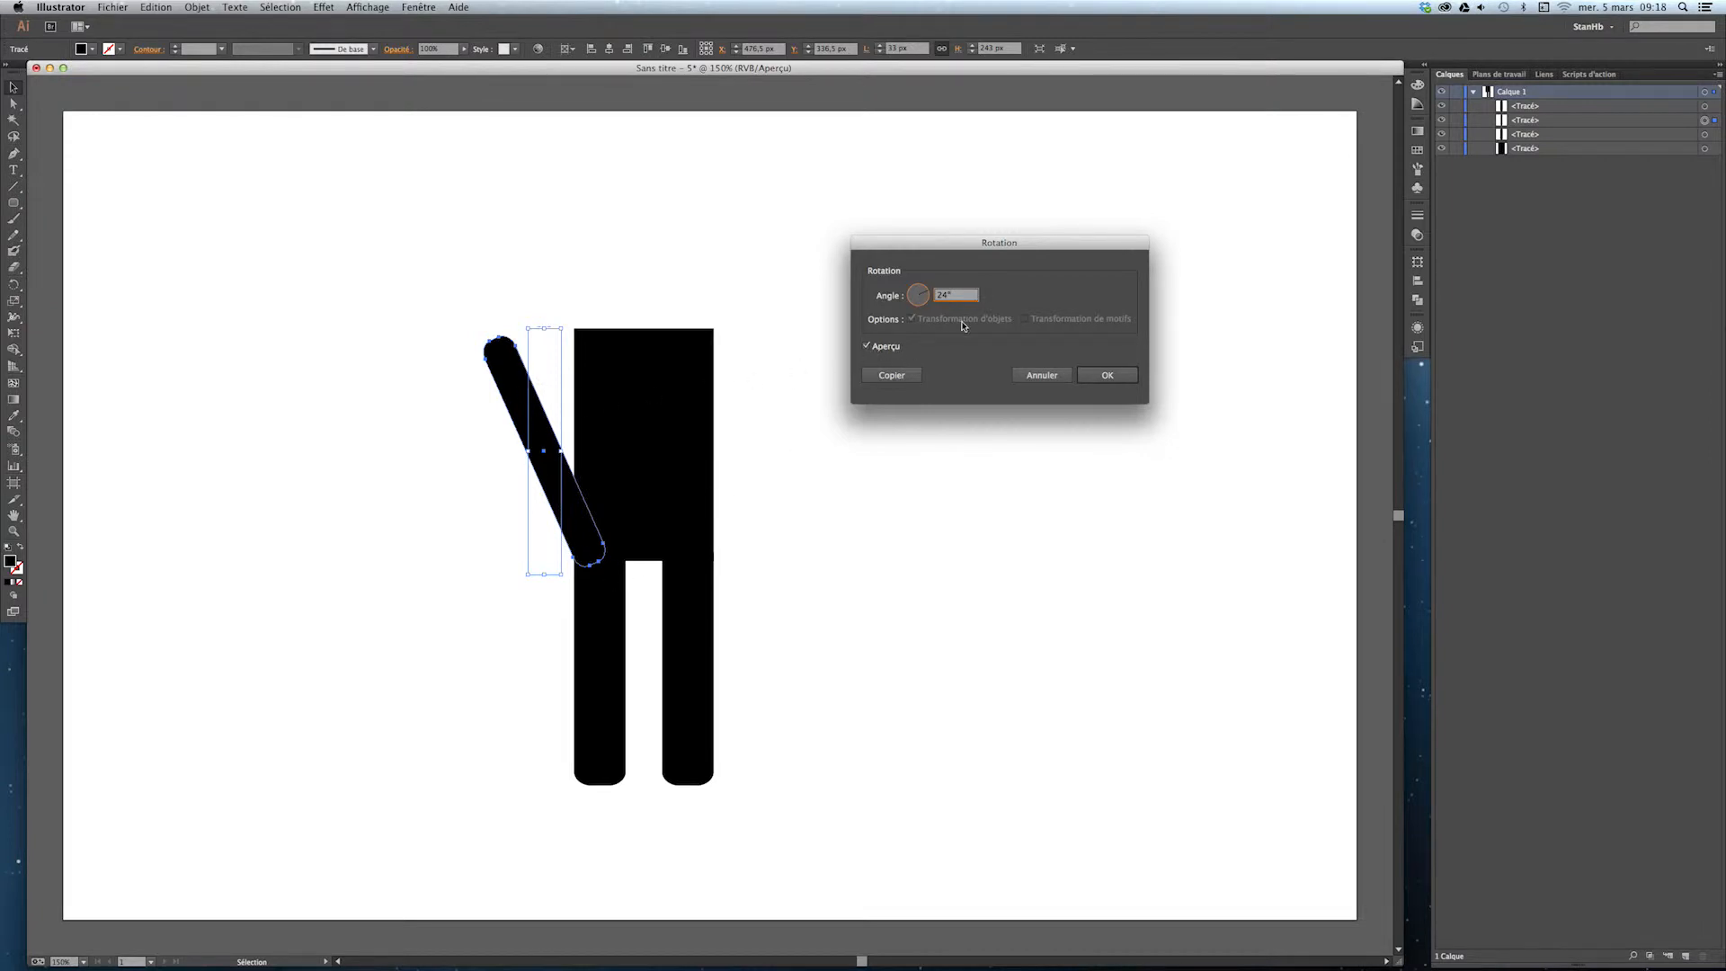
pyautogui.click(930, 297)
pyautogui.moveTo(929, 296); pyautogui.dragTo(929, 300)
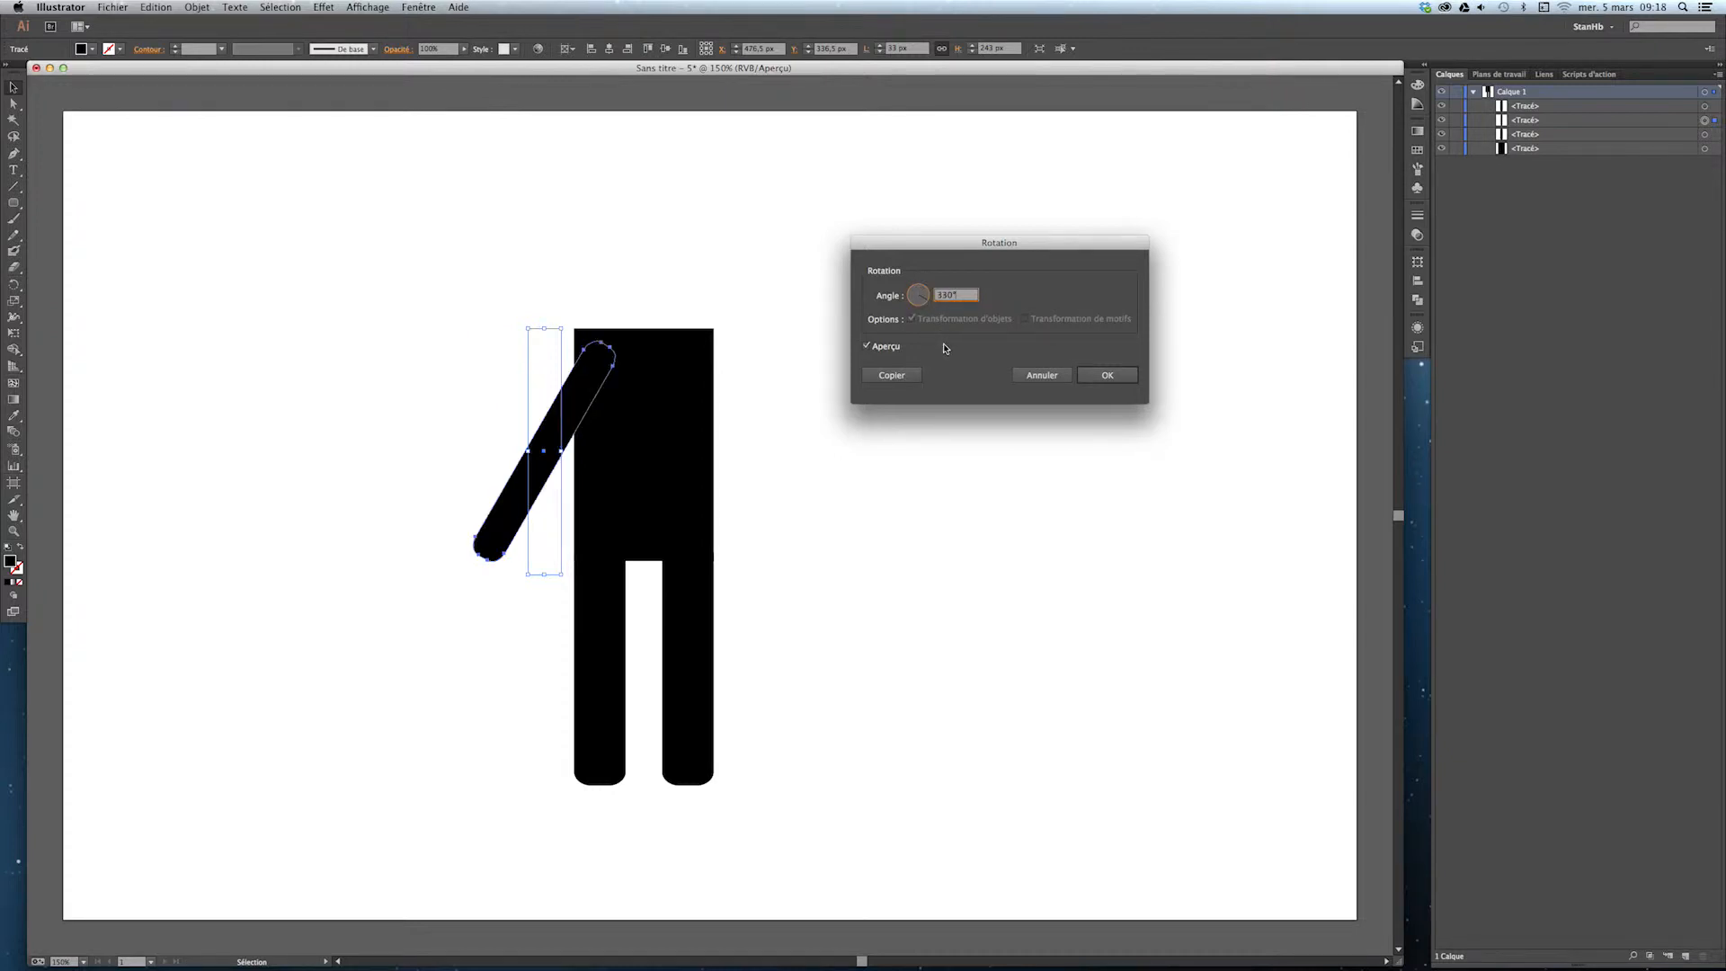
pyautogui.click(1040, 374)
# Shift the upright arm about 3 px away from the torso and check its position, size and rotation settings
pyautogui.moveTo(543, 522); pyautogui.dragTo(539, 523)
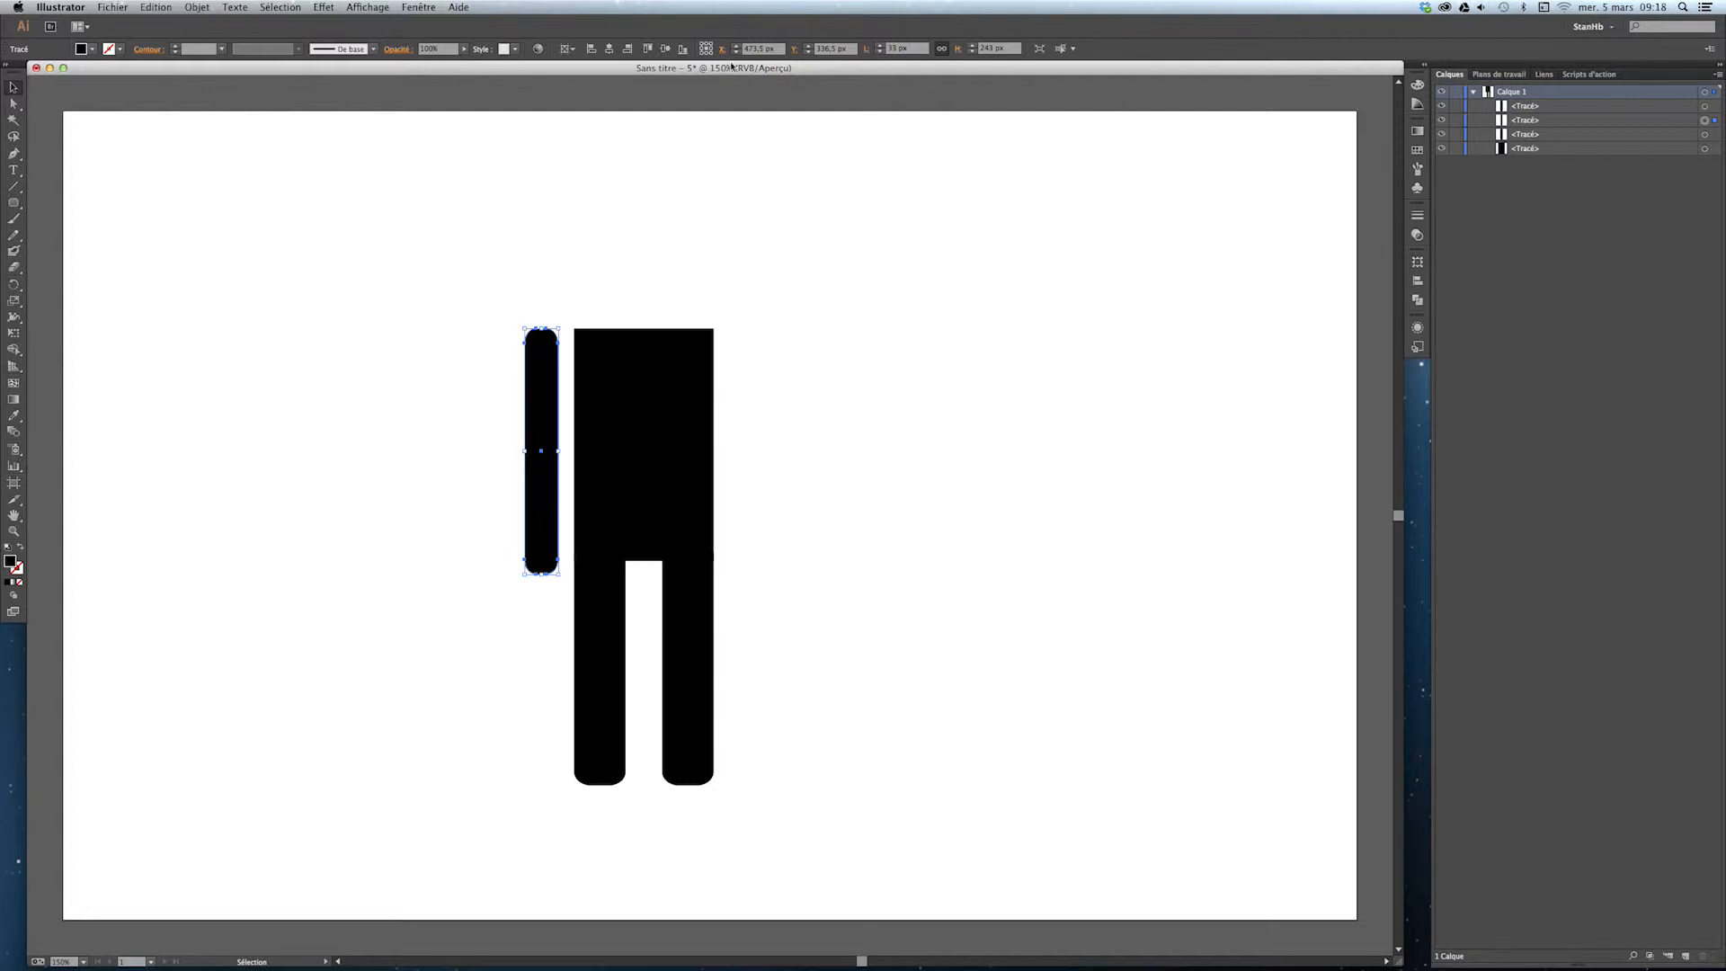
pyautogui.click(867, 51)
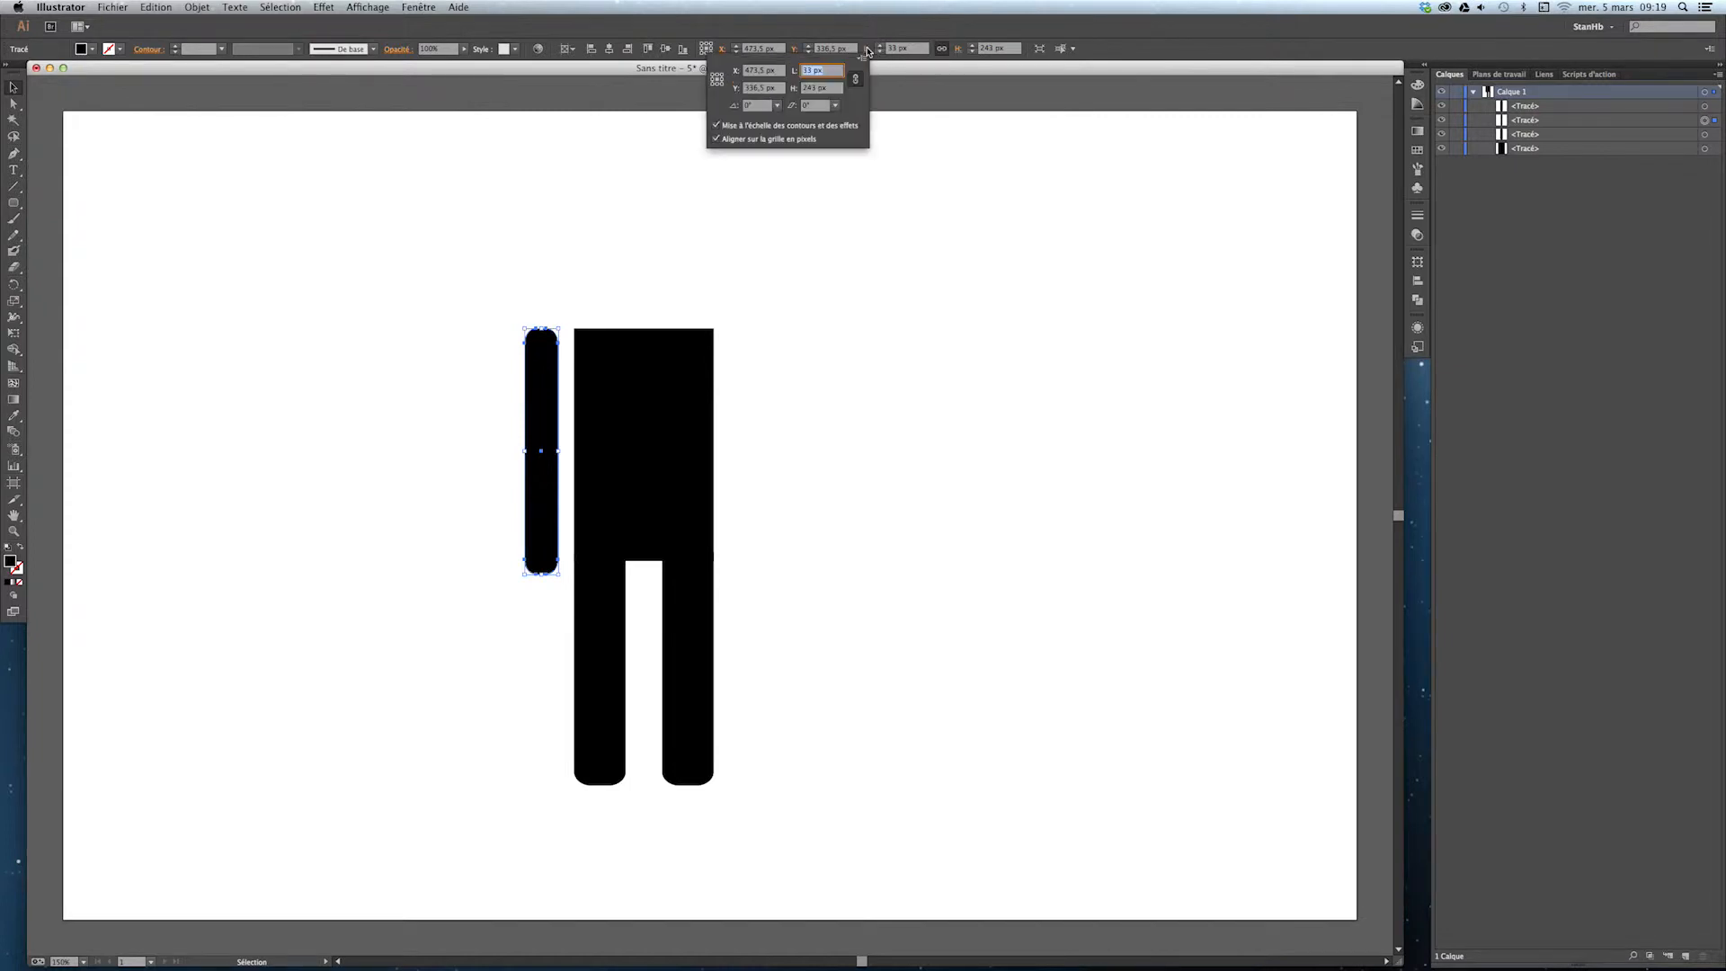
pyautogui.click(902, 183)
pyautogui.click(795, 51)
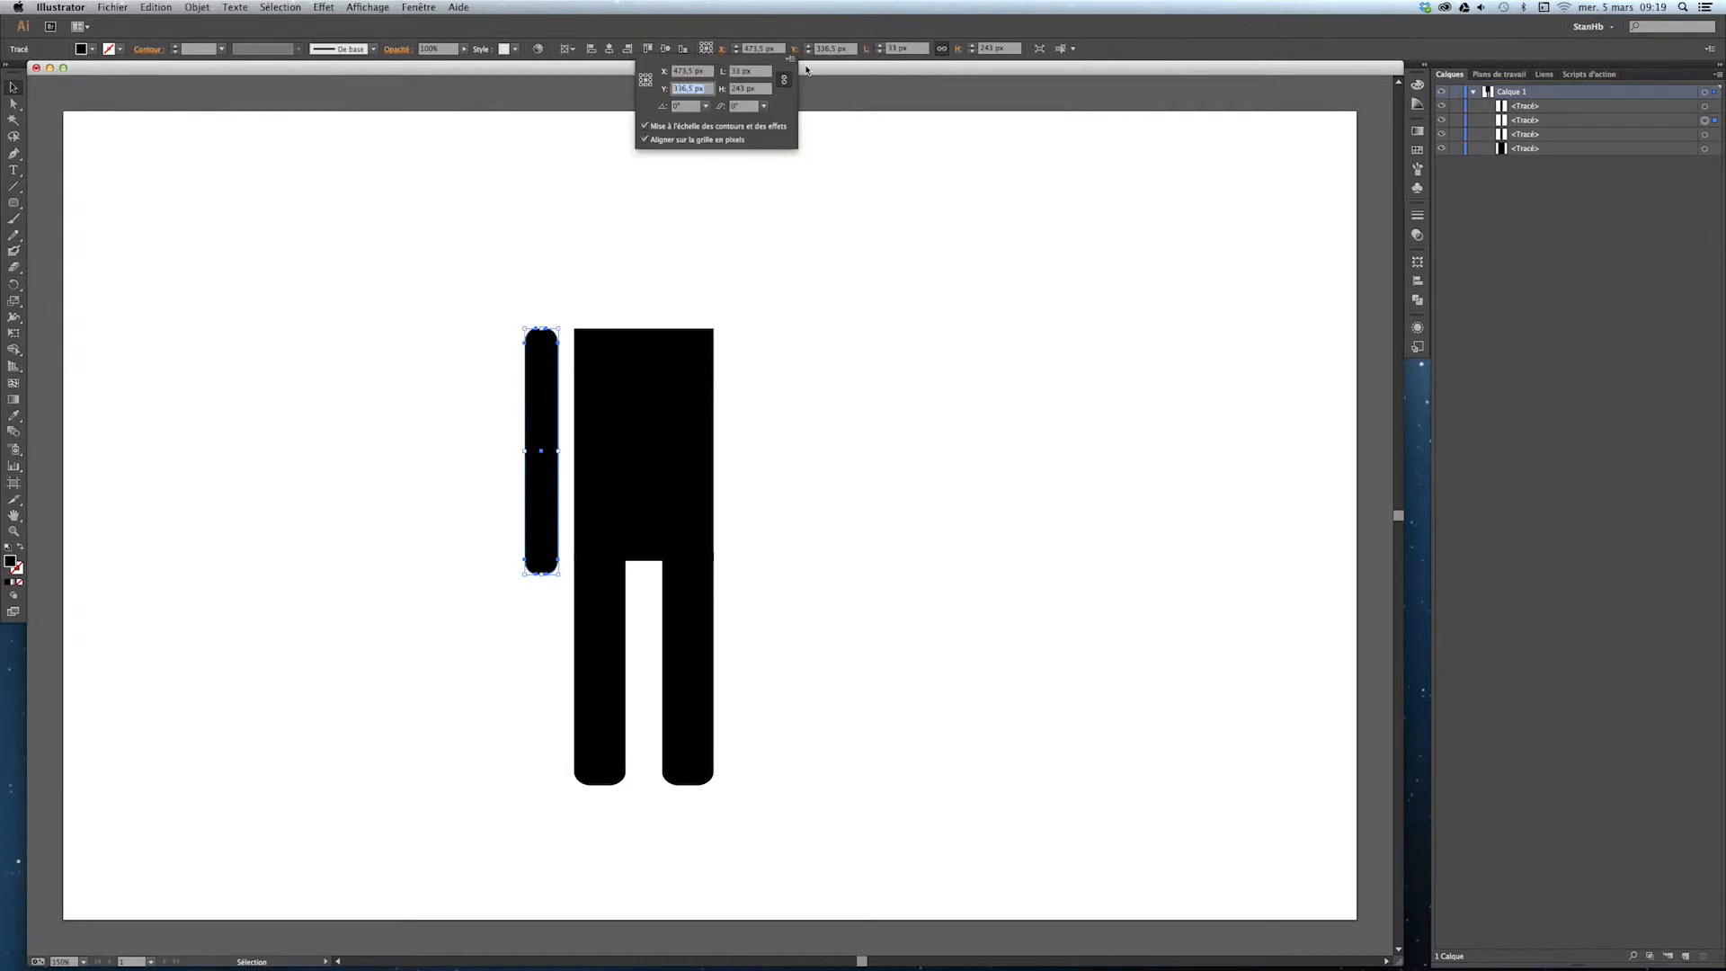
pyautogui.click(859, 200)
pyautogui.click(959, 51)
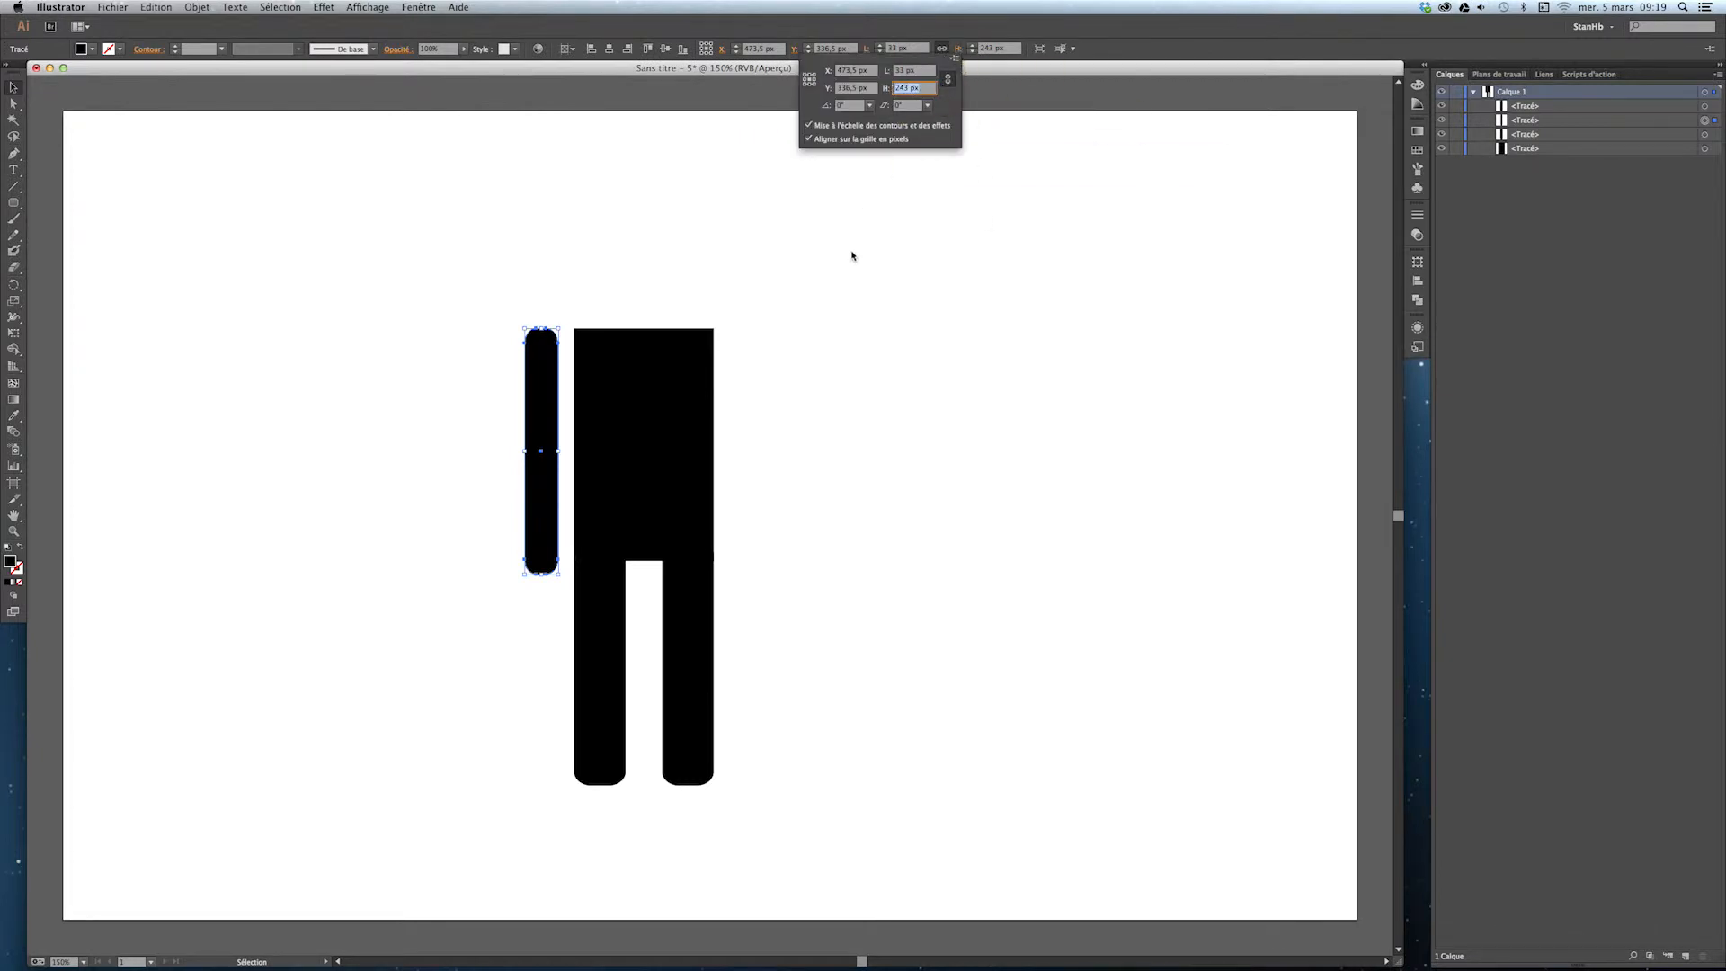
pyautogui.click(793, 166)
pyautogui.click(720, 50)
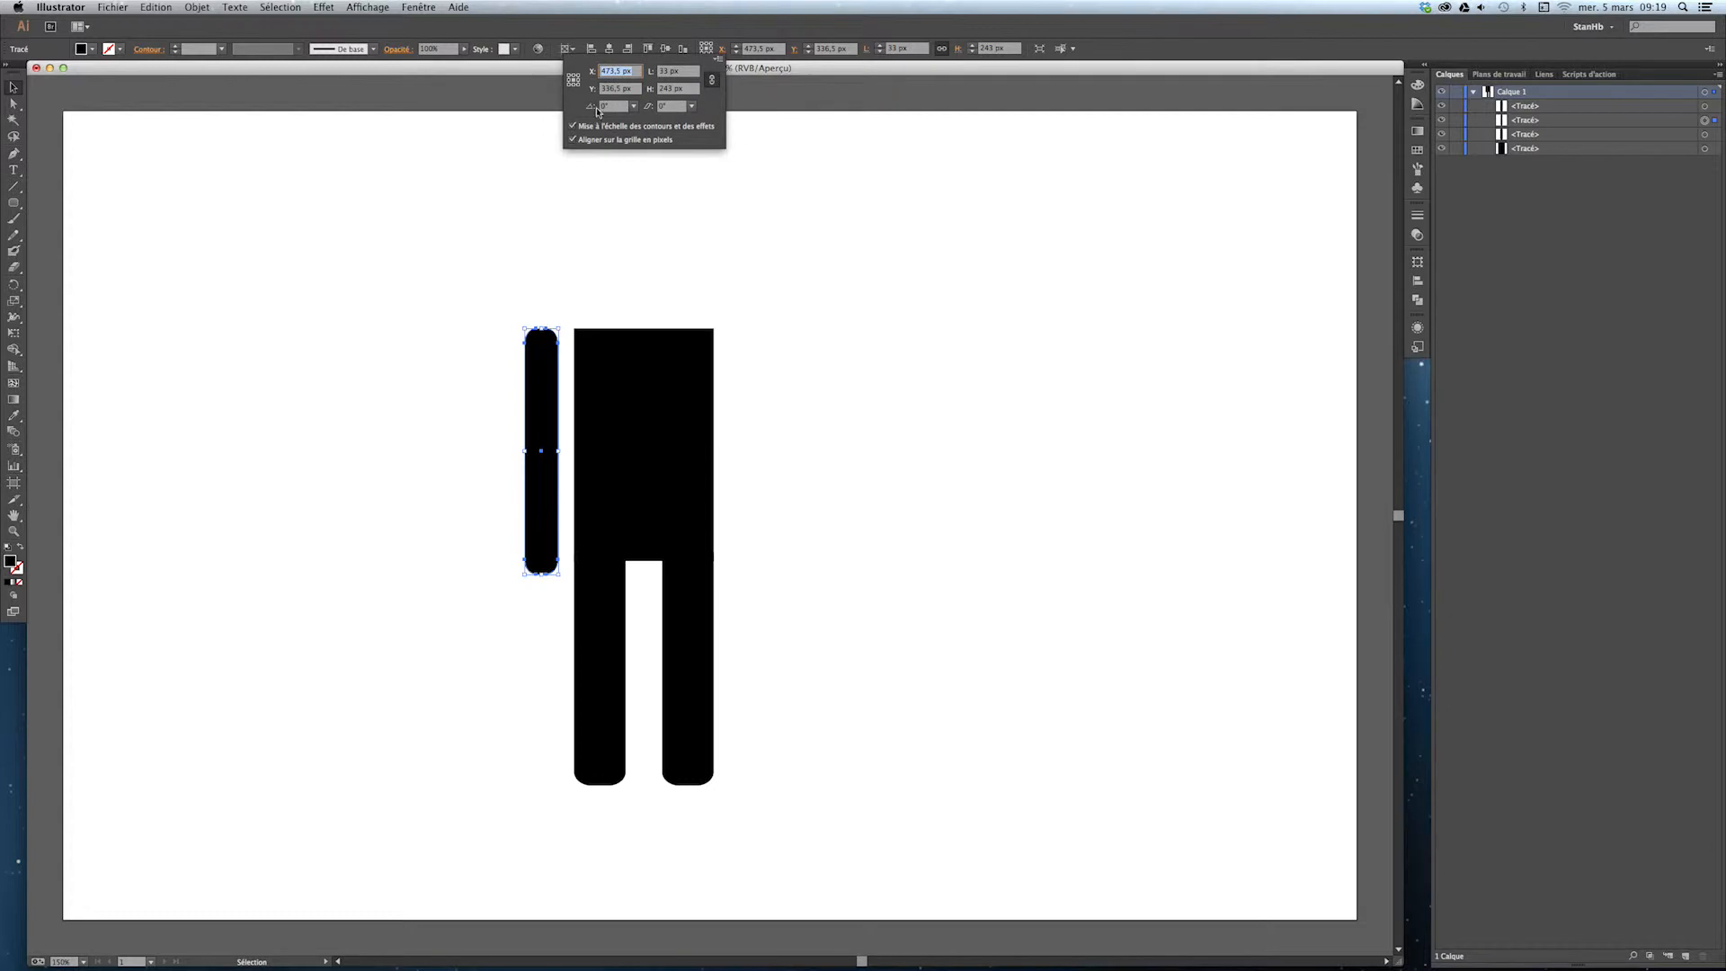
pyautogui.click(824, 199)
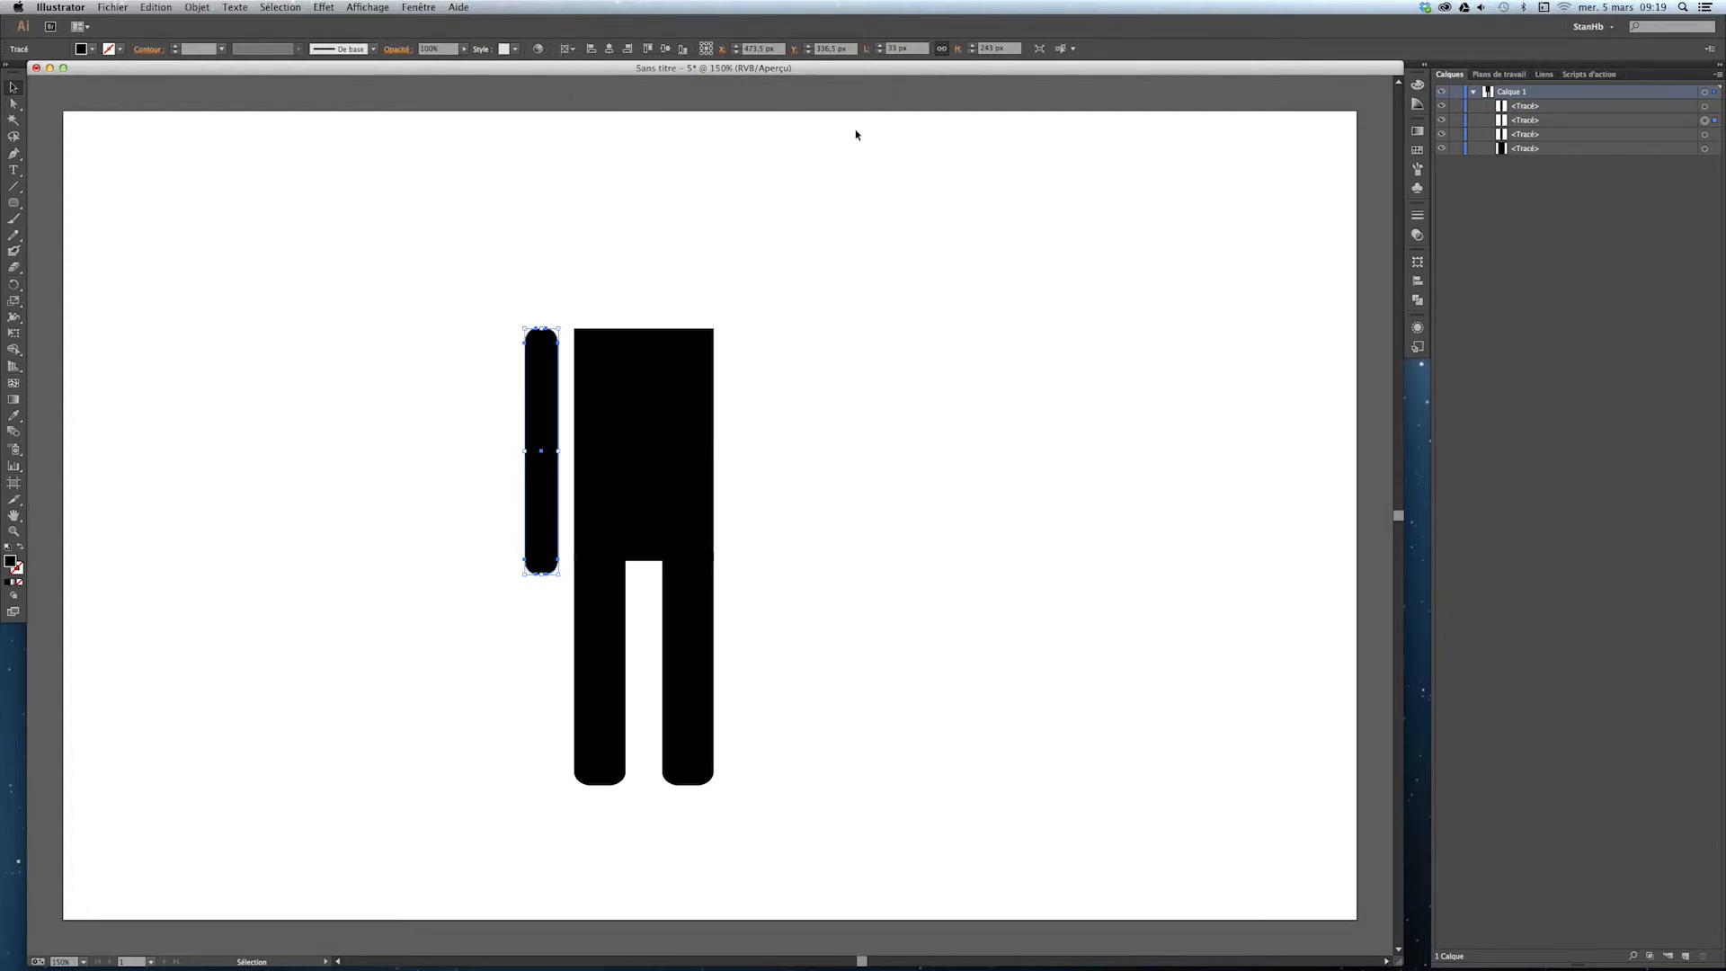
# Try rotating the arm by the preset angle of 30°, then undo the rotation
pyautogui.click(866, 52)
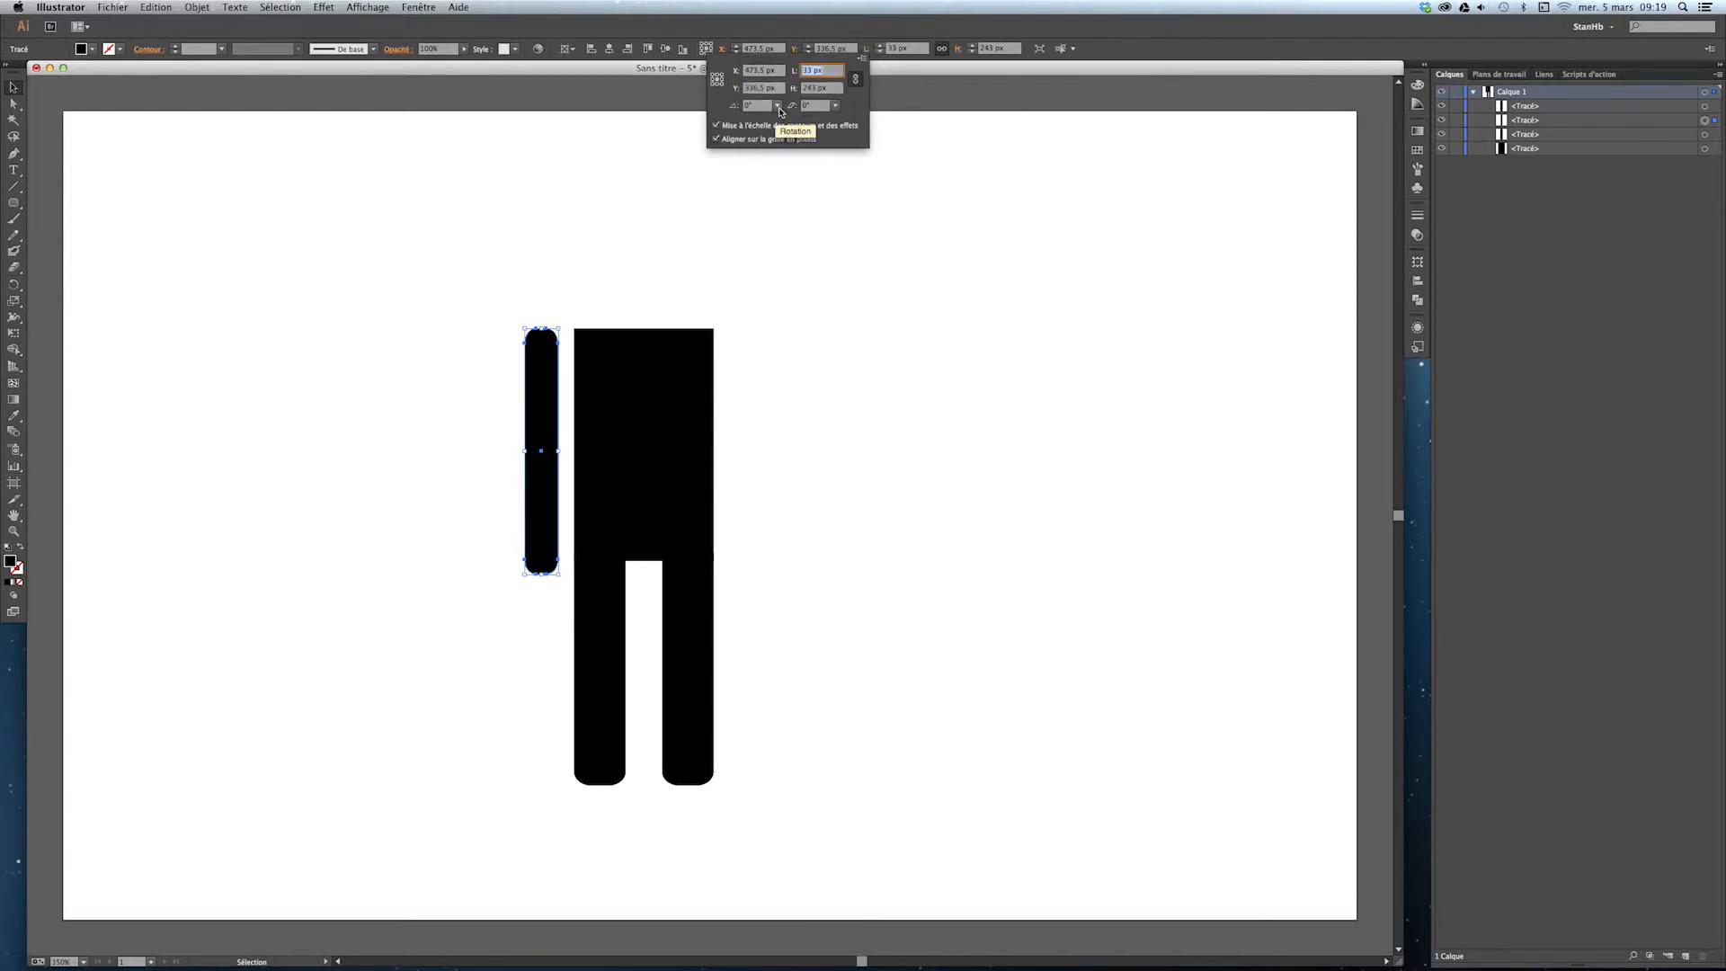
pyautogui.click(779, 106)
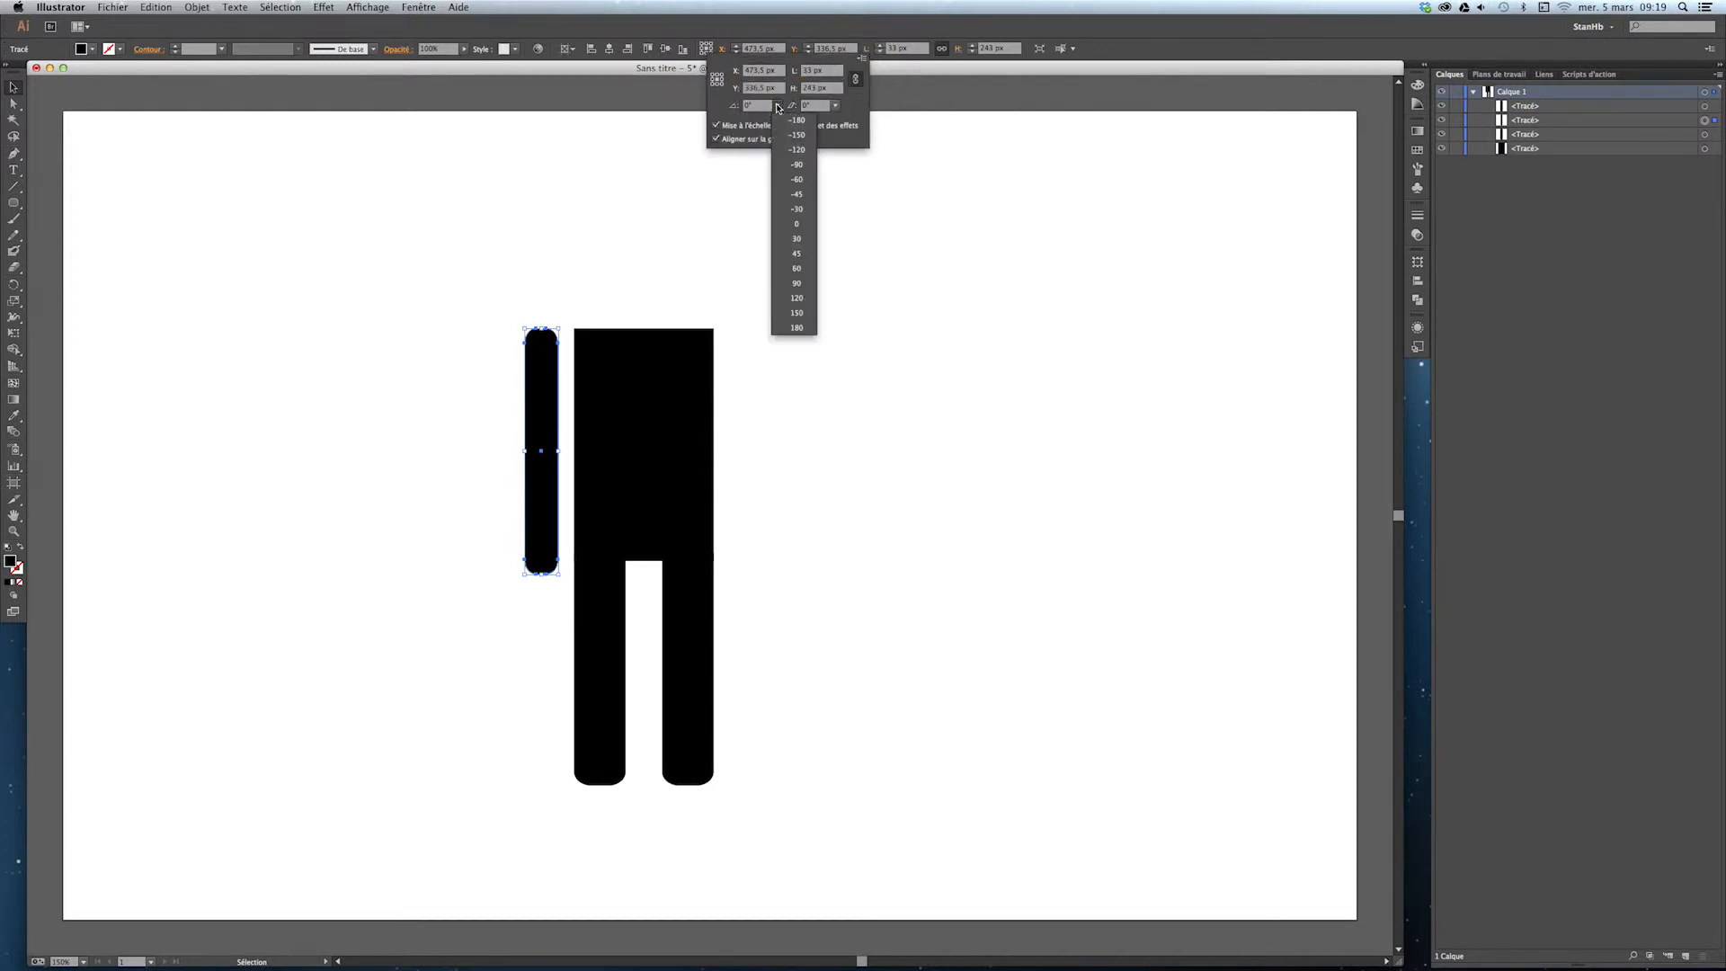
pyautogui.click(803, 241)
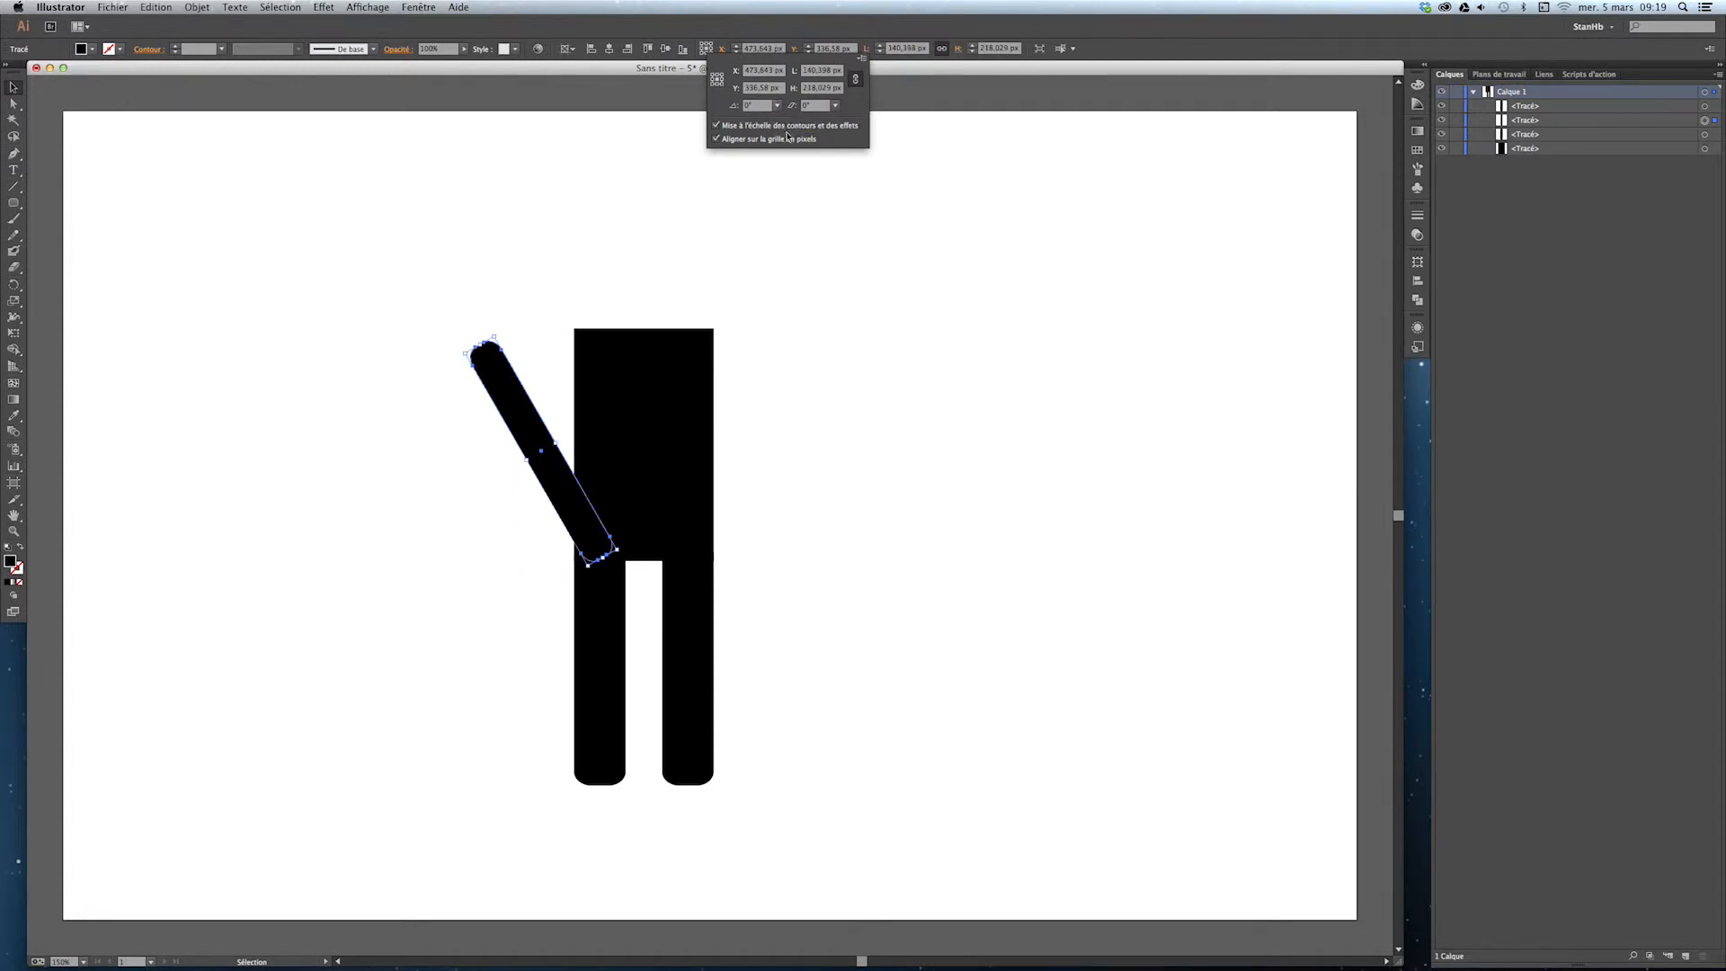
pyautogui.click(800, 231)
pyautogui.press('a')
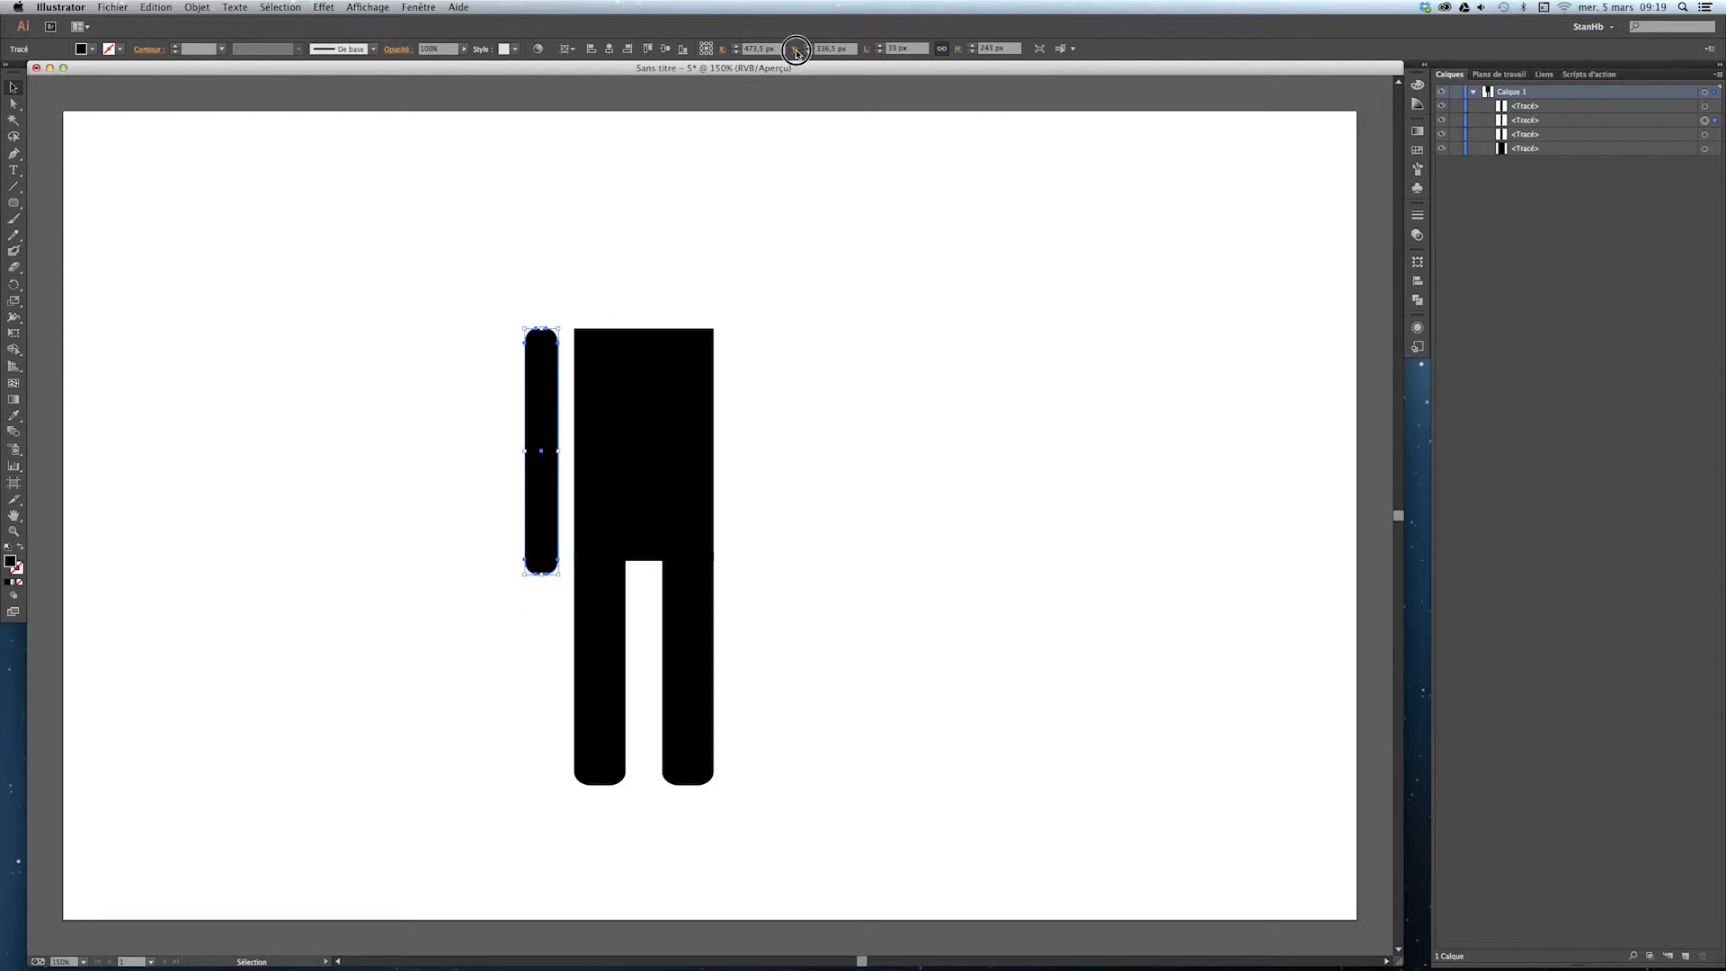
# Rotate the arm by the preset angle of -30° and move its upper end onto the torso's shoulder corner
pyautogui.click(794, 48)
pyautogui.click(706, 107)
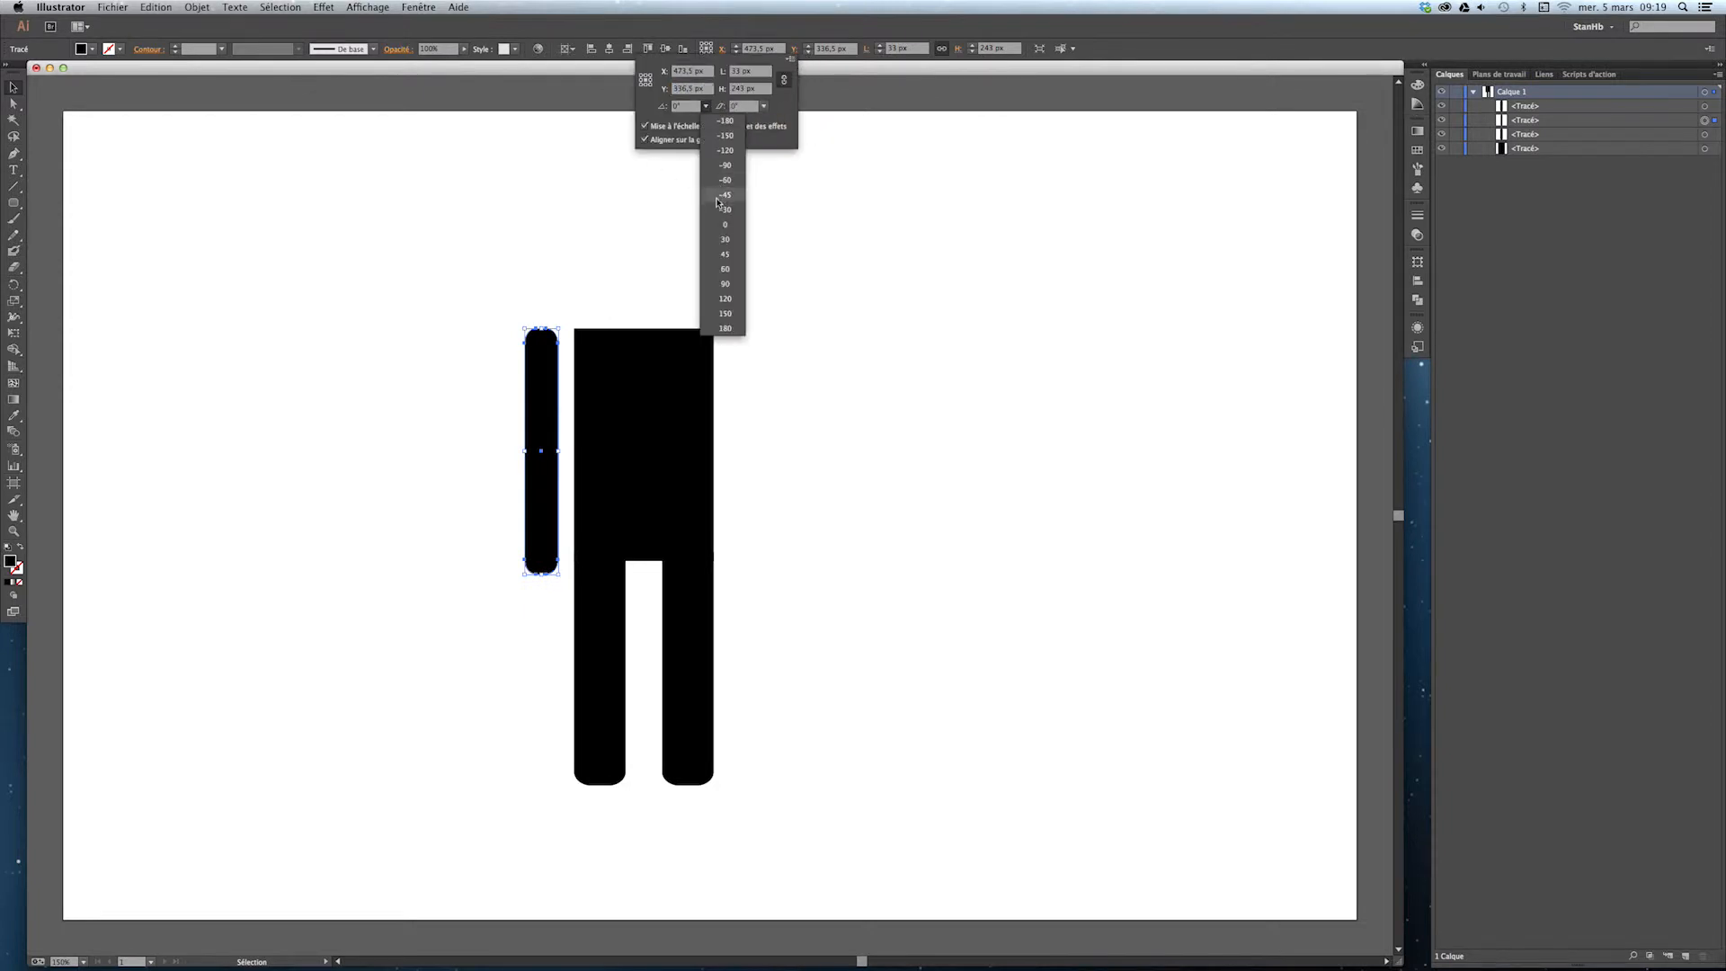
pyautogui.click(721, 209)
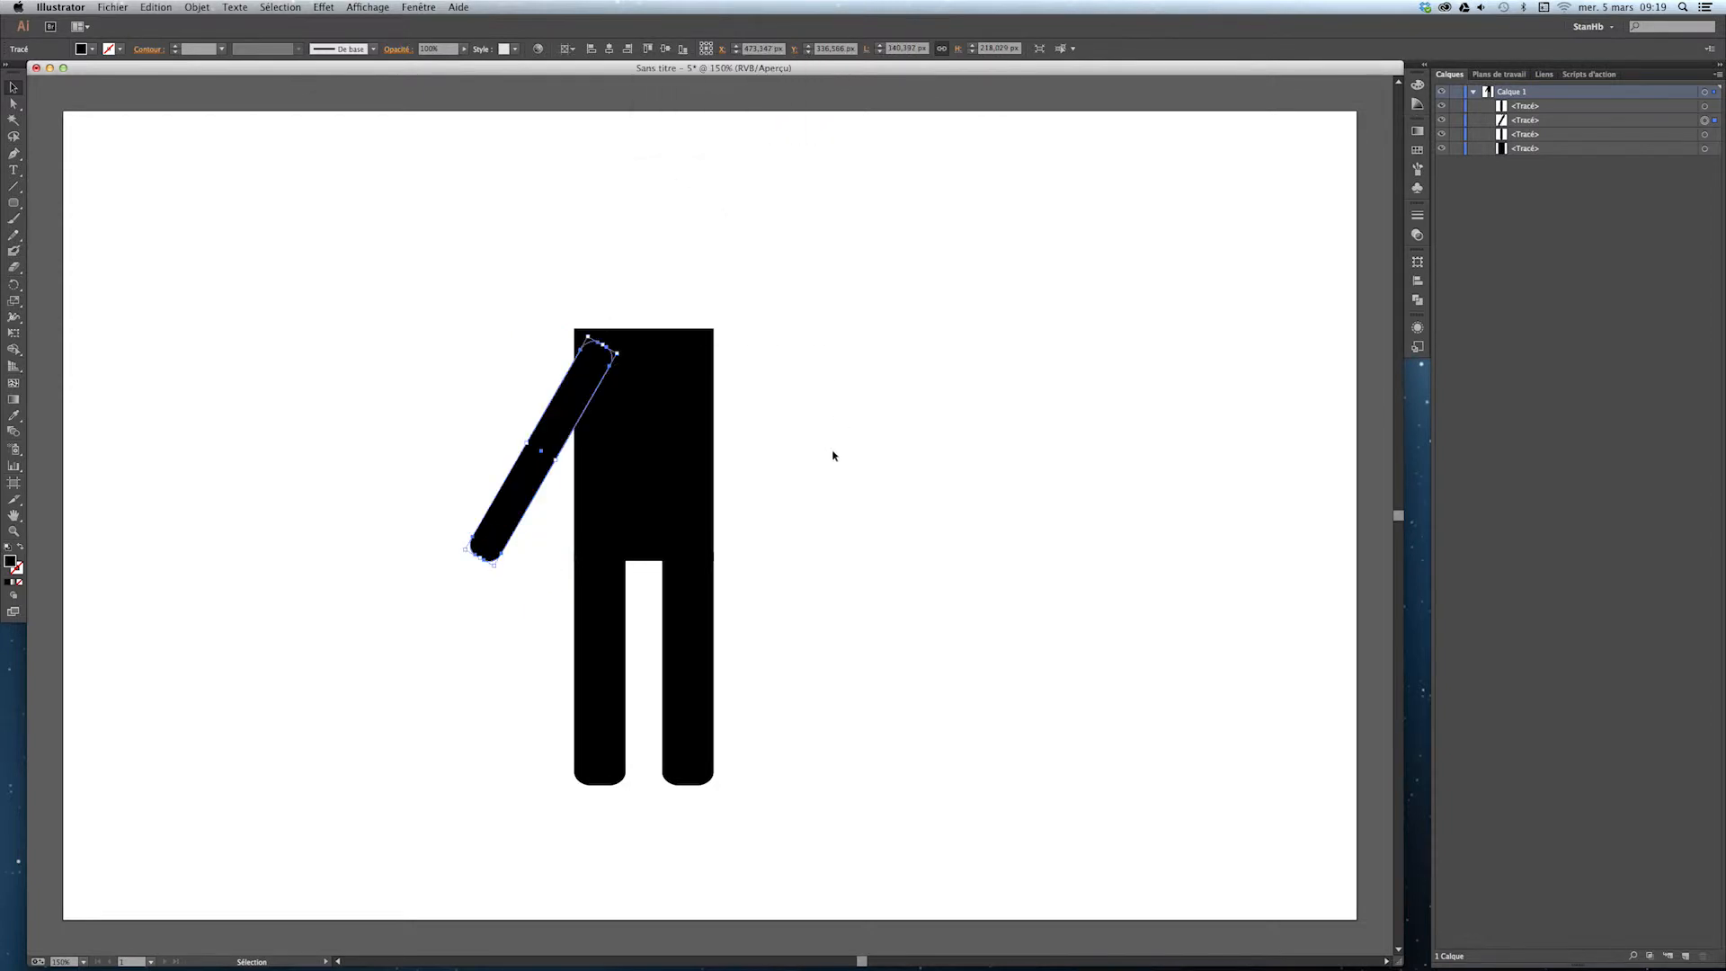
pyautogui.moveTo(561, 419); pyautogui.dragTo(547, 407)
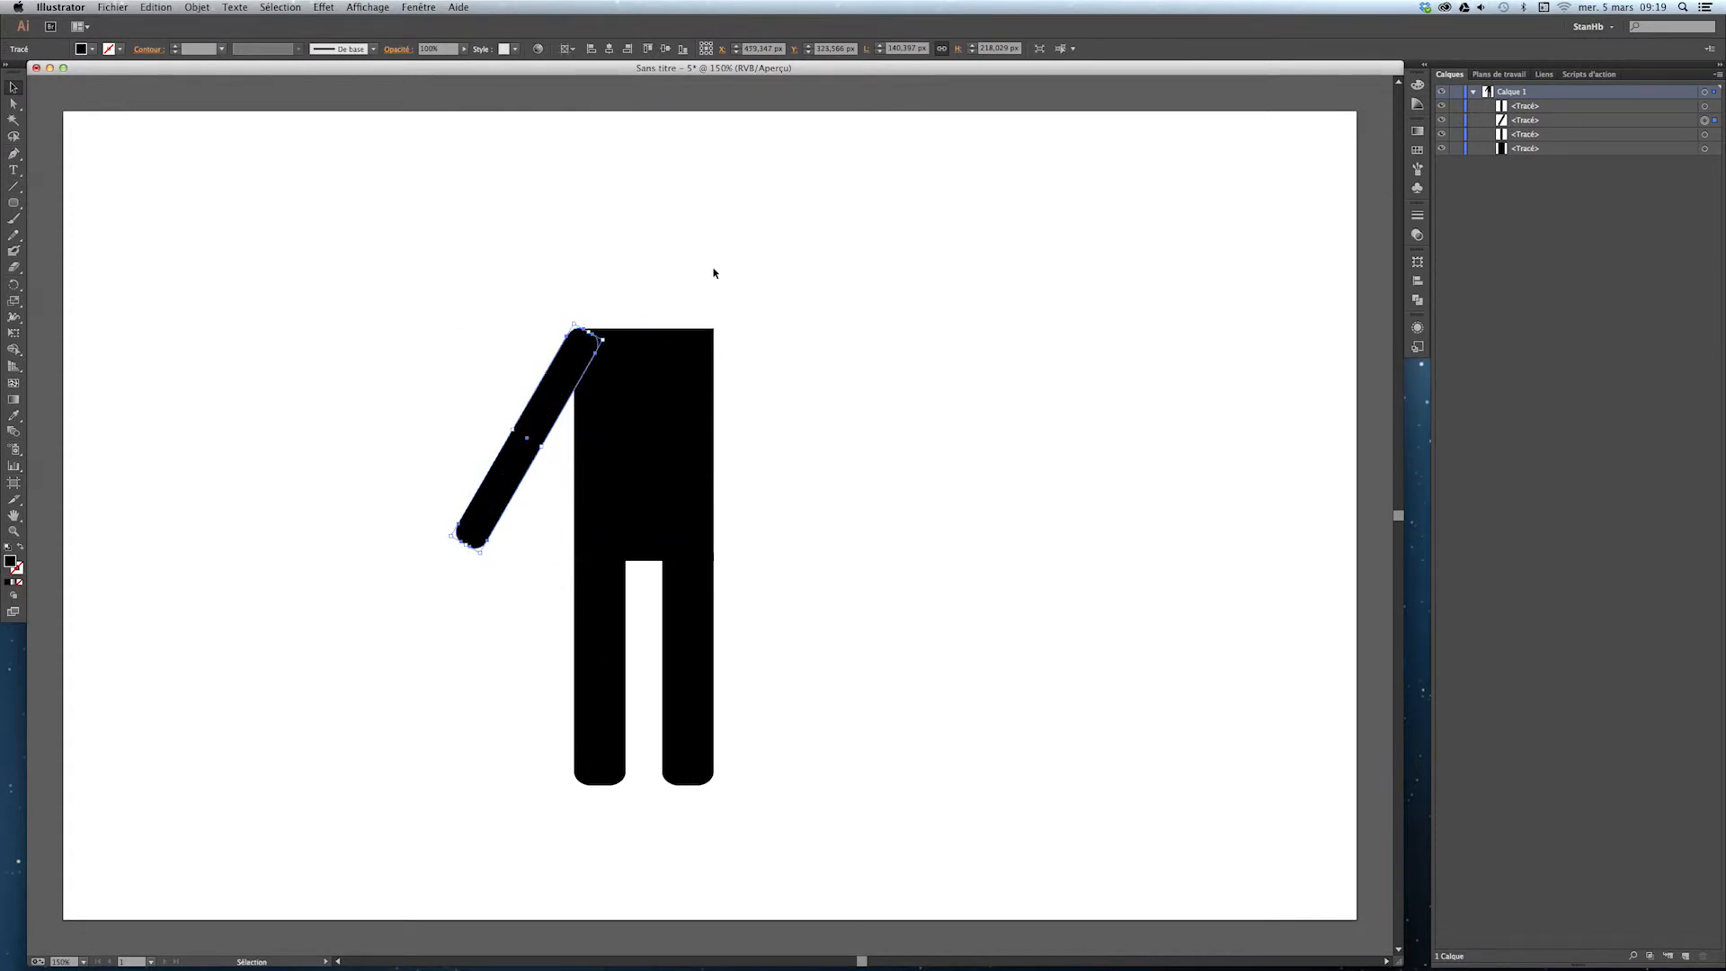
pyautogui.click(732, 404)
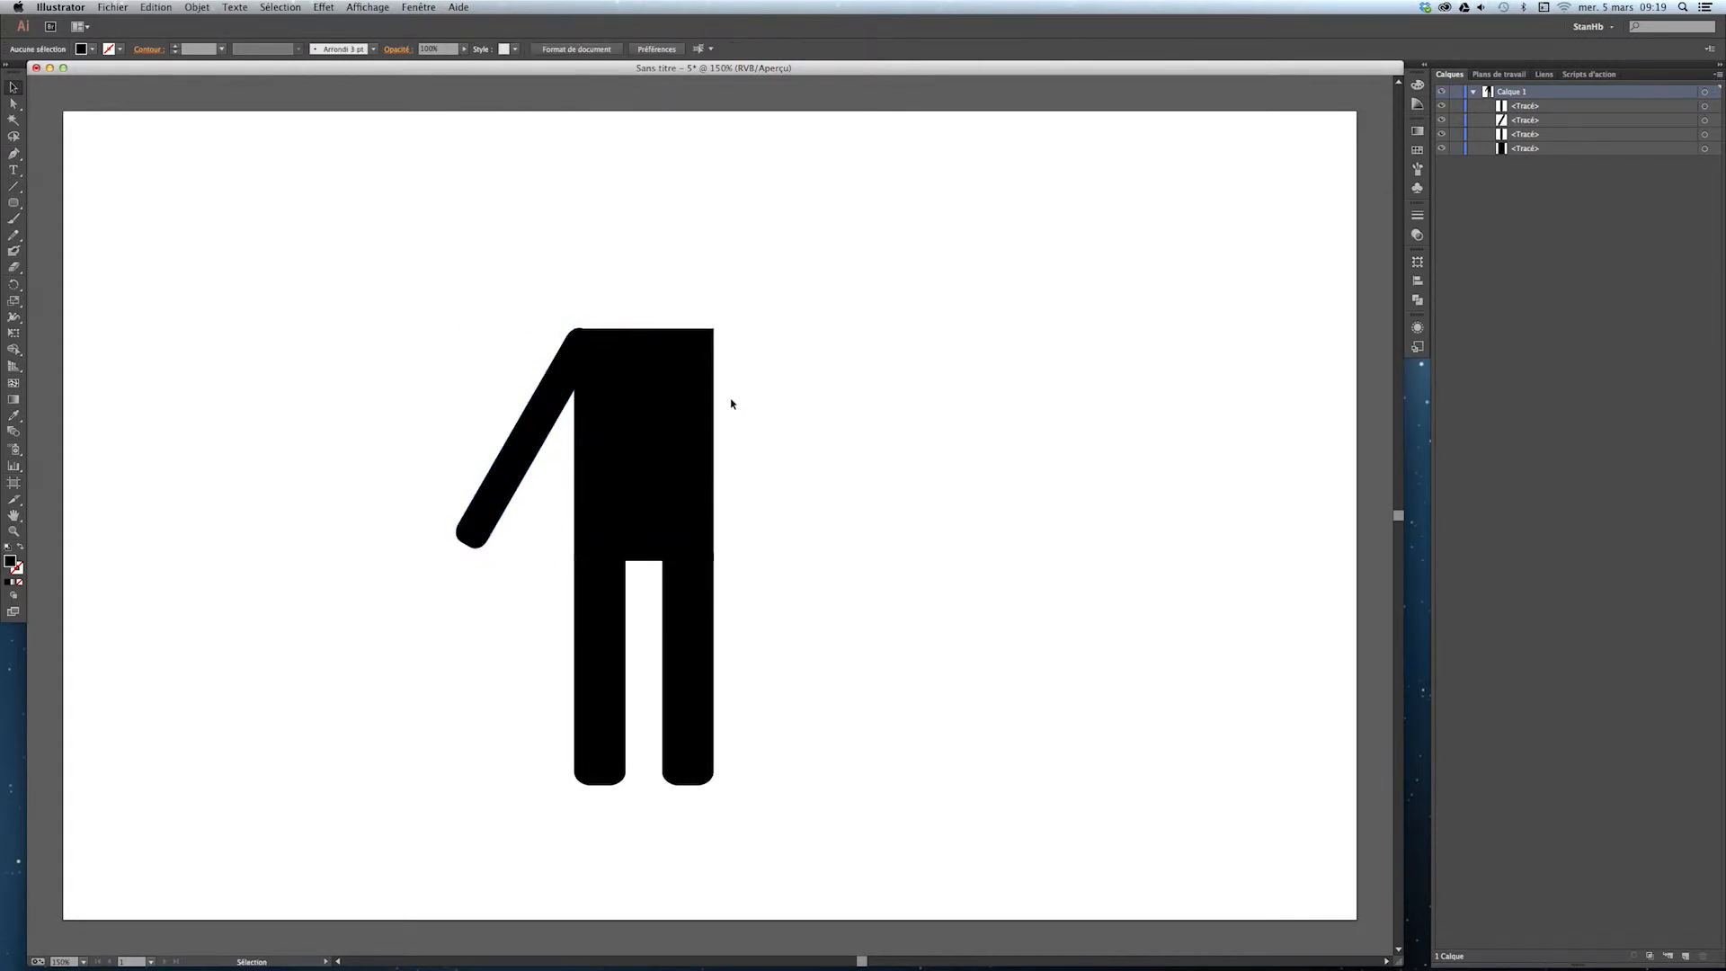
# Fine-tune the slanted arm's position at the shoulder and nudge it 2 px outward
pyautogui.click(494, 513)
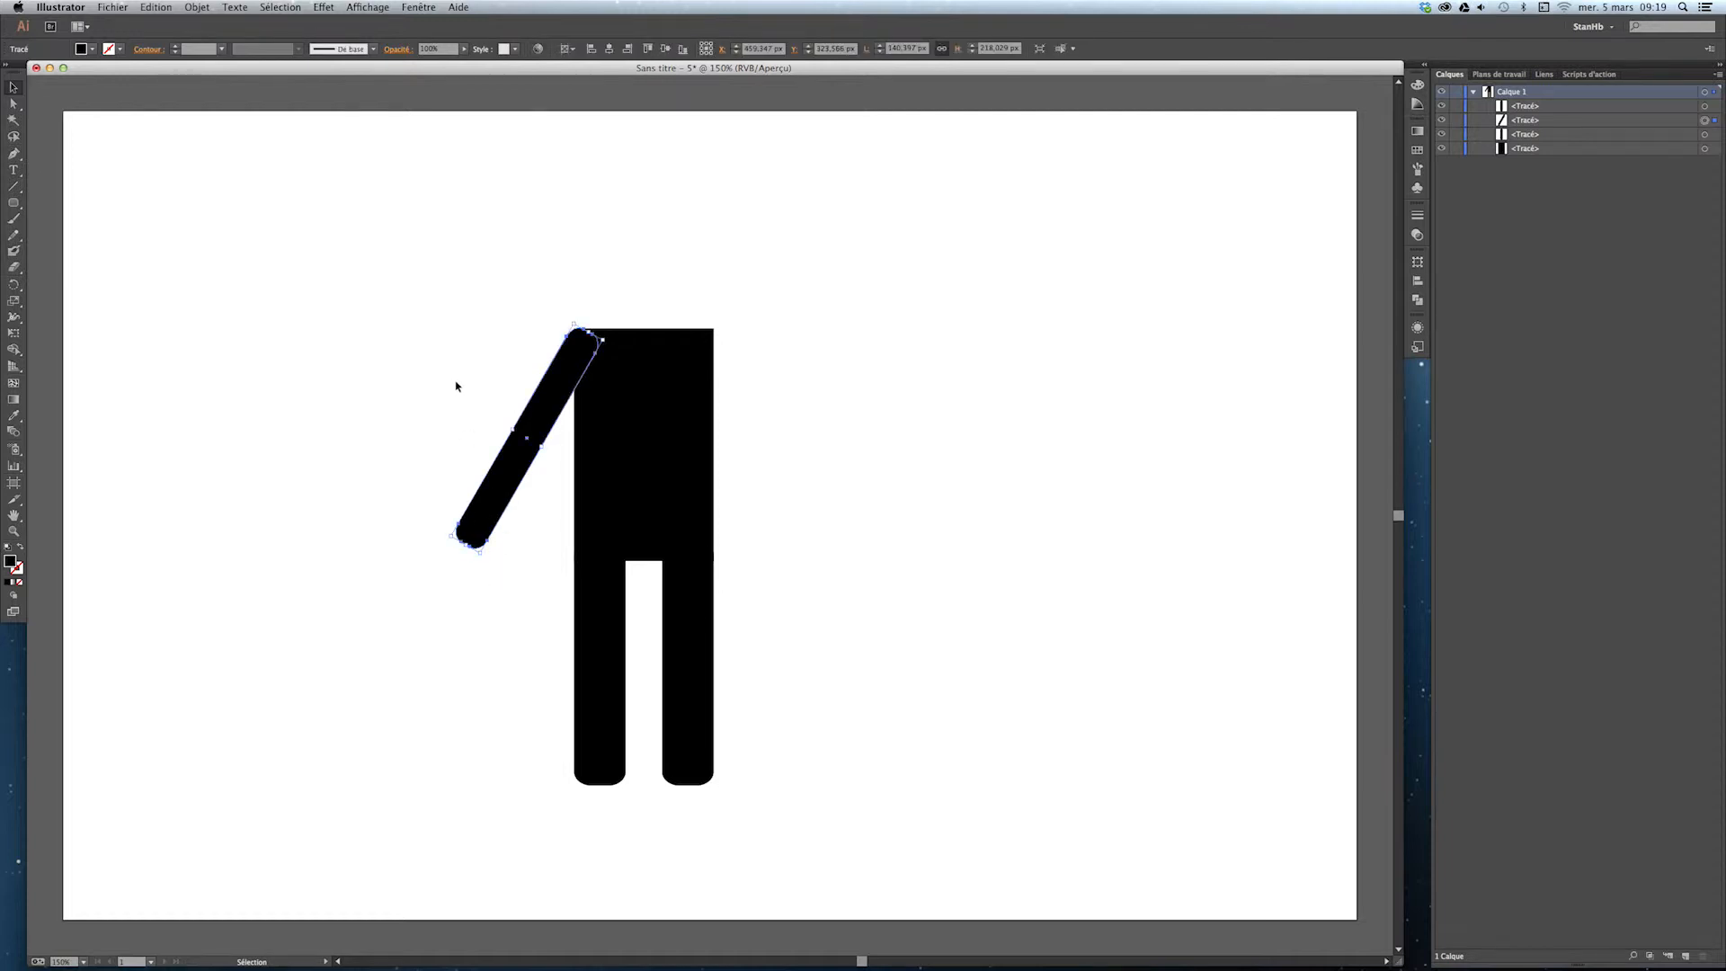
pyautogui.moveTo(551, 402); pyautogui.dragTo(550, 403)
pyautogui.click(625, 299)
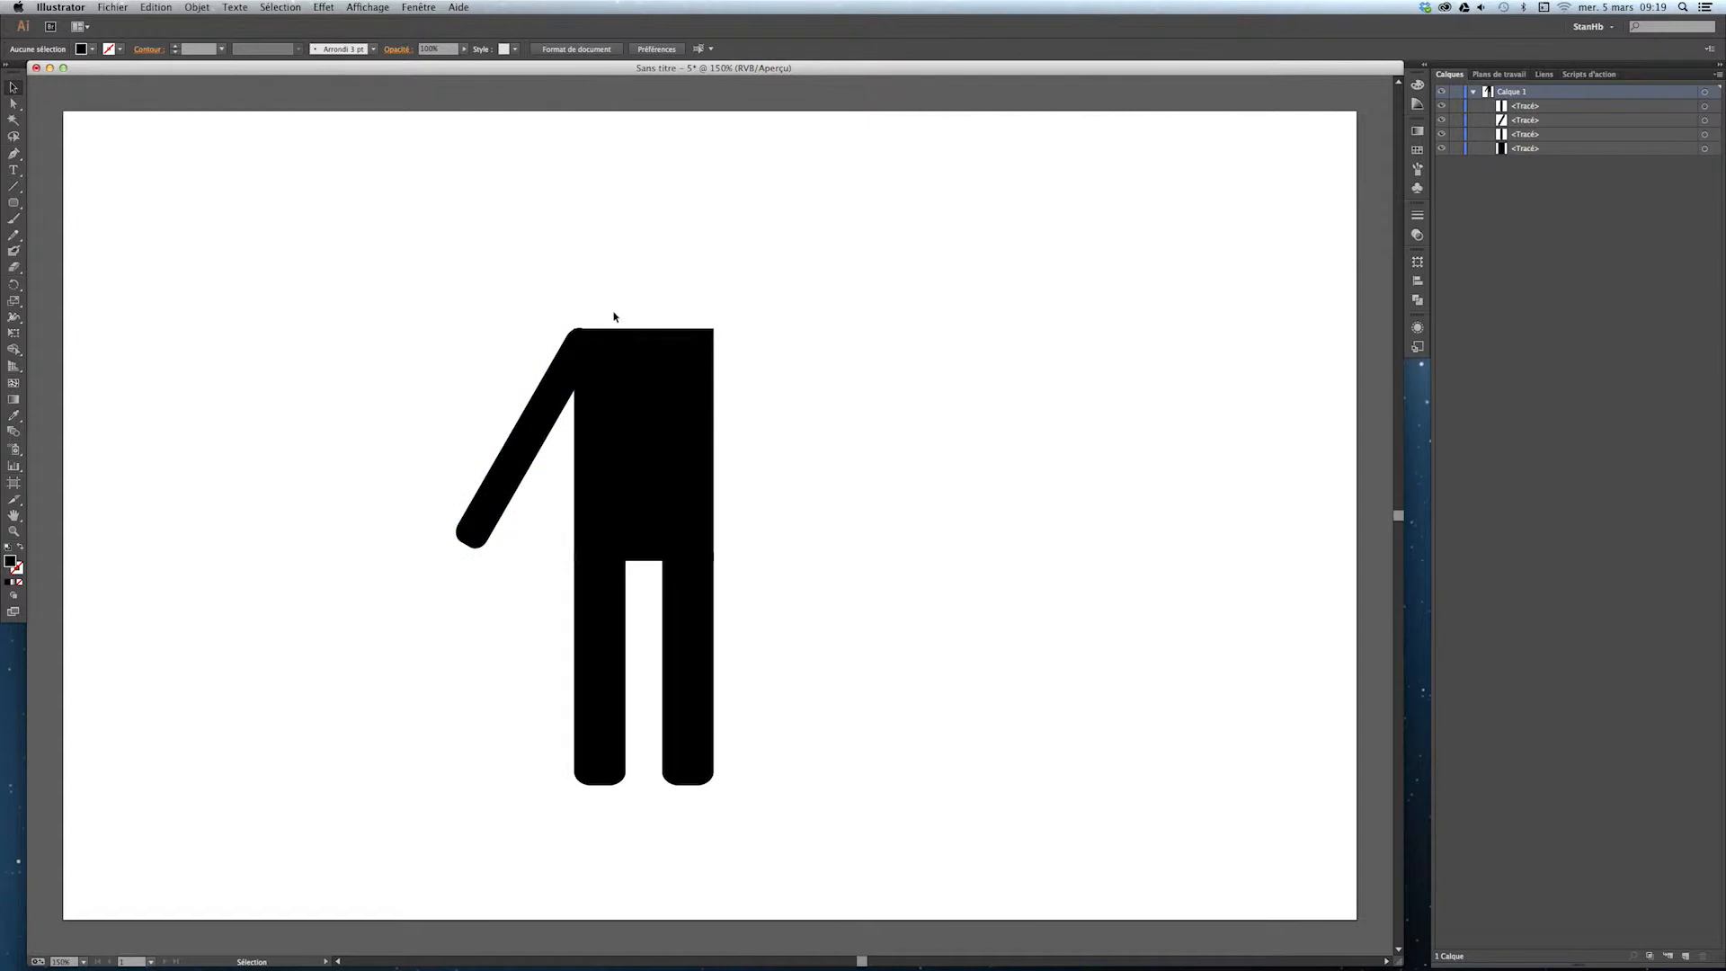
pyautogui.click(568, 402)
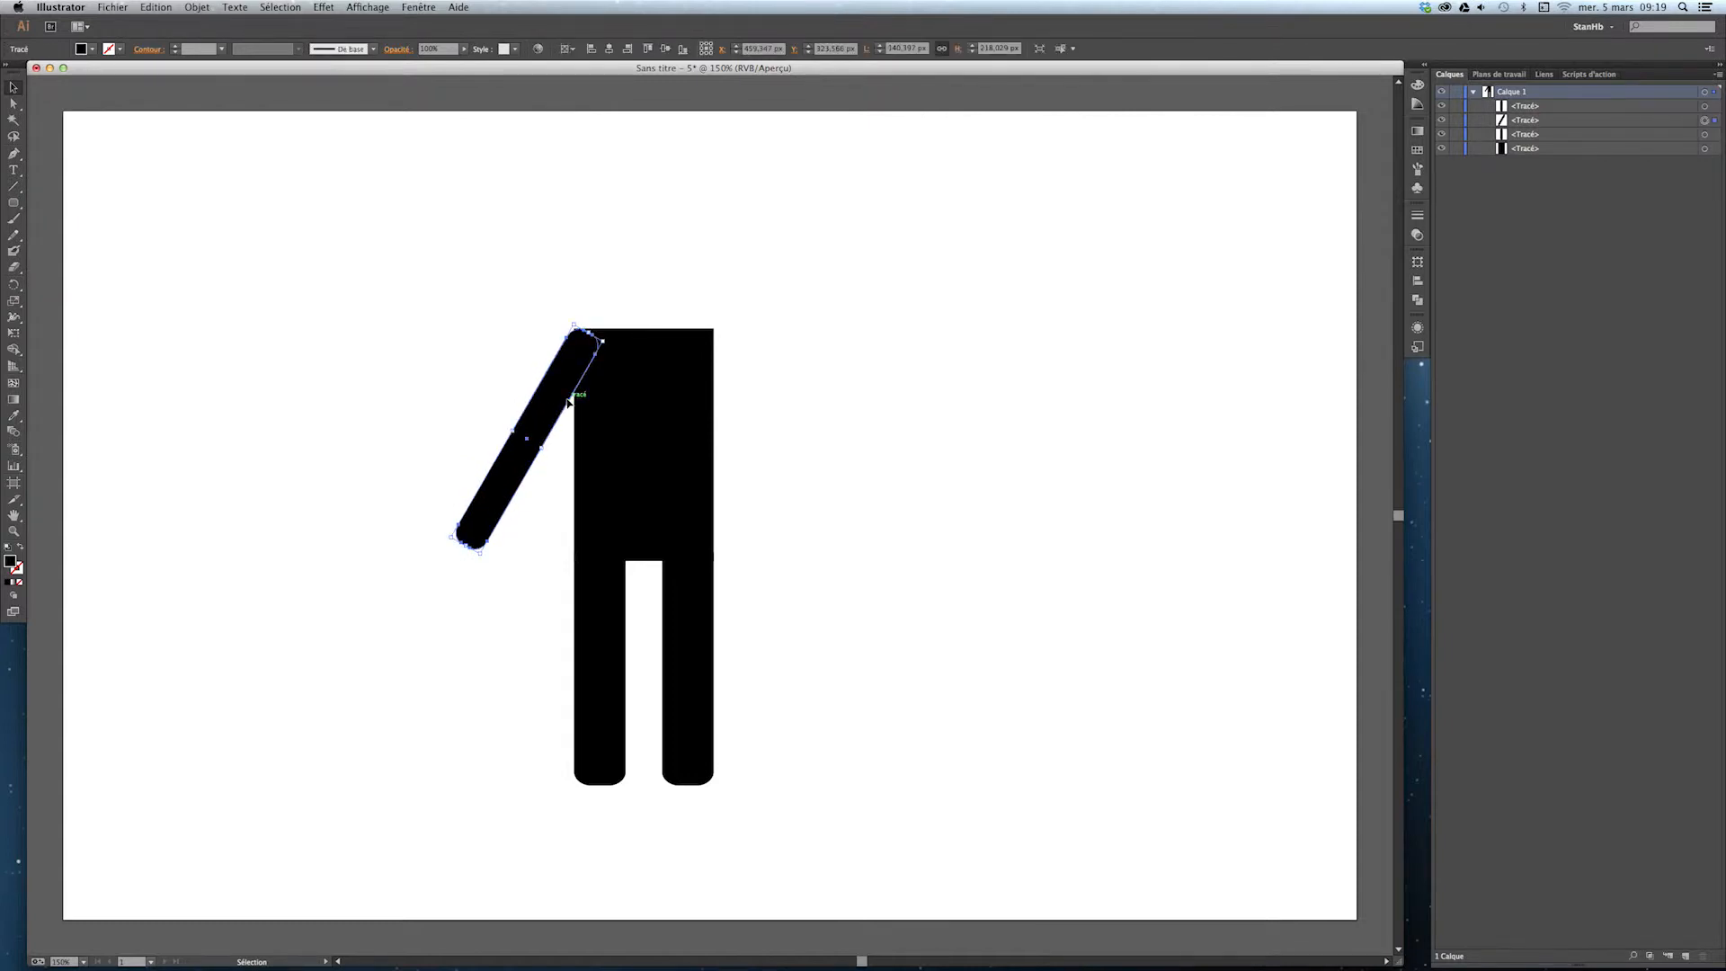
pyautogui.press('Left')
pyautogui.press('Left')
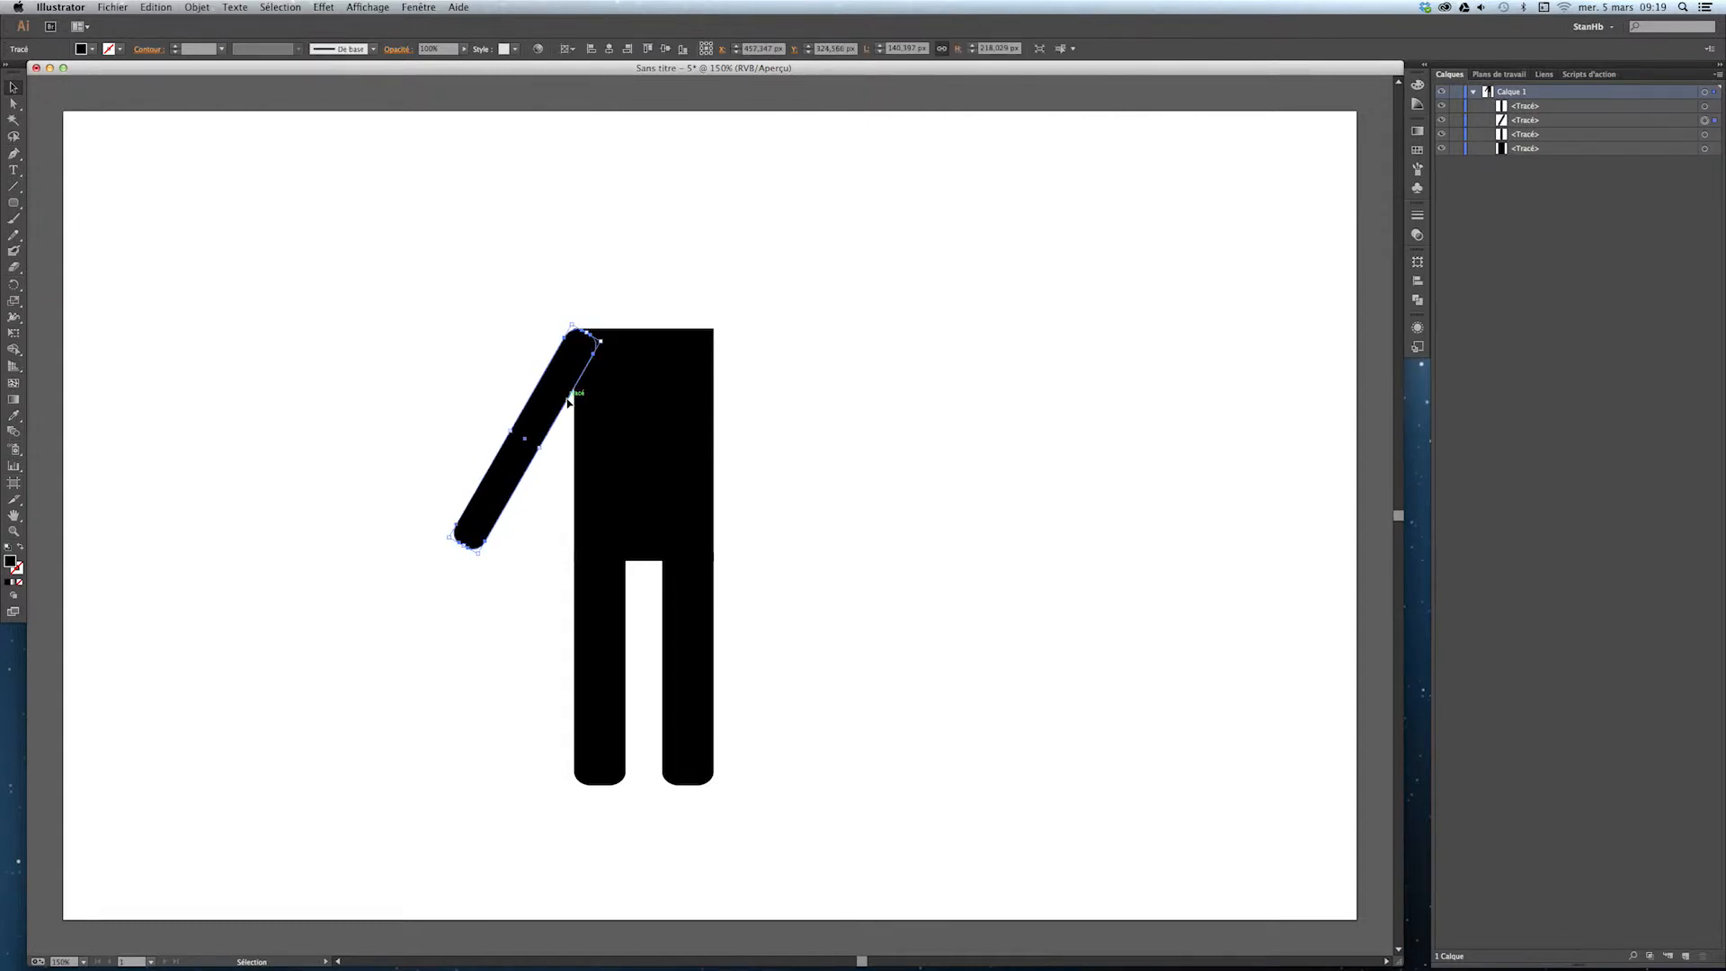
pyautogui.click(371, 494)
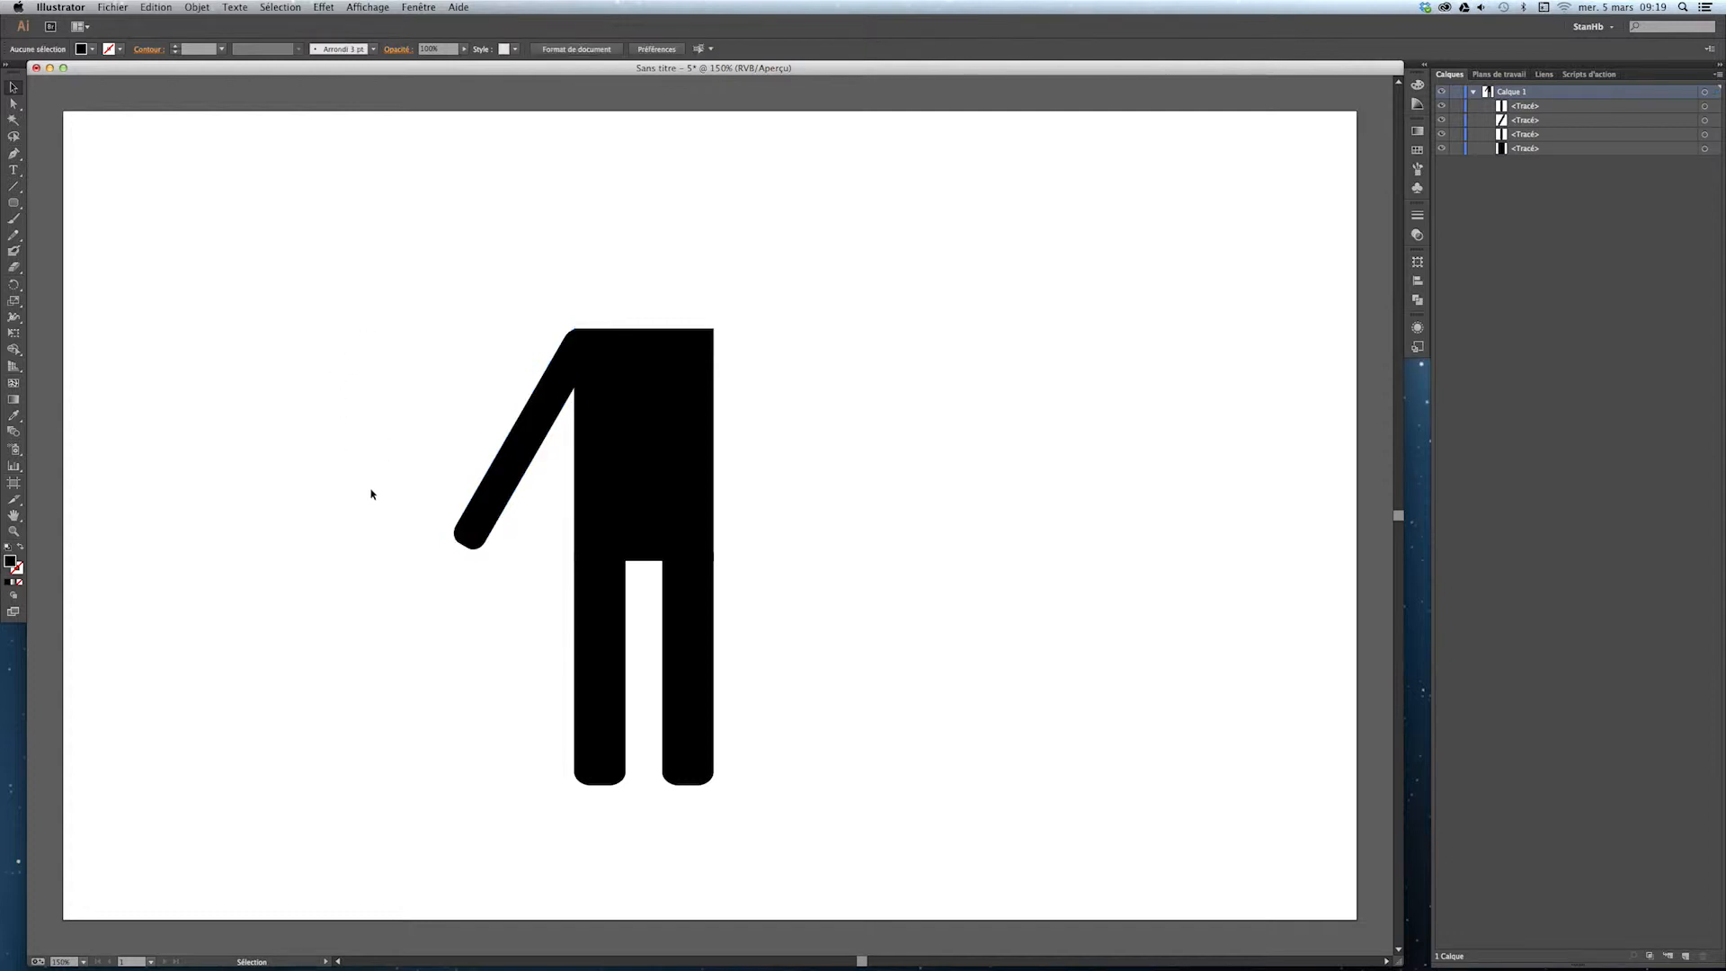
# Shorten the slanted arm slightly from its hand end
pyautogui.click(476, 504)
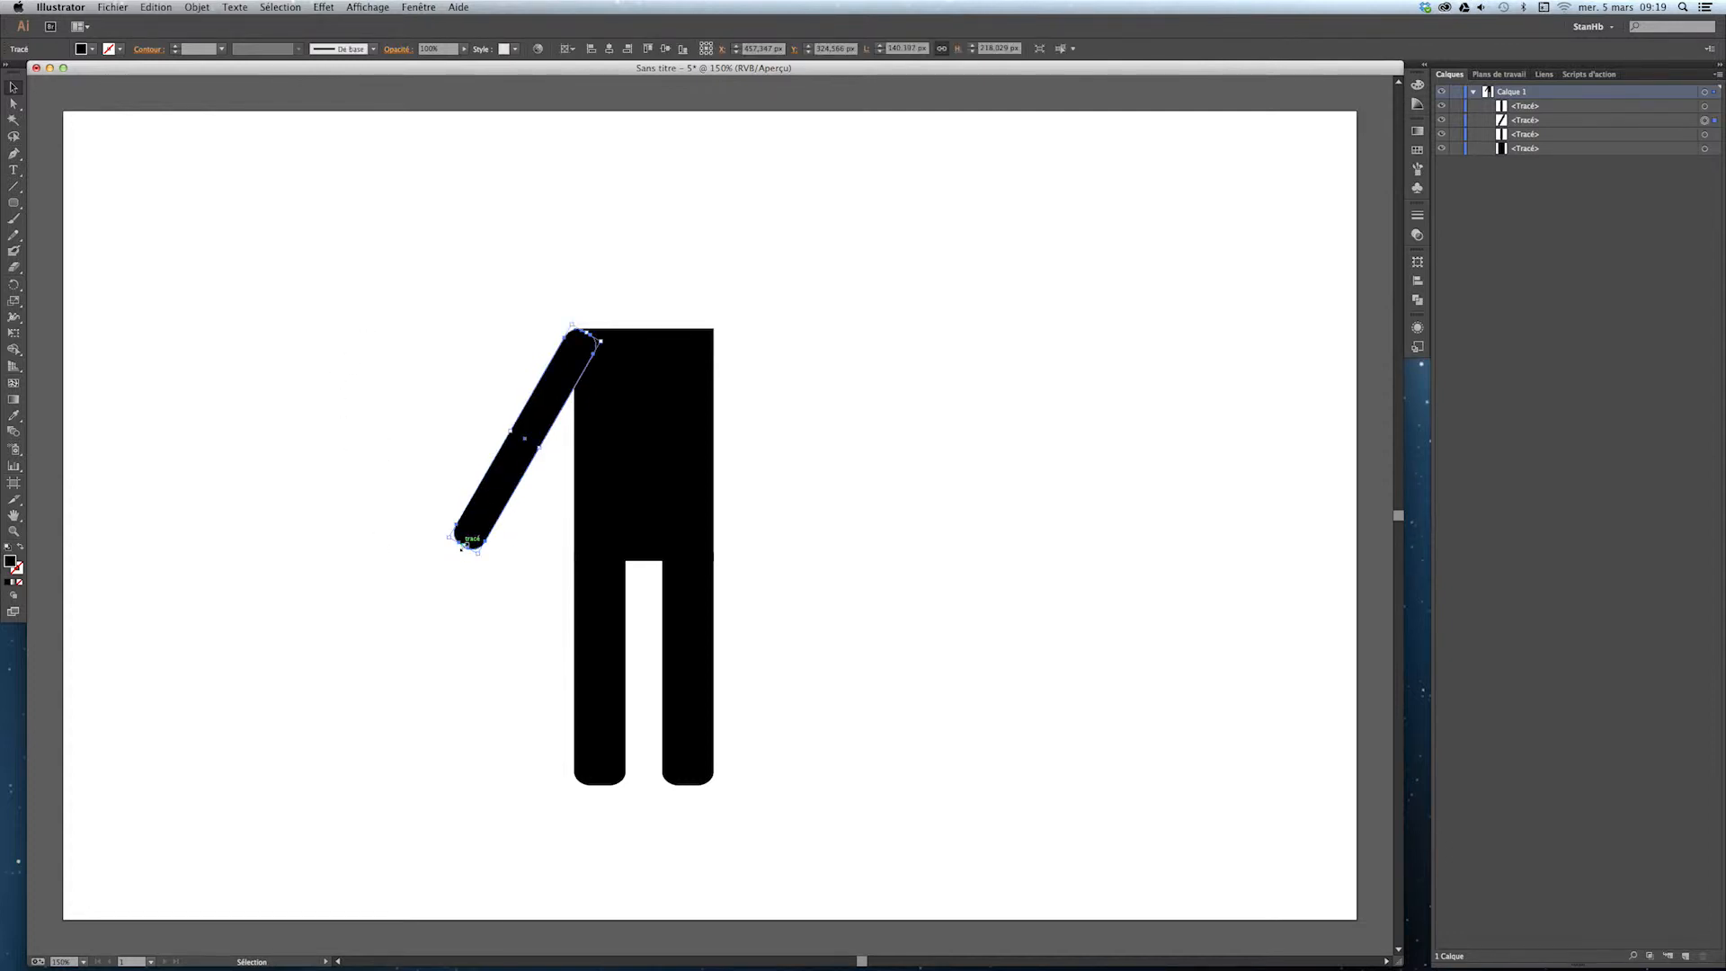
pyautogui.moveTo(464, 543); pyautogui.dragTo(474, 524)
pyautogui.click(457, 668)
# Rotate the arm slightly closer to the body and refit its upper end to the torso's shoulder corner
pyautogui.click(476, 530)
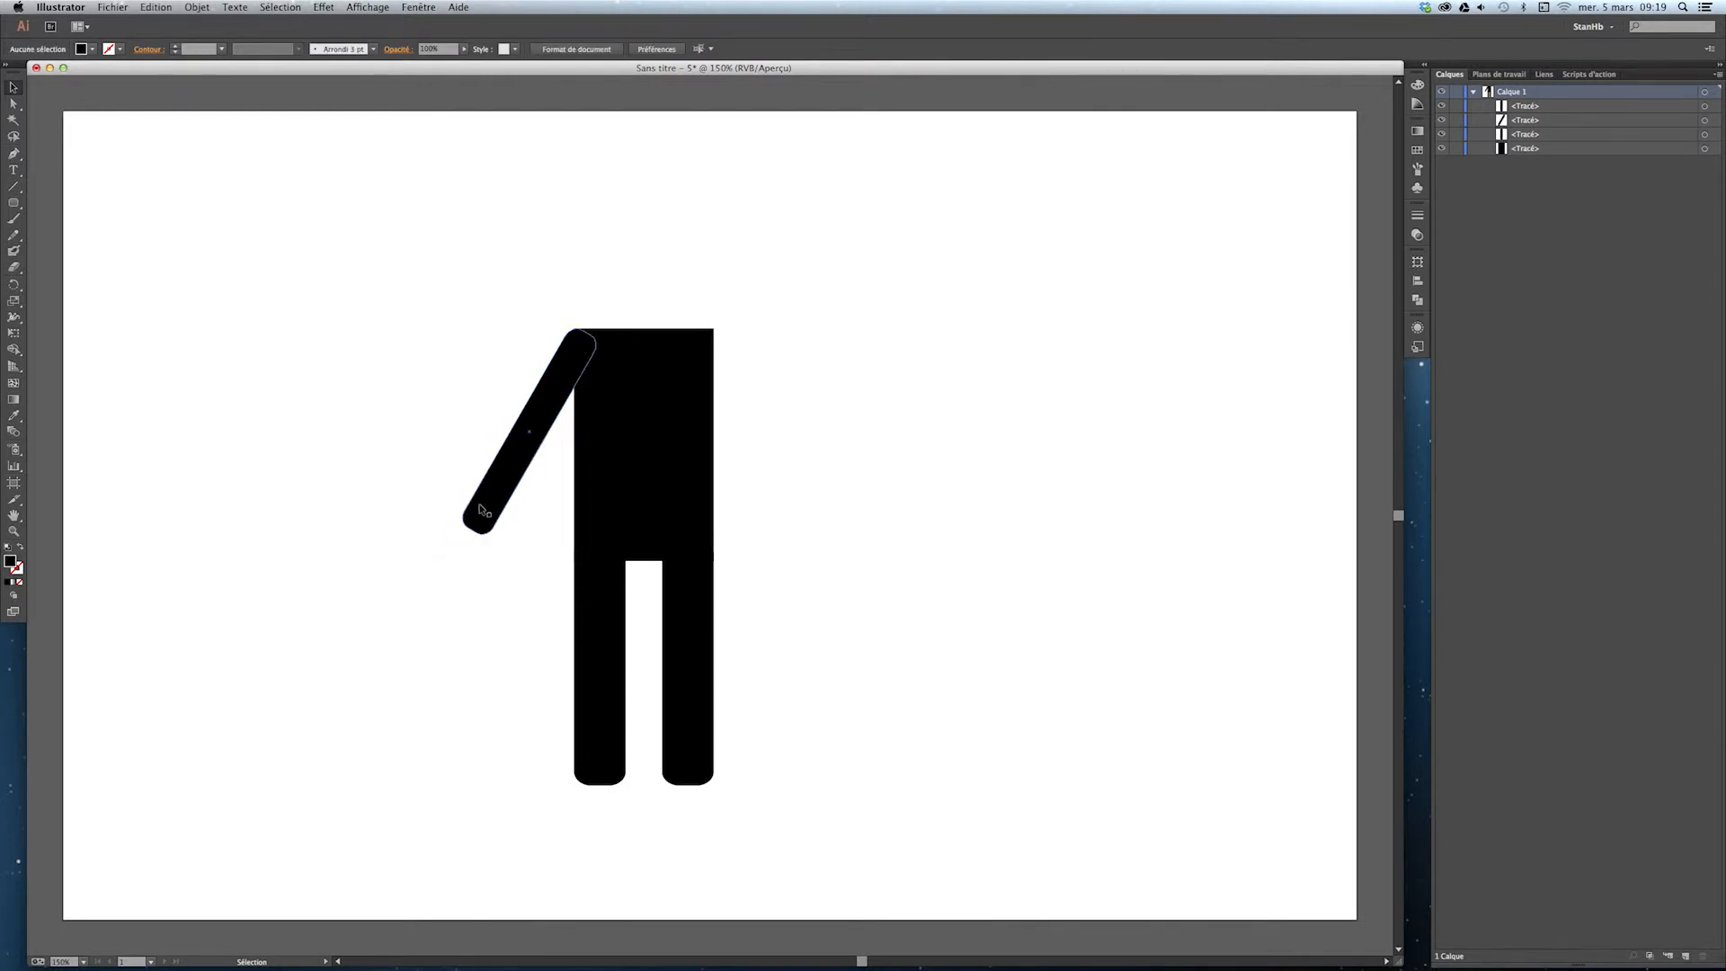
pyautogui.moveTo(453, 524); pyautogui.dragTo(472, 537)
pyautogui.moveTo(552, 390); pyautogui.dragTo(562, 394)
pyautogui.click(392, 556)
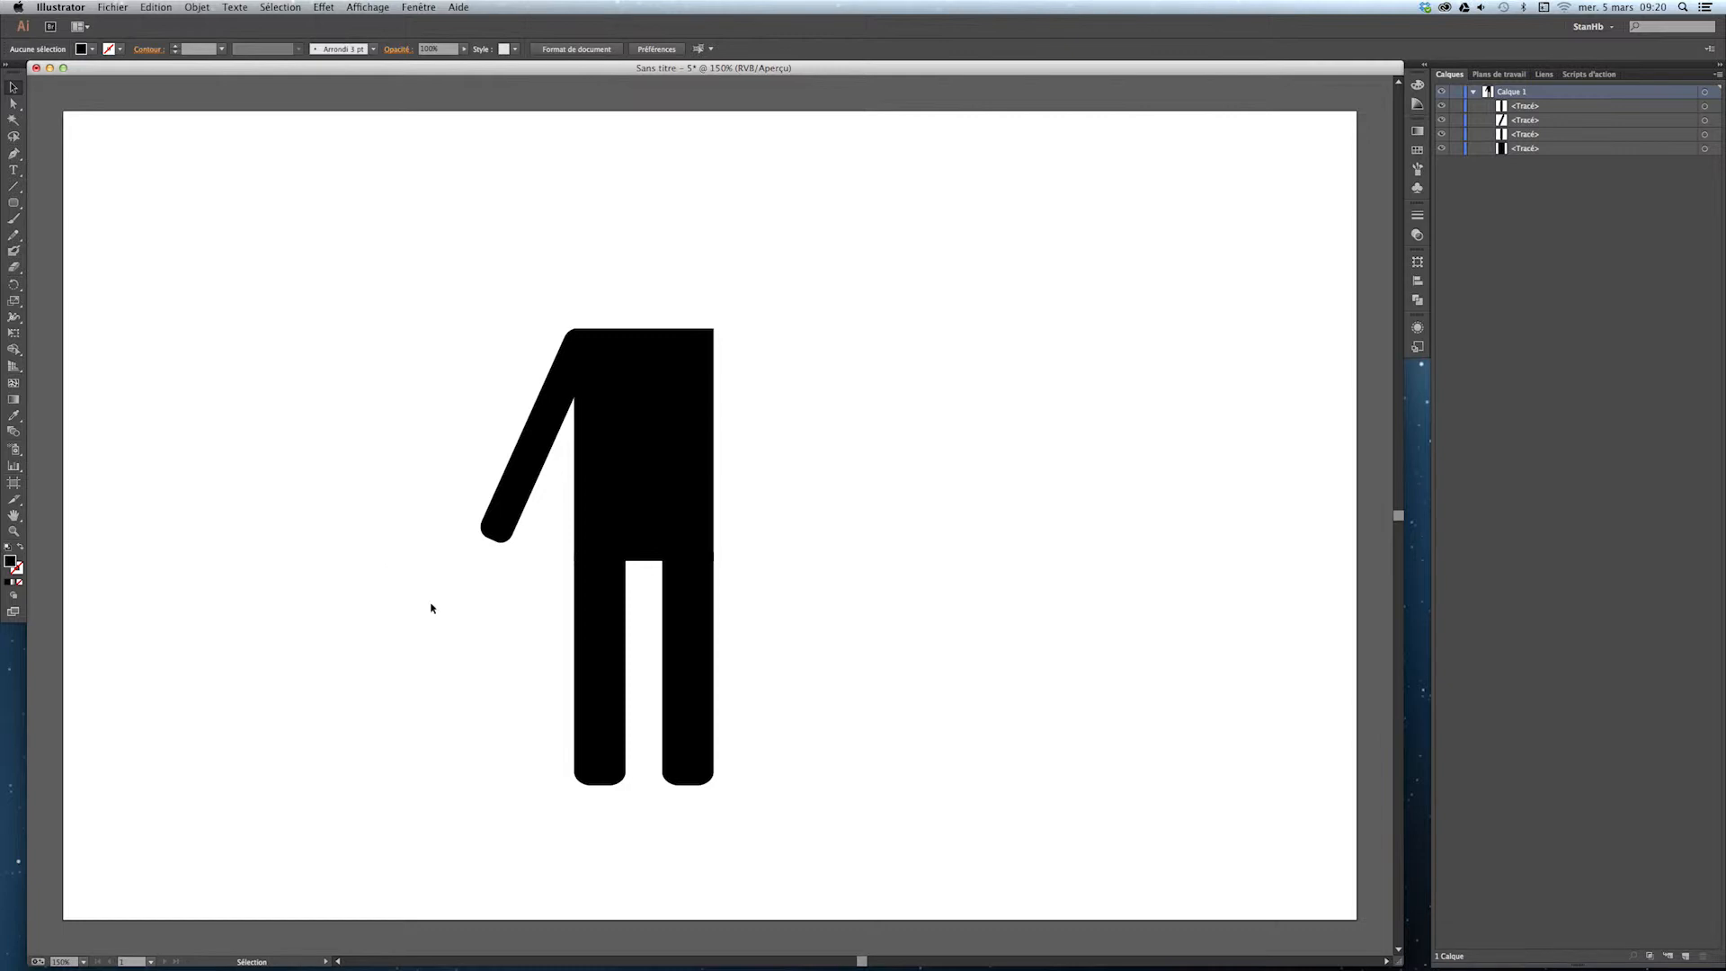
# Make a mirrored copy of the slanted arm by reflecting it across the vertical axis
pyautogui.click(528, 459)
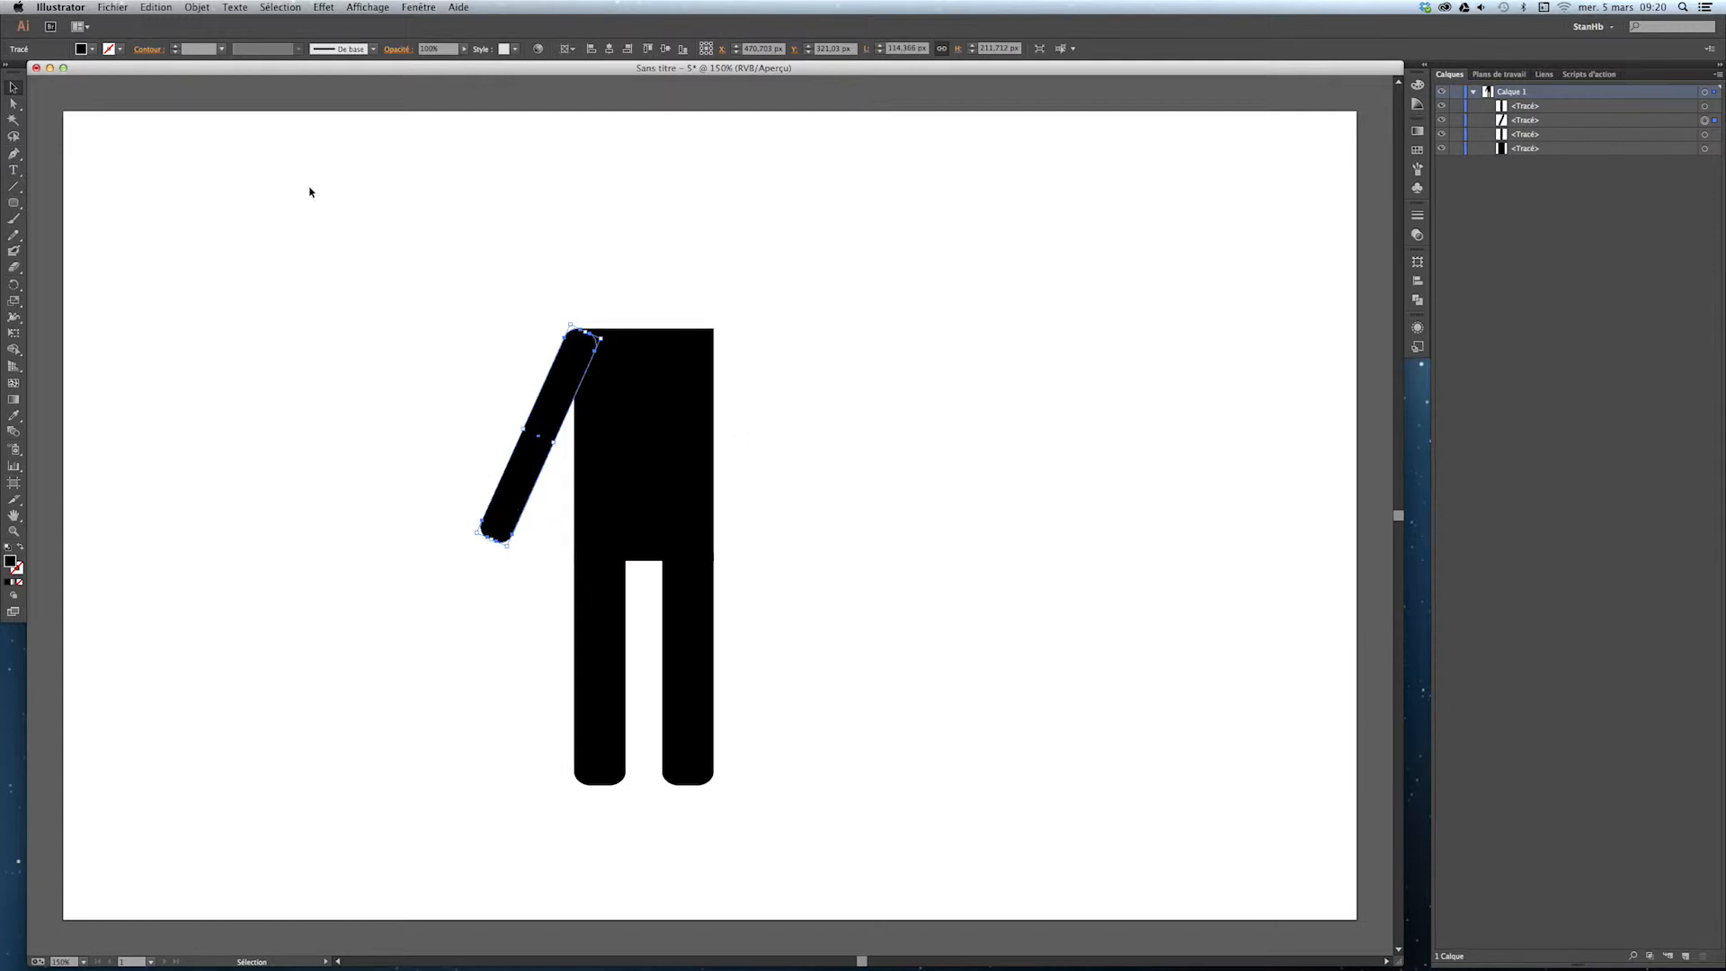
pyautogui.click(198, 9)
pyautogui.moveTo(205, 25)
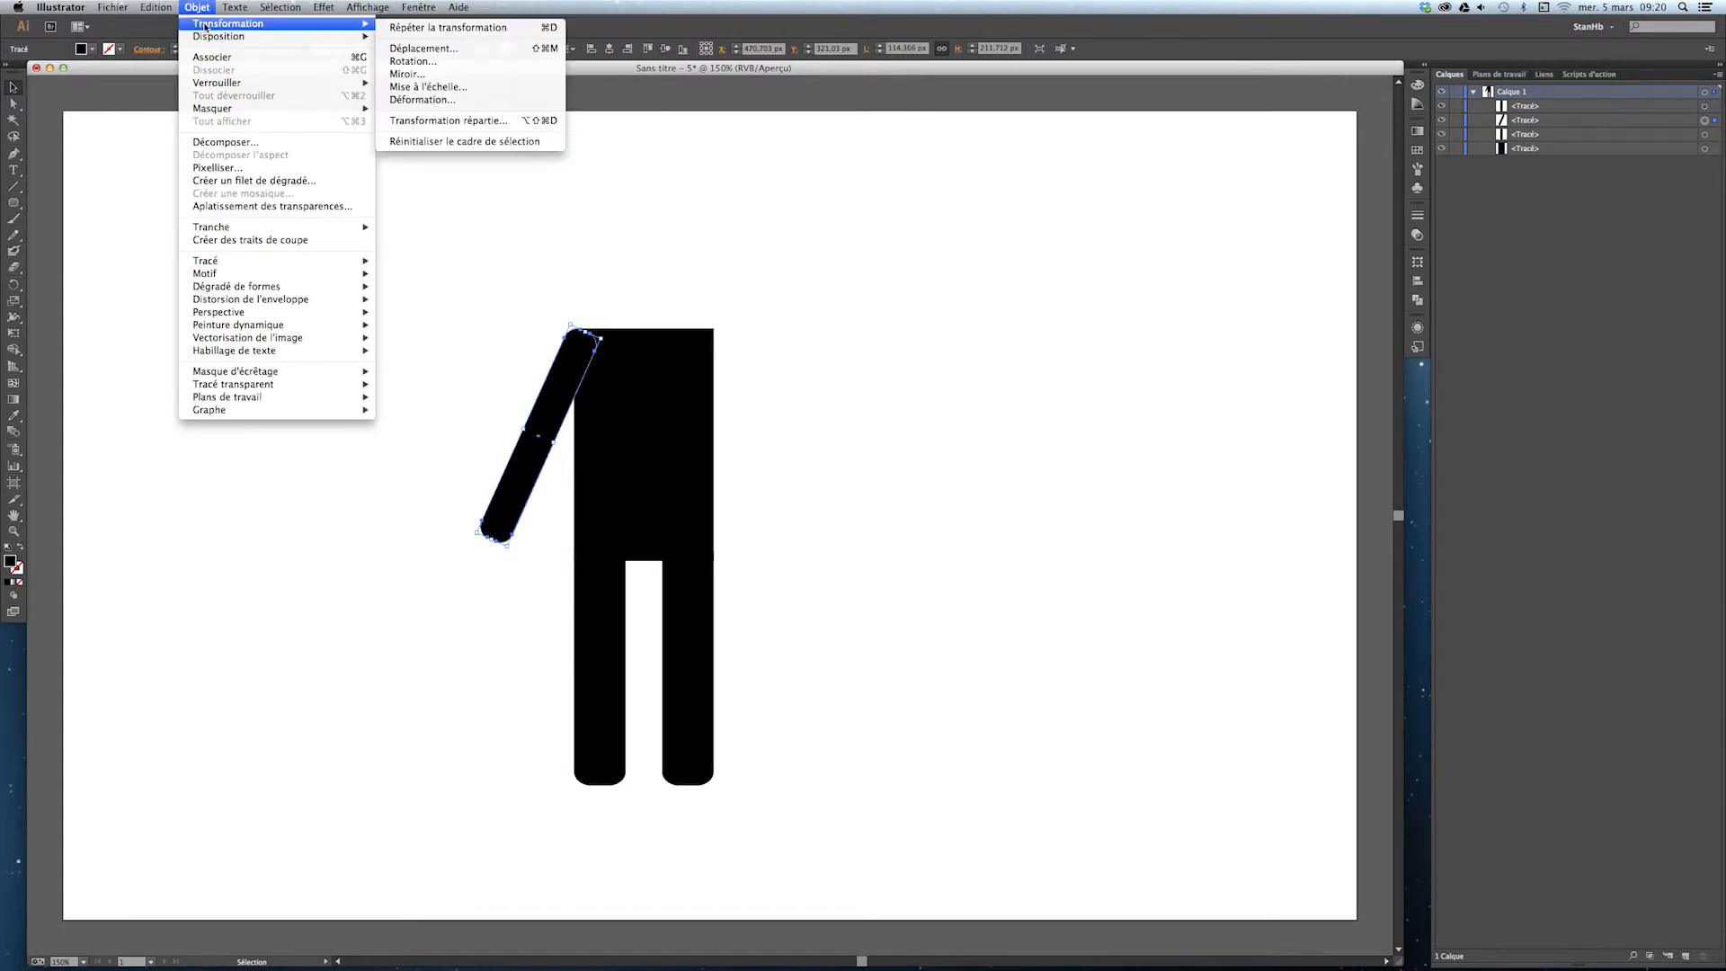
pyautogui.click(436, 75)
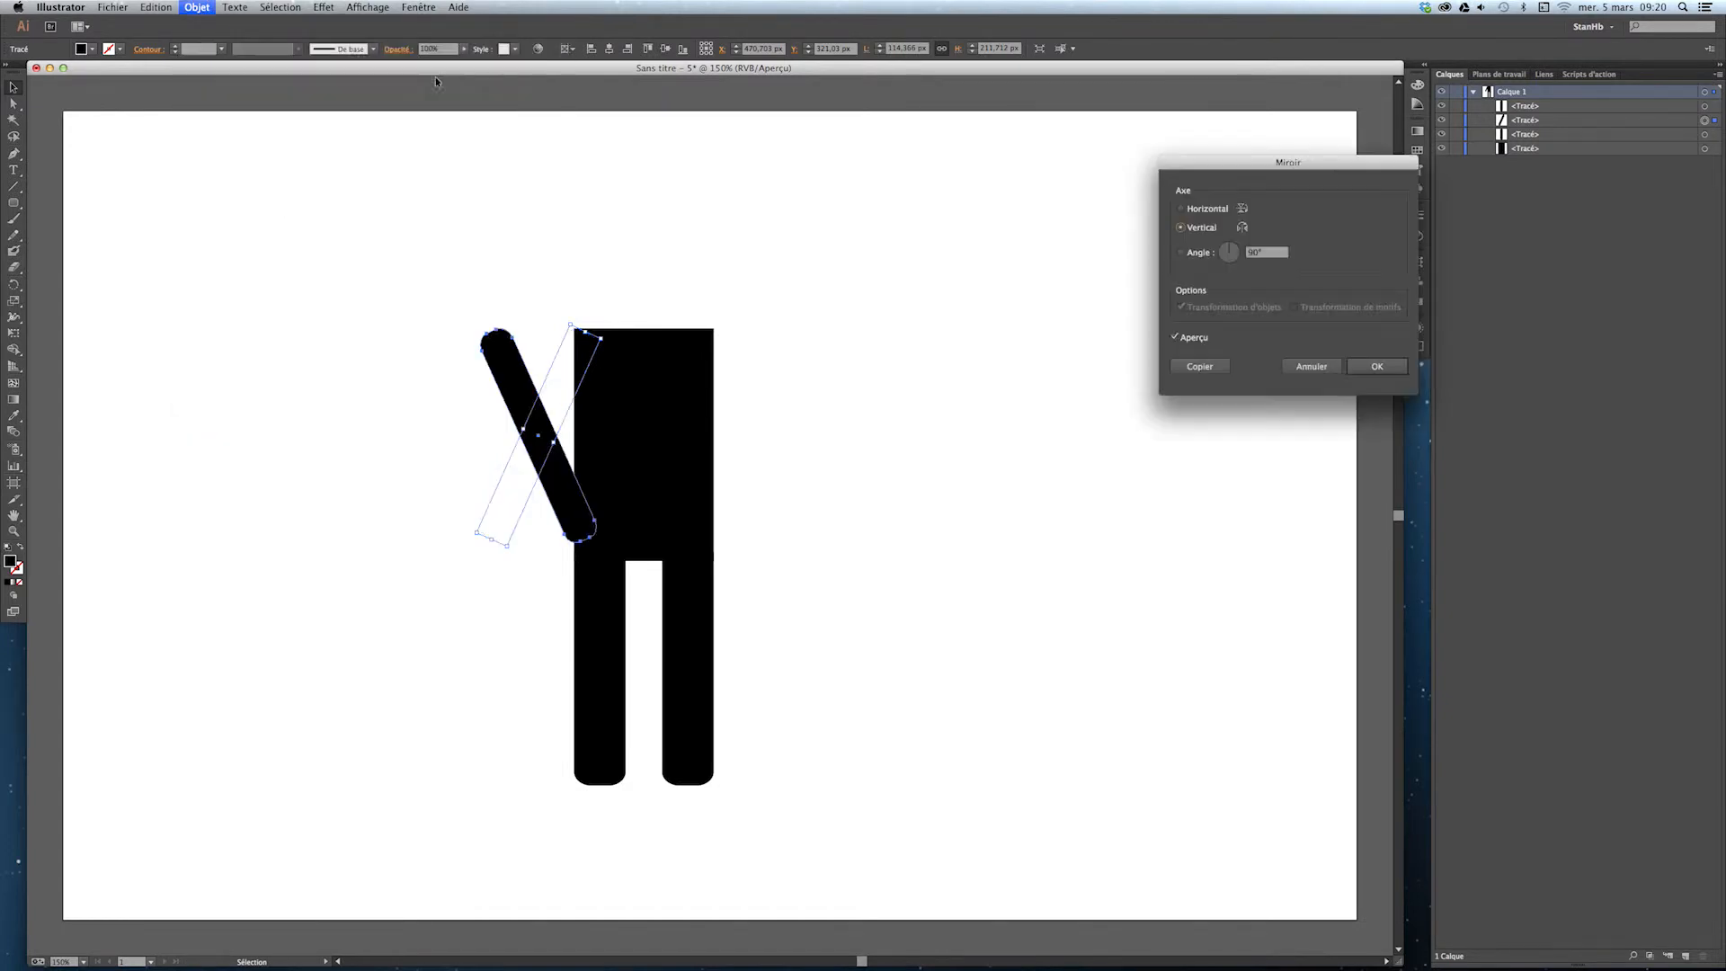
pyautogui.moveTo(1208, 161); pyautogui.dragTo(817, 252)
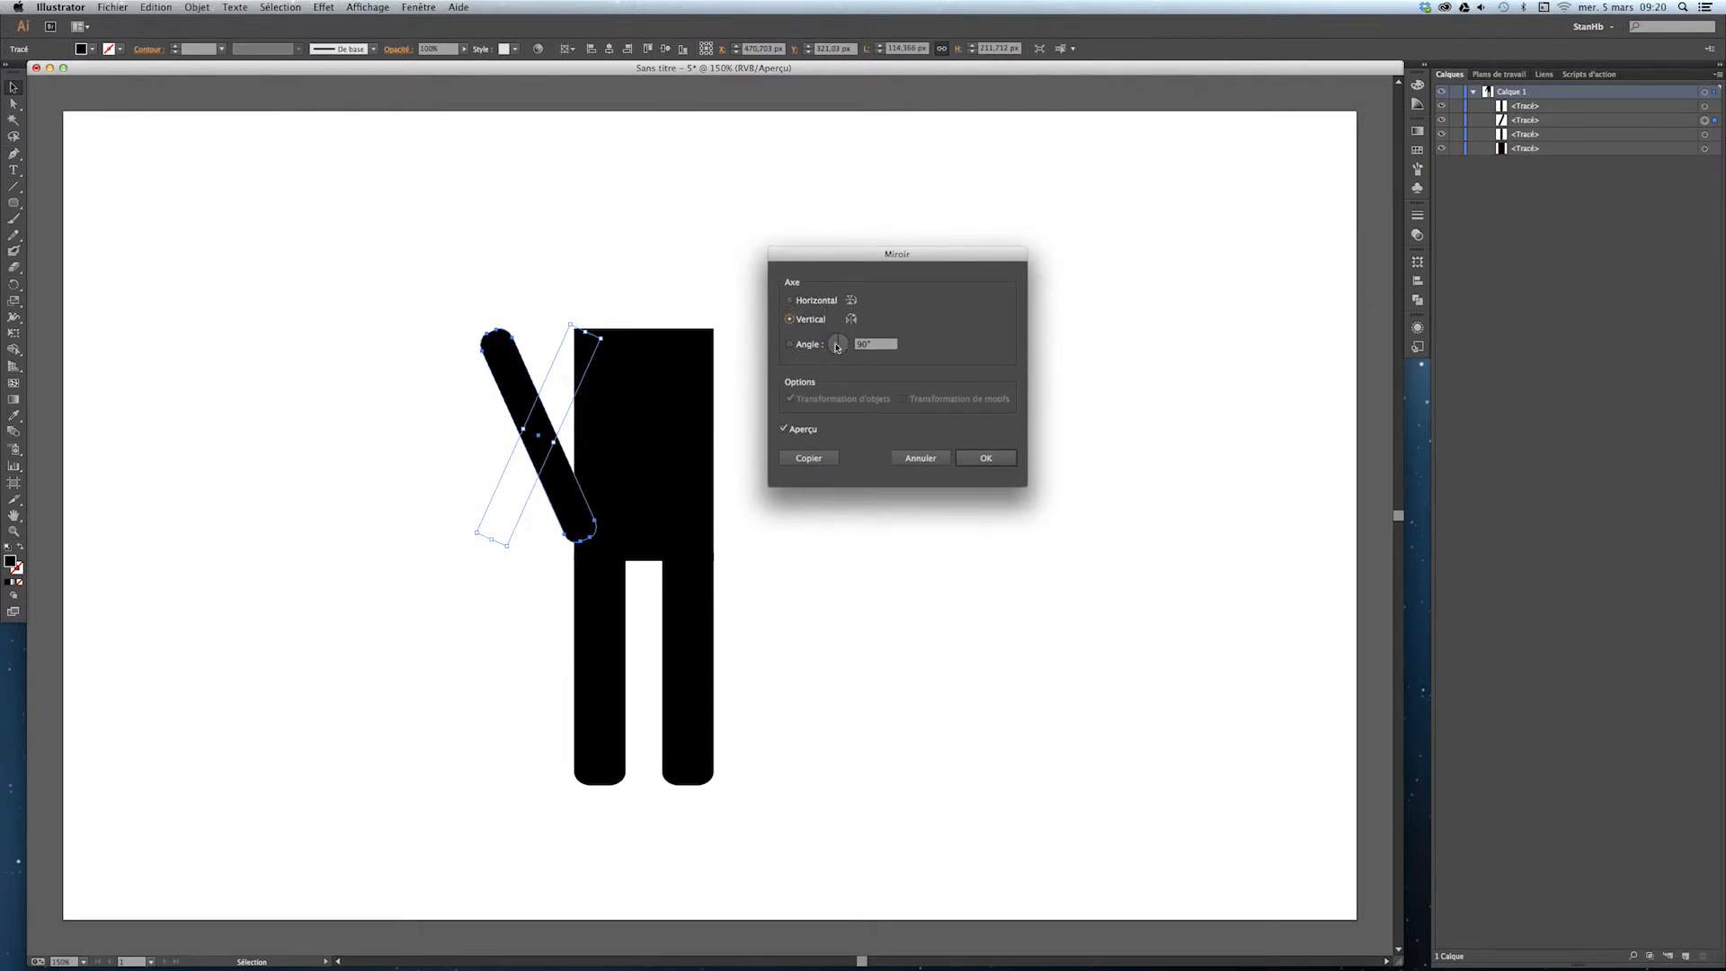
pyautogui.click(792, 301)
pyautogui.click(792, 320)
pyautogui.click(802, 460)
# Move the mirrored arm horizontally until its upper end fits the torso's opposite shoulder corner
pyautogui.click(556, 483)
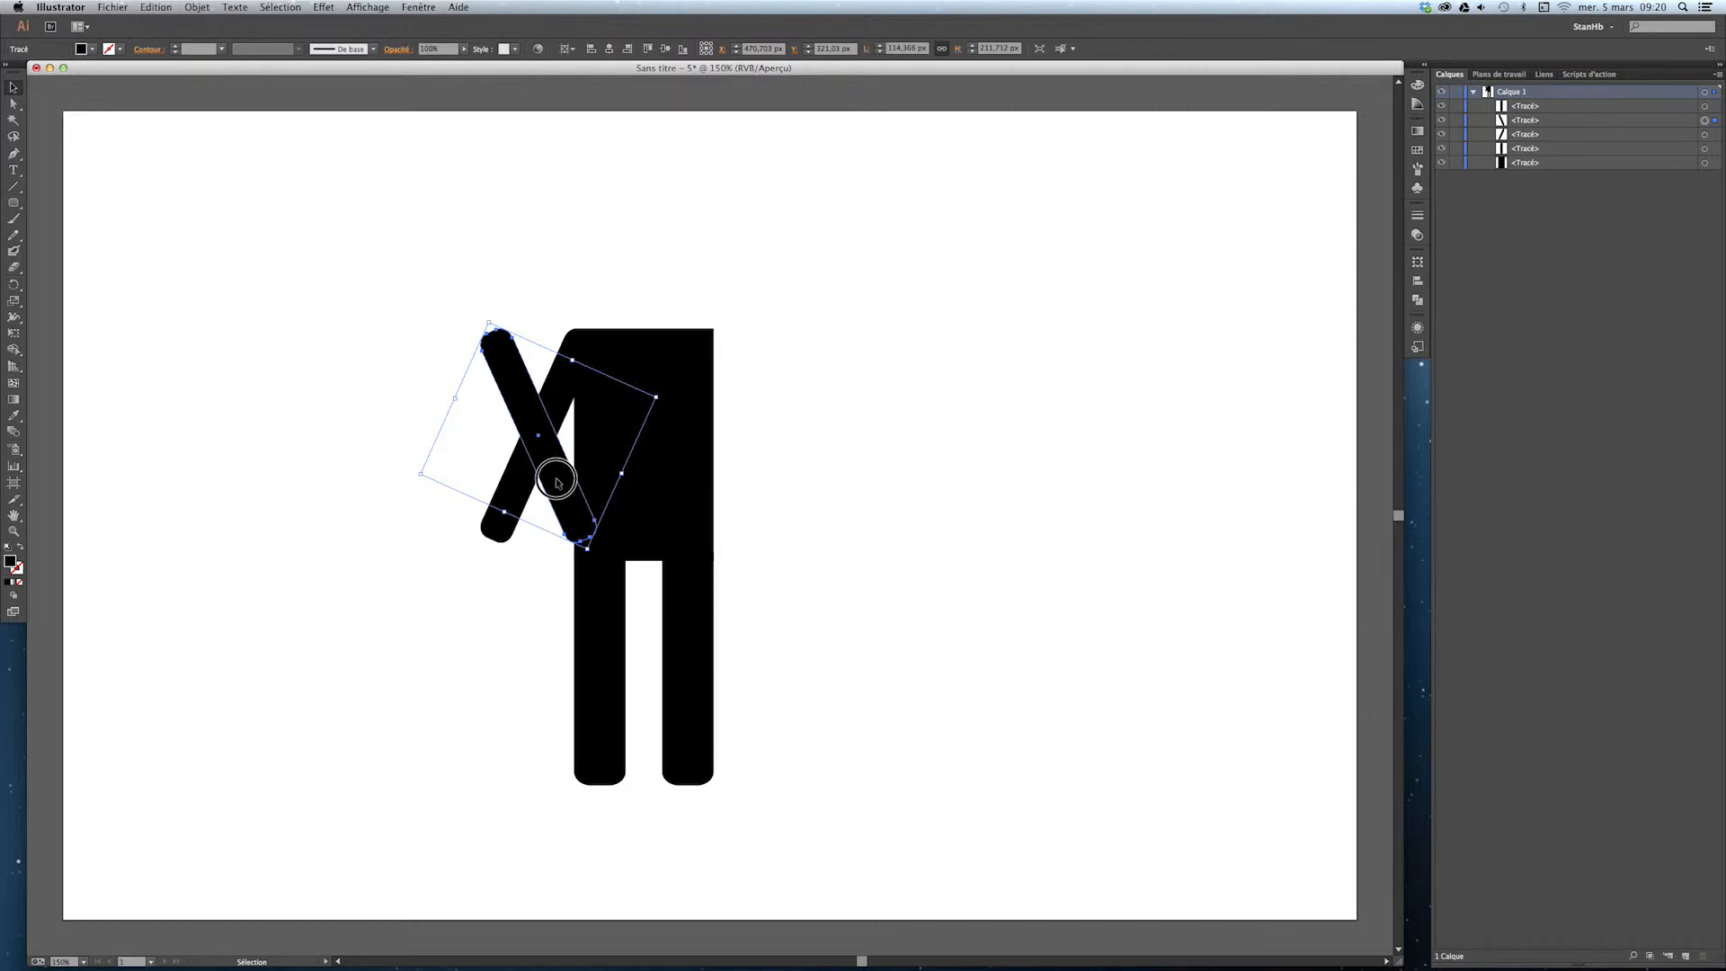
pyautogui.moveTo(556, 483); pyautogui.dragTo(772, 480)
pyautogui.click(973, 483)
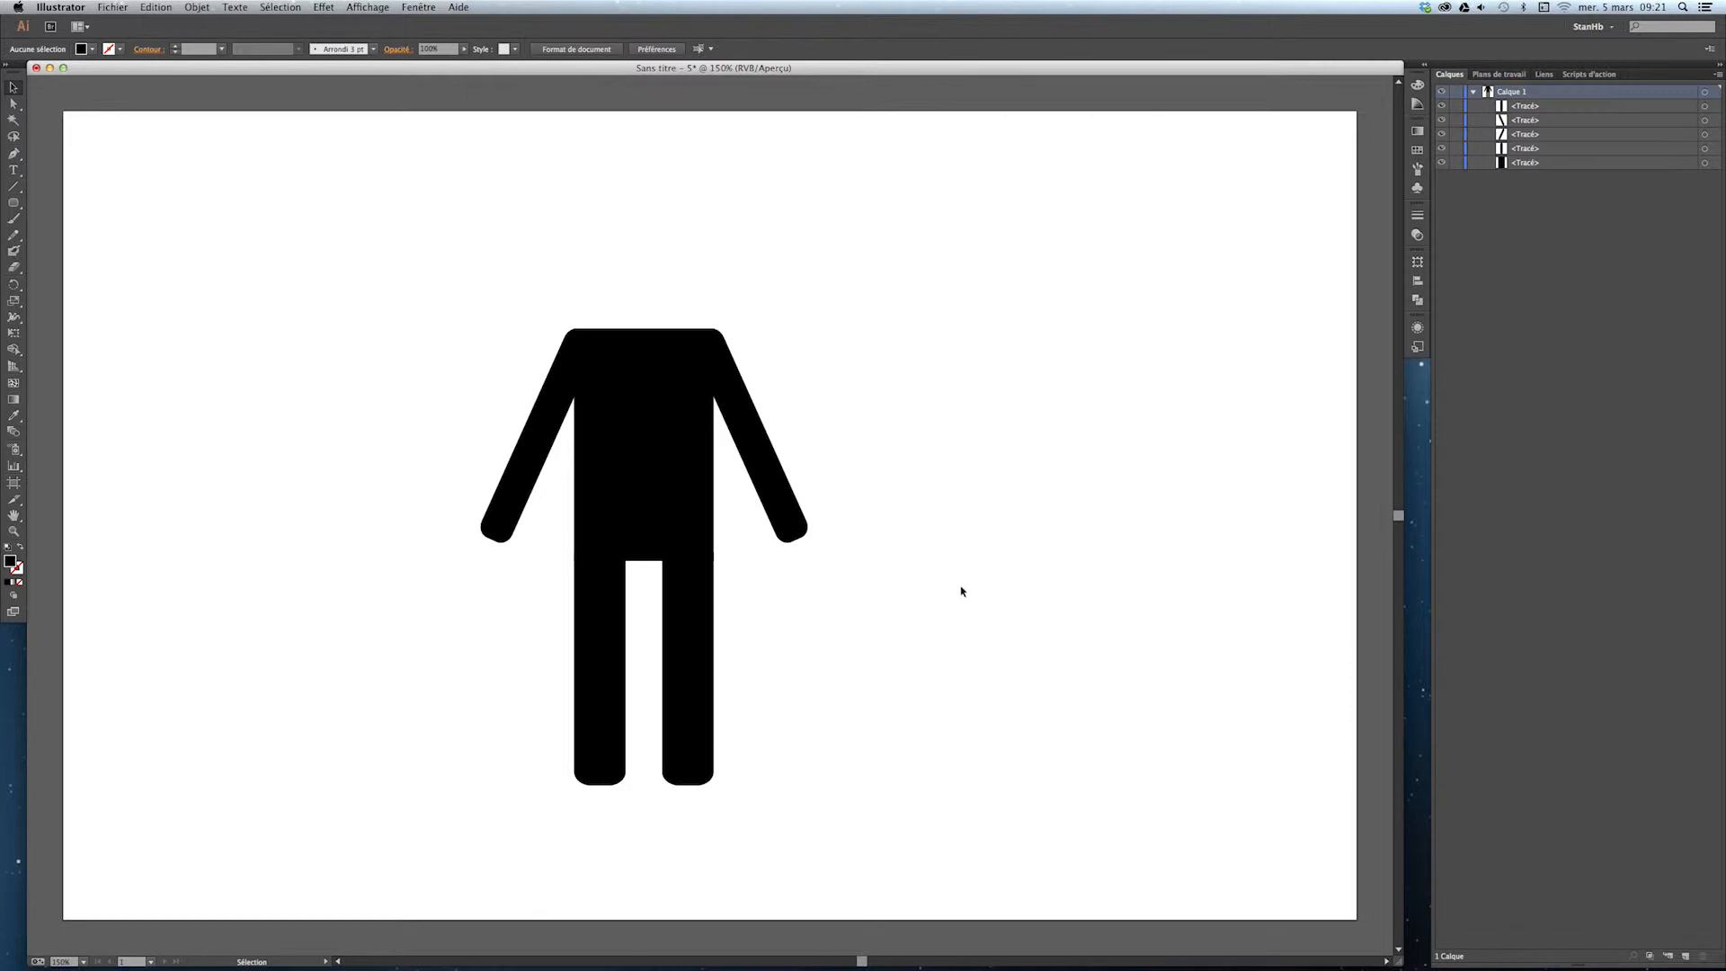
# Switch to the Ellipse tool for drawing the figure's head
pyautogui.moveTo(656, 470)
pyautogui.mouseDown()
pyautogui.moveTo(656, 500)
pyautogui.moveTo(682, 470)
pyautogui.moveTo(665, 478)
pyautogui.mouseUp()
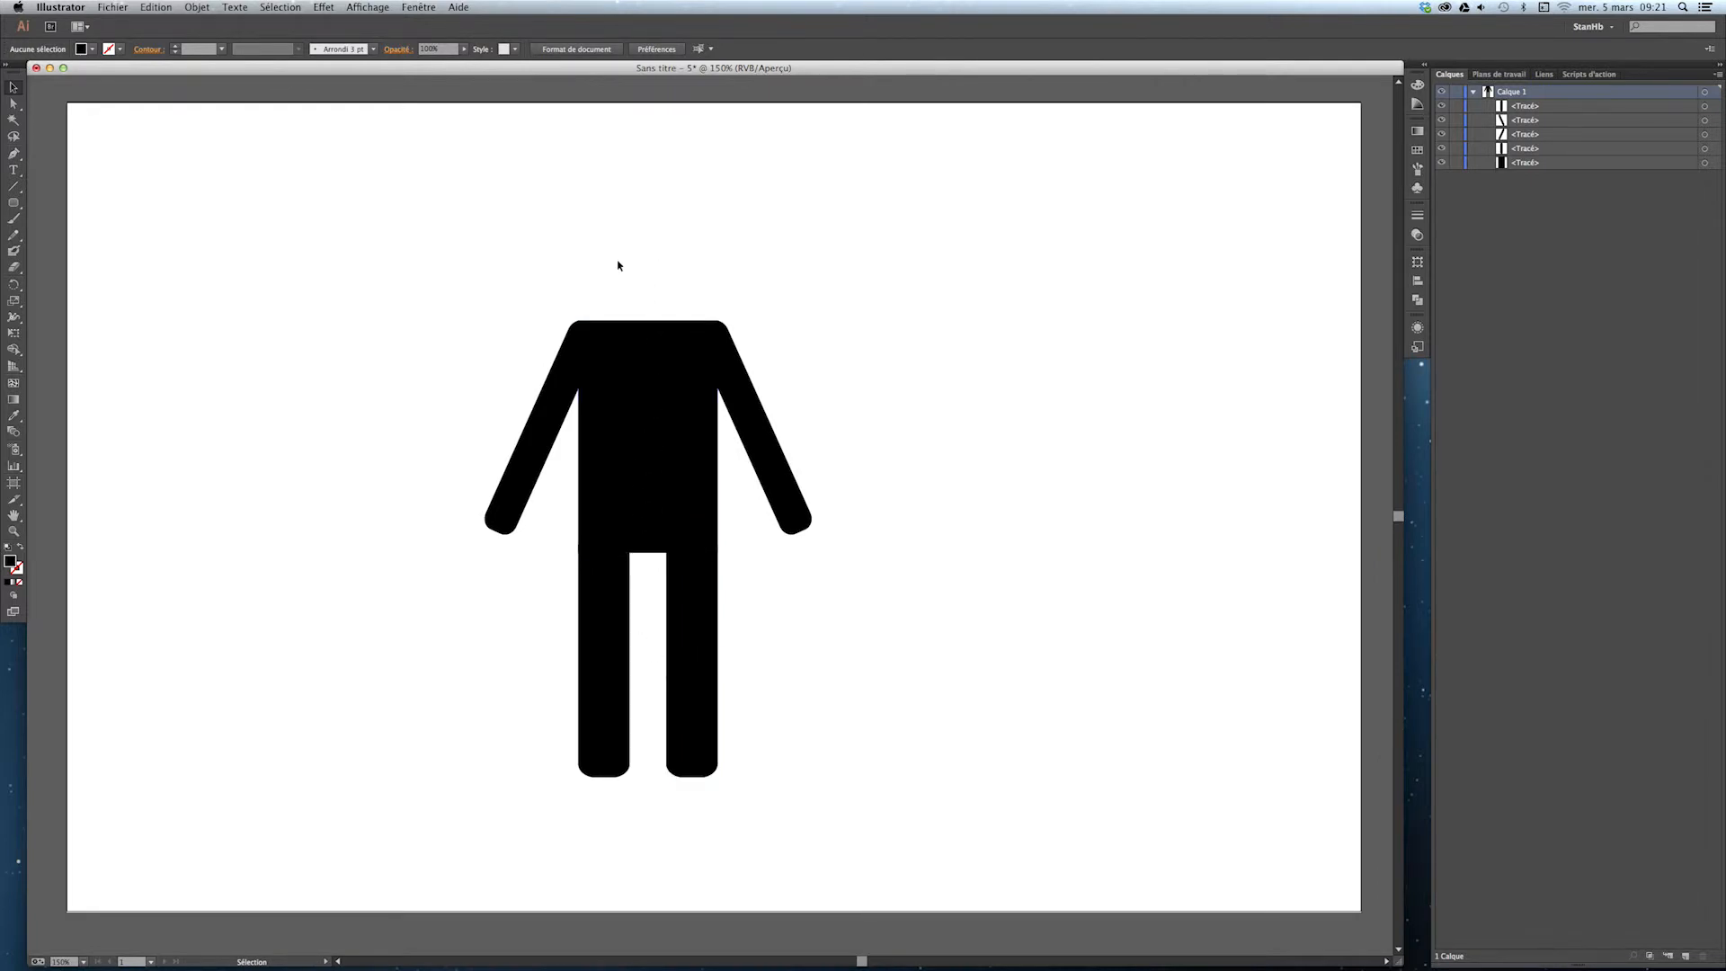
pyautogui.click(15, 204)
pyautogui.click(14, 205)
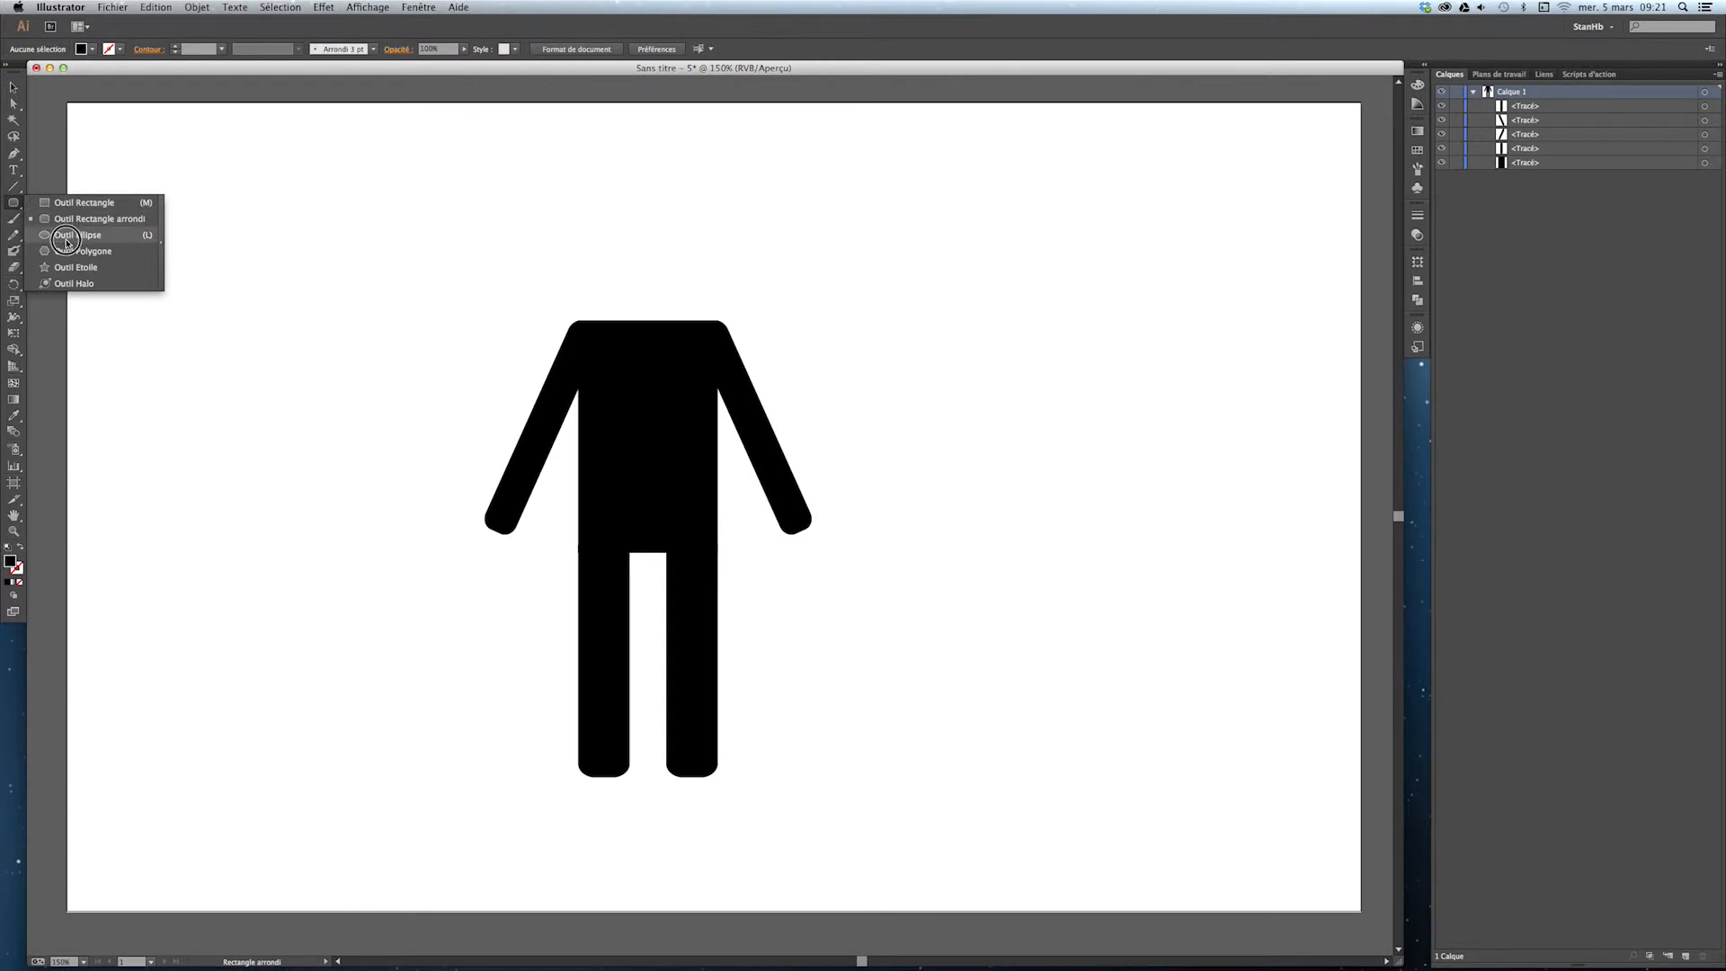
pyautogui.click(95, 236)
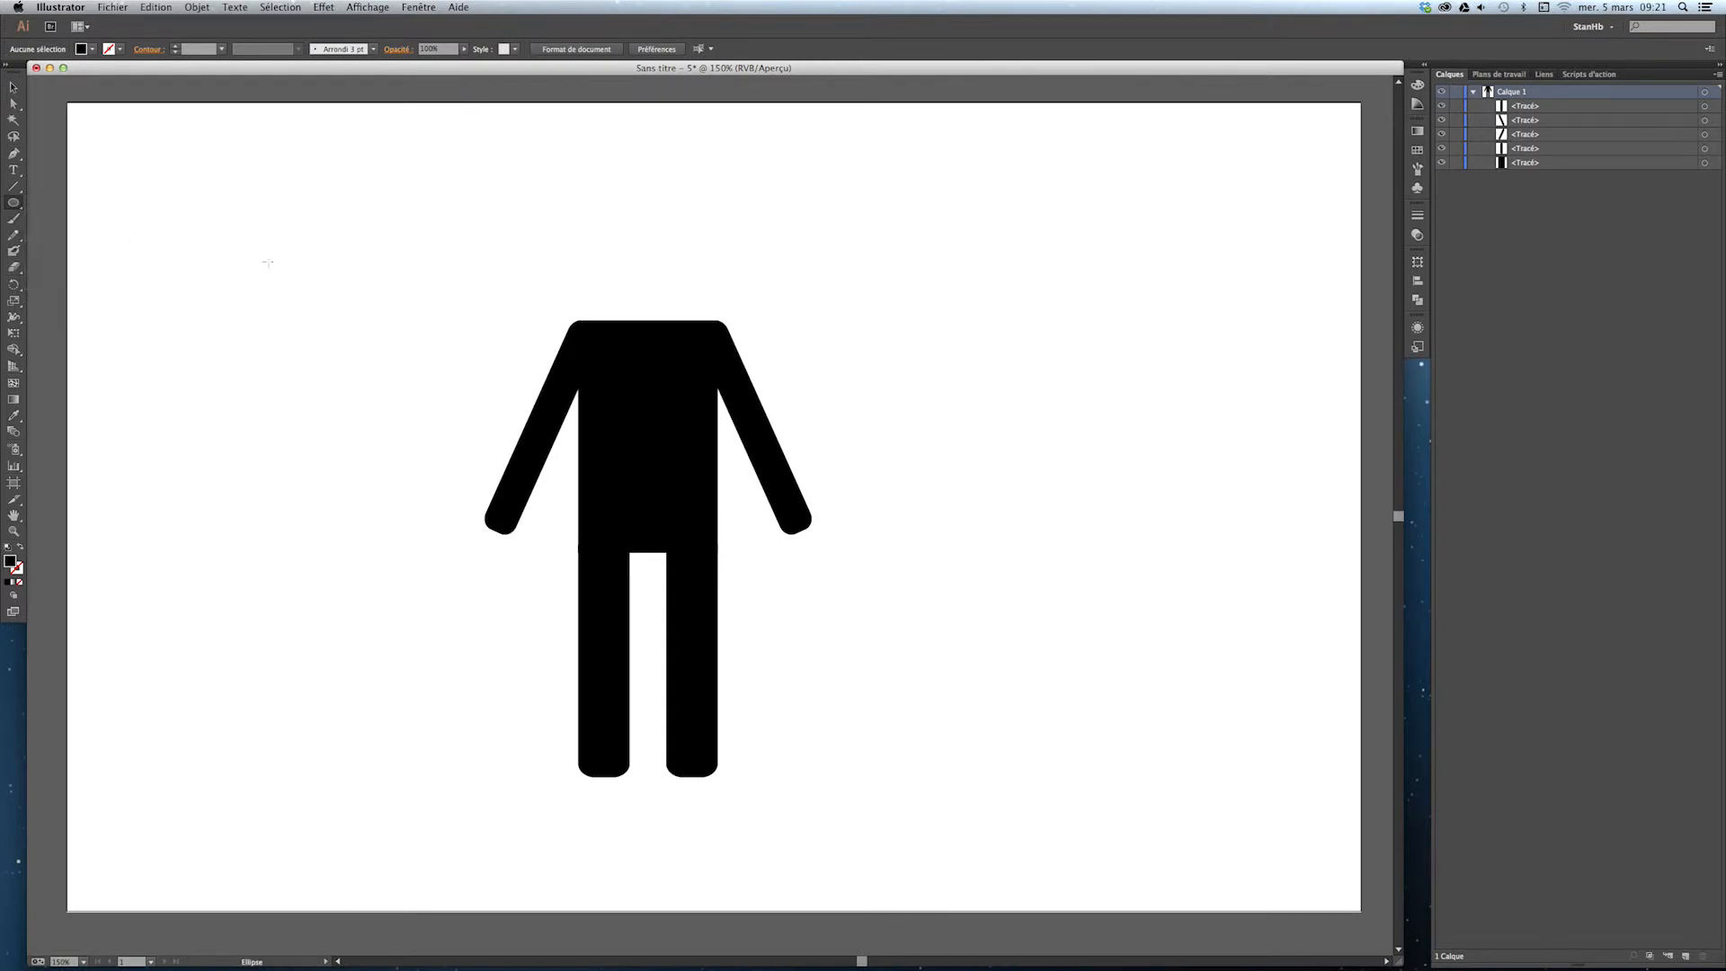
pyautogui.moveTo(249, 264); pyautogui.dragTo(385, 418)
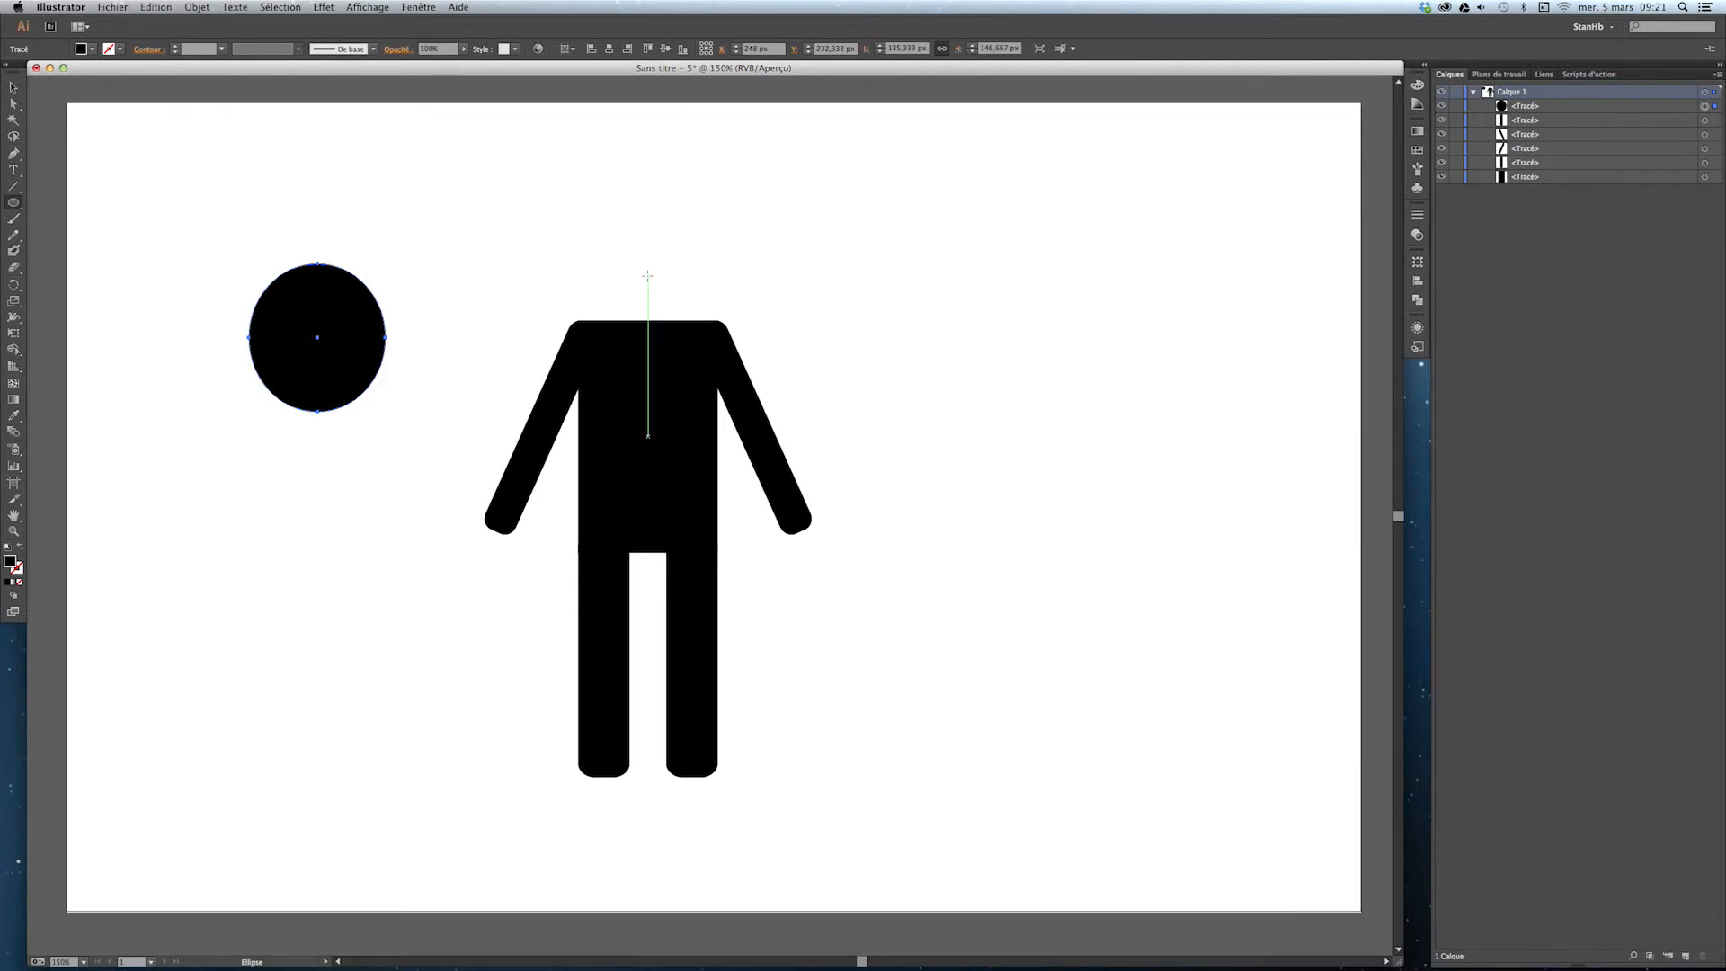
pyautogui.moveTo(677, 296); pyautogui.dragTo(600, 214)
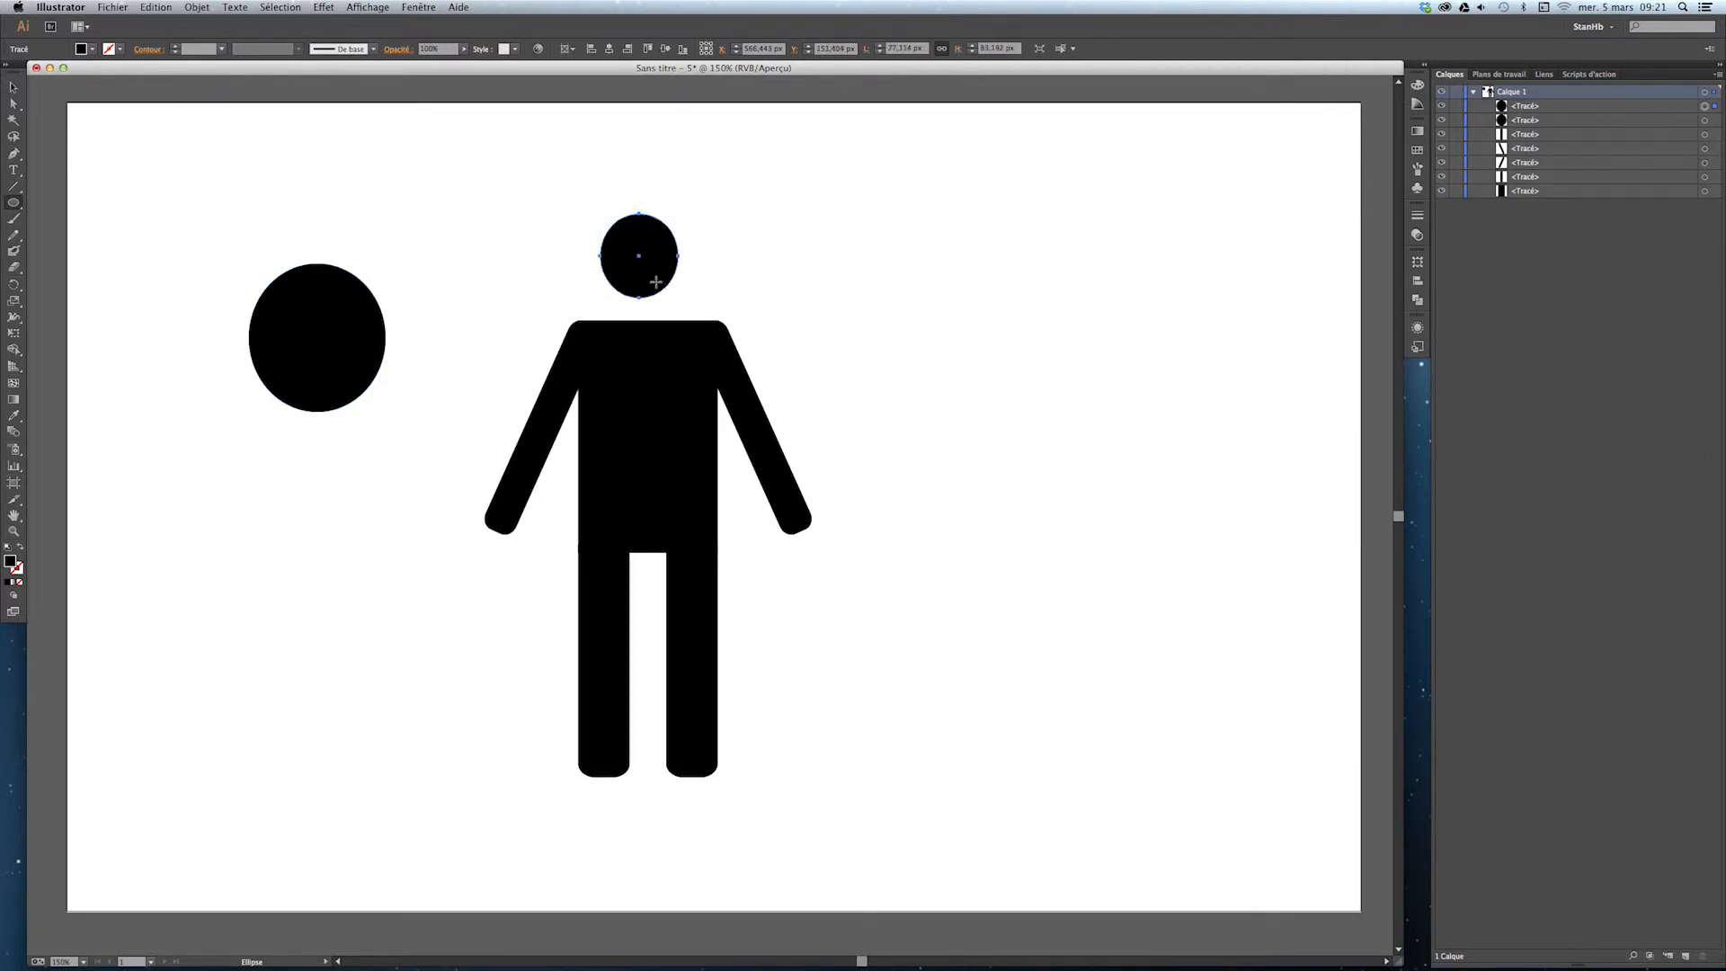
pyautogui.press('Delete')
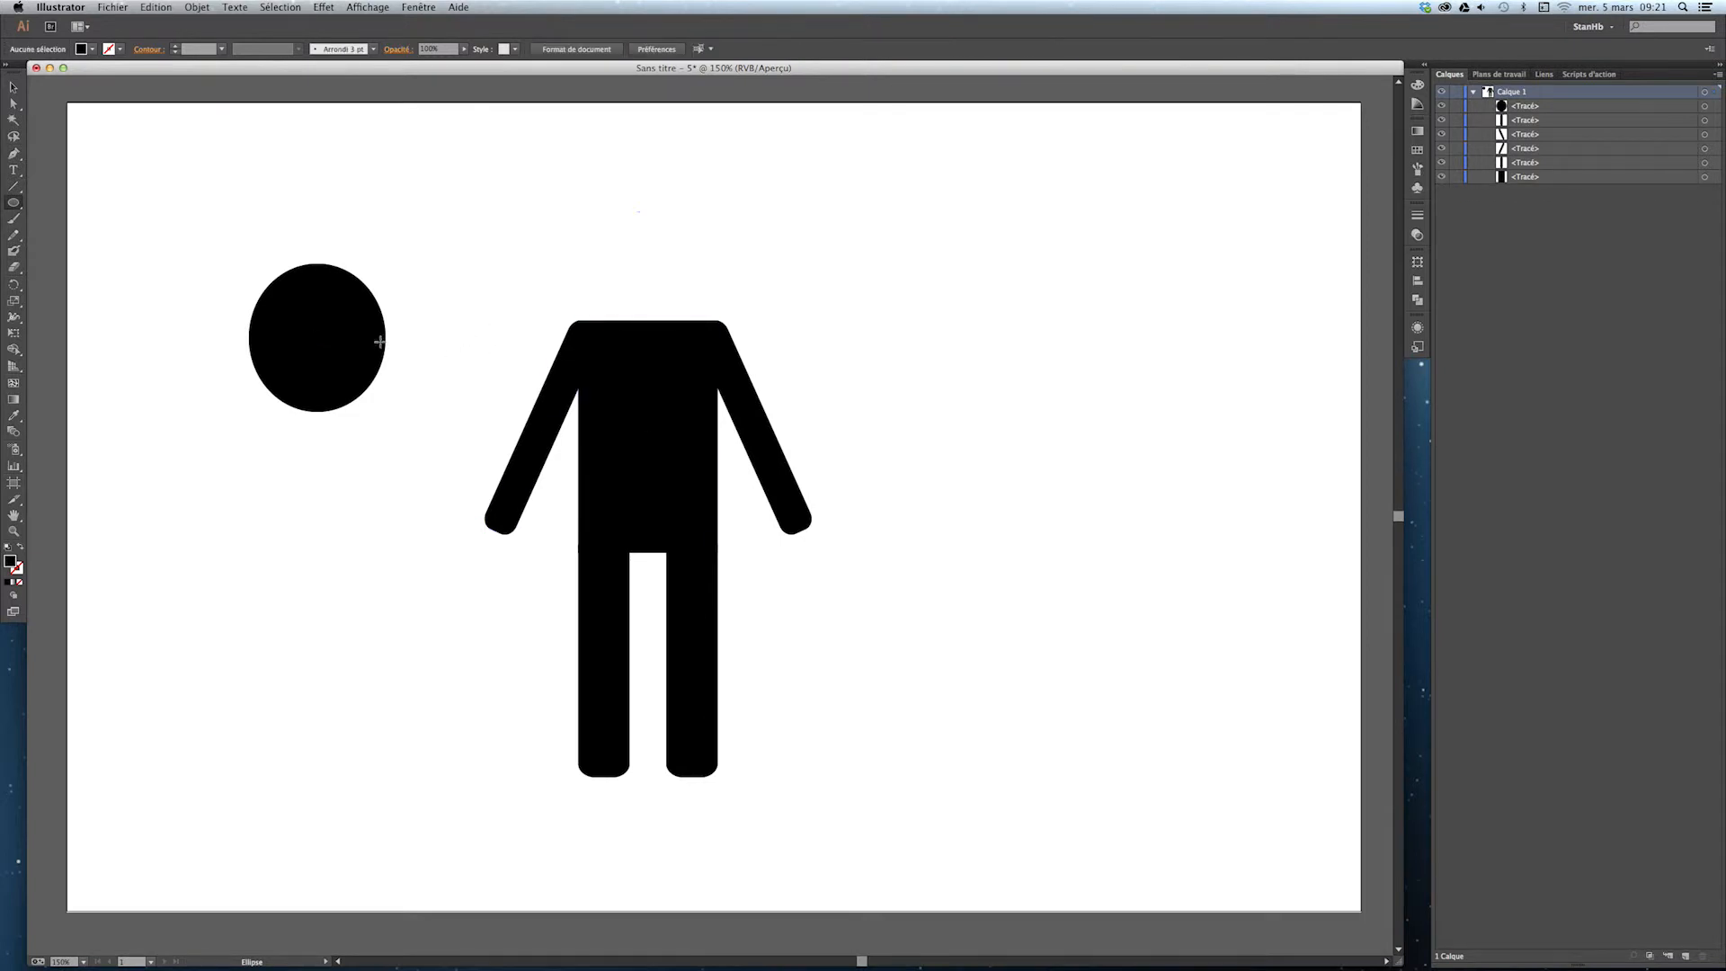
pyautogui.press('v')
pyautogui.click(363, 352)
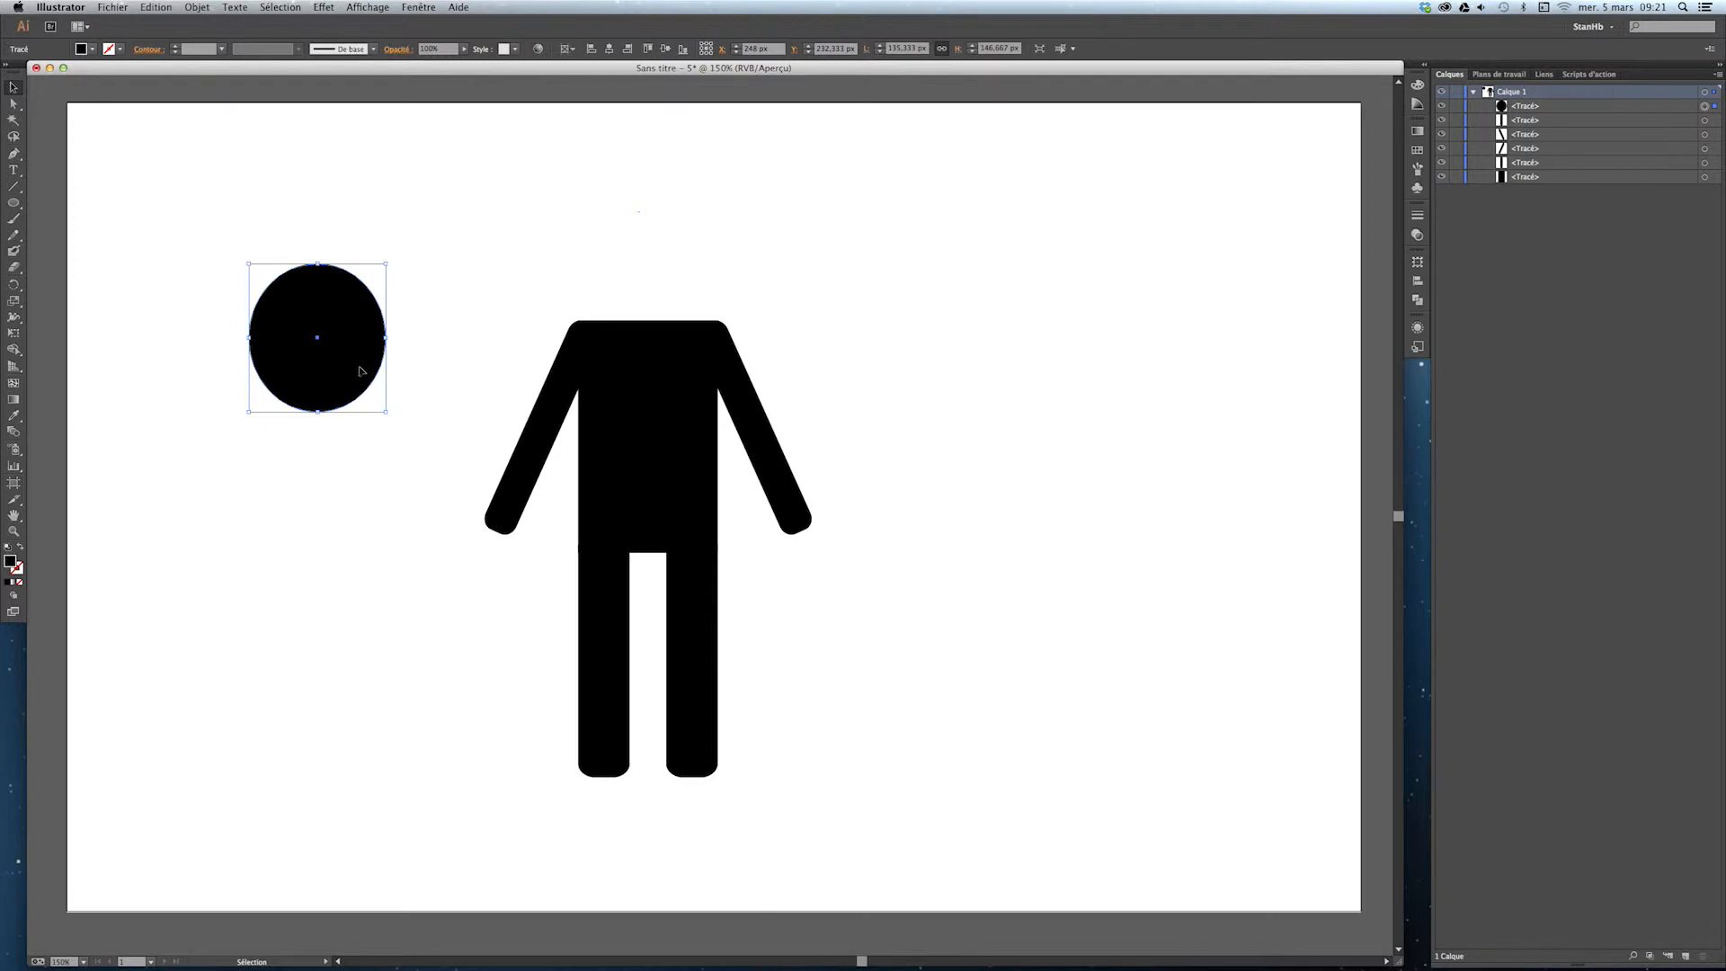
pyautogui.press('Delete')
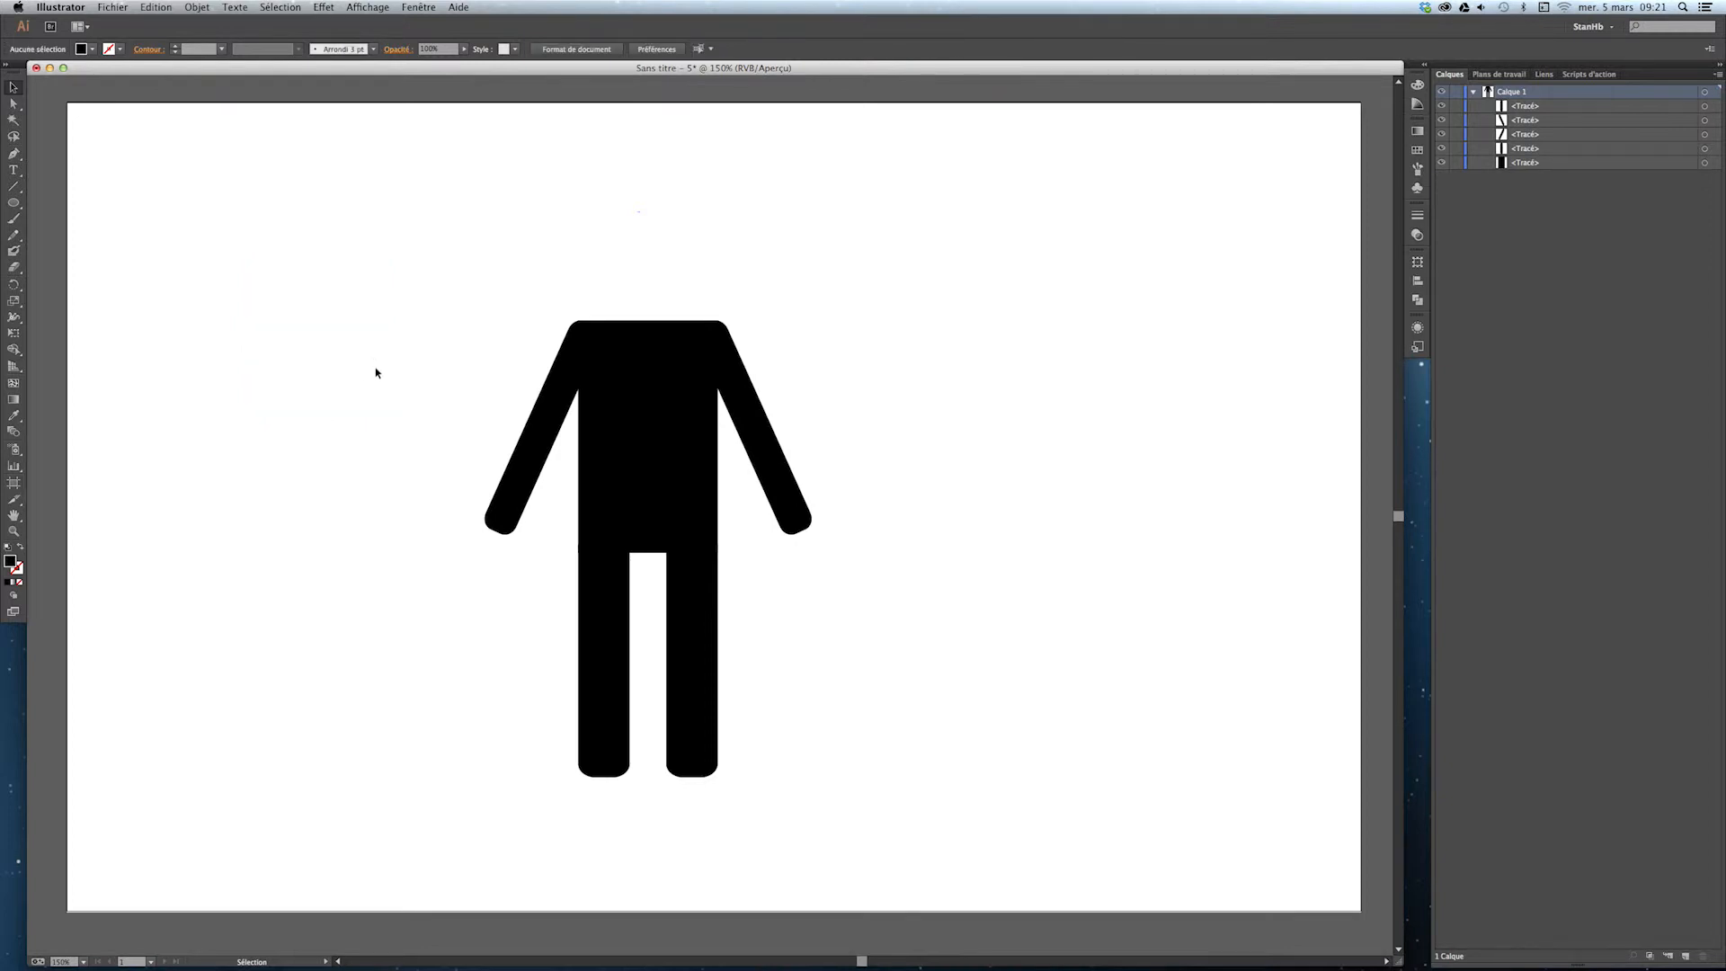
pyautogui.click(14, 202)
pyautogui.moveTo(380, 348)
pyautogui.mouseDown()
pyautogui.moveTo(335, 369)
pyautogui.moveTo(375, 349)
pyautogui.moveTo(351, 321)
pyautogui.mouseUp()
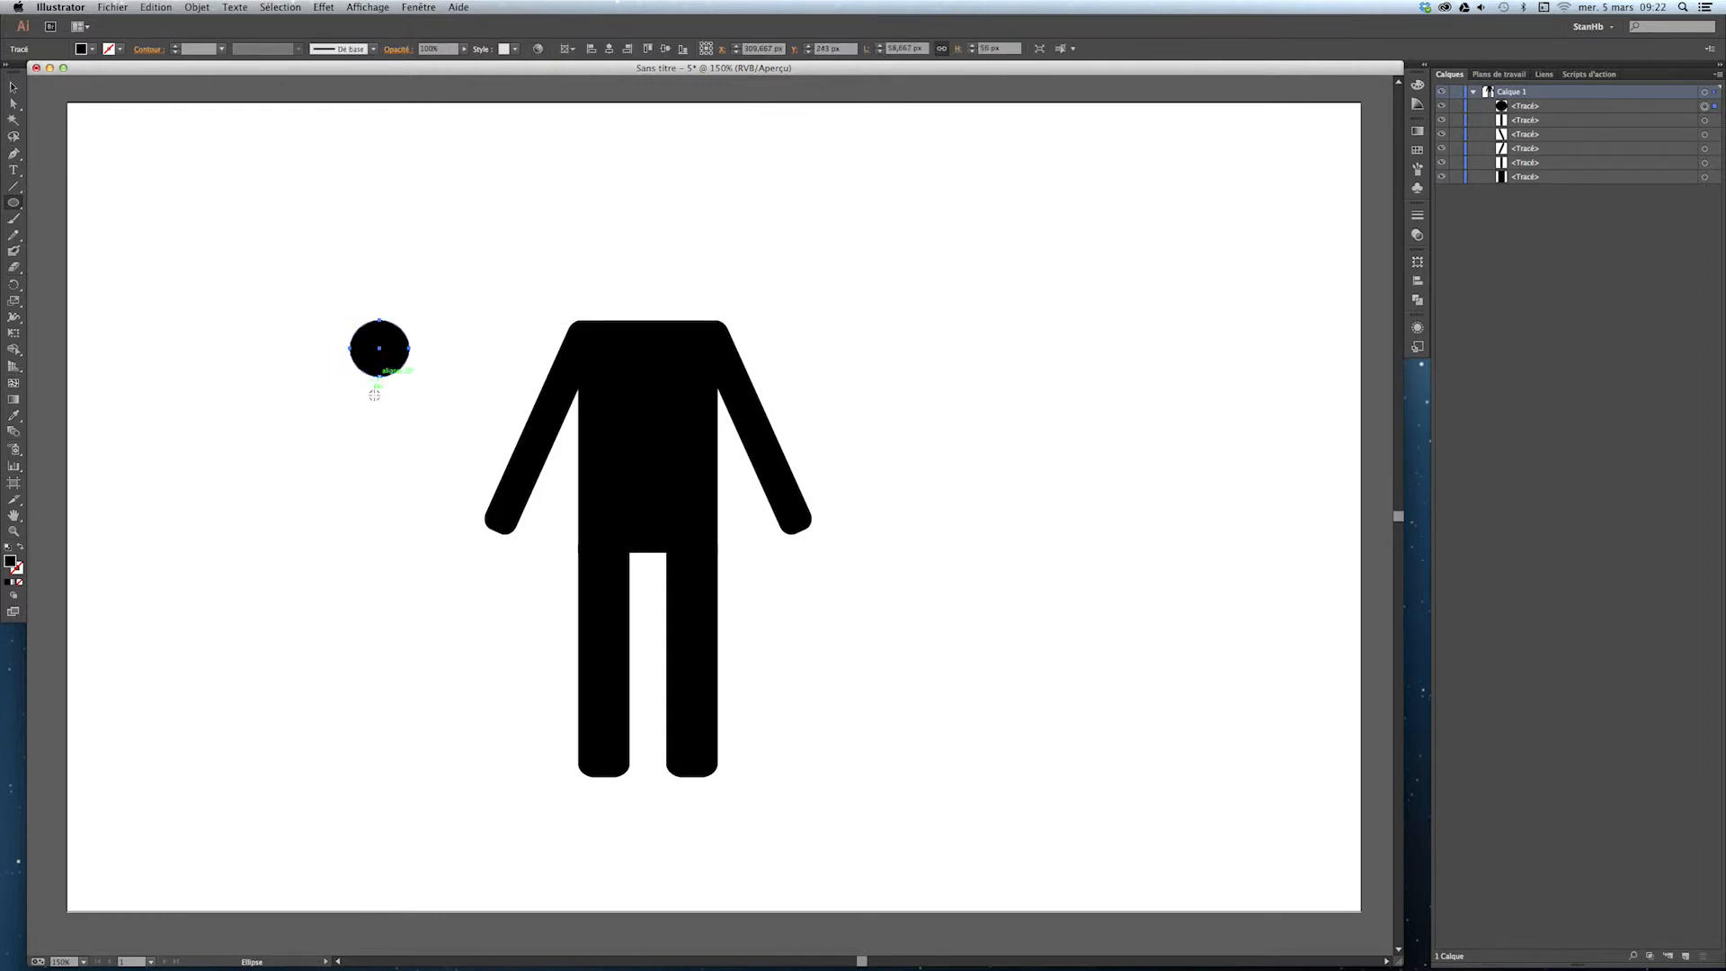
pyautogui.moveTo(374, 389)
pyautogui.mouseDown()
pyautogui.moveTo(327, 366)
pyautogui.moveTo(374, 400)
pyautogui.mouseUp()
pyautogui.press('super+z')
pyautogui.press('super+z')
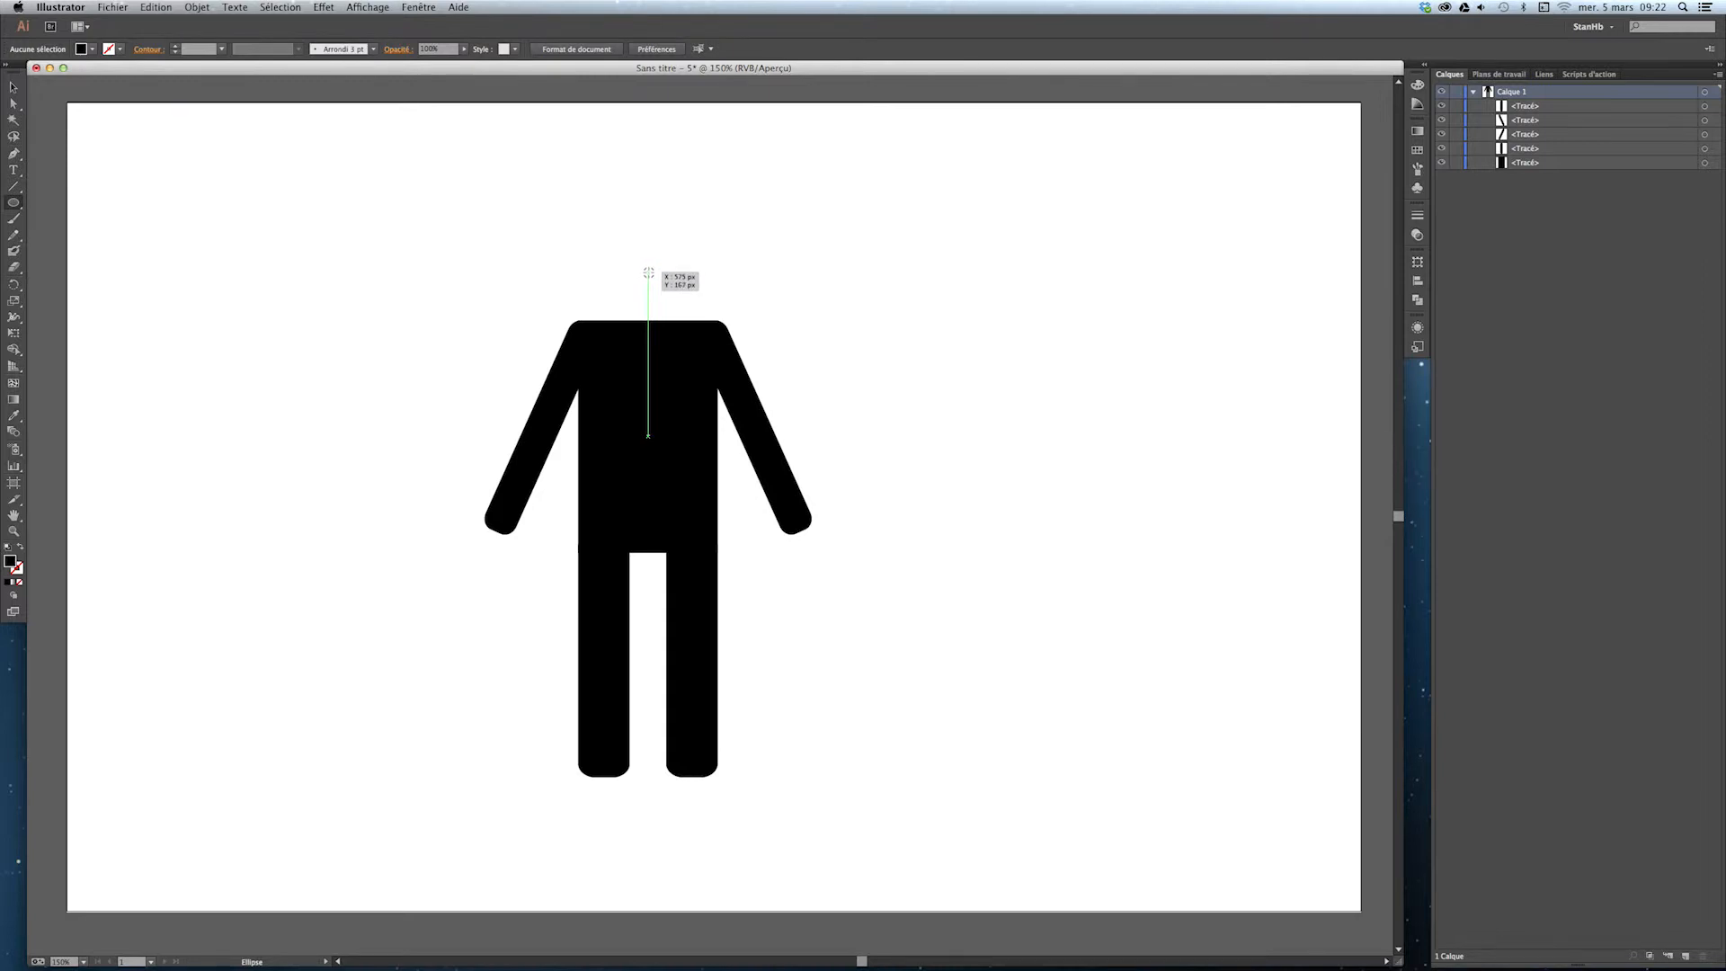
# Draw a circular head about 87 px wide, centred above the torso, and lower it slightly toward the shoulders
pyautogui.moveTo(649, 264); pyautogui.dragTo(608, 219)
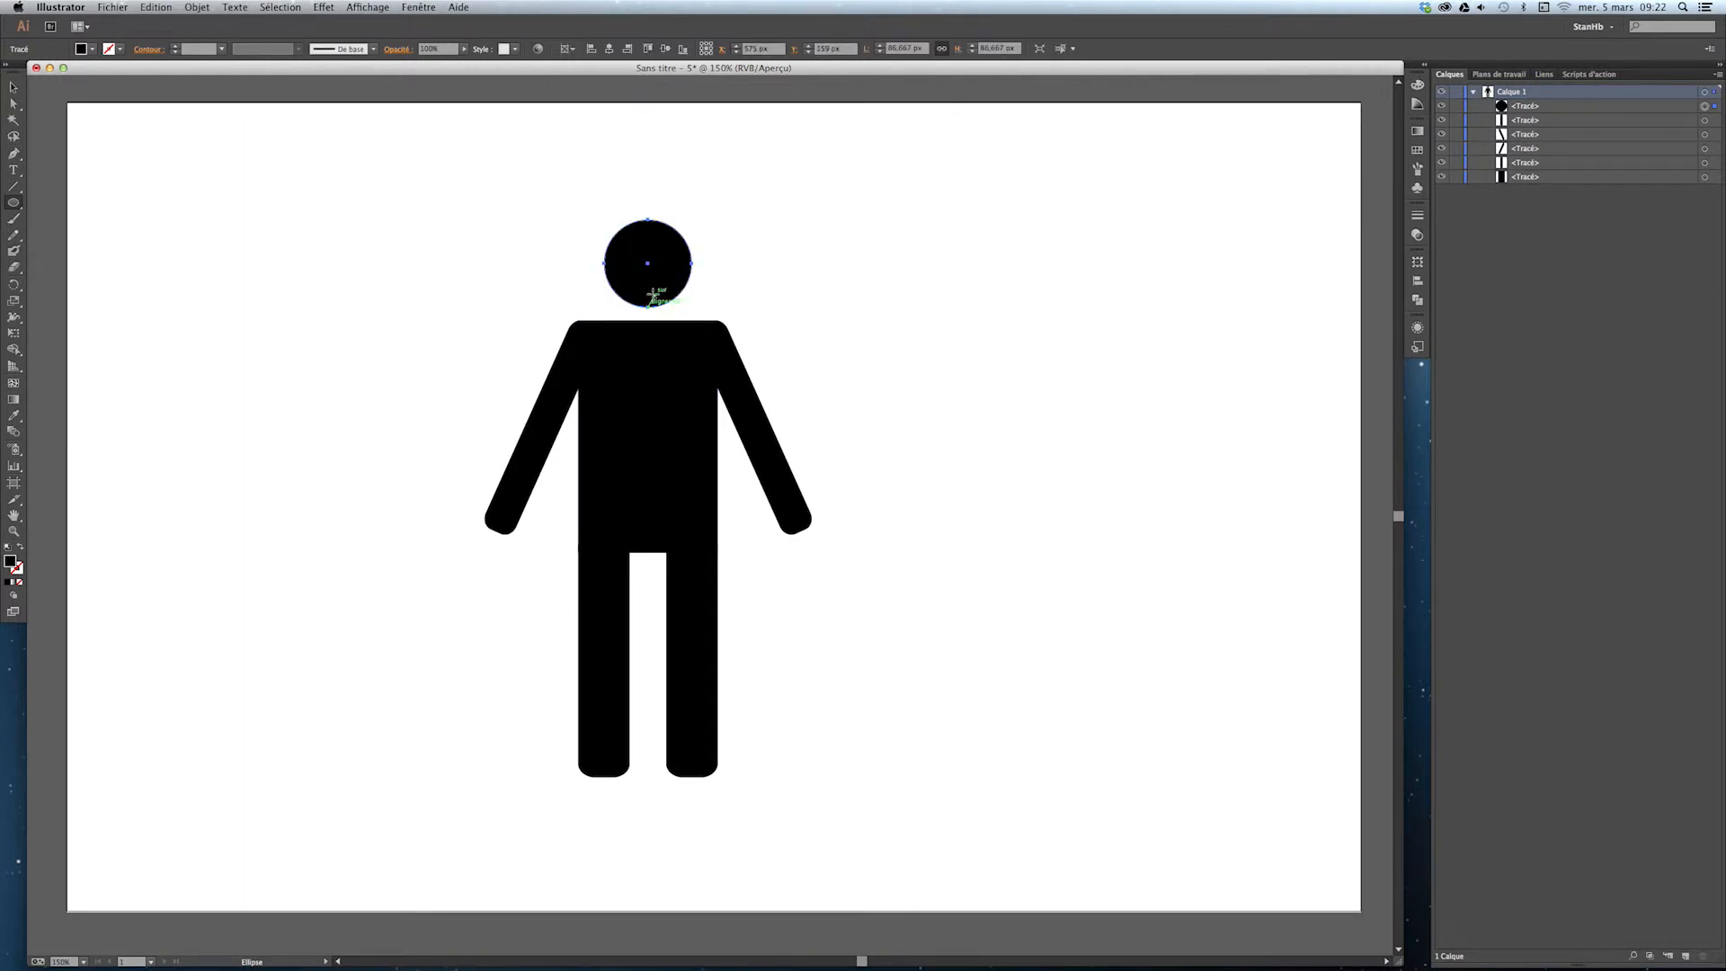
pyautogui.press('v')
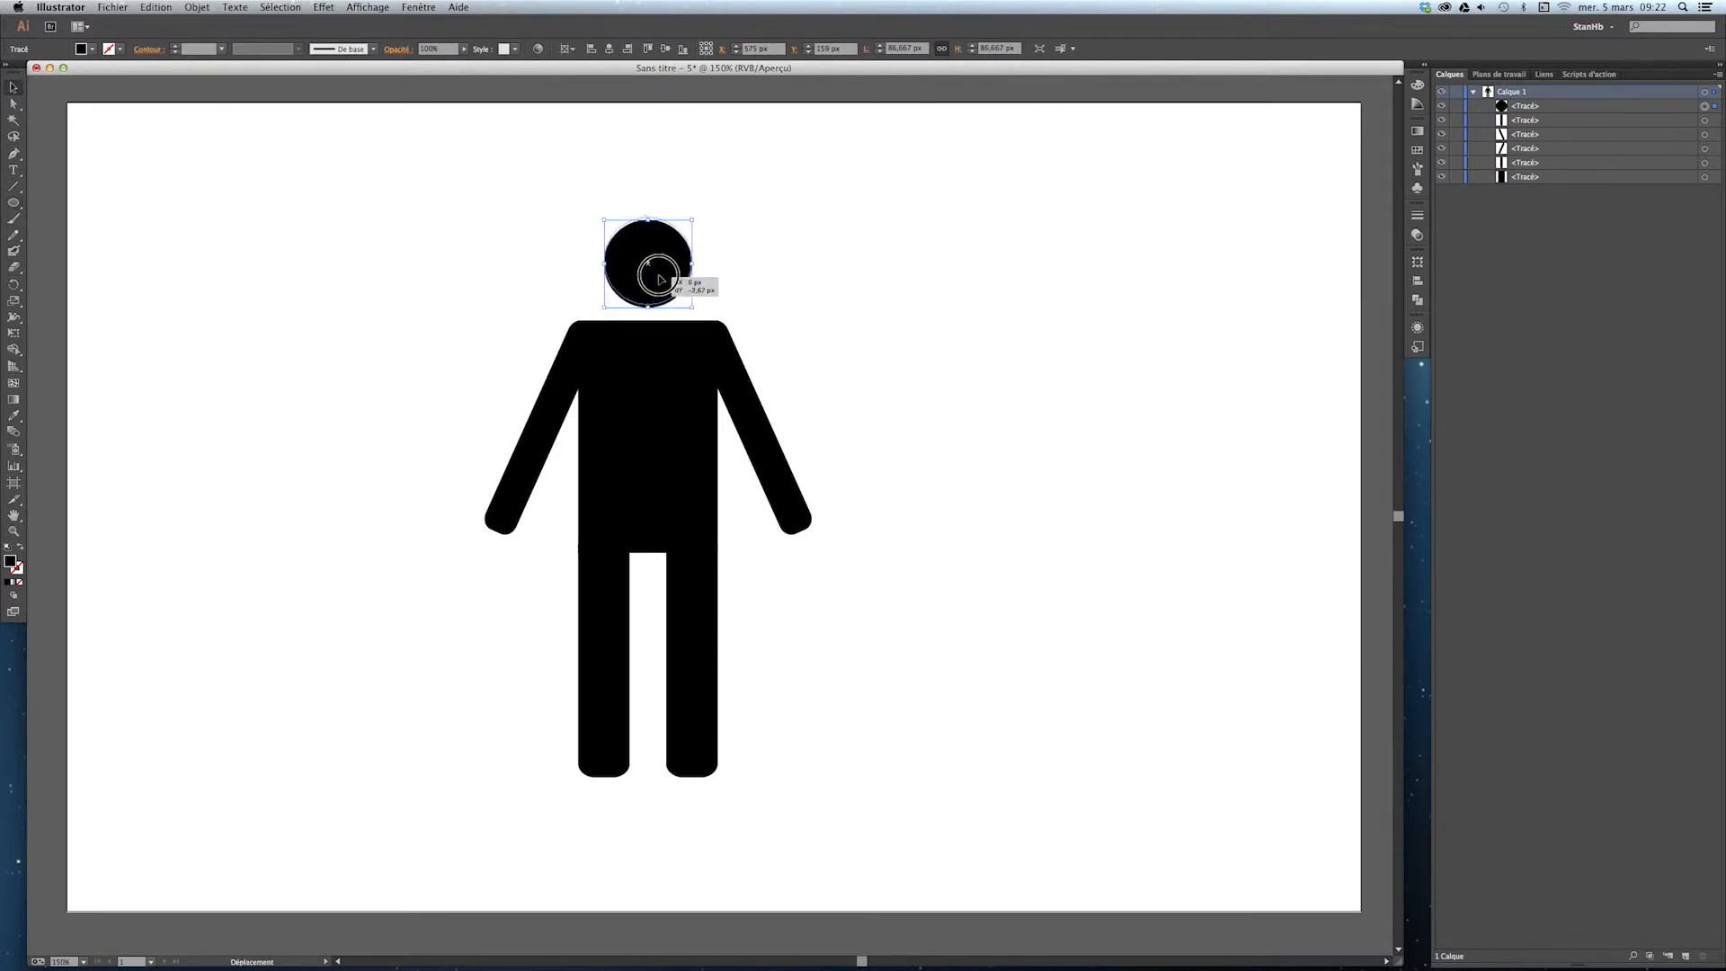
pyautogui.click(917, 286)
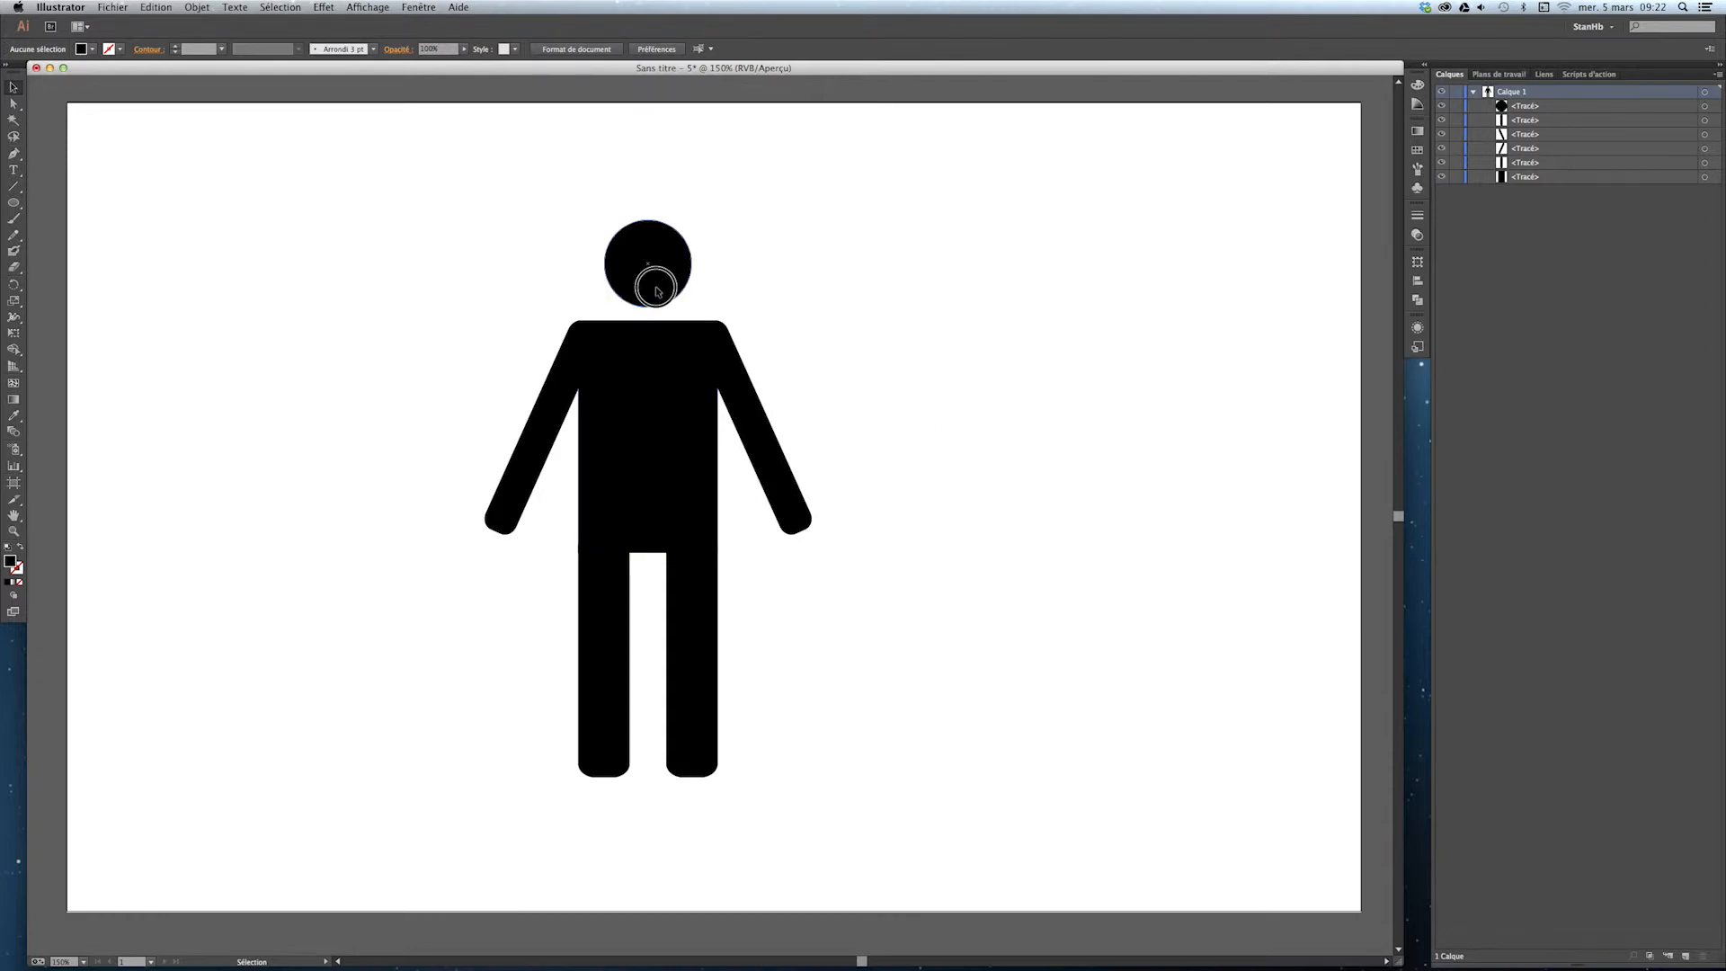
pyautogui.moveTo(655, 278); pyautogui.dragTo(660, 298)
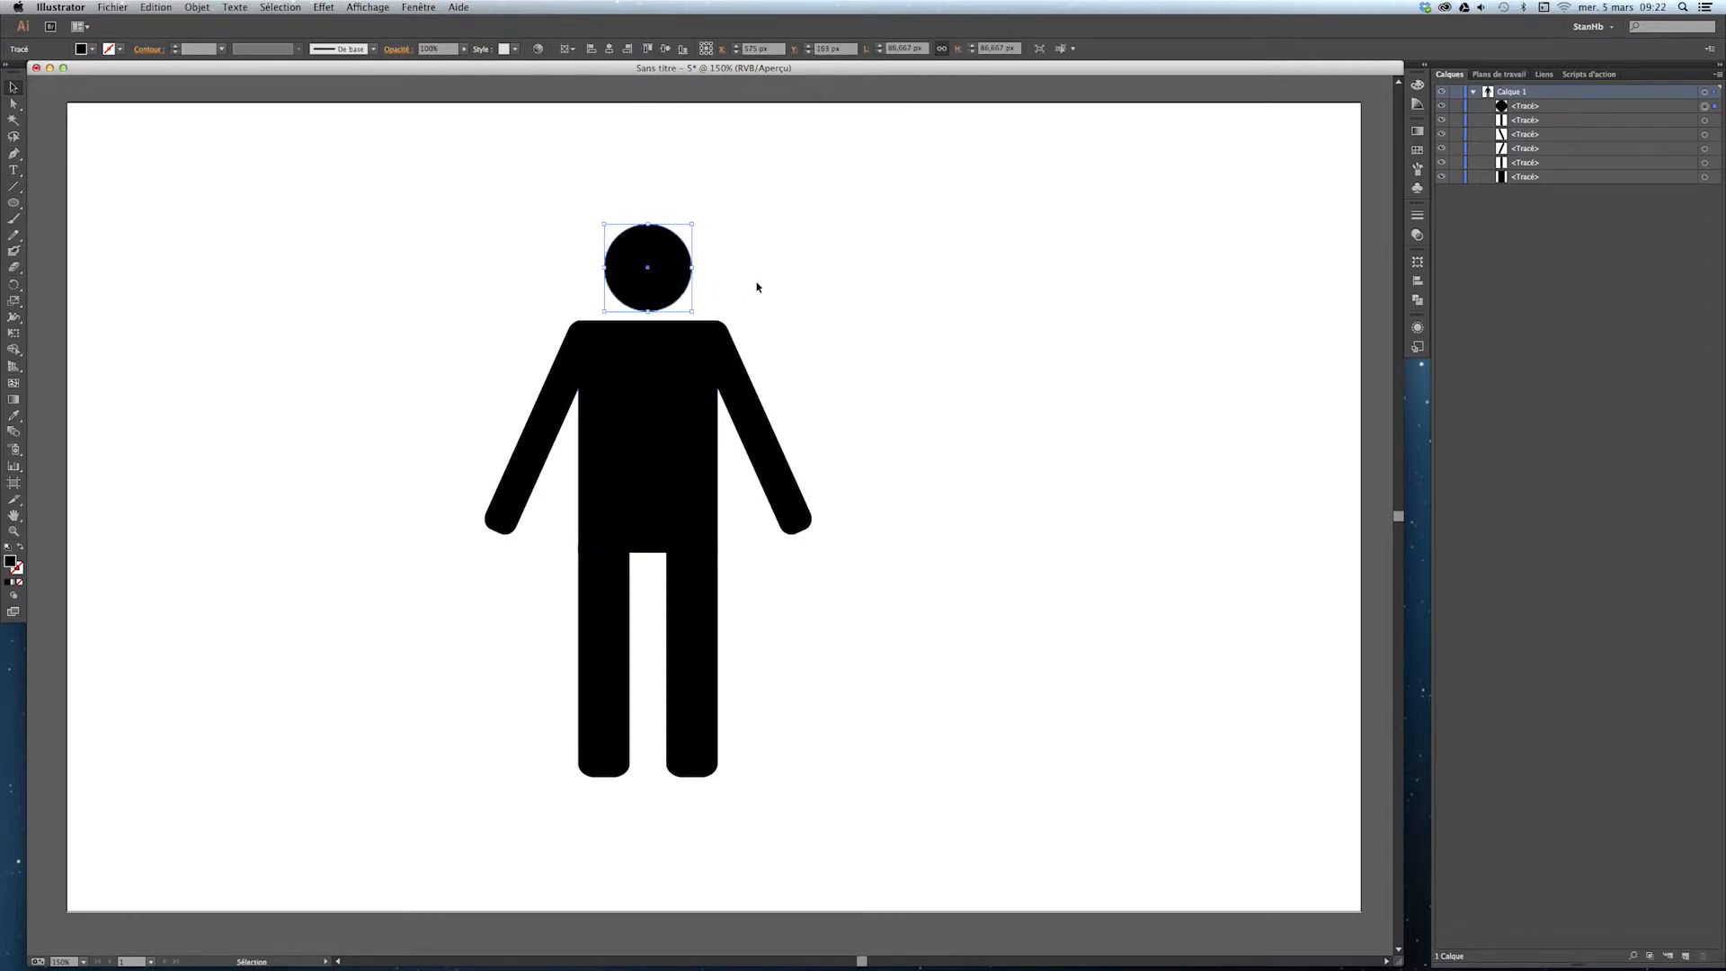
pyautogui.click(908, 275)
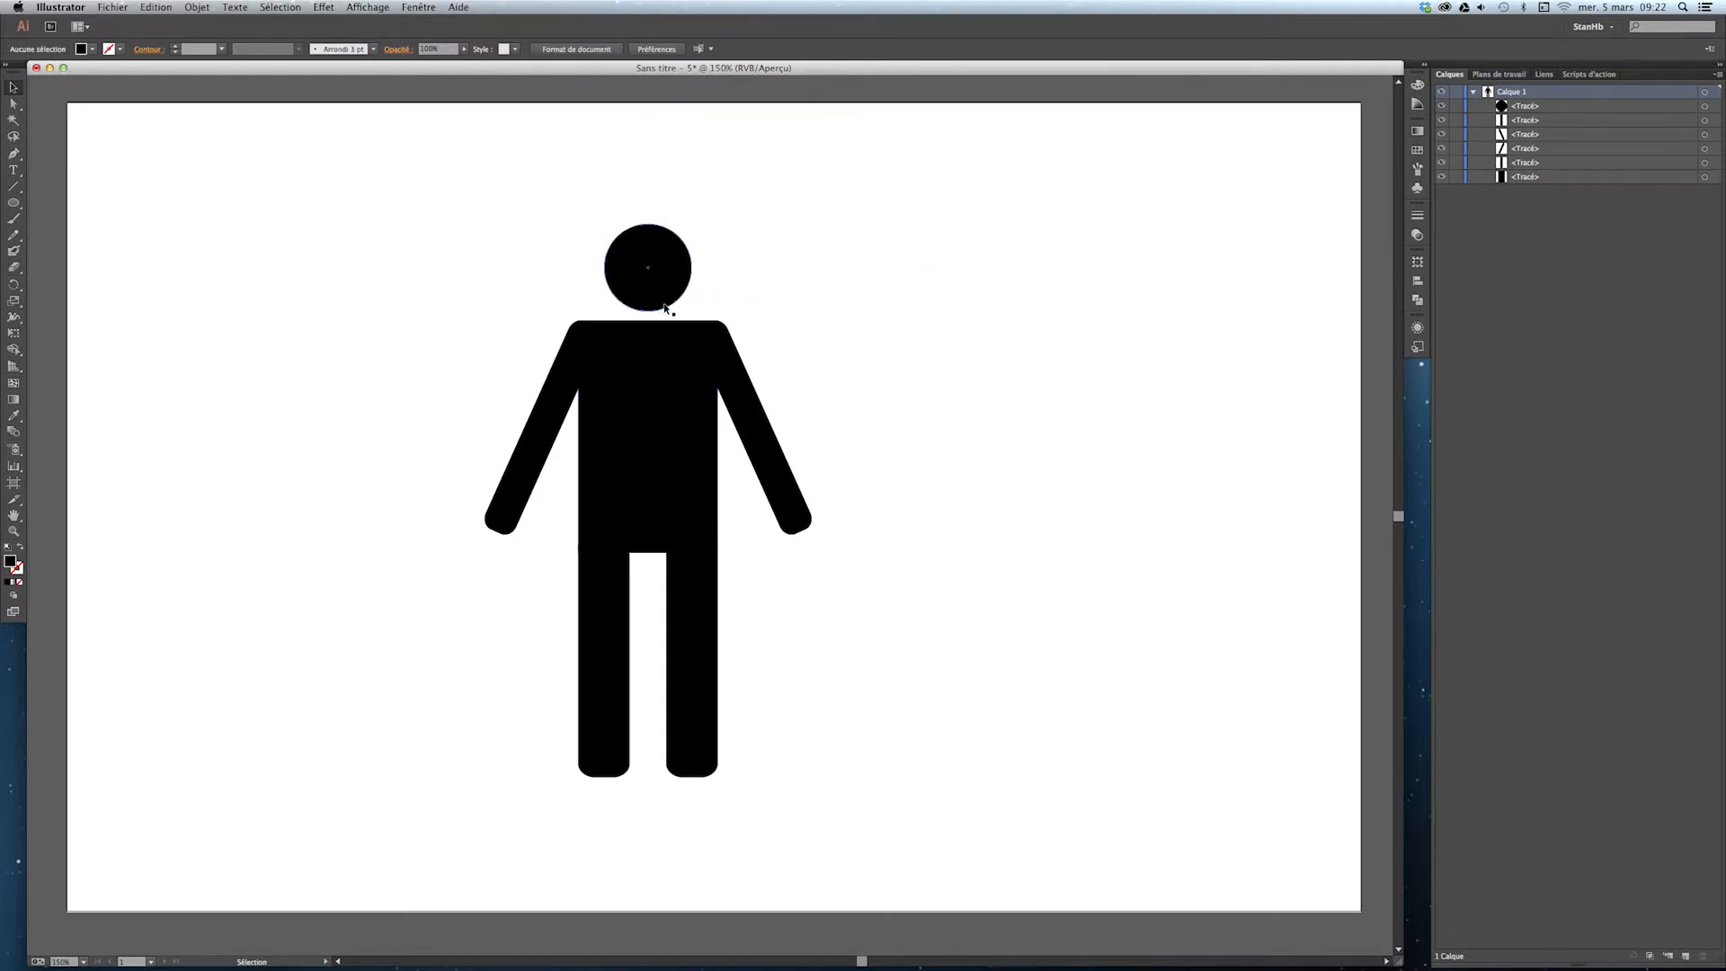
# Draw a rectangular neck about 26 by 31 px, centred between the head and torso and overlapping both
pyautogui.moveTo(15, 203); pyautogui.dragTo(54, 195)
pyautogui.moveTo(637, 301); pyautogui.dragTo(662, 331)
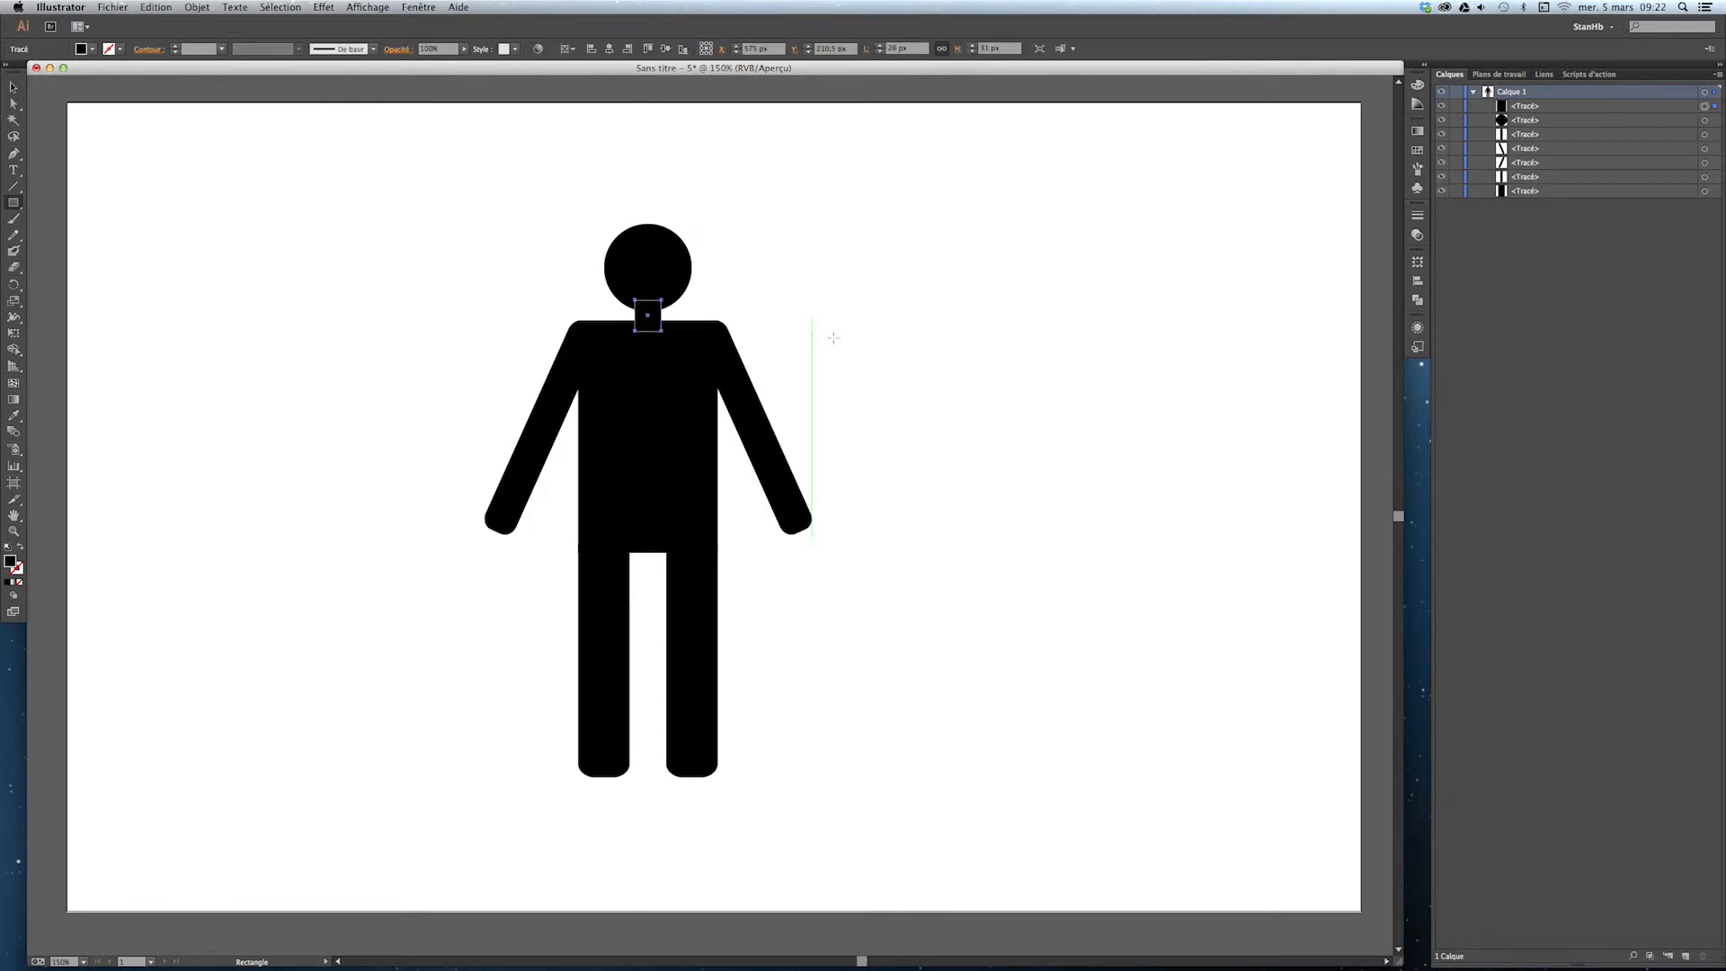
pyautogui.click(877, 354)
pyautogui.press('Escape')
pyautogui.press('v')
pyautogui.click(1018, 598)
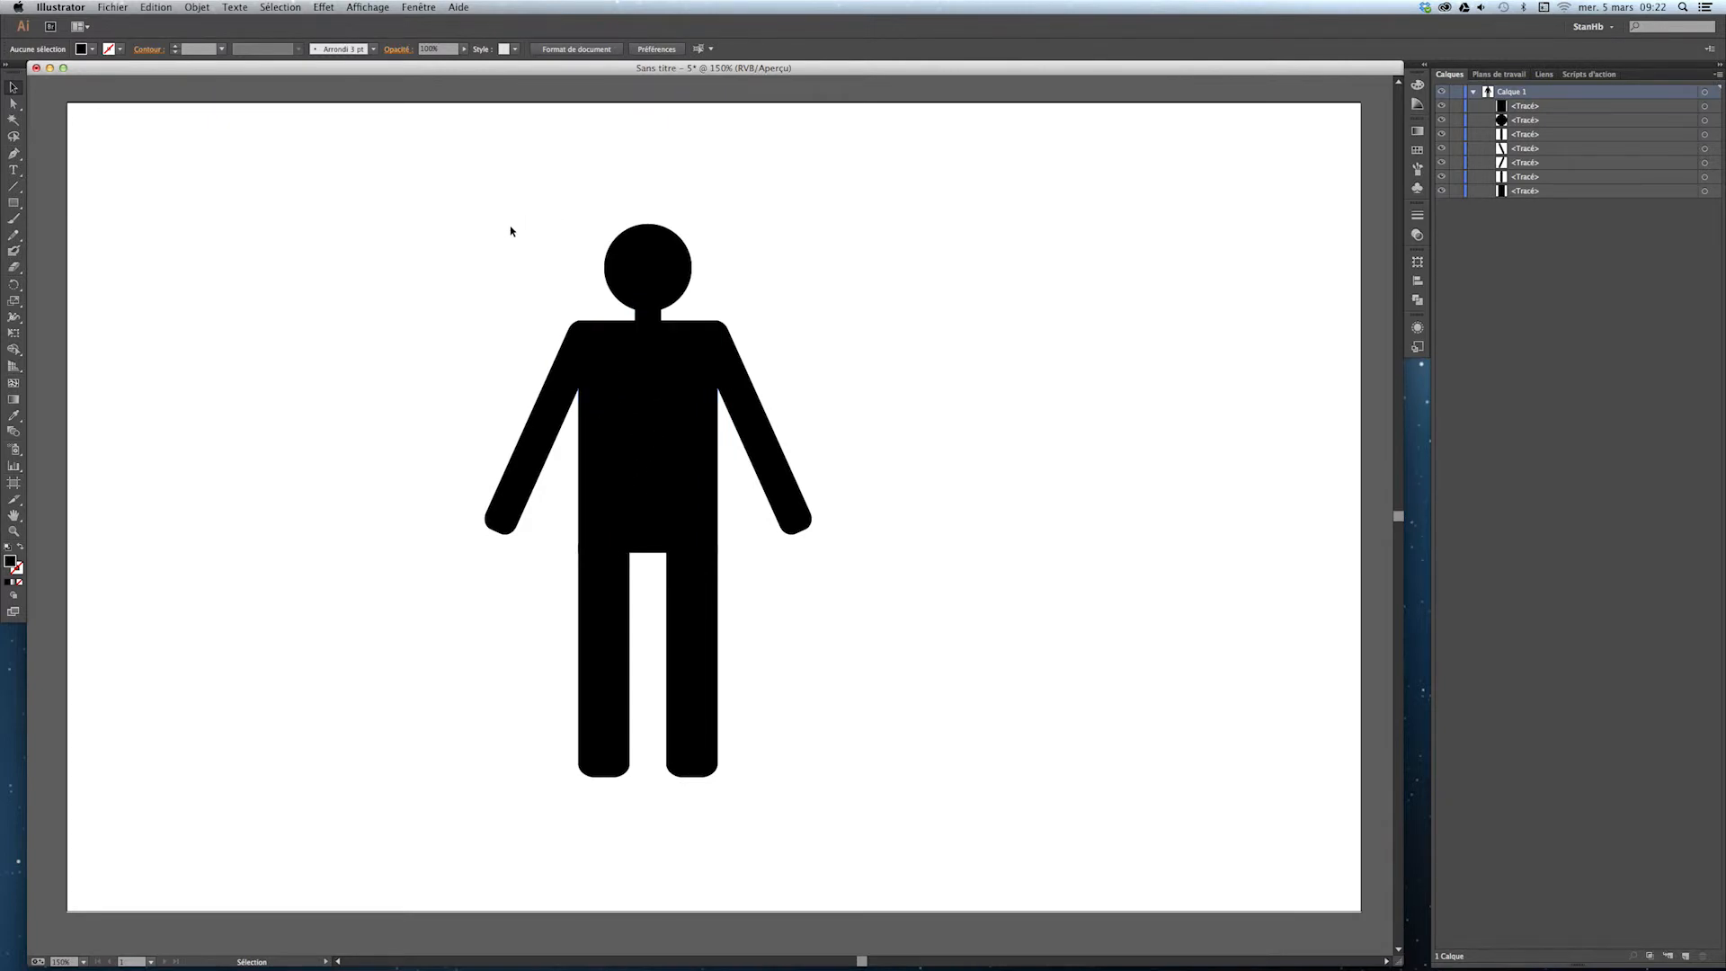
# Centre the head and neck horizontally on the torso, using the torso as the alignment key object
pyautogui.moveTo(623, 182); pyautogui.dragTo(672, 393)
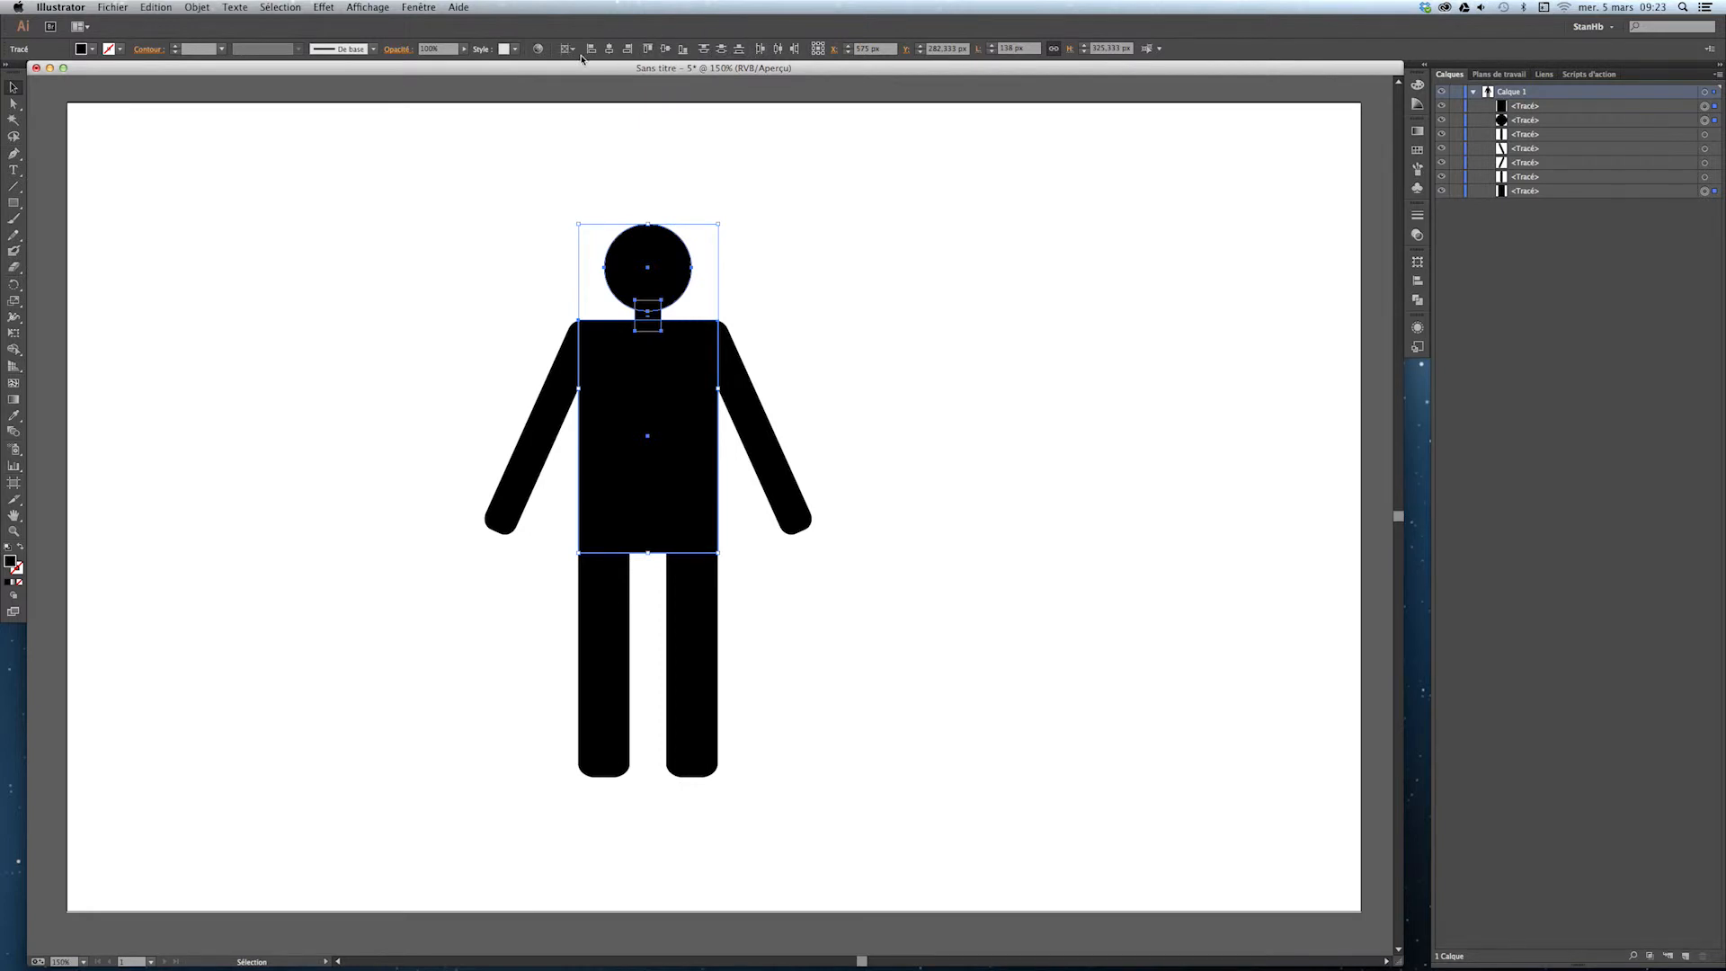
pyautogui.click(417, 8)
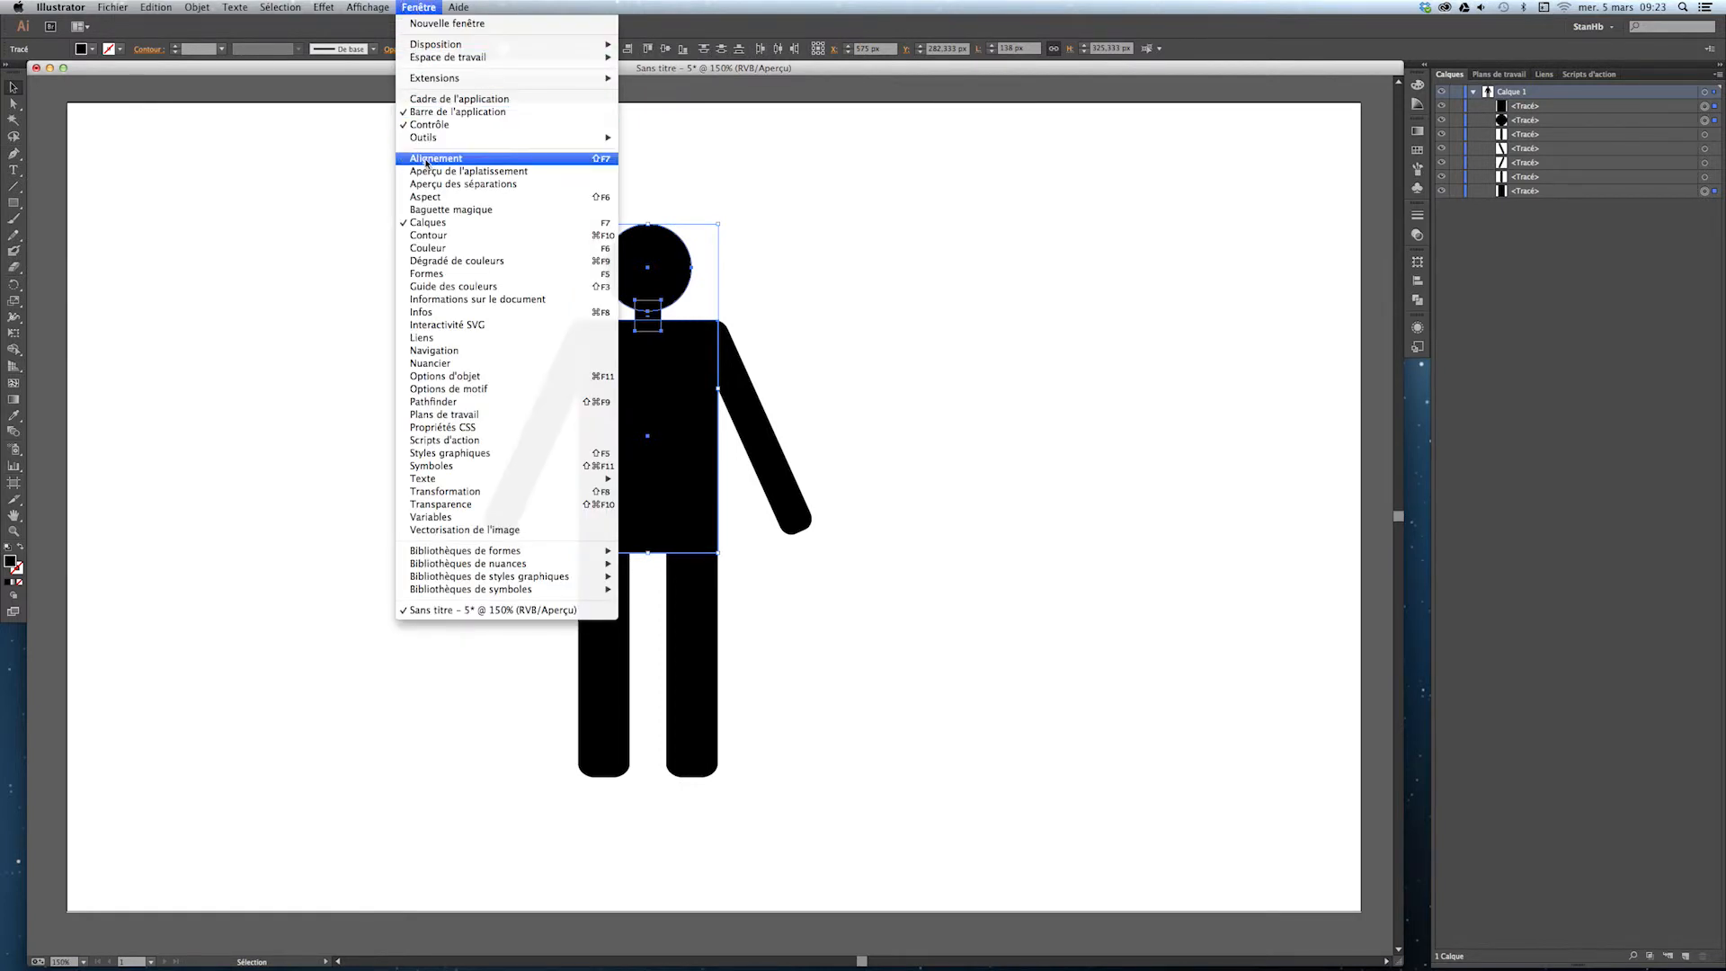
pyautogui.click(431, 8)
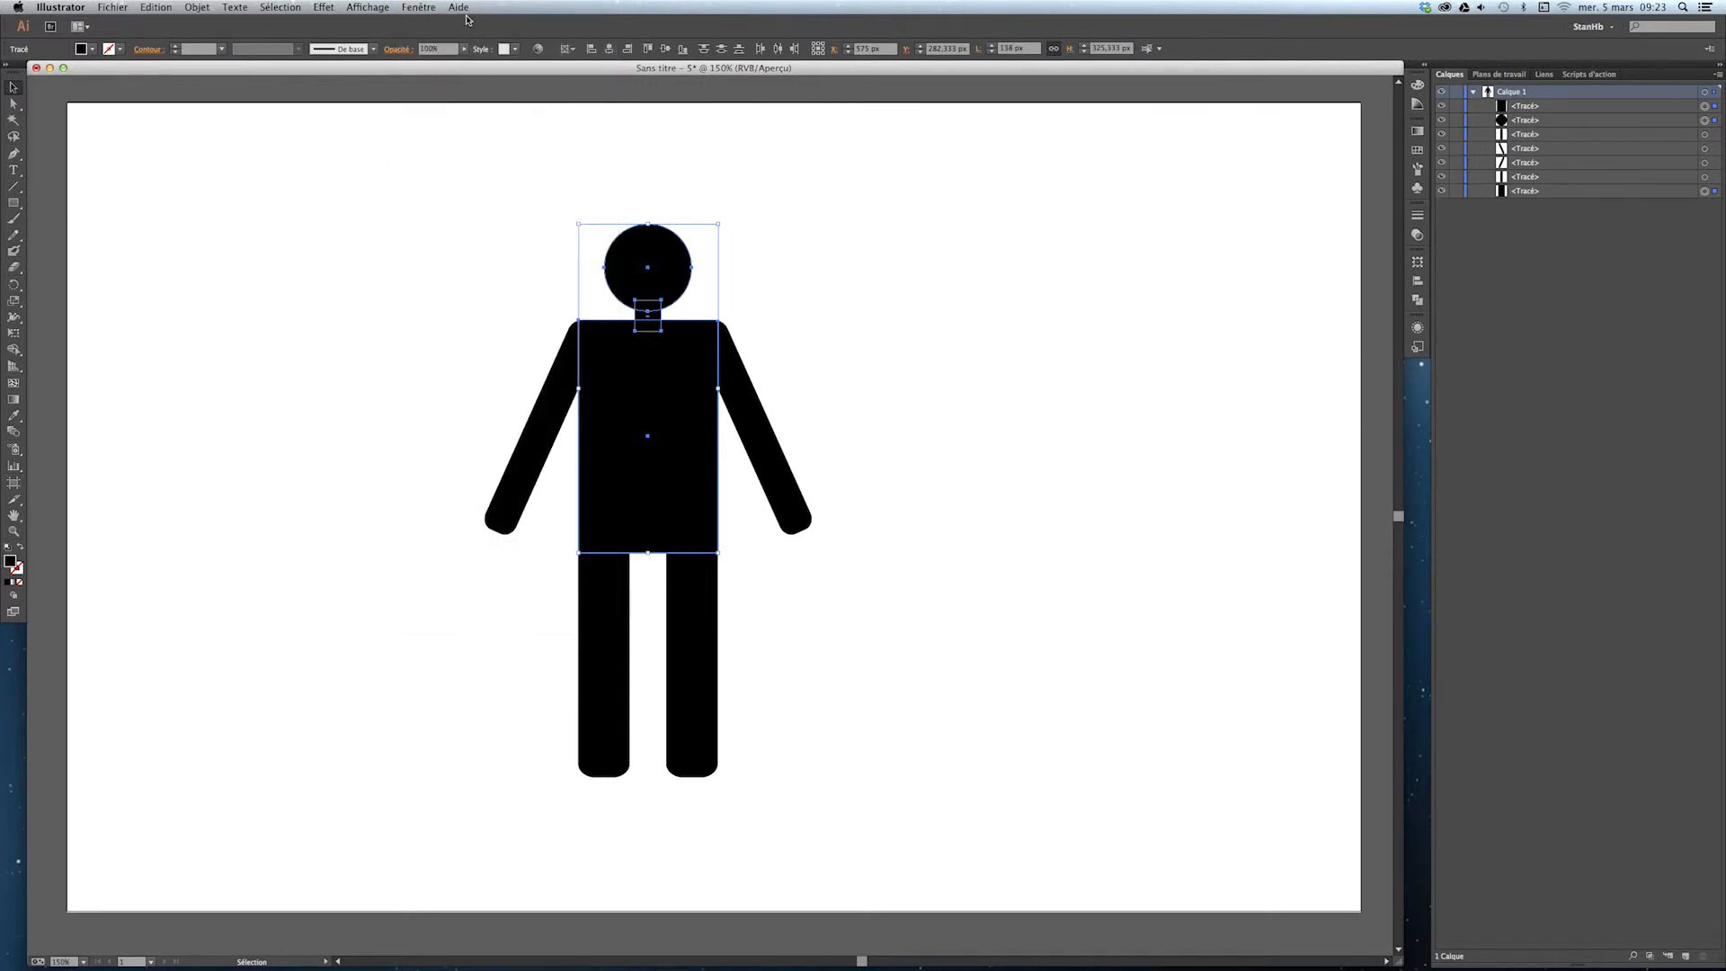
pyautogui.click(1418, 283)
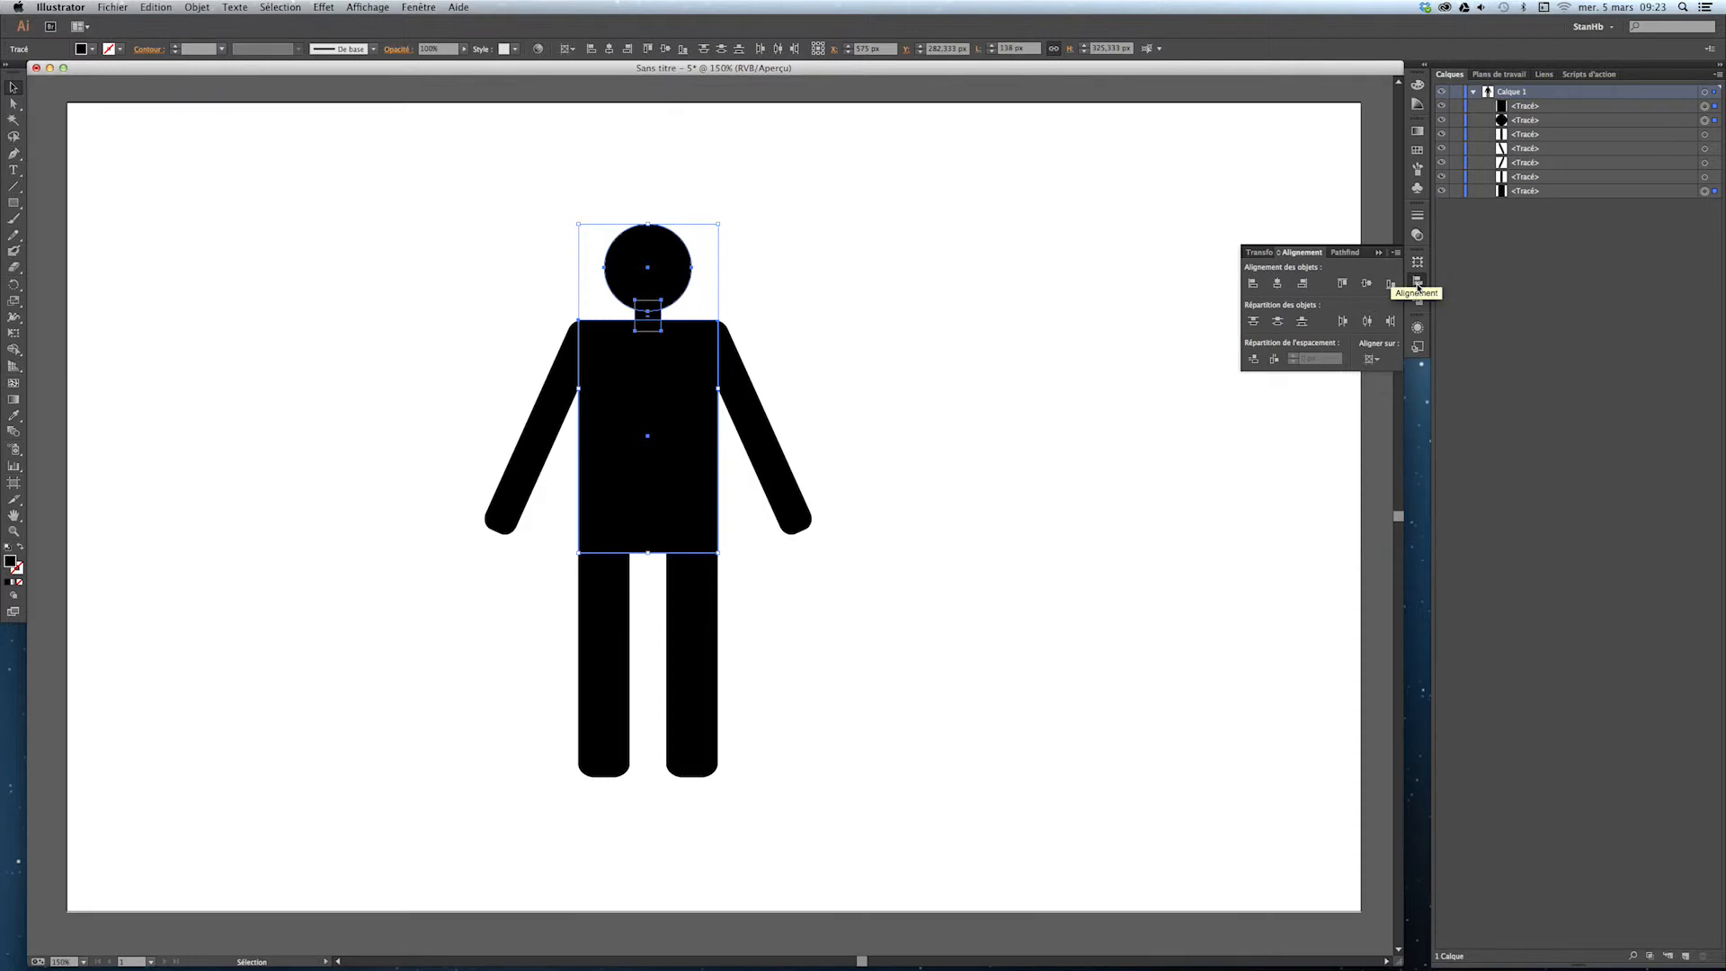
pyautogui.click(1418, 283)
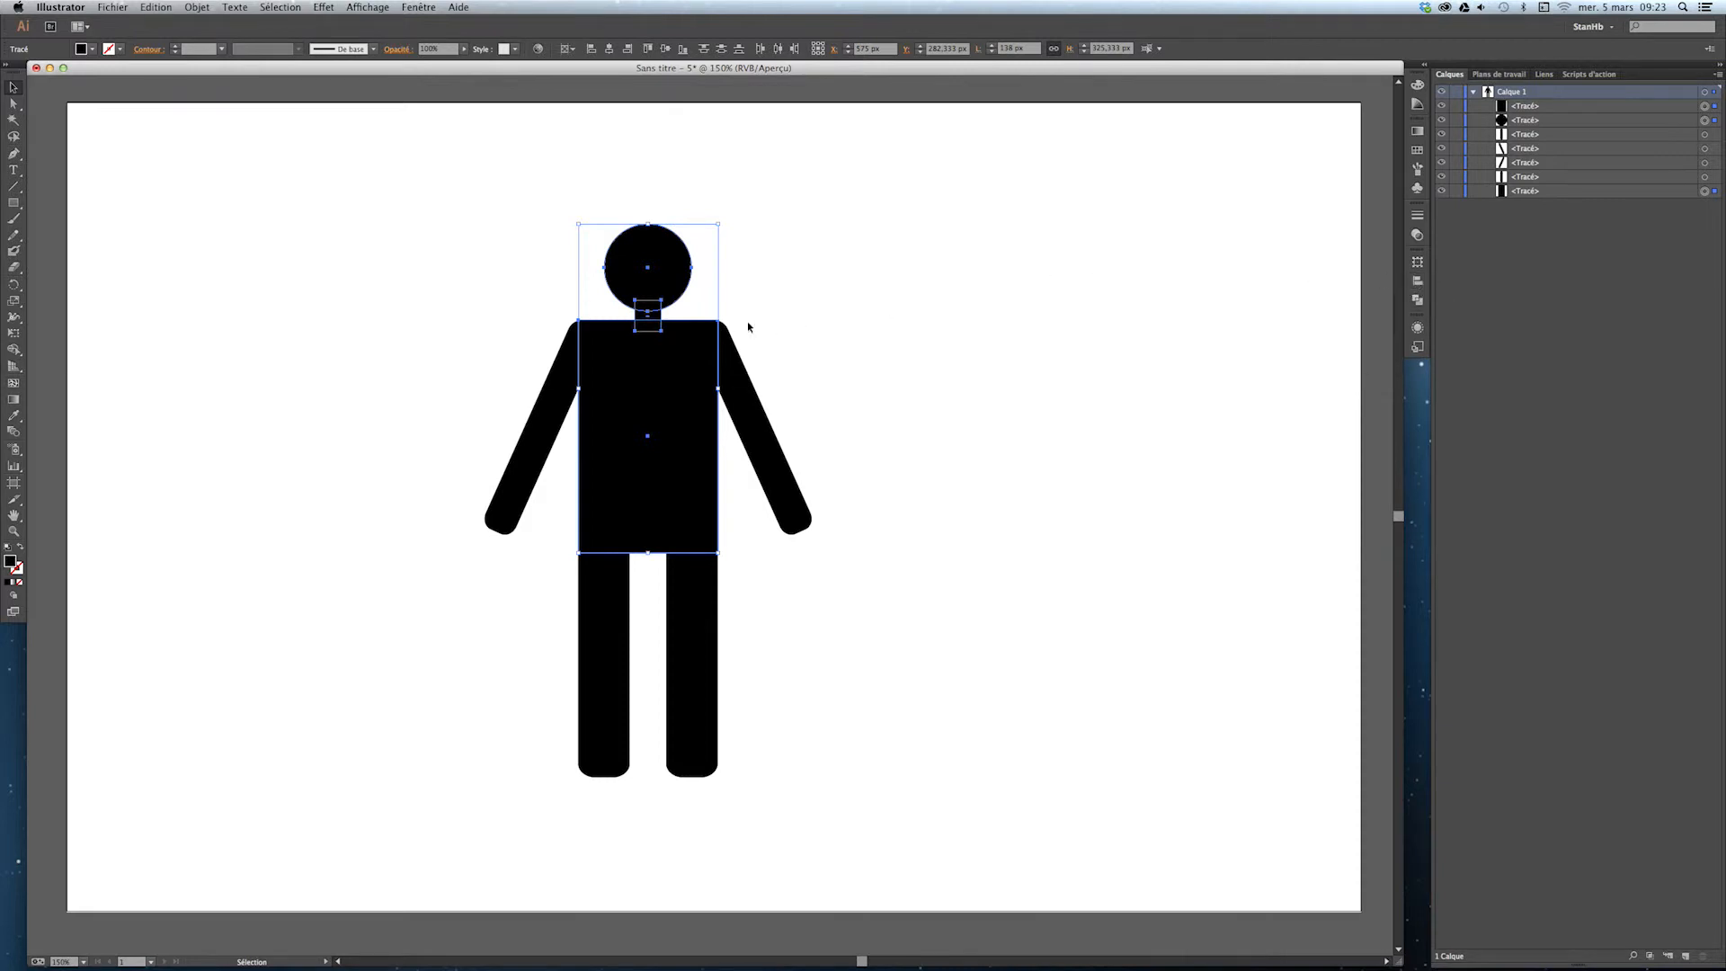
pyautogui.click(574, 52)
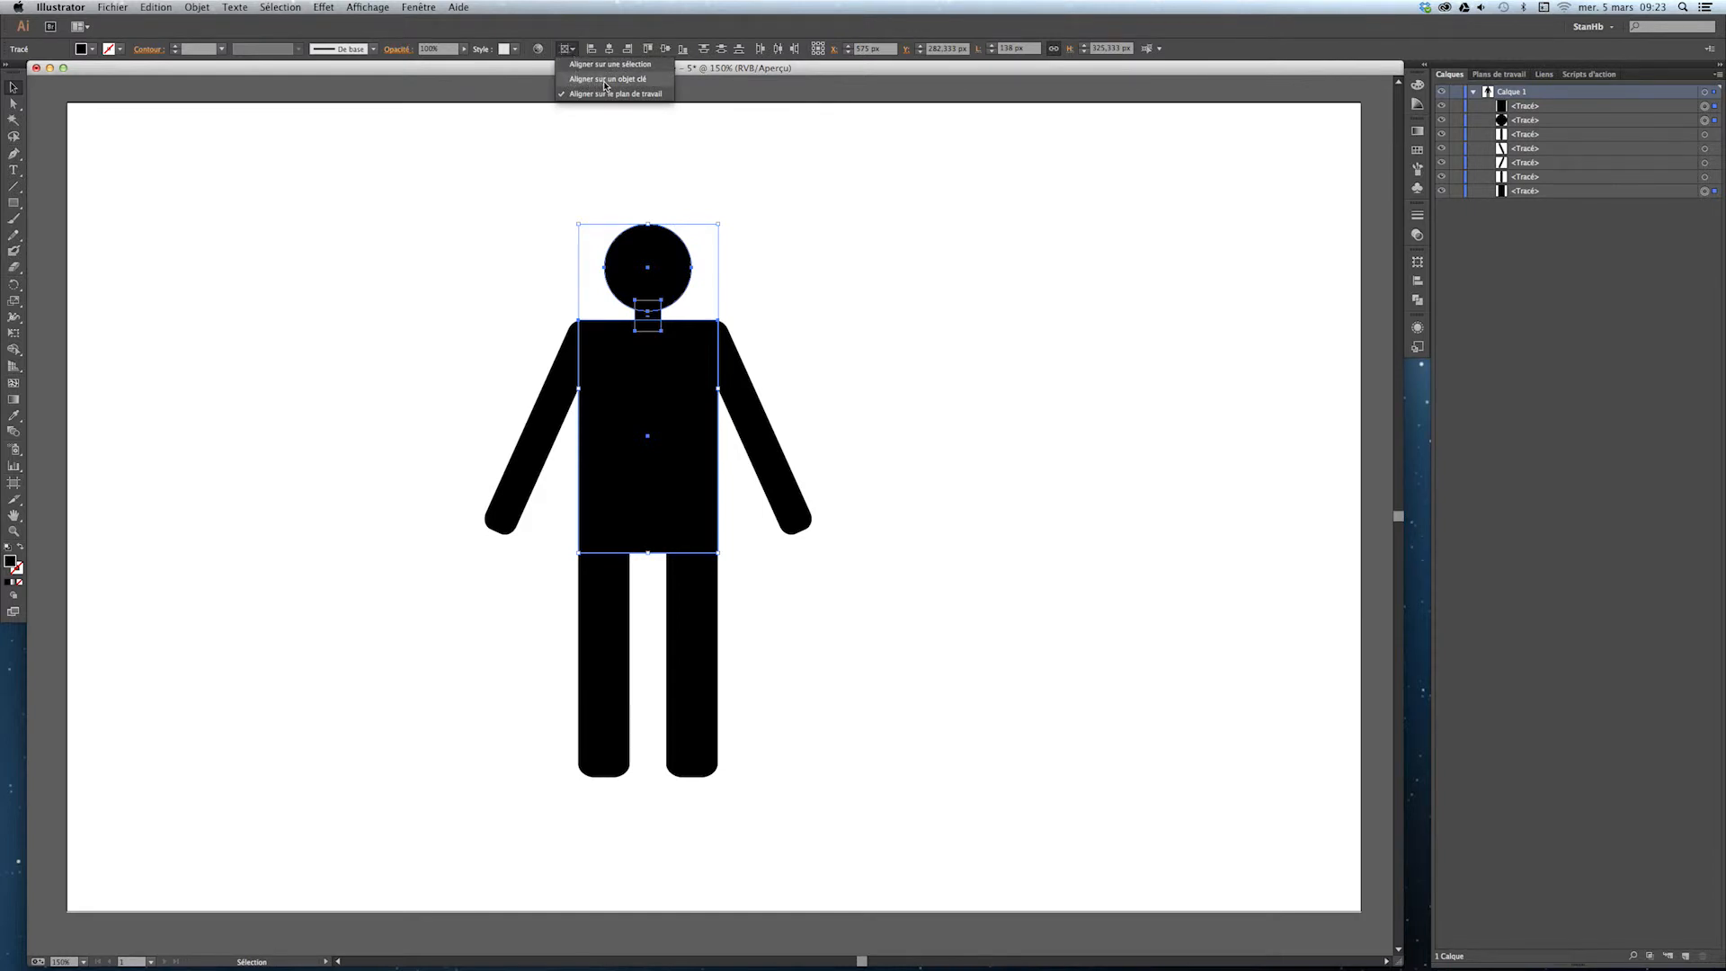
pyautogui.click(606, 80)
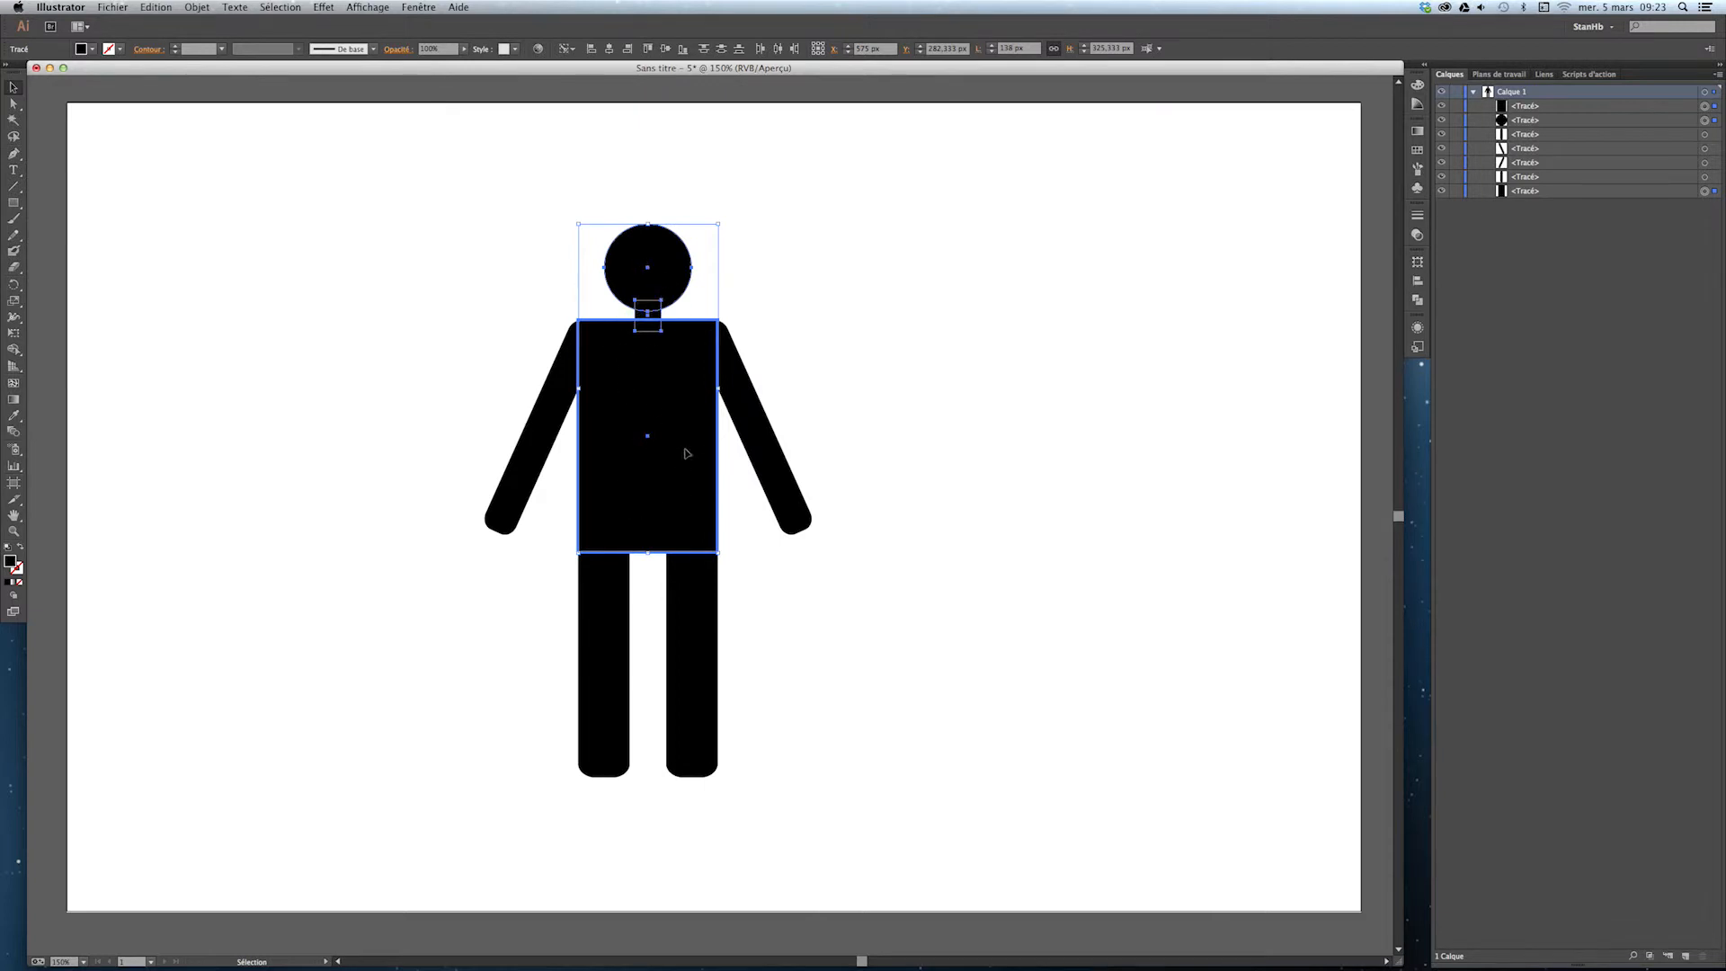
pyautogui.click(608, 49)
pyautogui.click(609, 48)
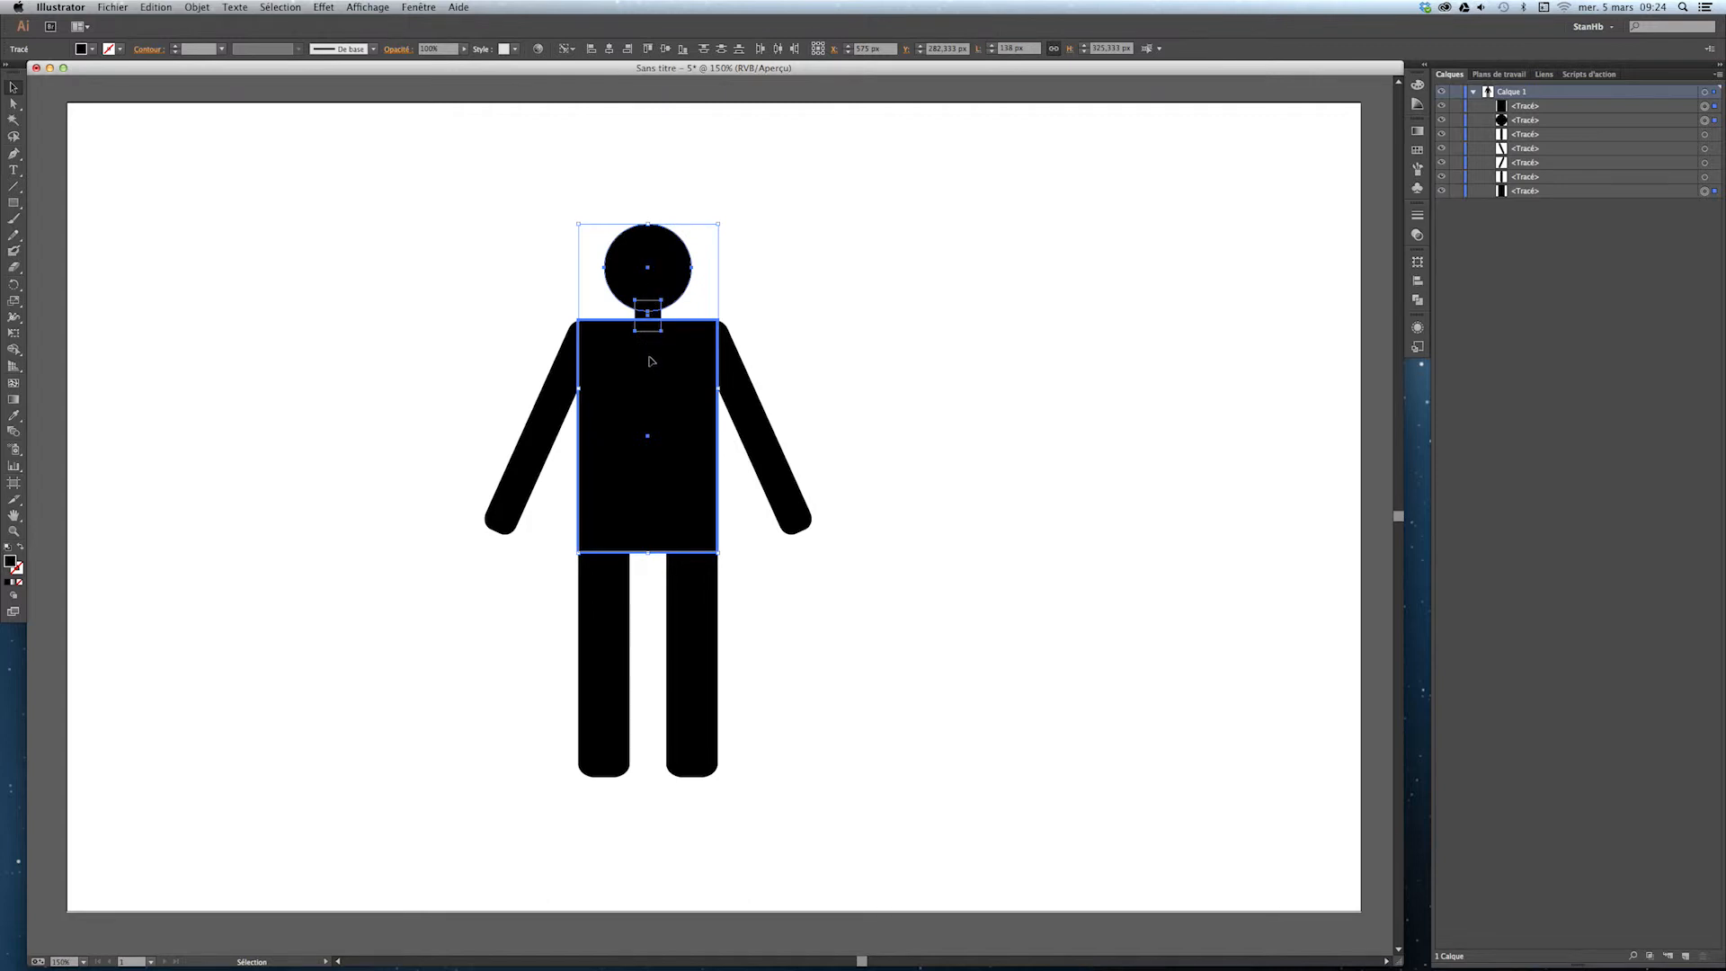
# Try left-aligning the head and neck to the torso, and centre them horizontally again
pyautogui.click(592, 51)
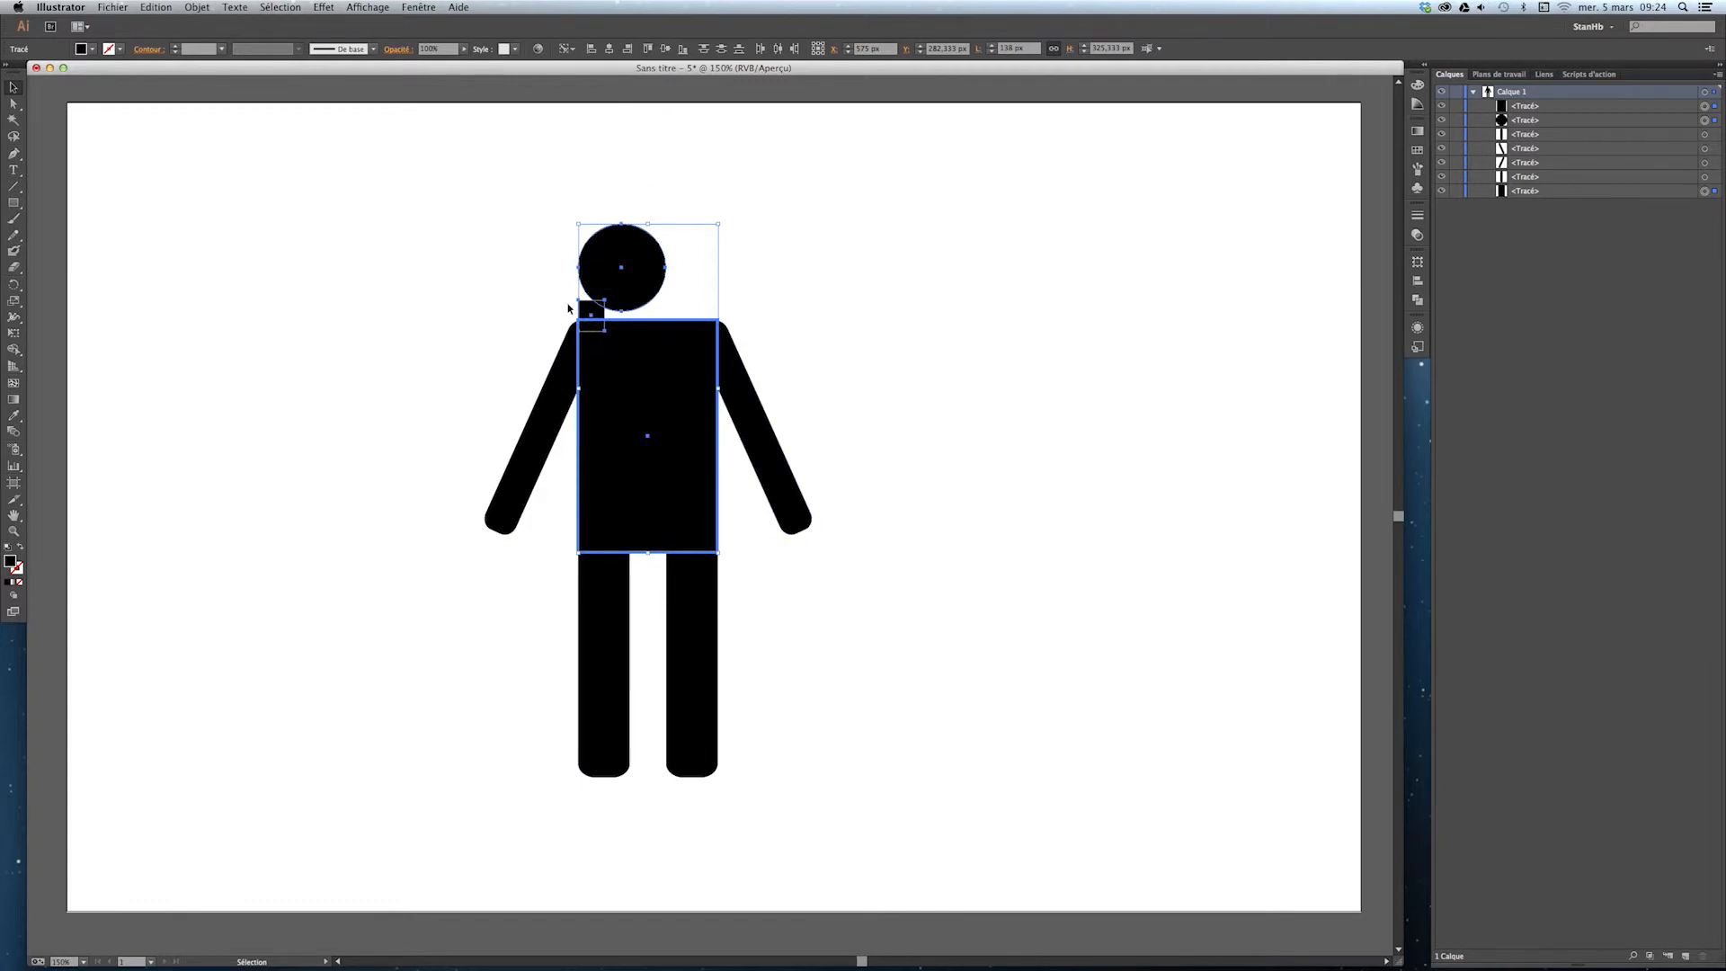
pyautogui.click(609, 49)
pyautogui.click(853, 294)
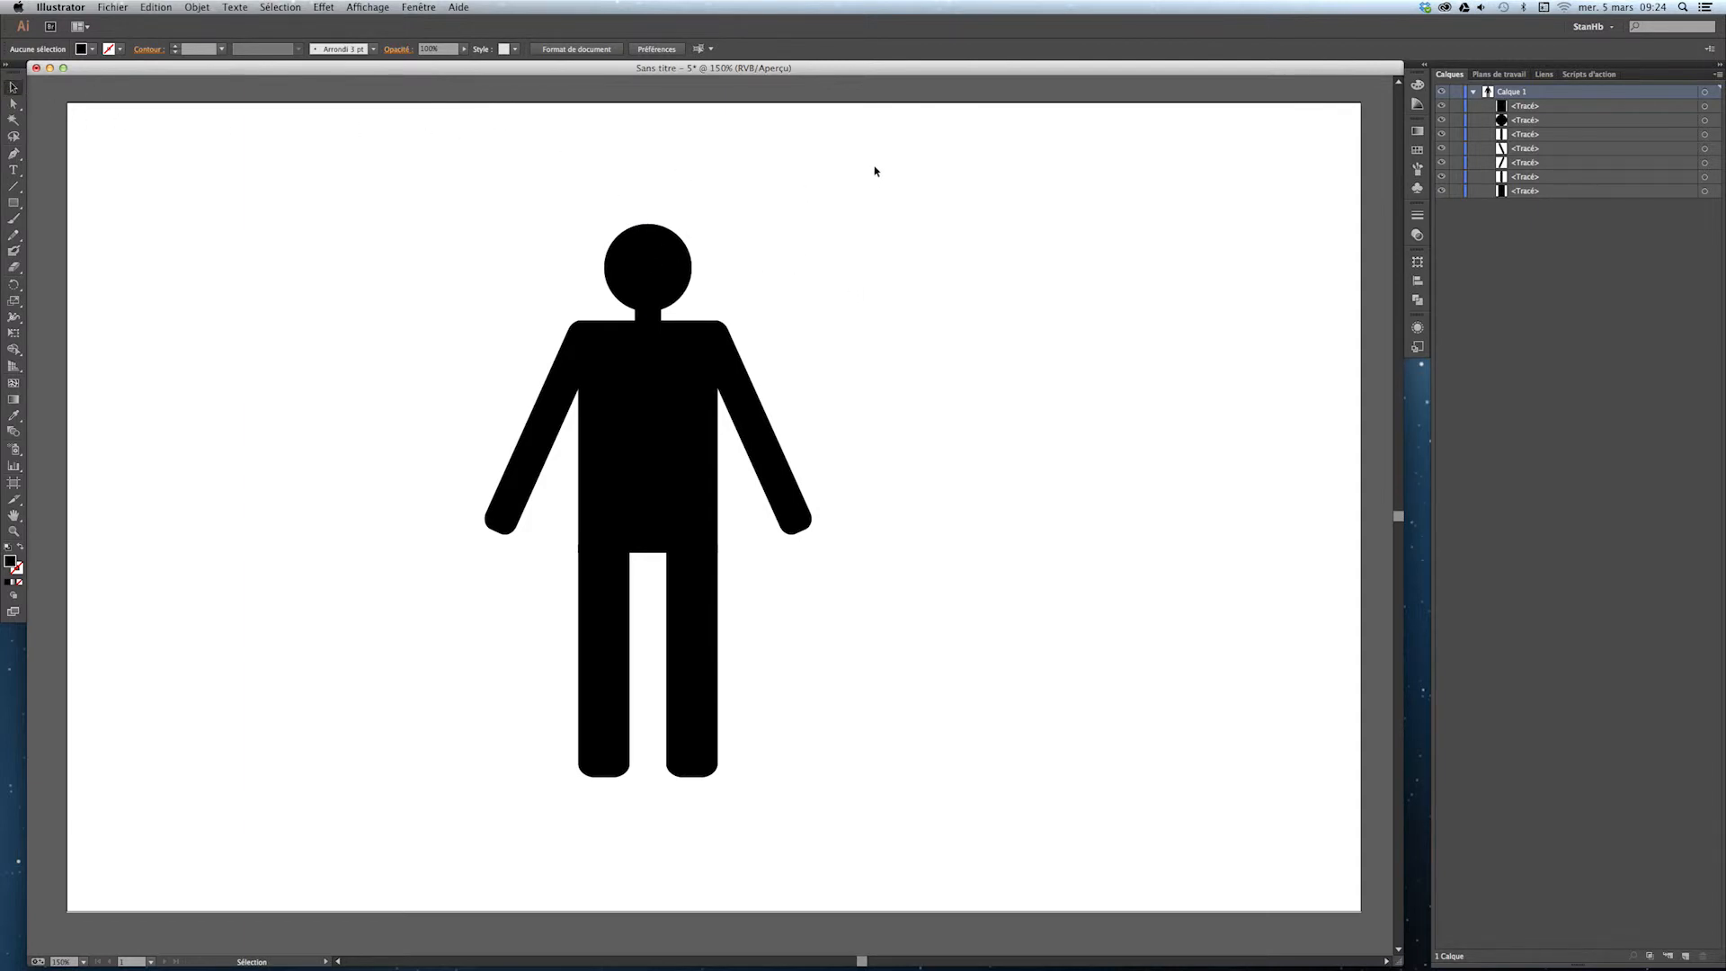
pyautogui.moveTo(876, 167); pyautogui.dragTo(432, 814)
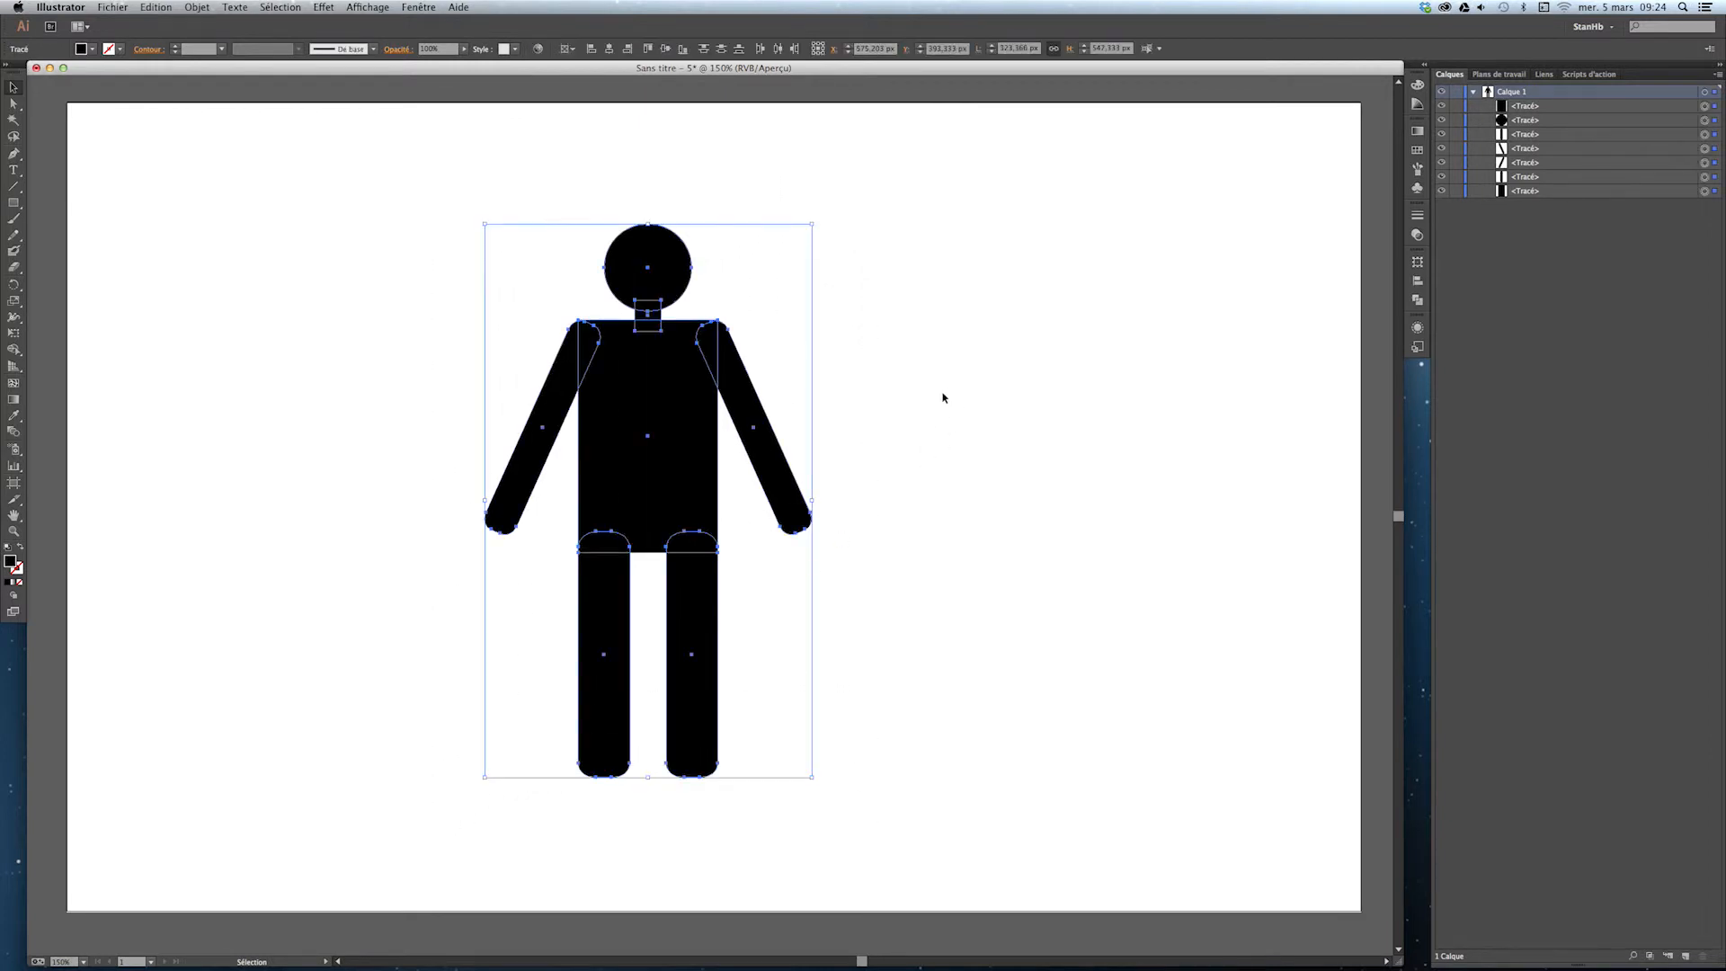
pyautogui.click(965, 371)
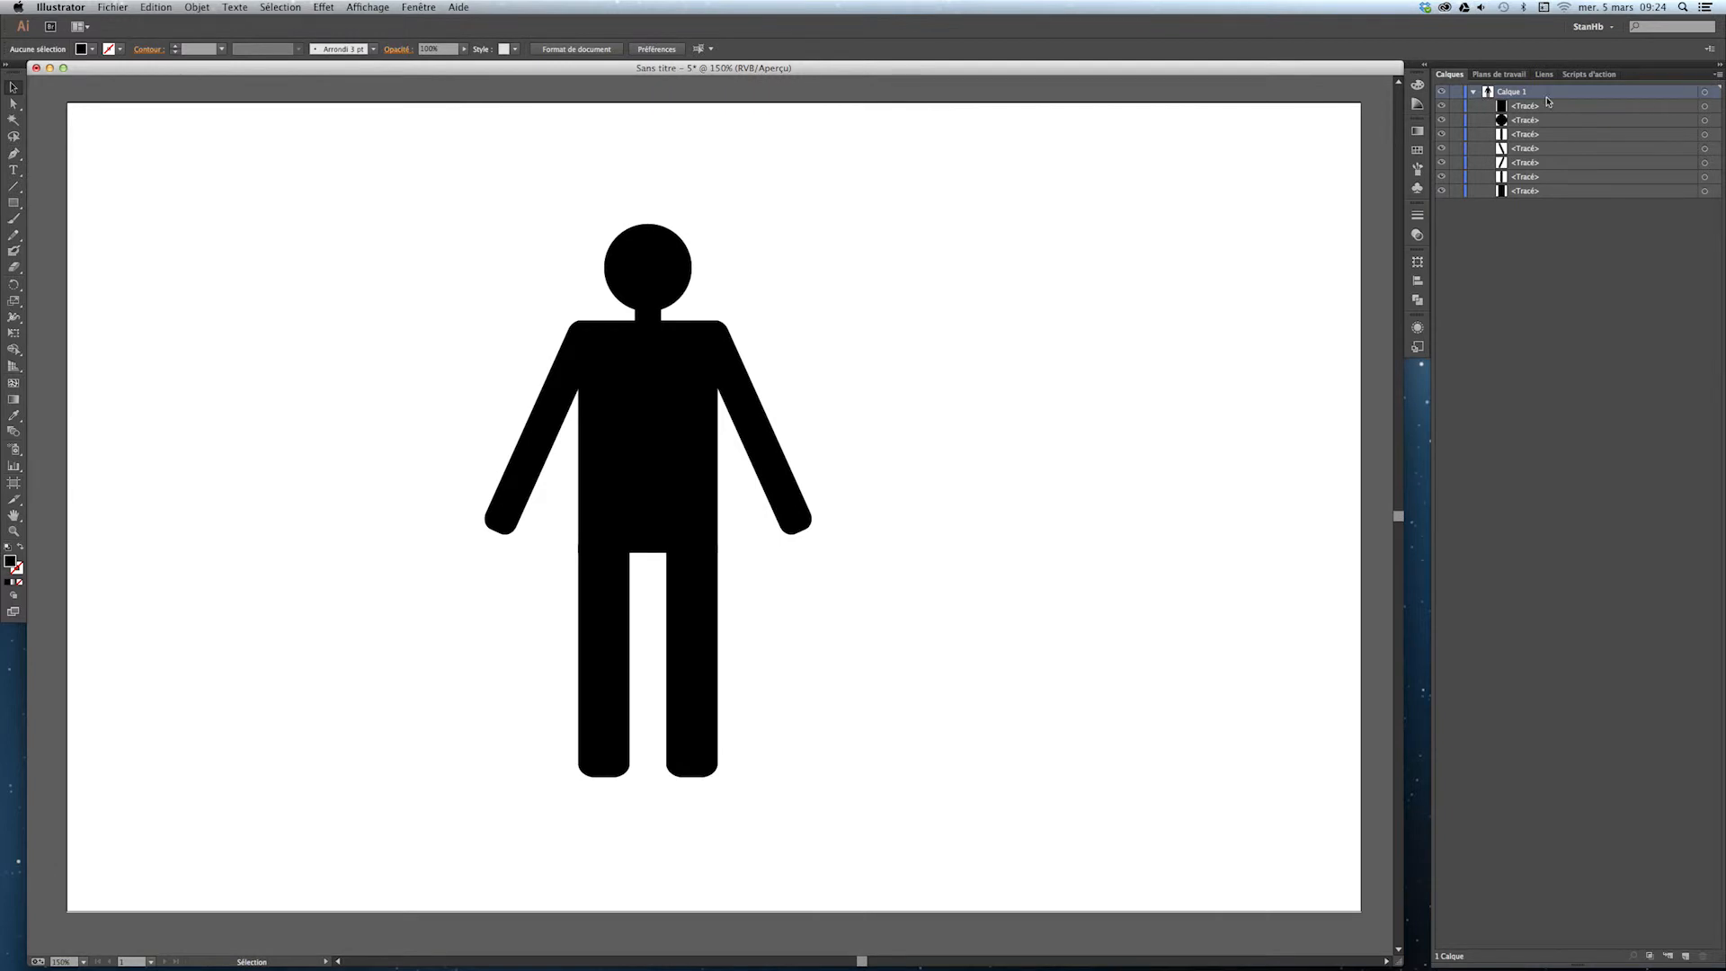
# Fill all the shapes of the figure with the pure RGB blue swatch
pyautogui.click(1704, 92)
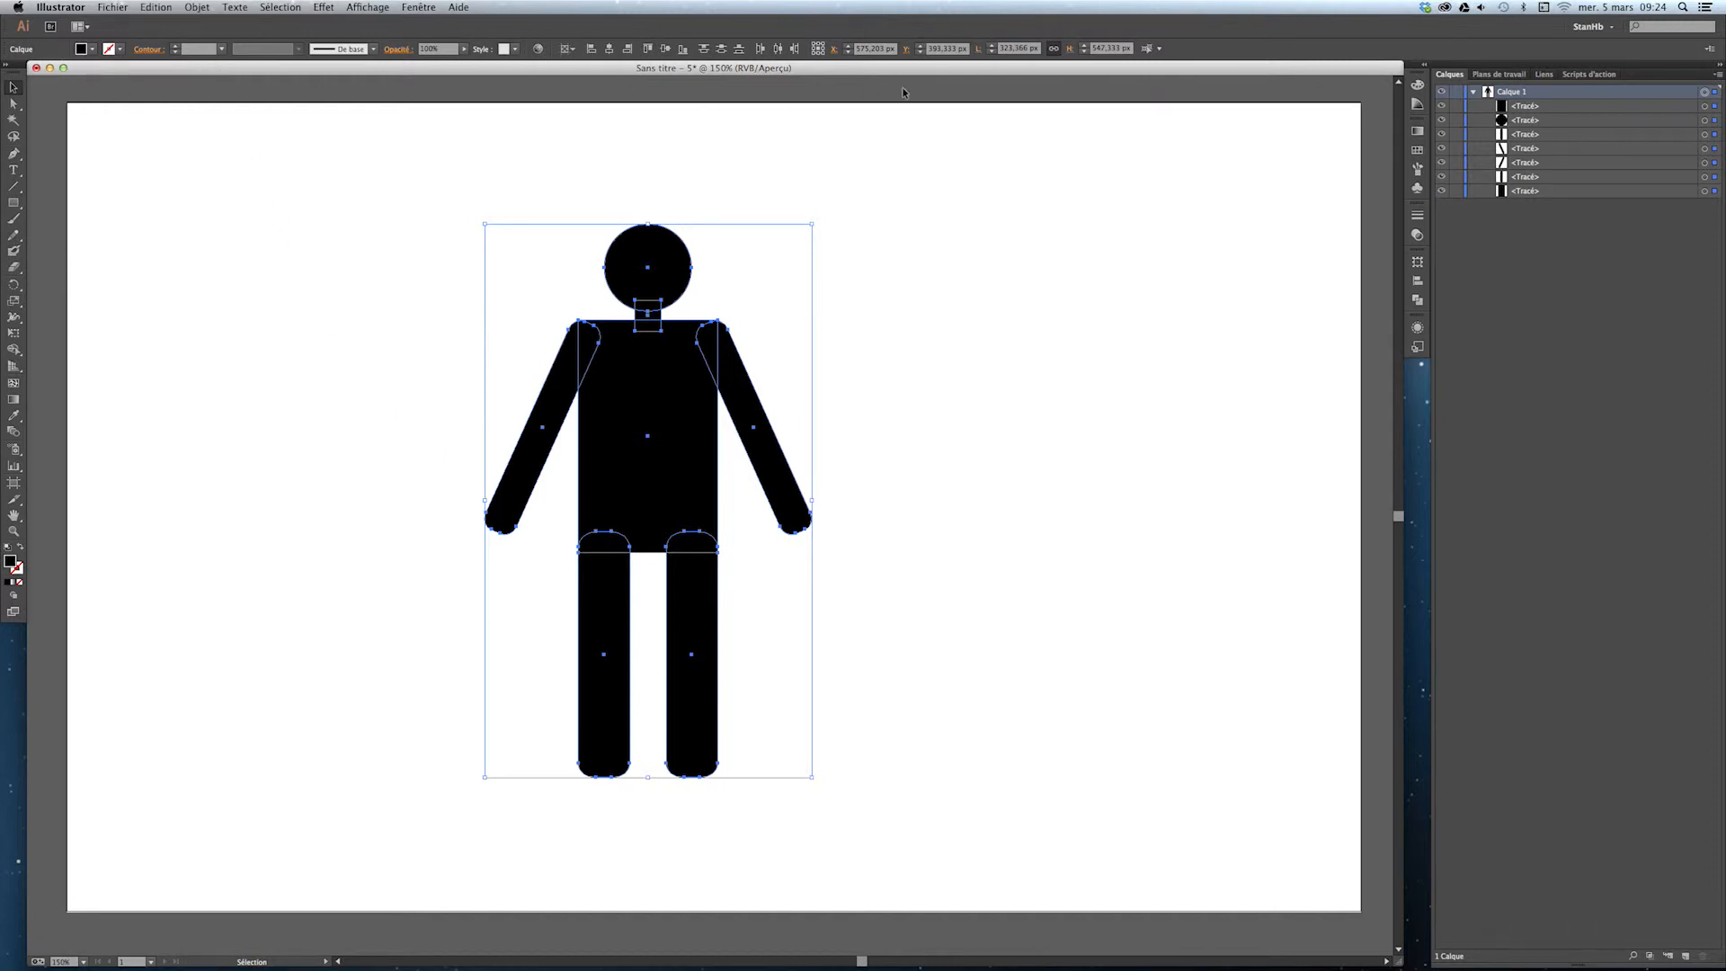
pyautogui.click(90, 50)
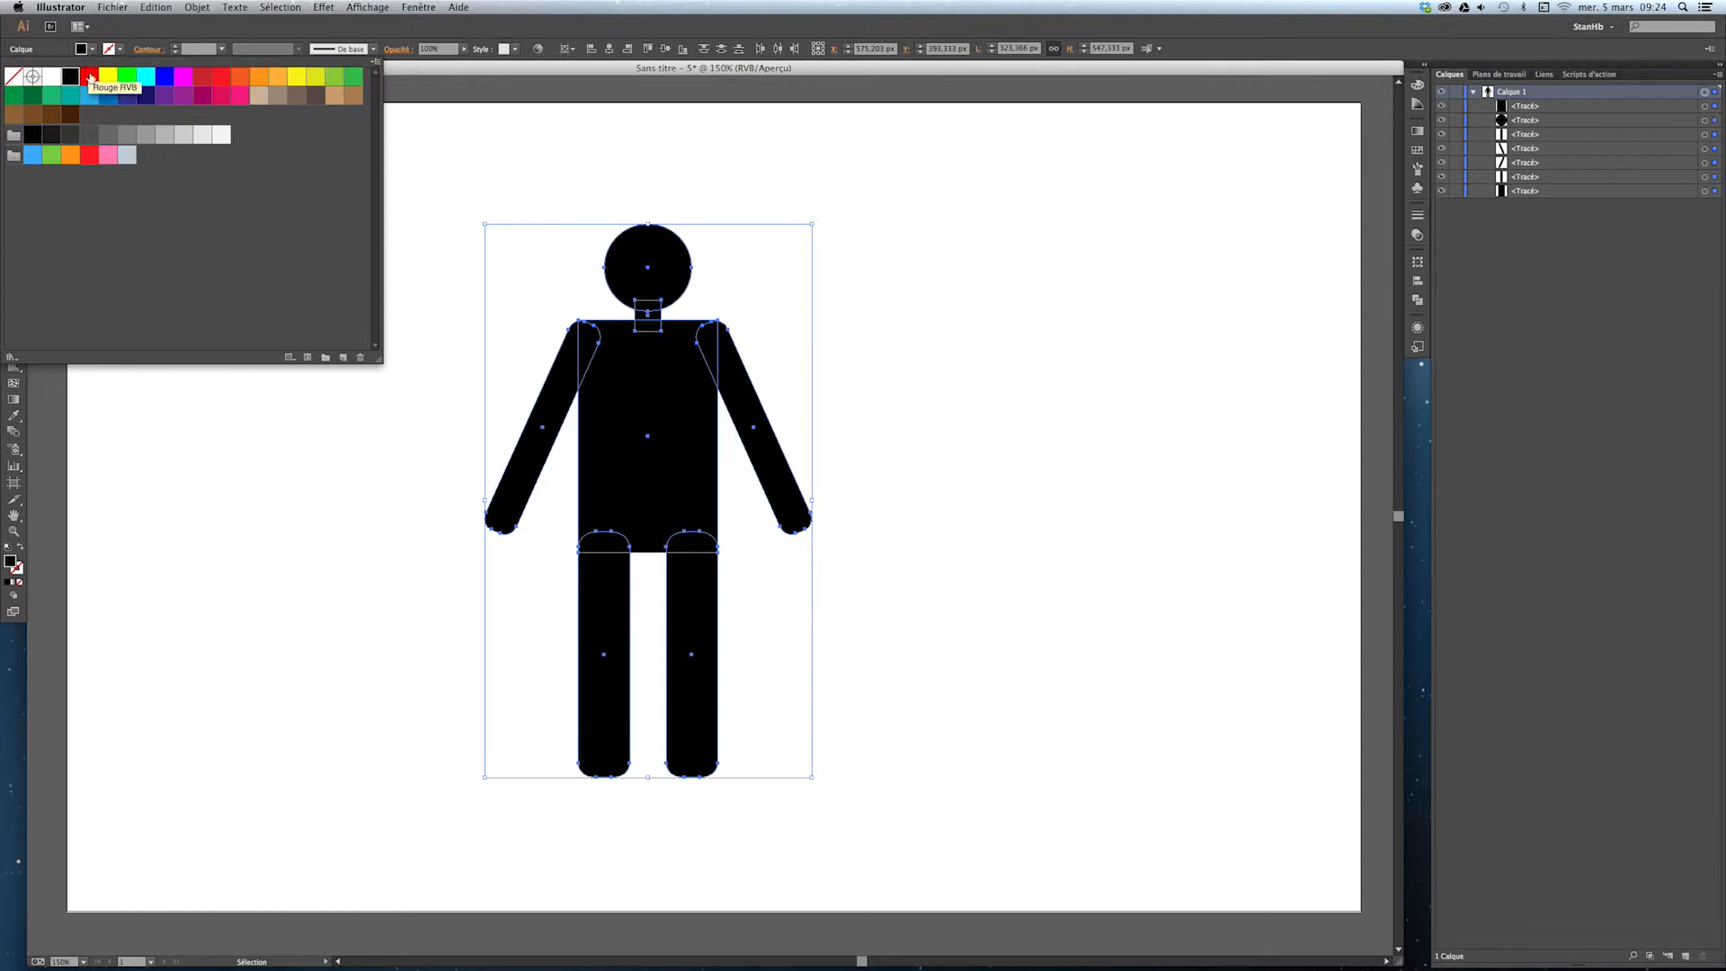
pyautogui.click(164, 79)
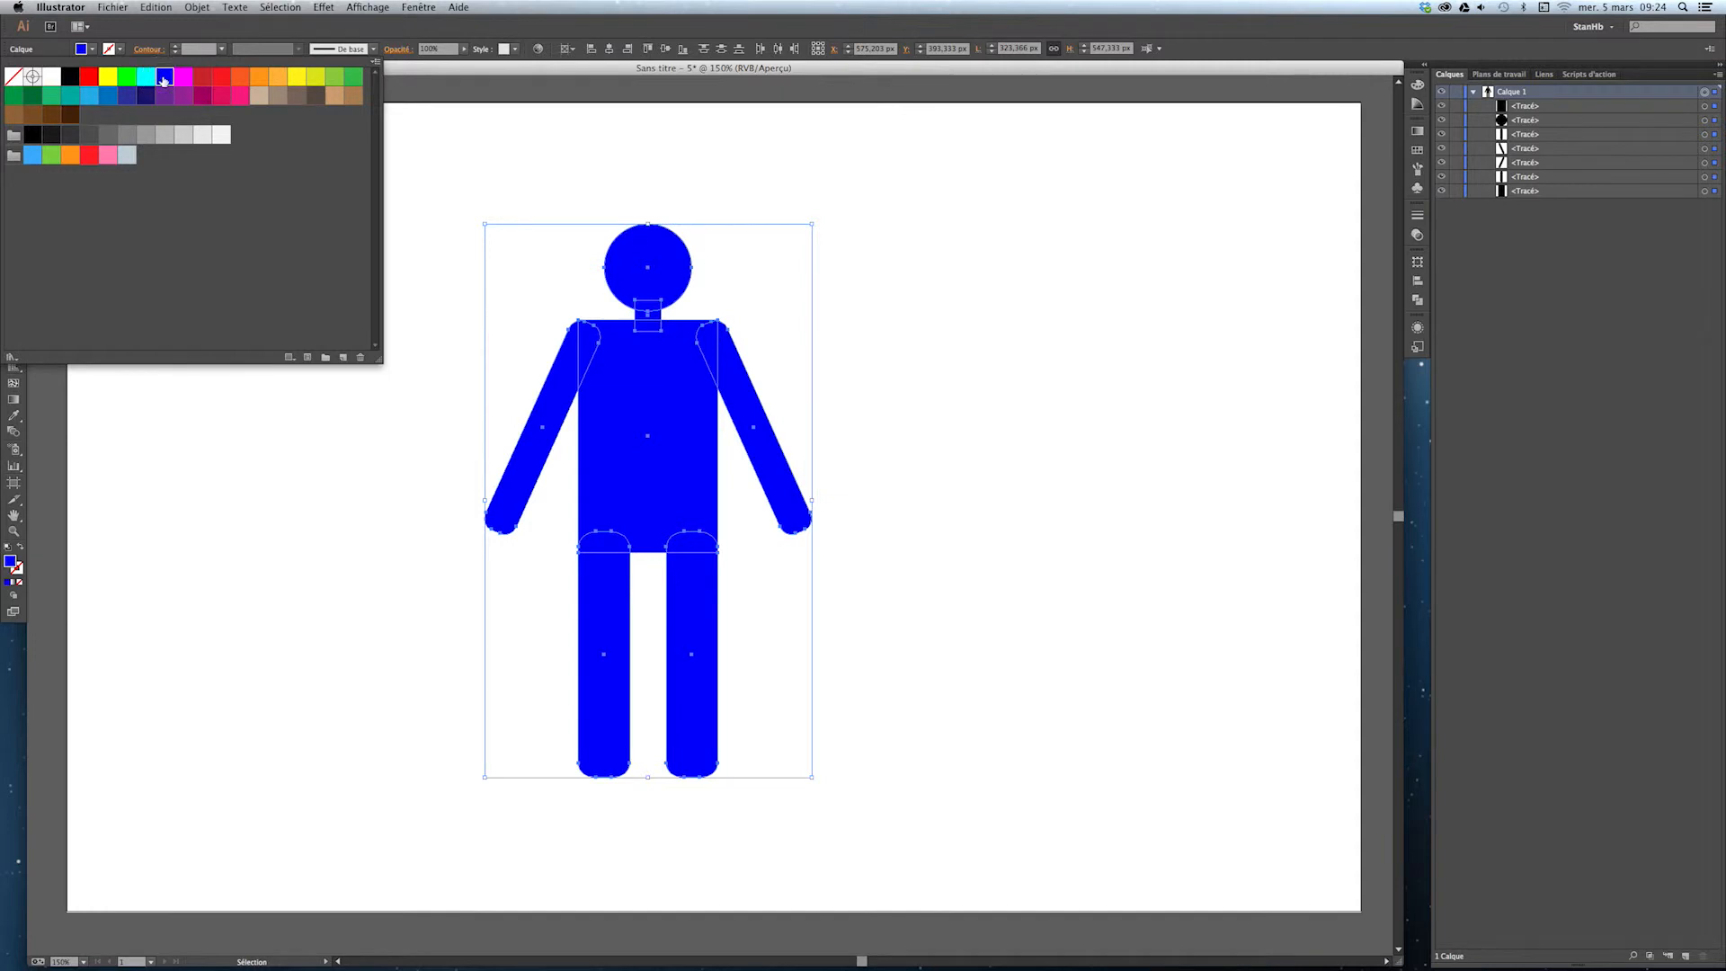
pyautogui.click(140, 32)
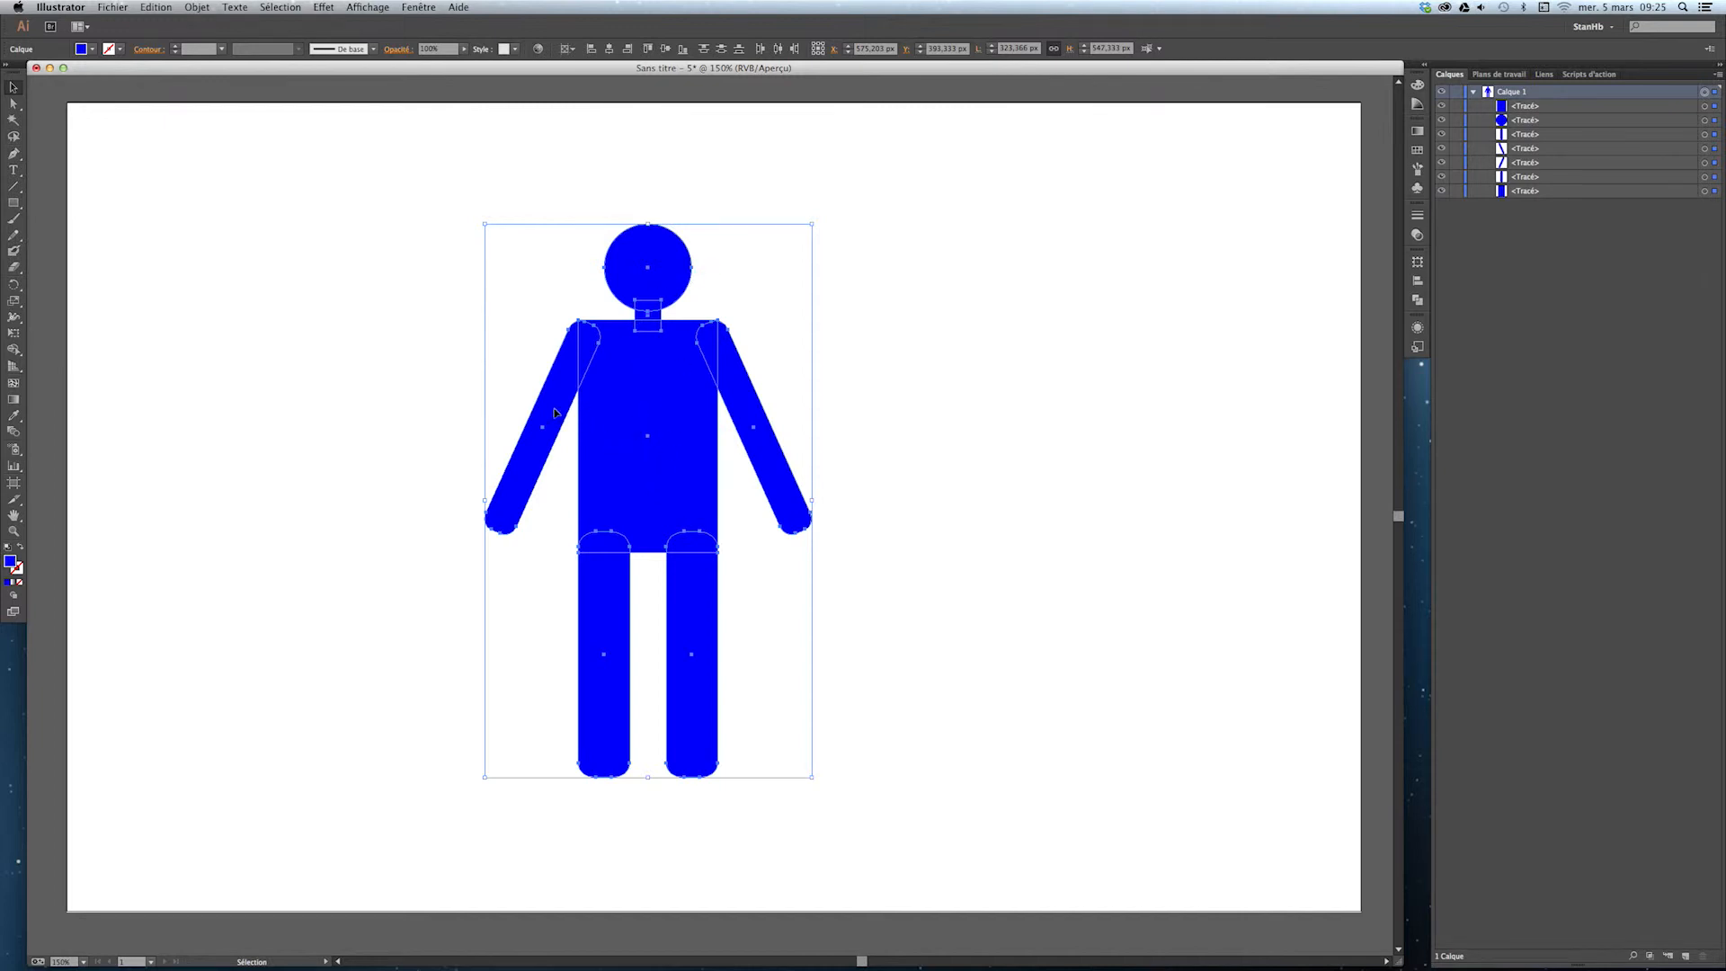
# Soften the figure's blue fill to 50% saturation and 80% brightness (#6666cc)
pyautogui.doubleClick(13, 564)
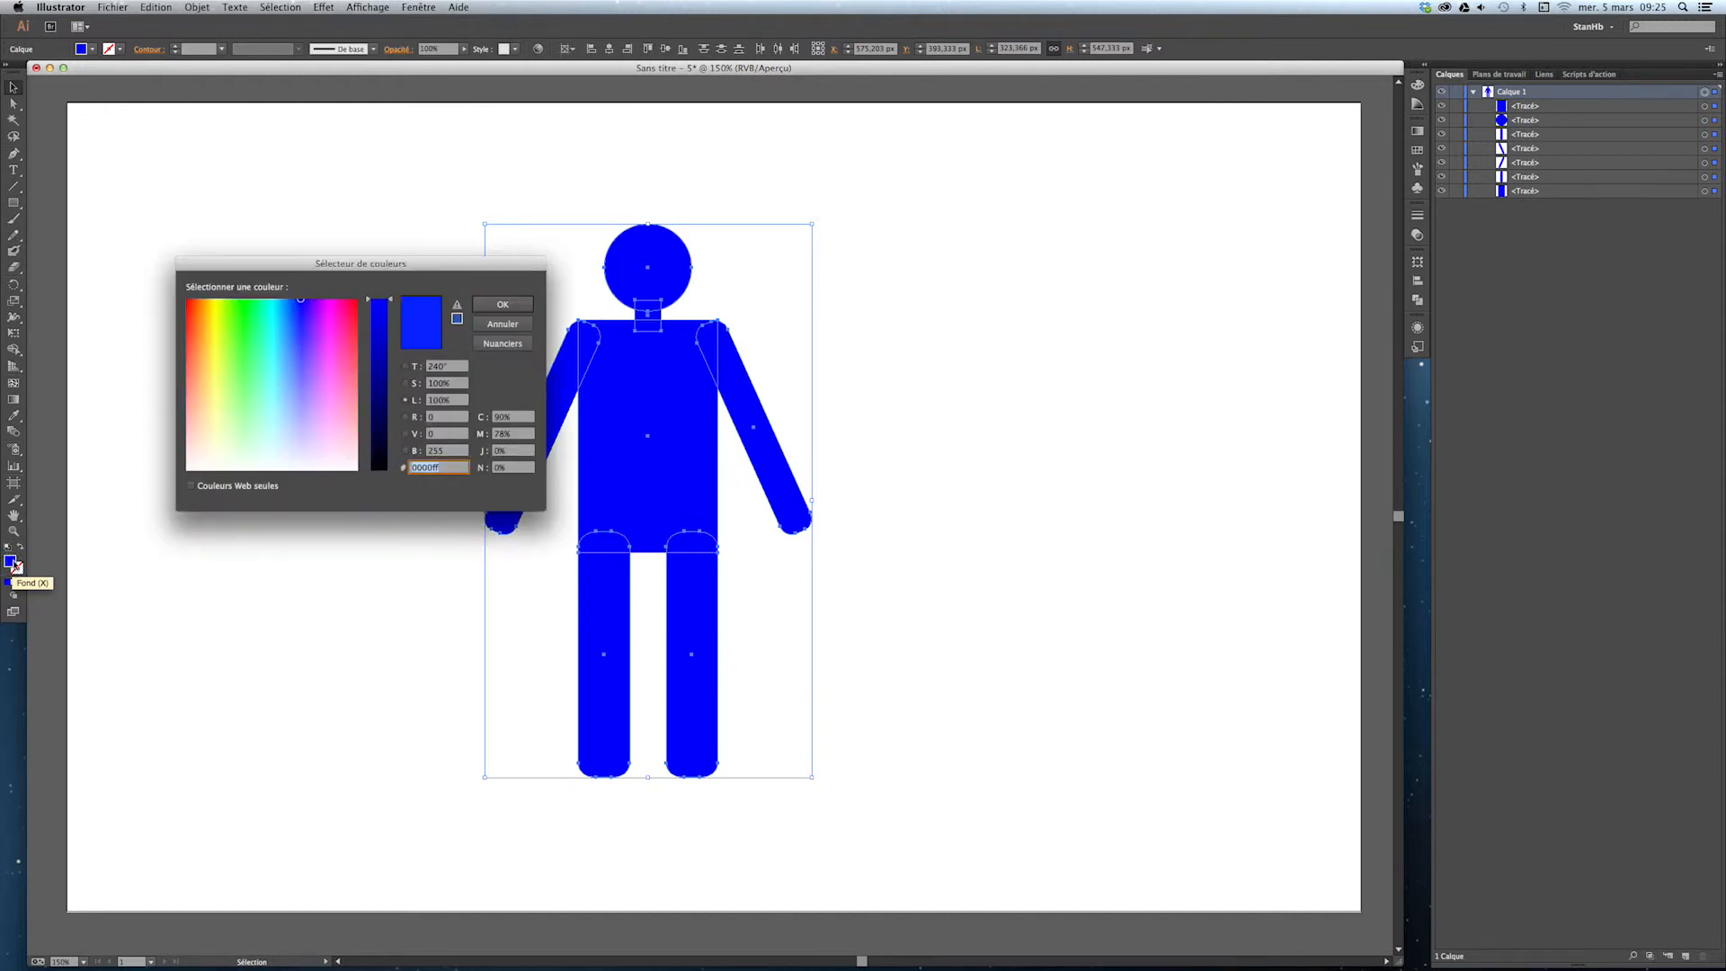
pyautogui.moveTo(208, 270); pyautogui.dragTo(864, 225)
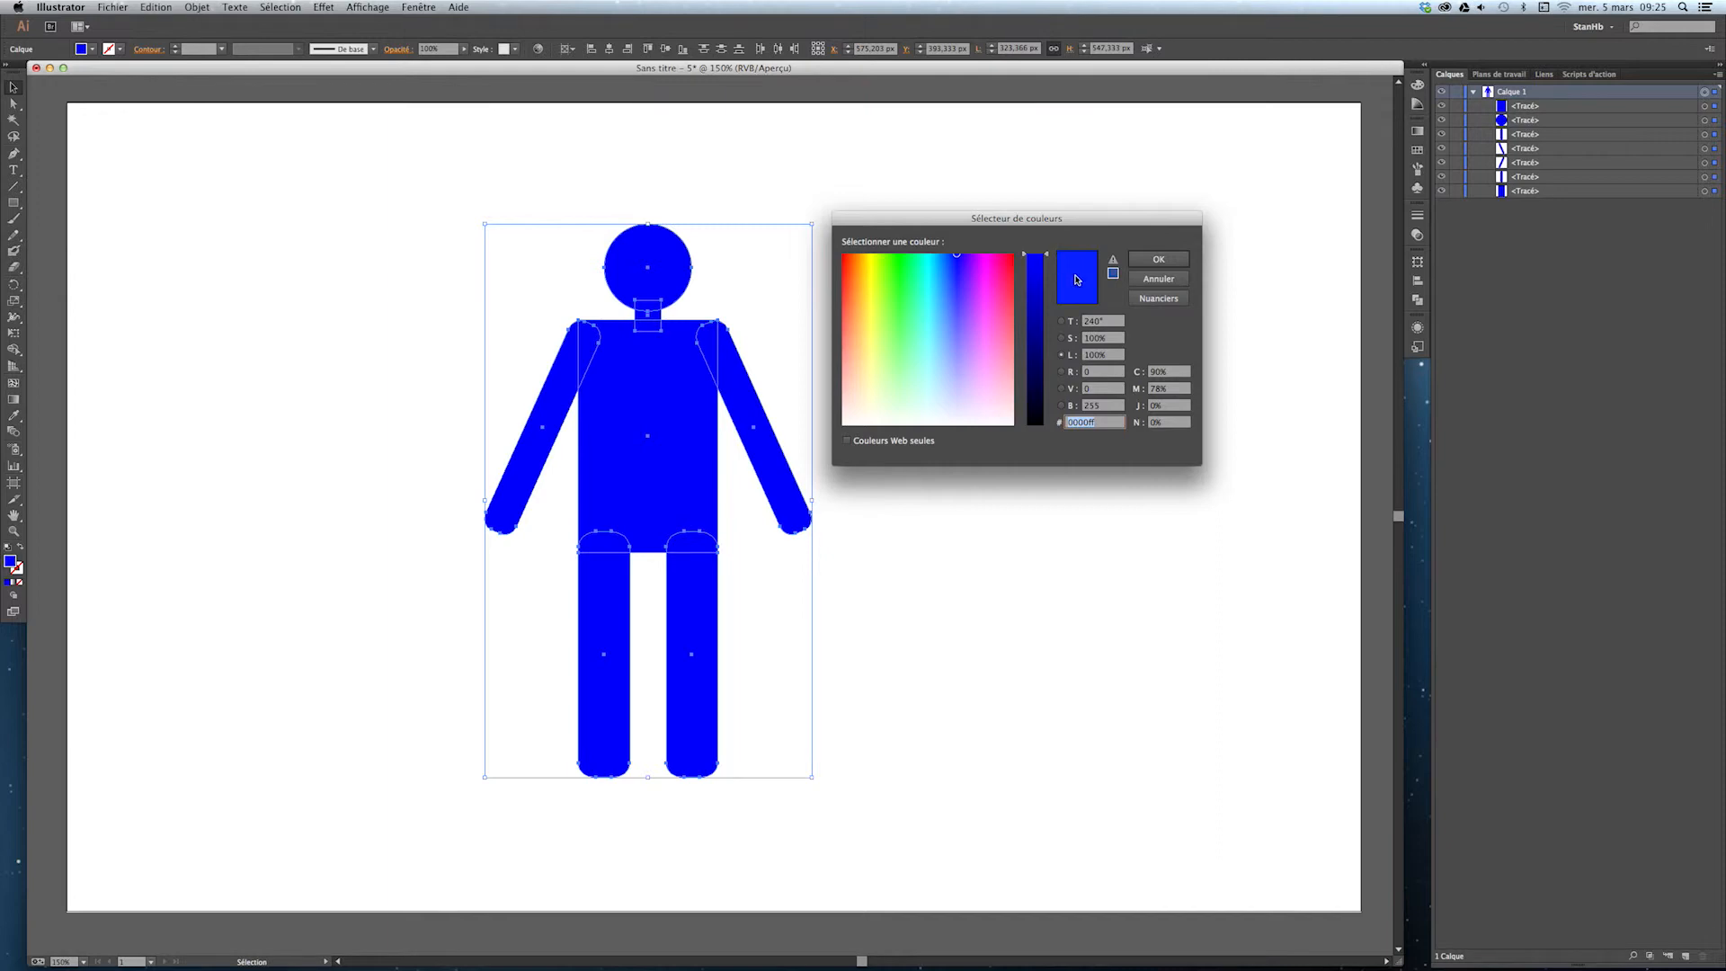
pyautogui.click(1062, 338)
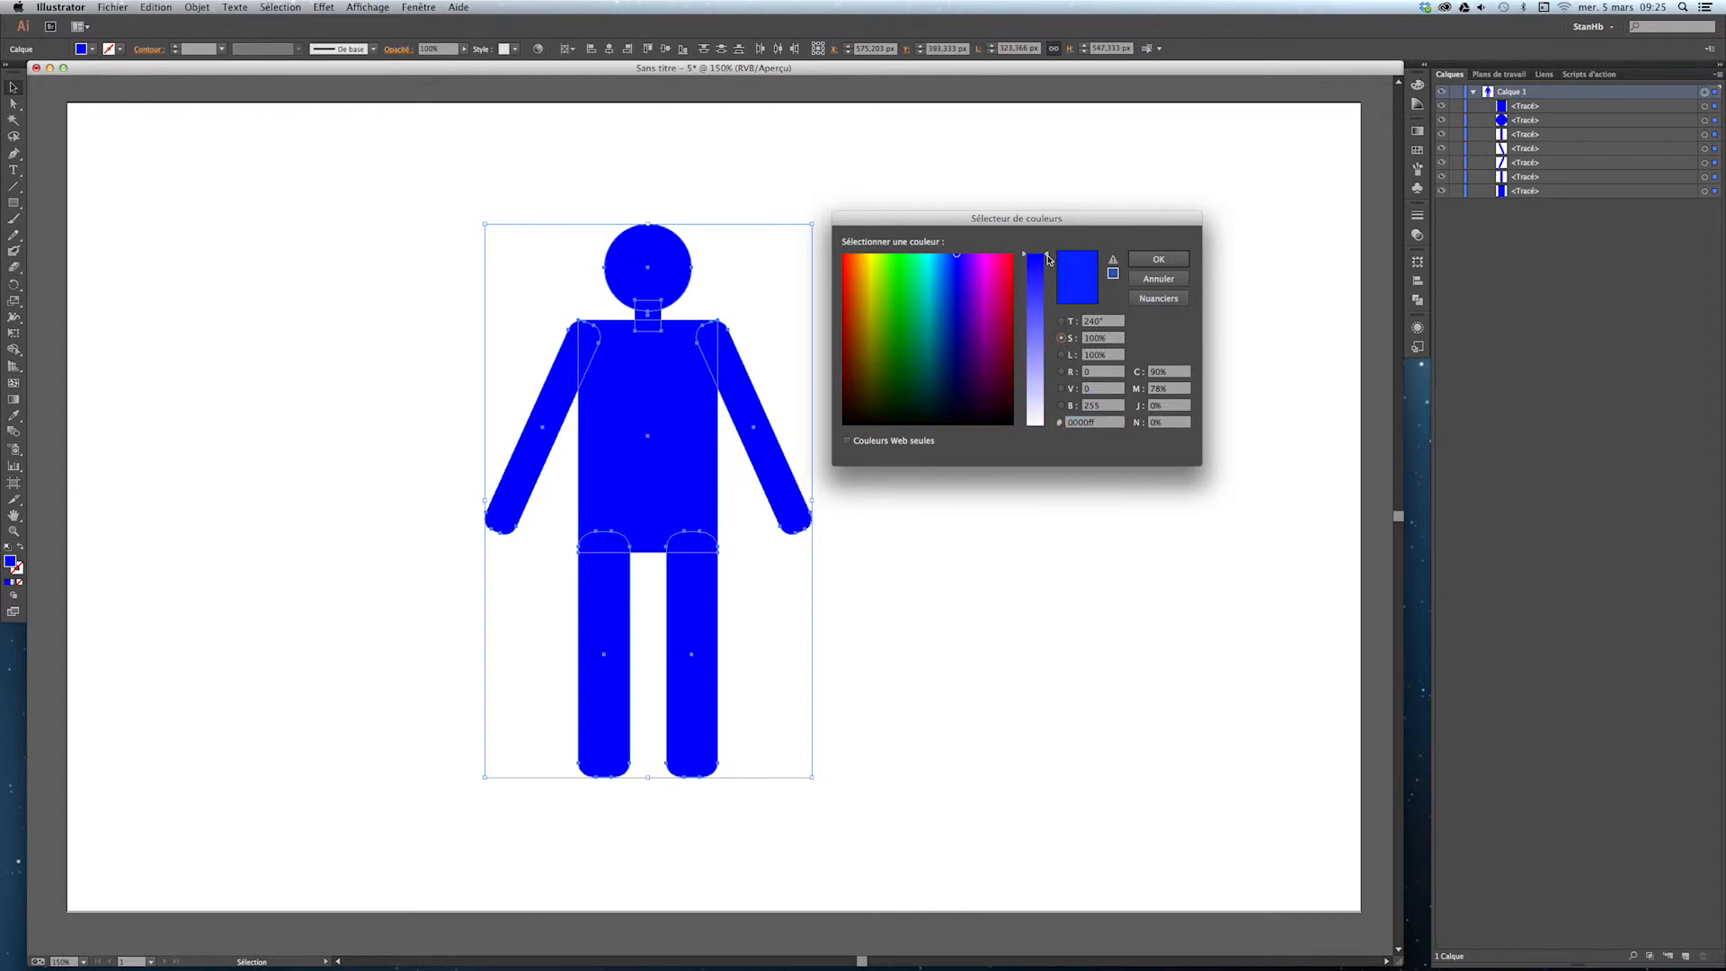
pyautogui.moveTo(1048, 258); pyautogui.dragTo(1046, 337)
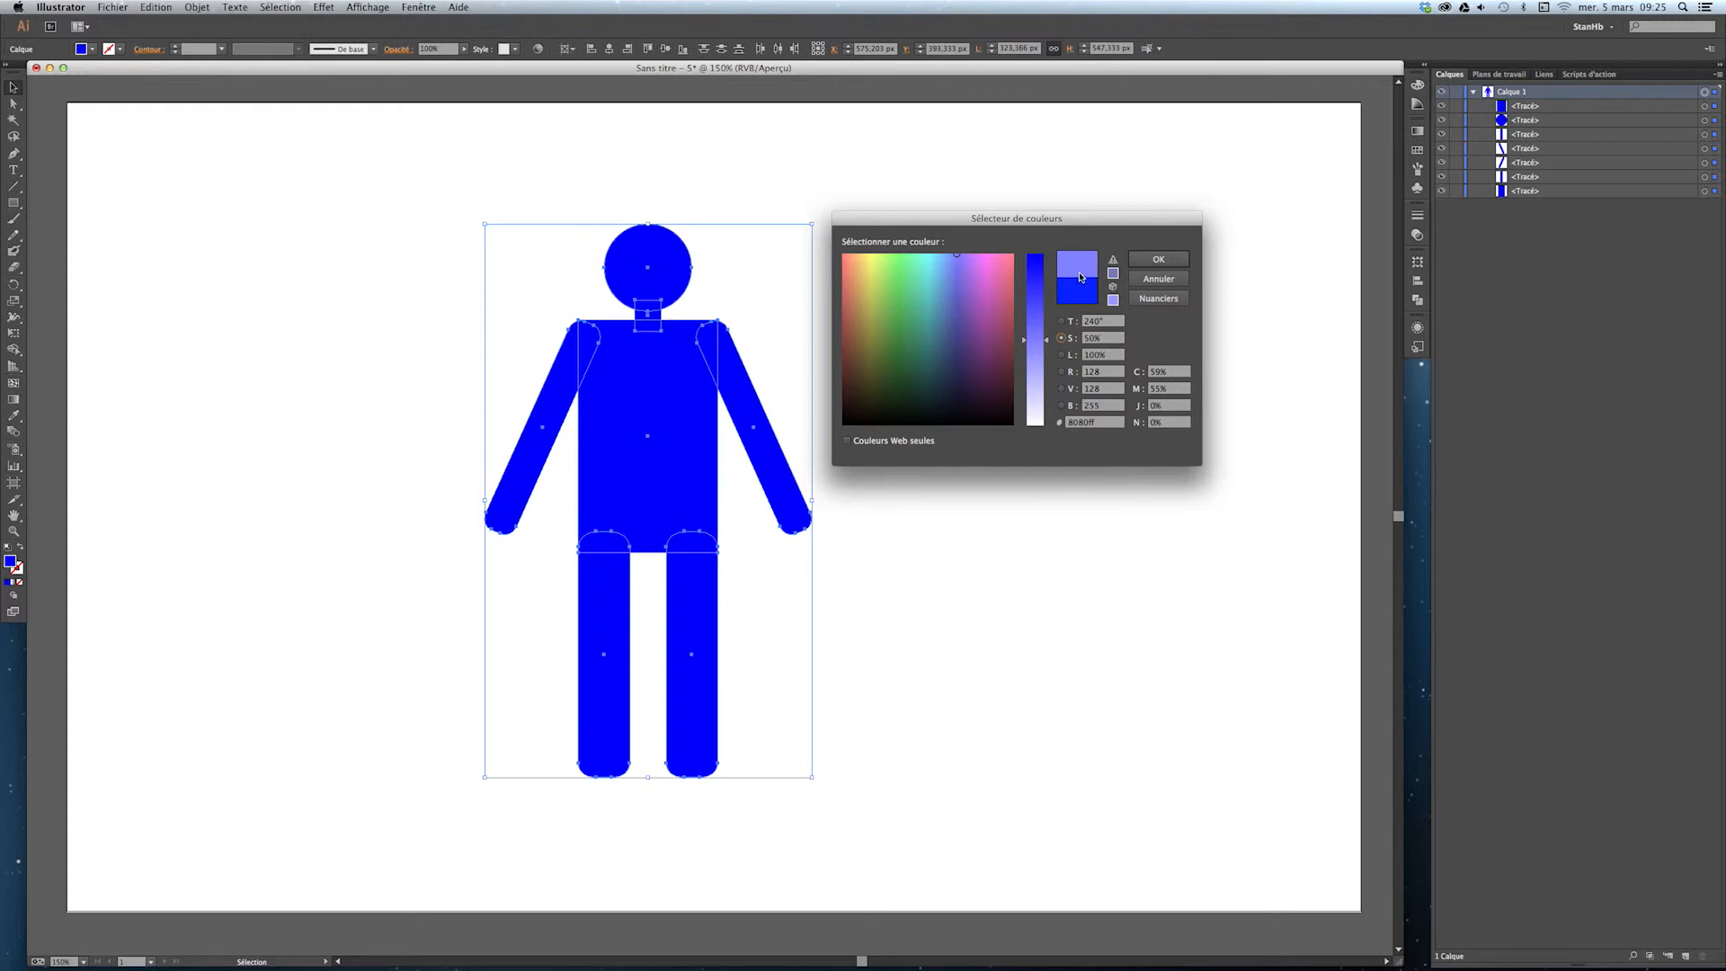
pyautogui.click(1062, 355)
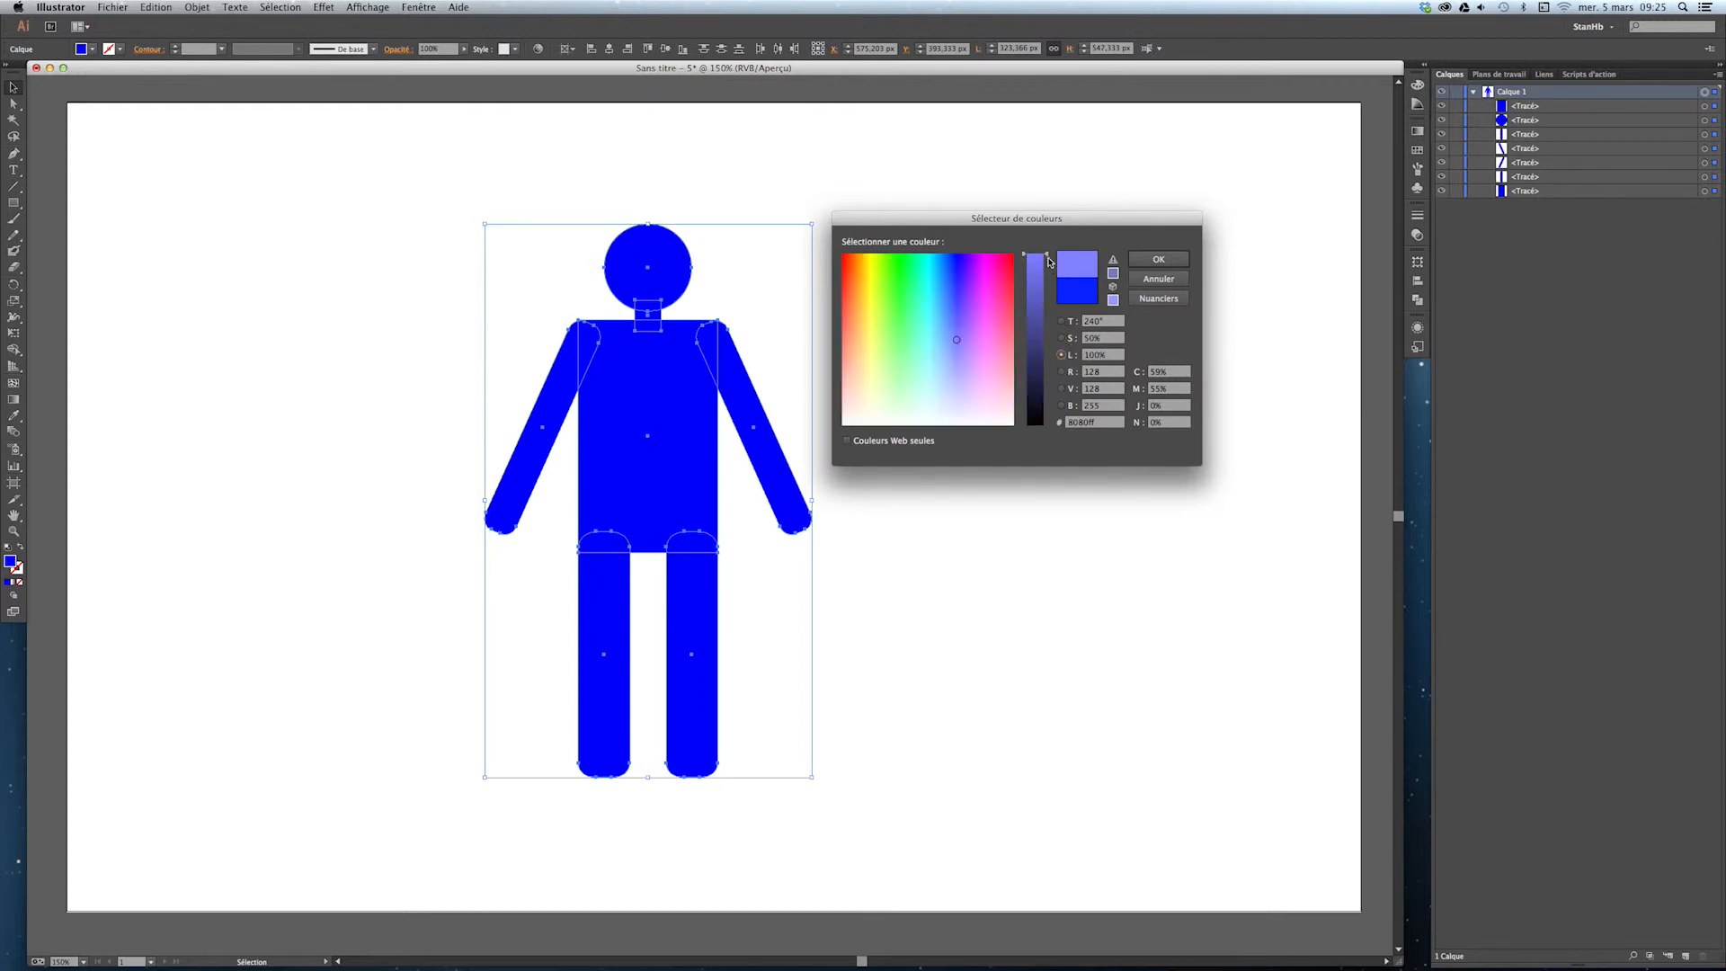
pyautogui.moveTo(1048, 261); pyautogui.dragTo(1046, 288)
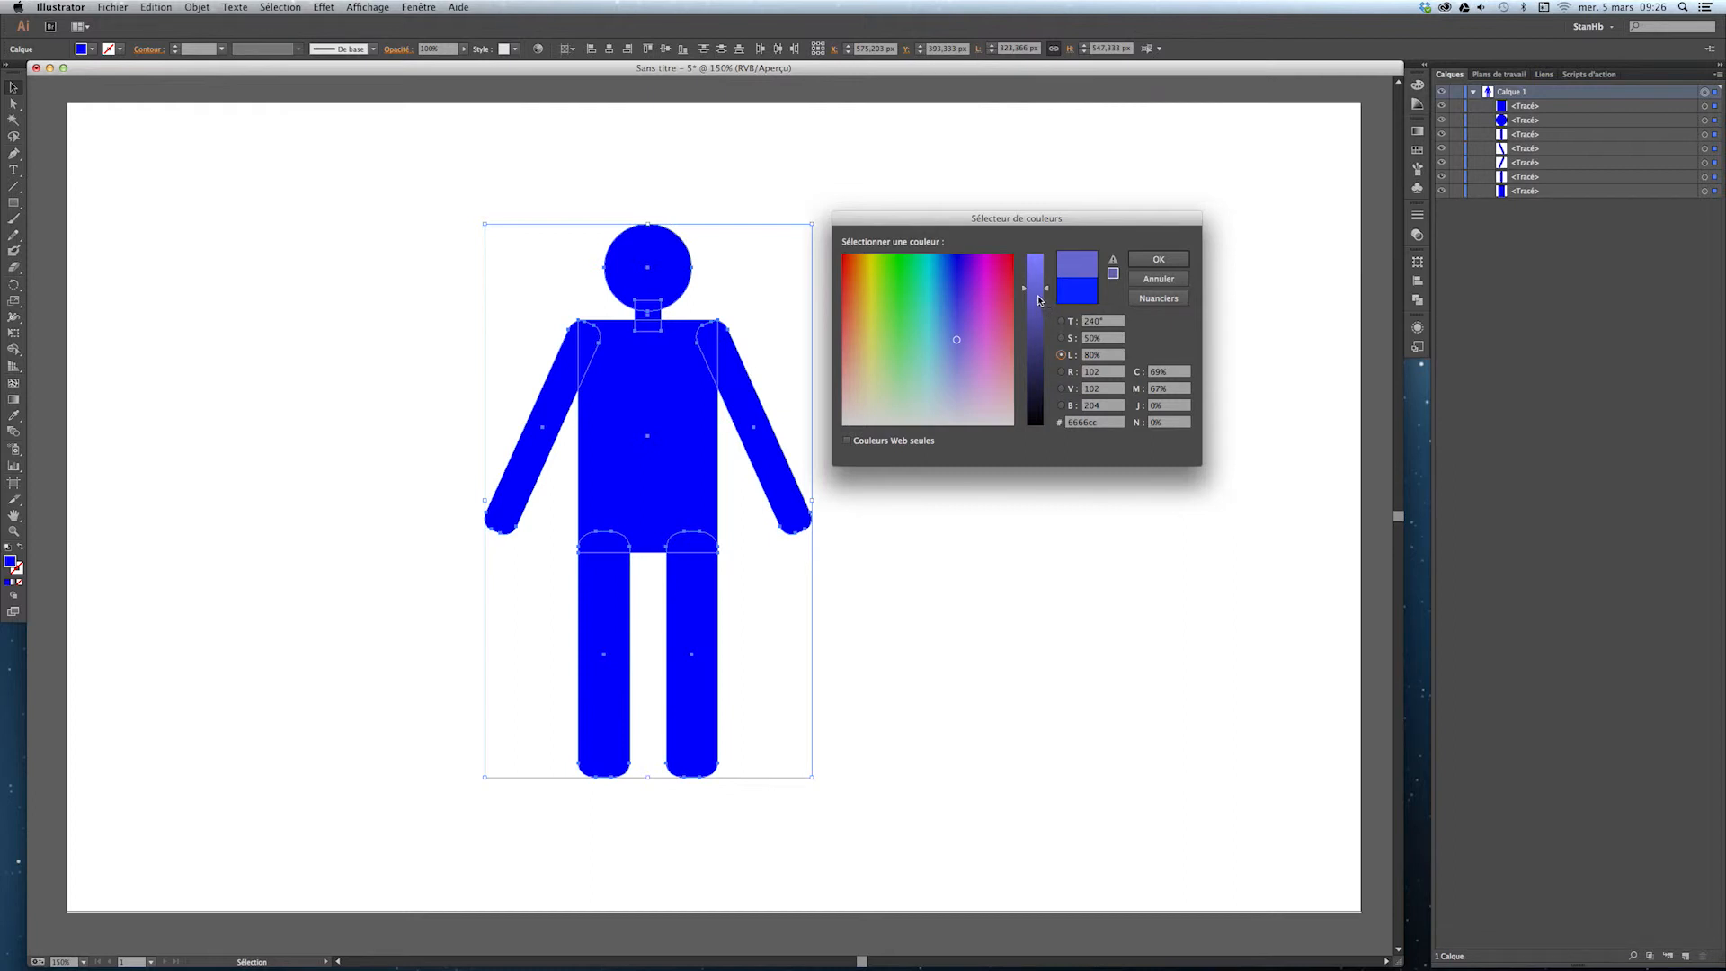
pyautogui.click(1141, 260)
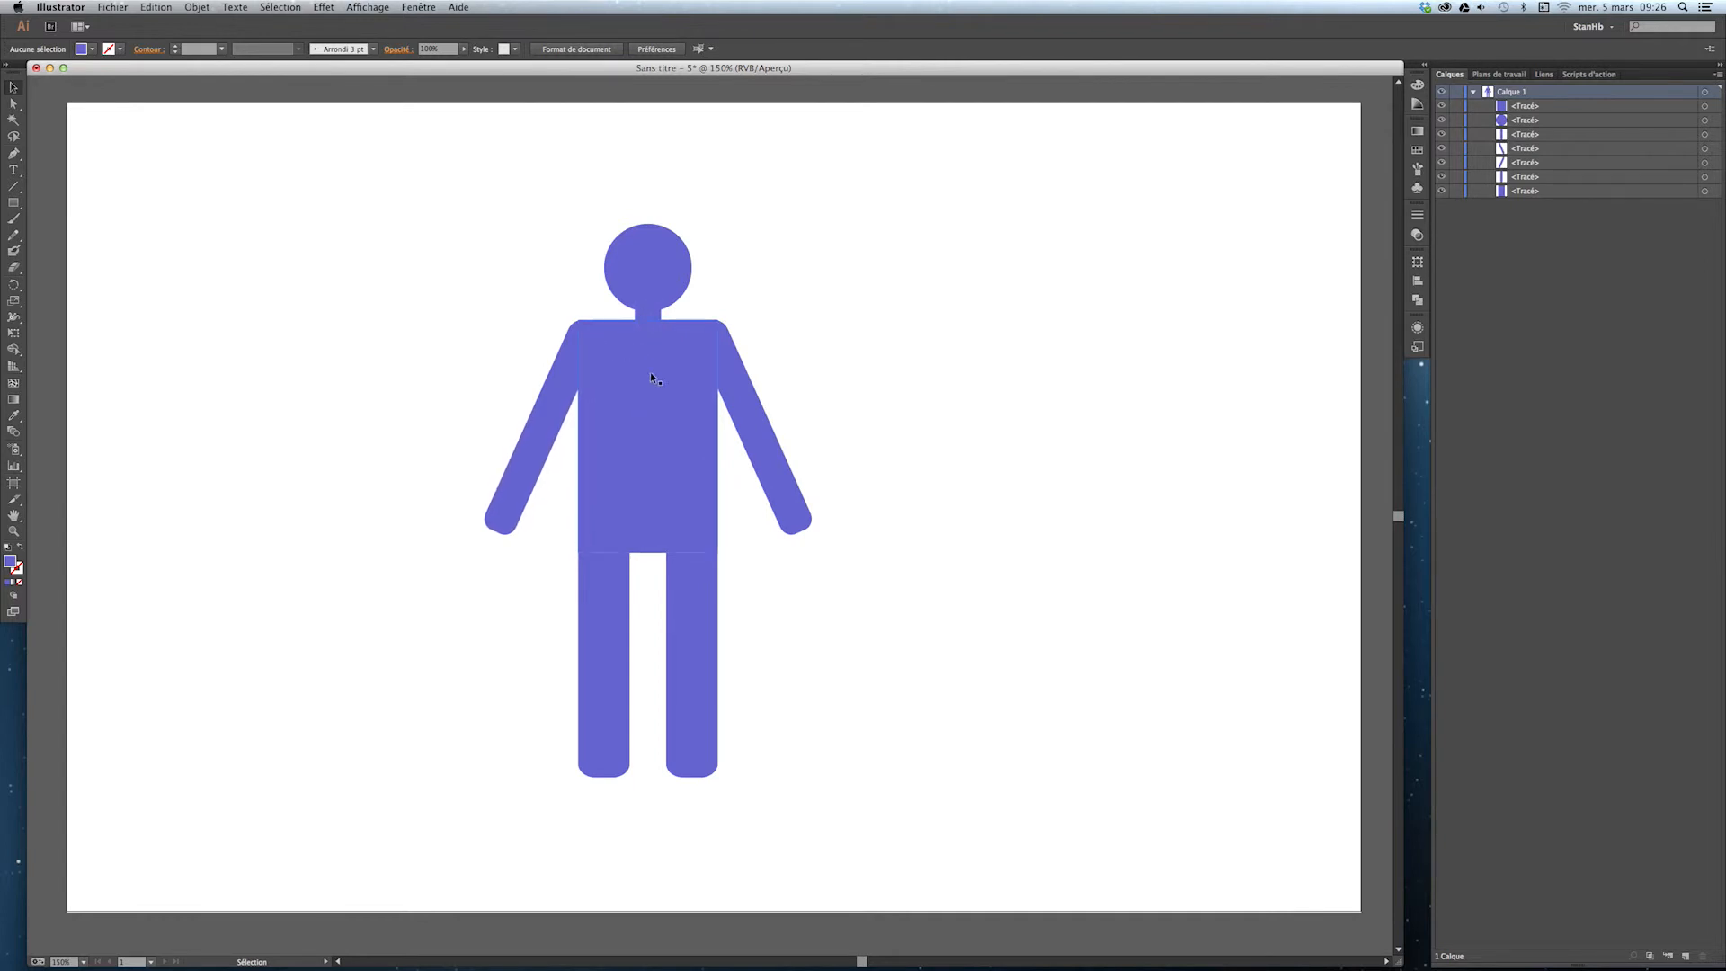
# Lock all seven body shapes individually within the layer
pyautogui.click(1458, 106)
pyautogui.click(1457, 120)
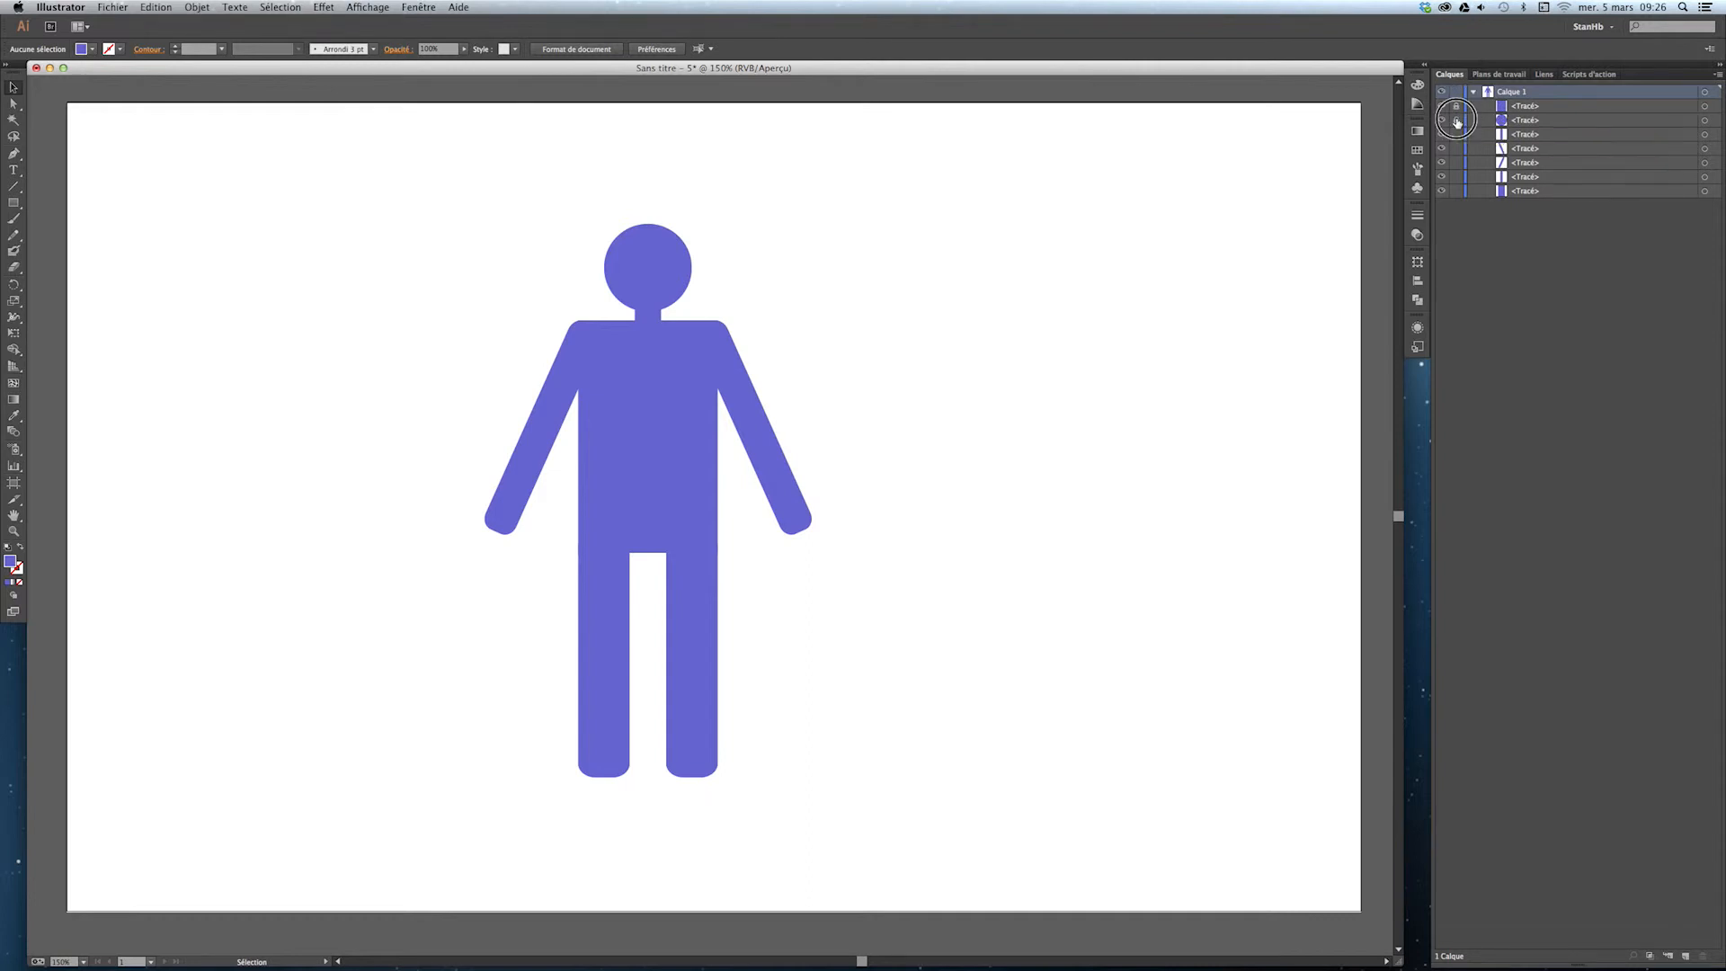
pyautogui.moveTo(1458, 122); pyautogui.dragTo(1458, 190)
# Draw a closed half-tie shape about 13 by 146 px with the Pen tool, from the torso's top centre down along its vertical axis
pyautogui.press('z')
pyautogui.moveTo(871, 164); pyautogui.dragTo(451, 784)
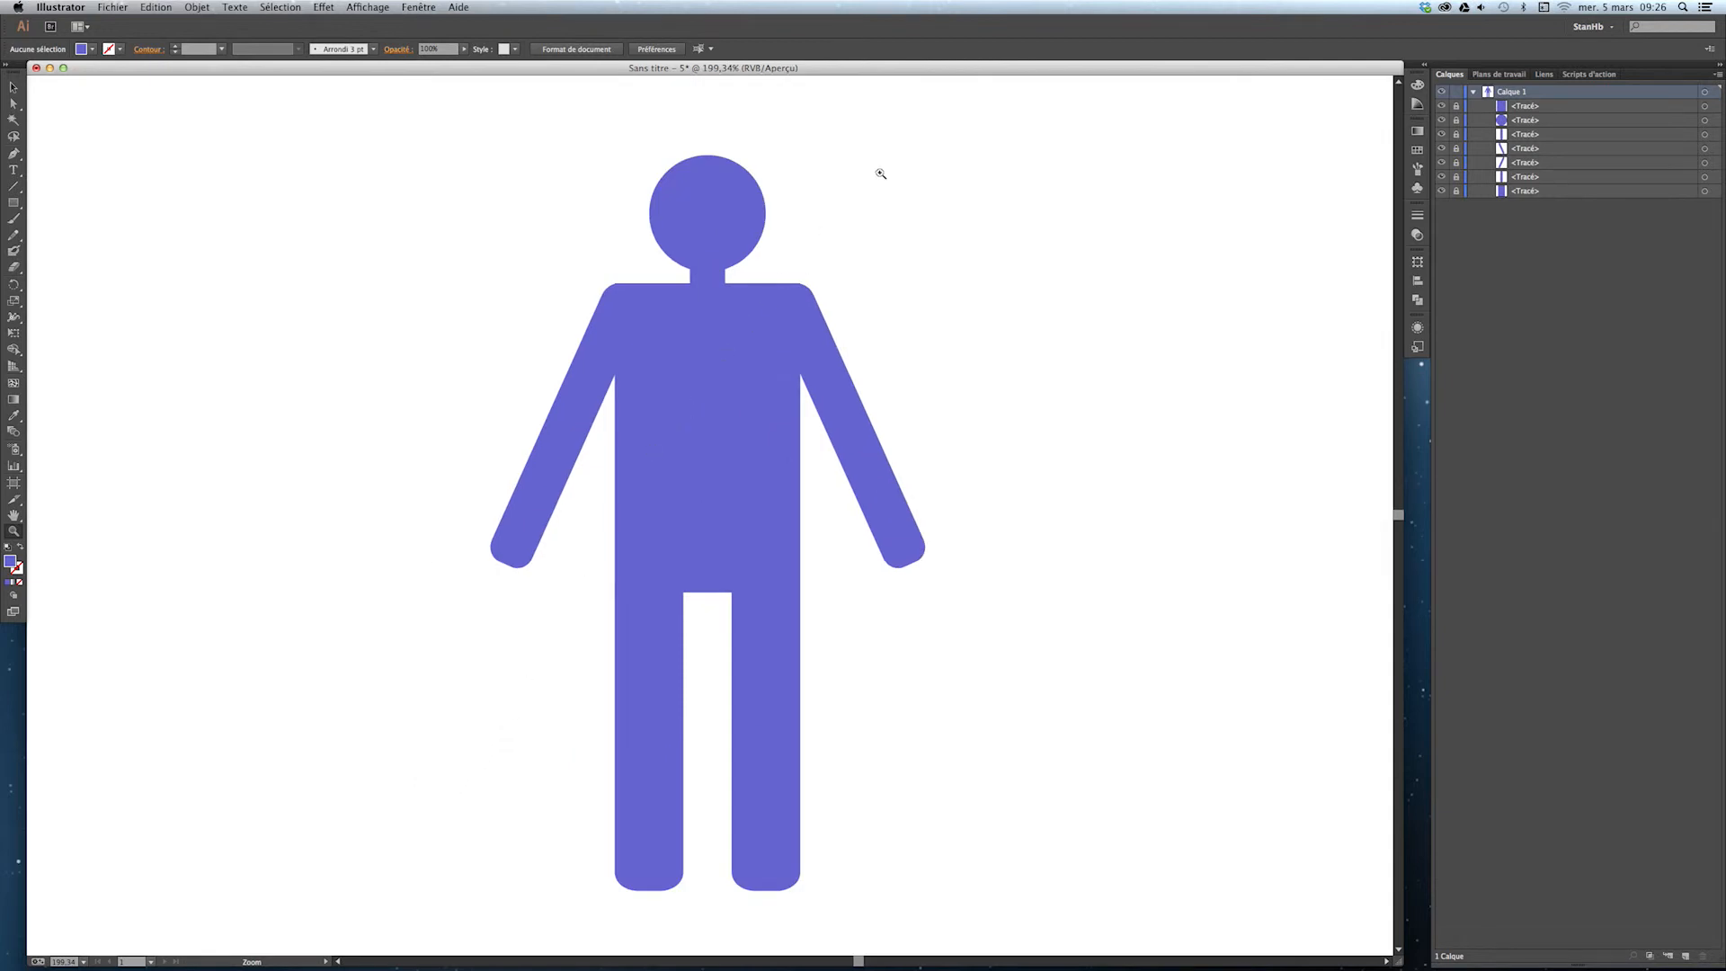
pyautogui.moveTo(880, 169); pyautogui.dragTo(544, 612)
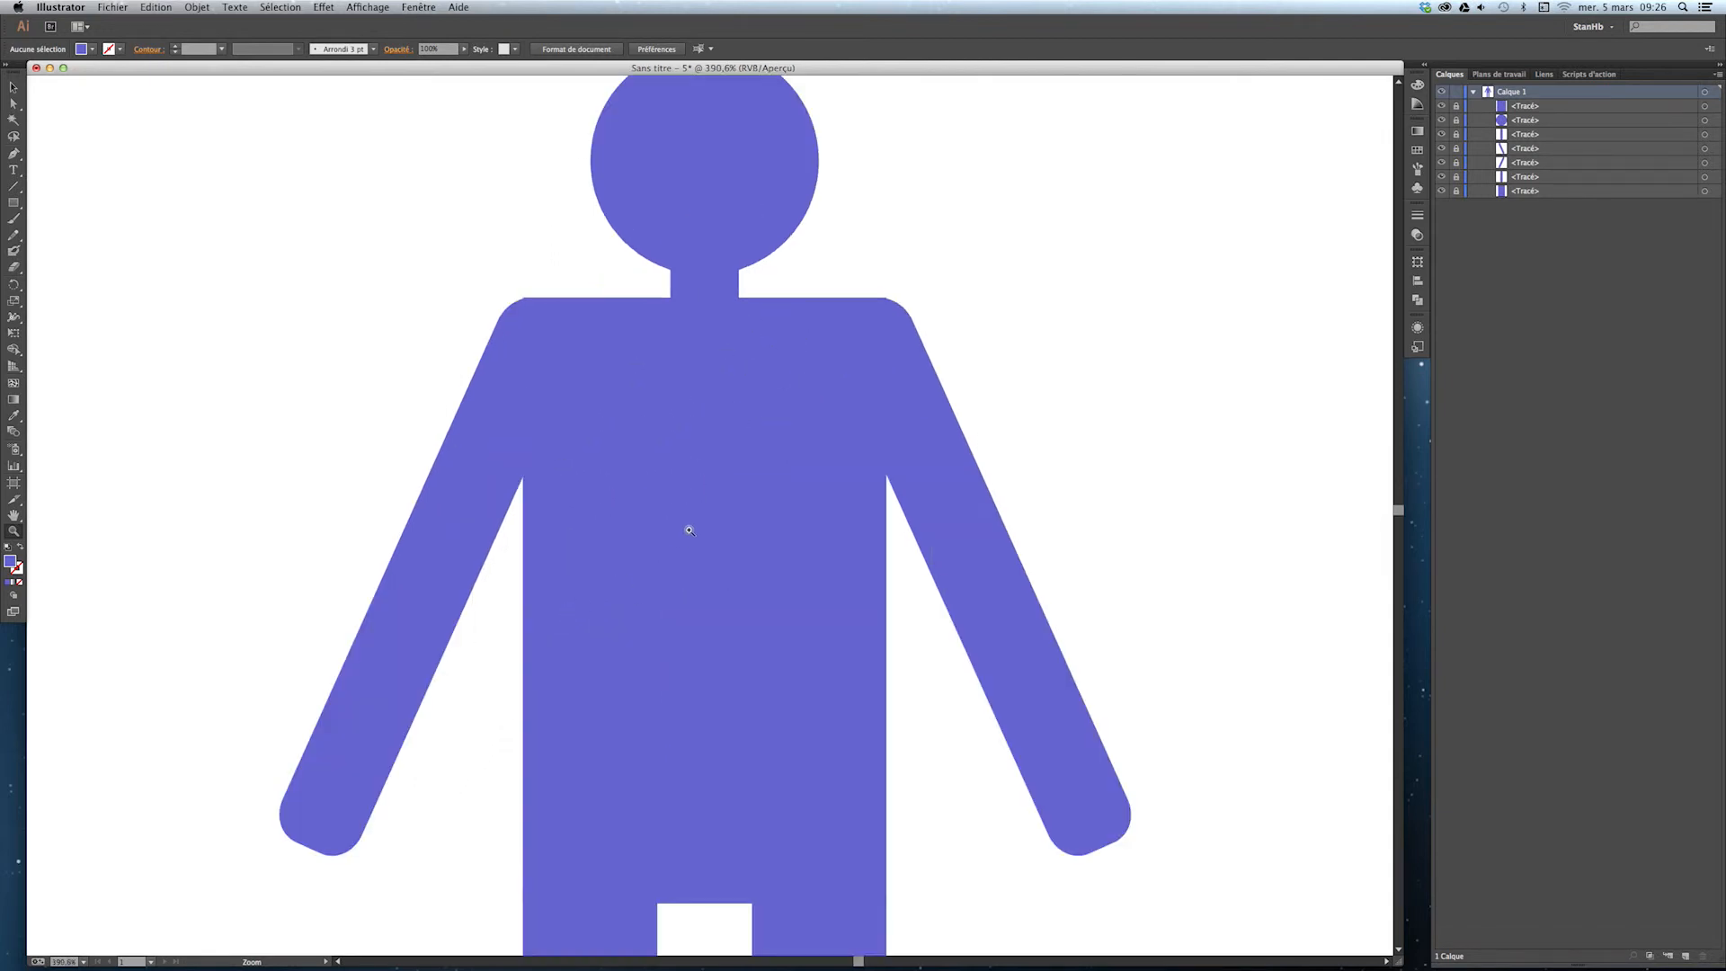
pyautogui.moveTo(686, 528); pyautogui.dragTo(641, 514)
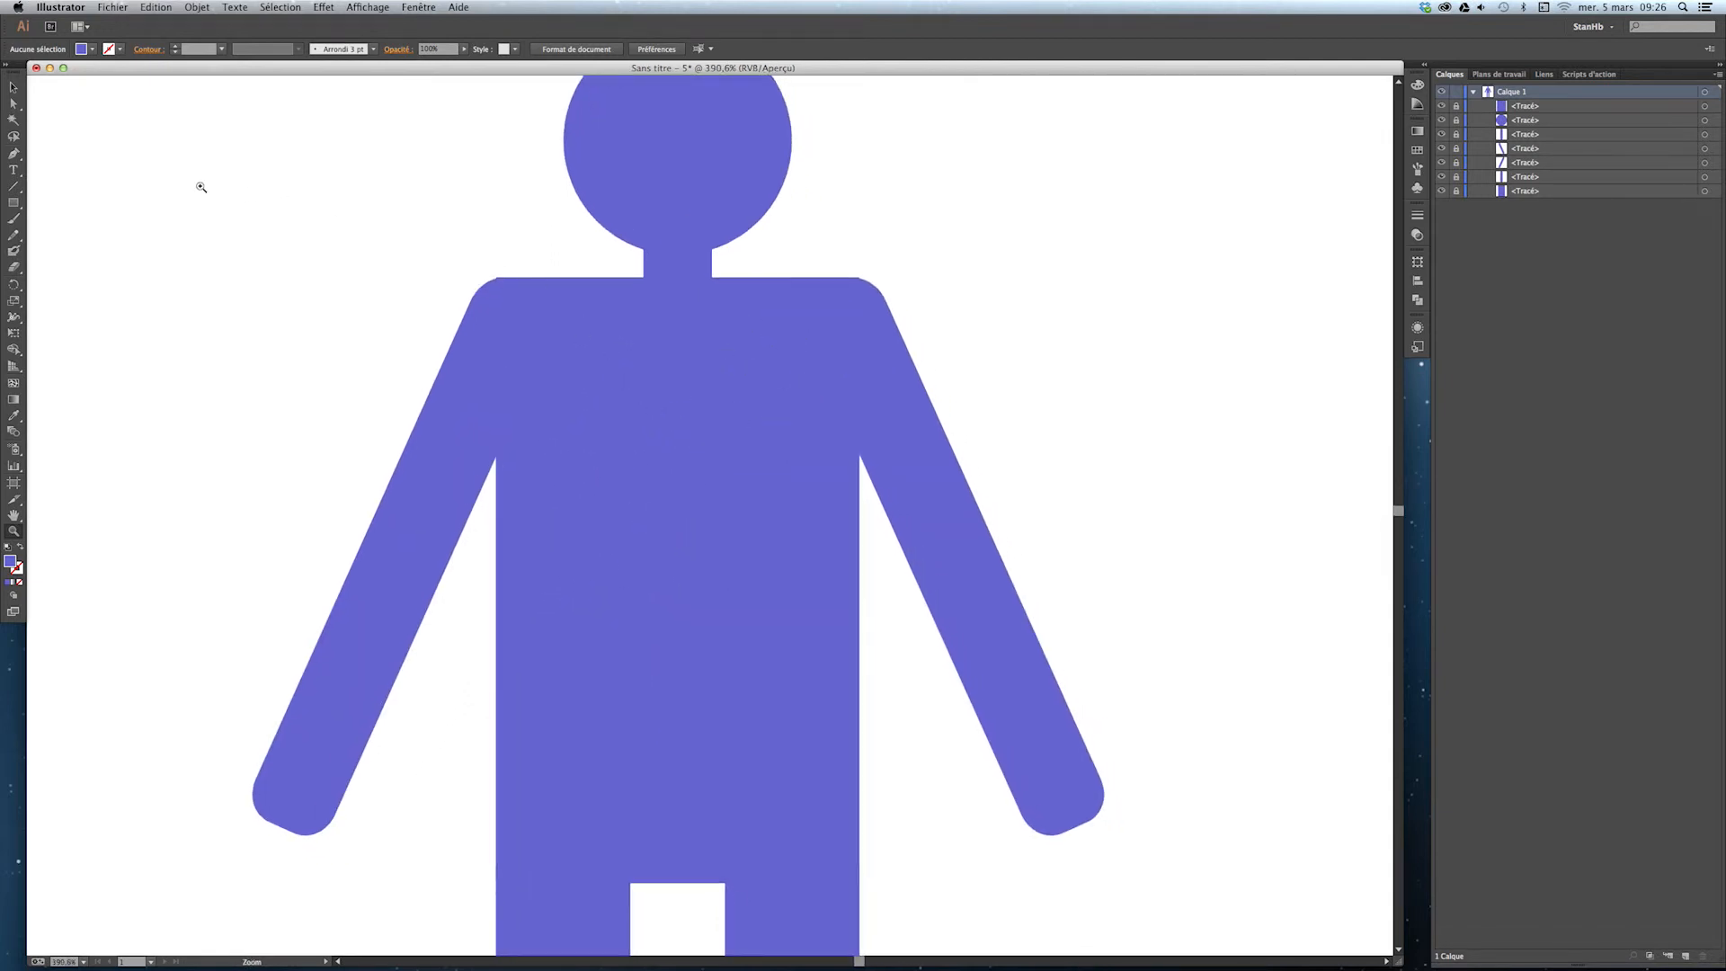
pyautogui.moveTo(15, 156); pyautogui.dragTo(51, 158)
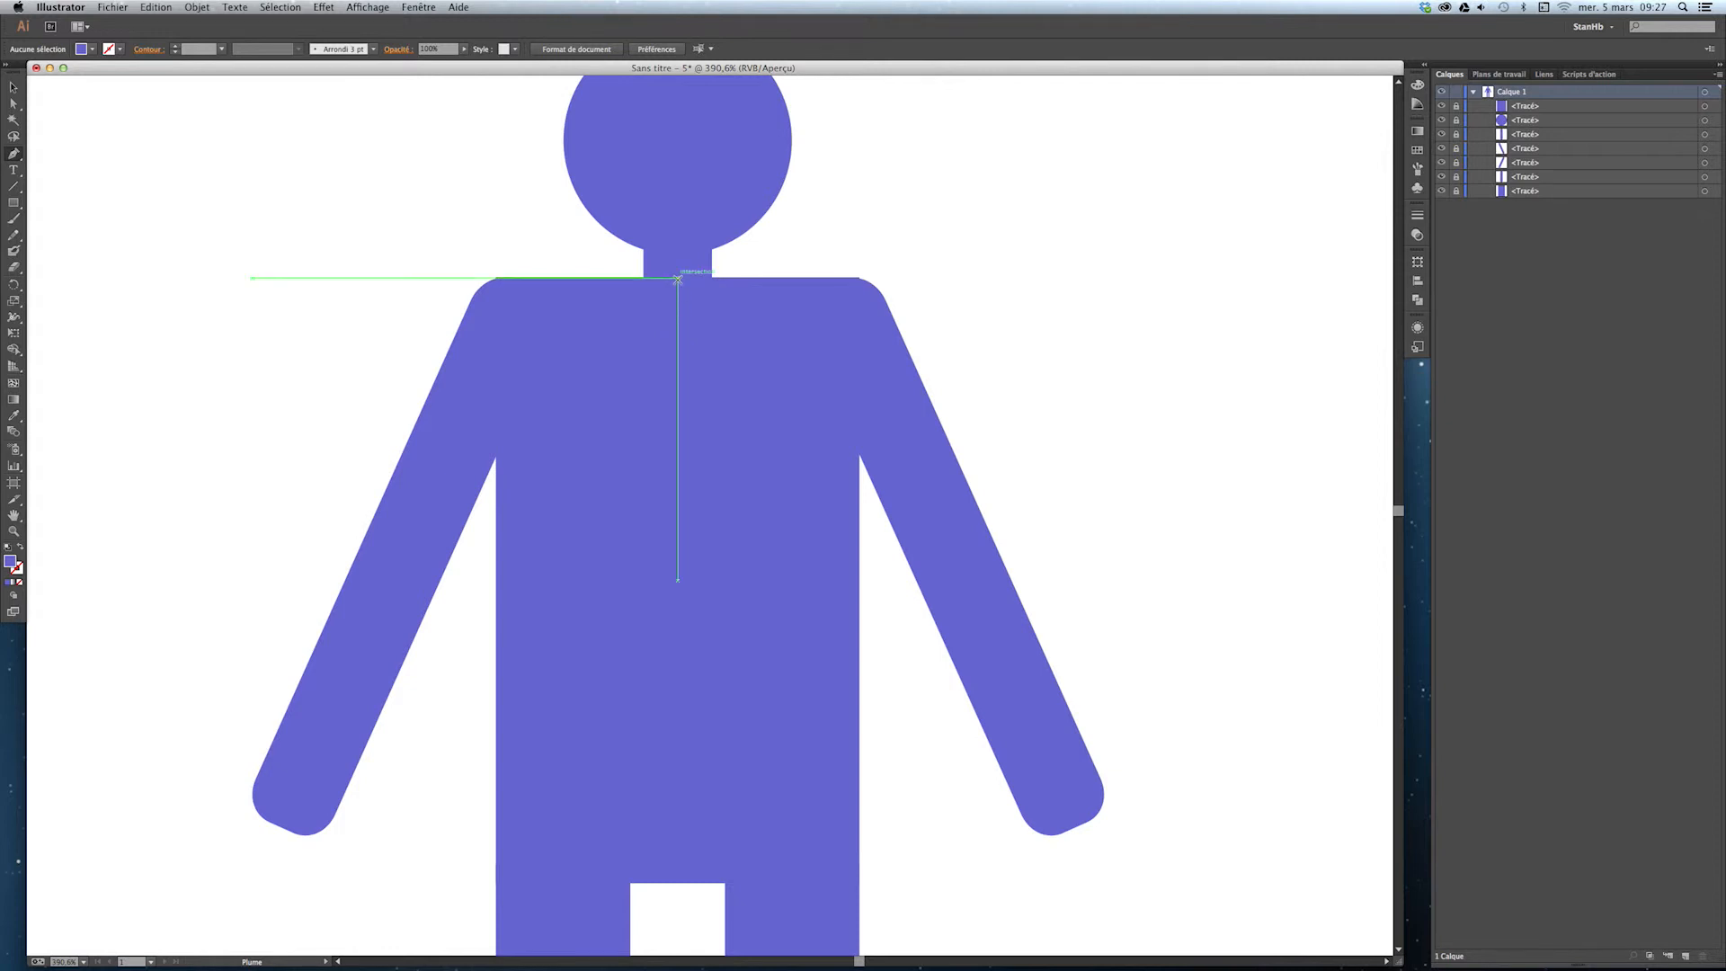
pyautogui.click(678, 280)
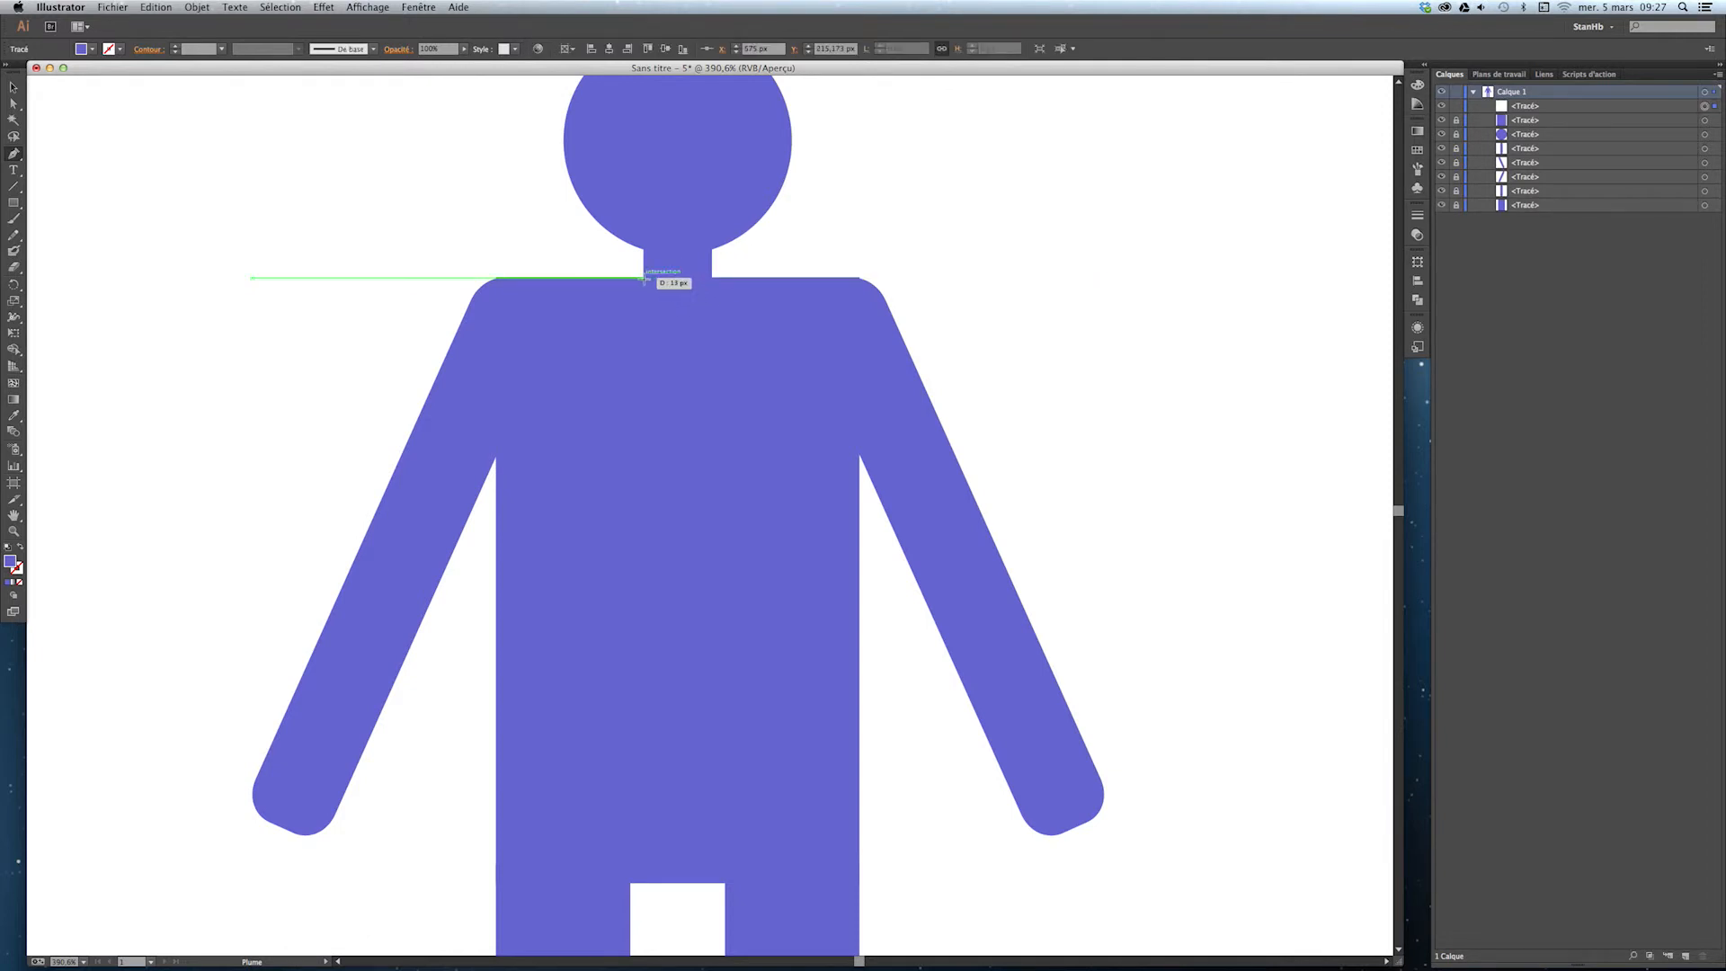
pyautogui.click(643, 279)
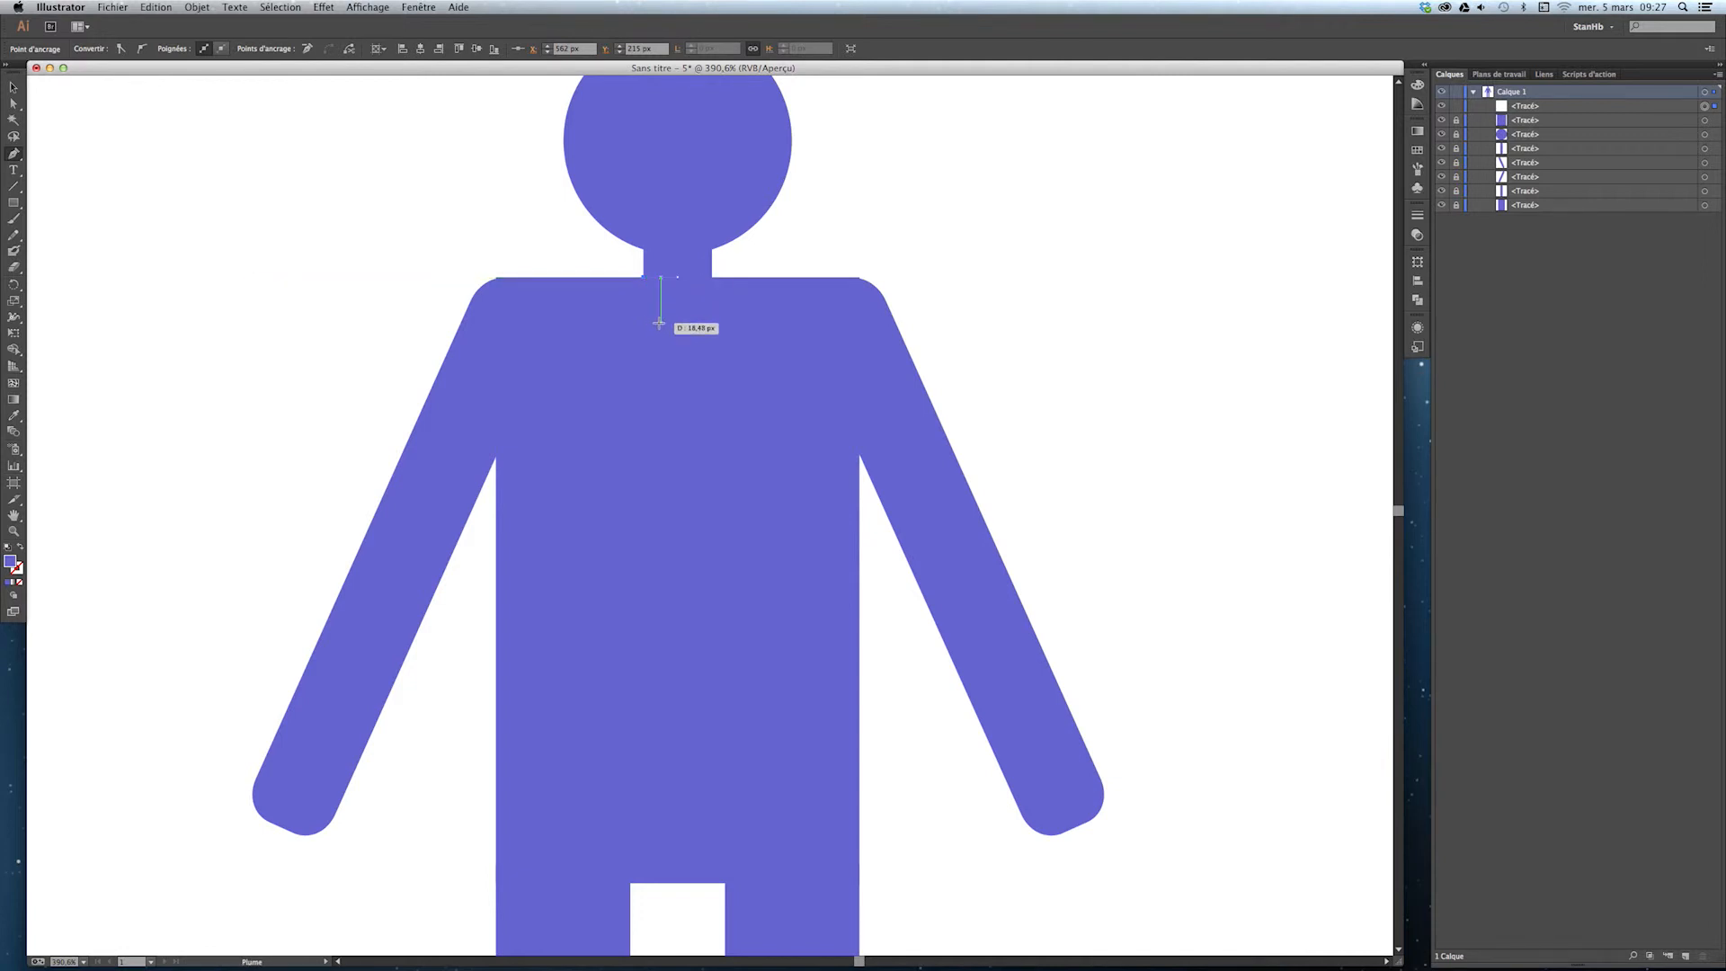
pyautogui.click(663, 320)
pyautogui.click(643, 613)
pyautogui.moveTo(678, 580); pyautogui.dragTo(678, 664)
pyautogui.click(678, 663)
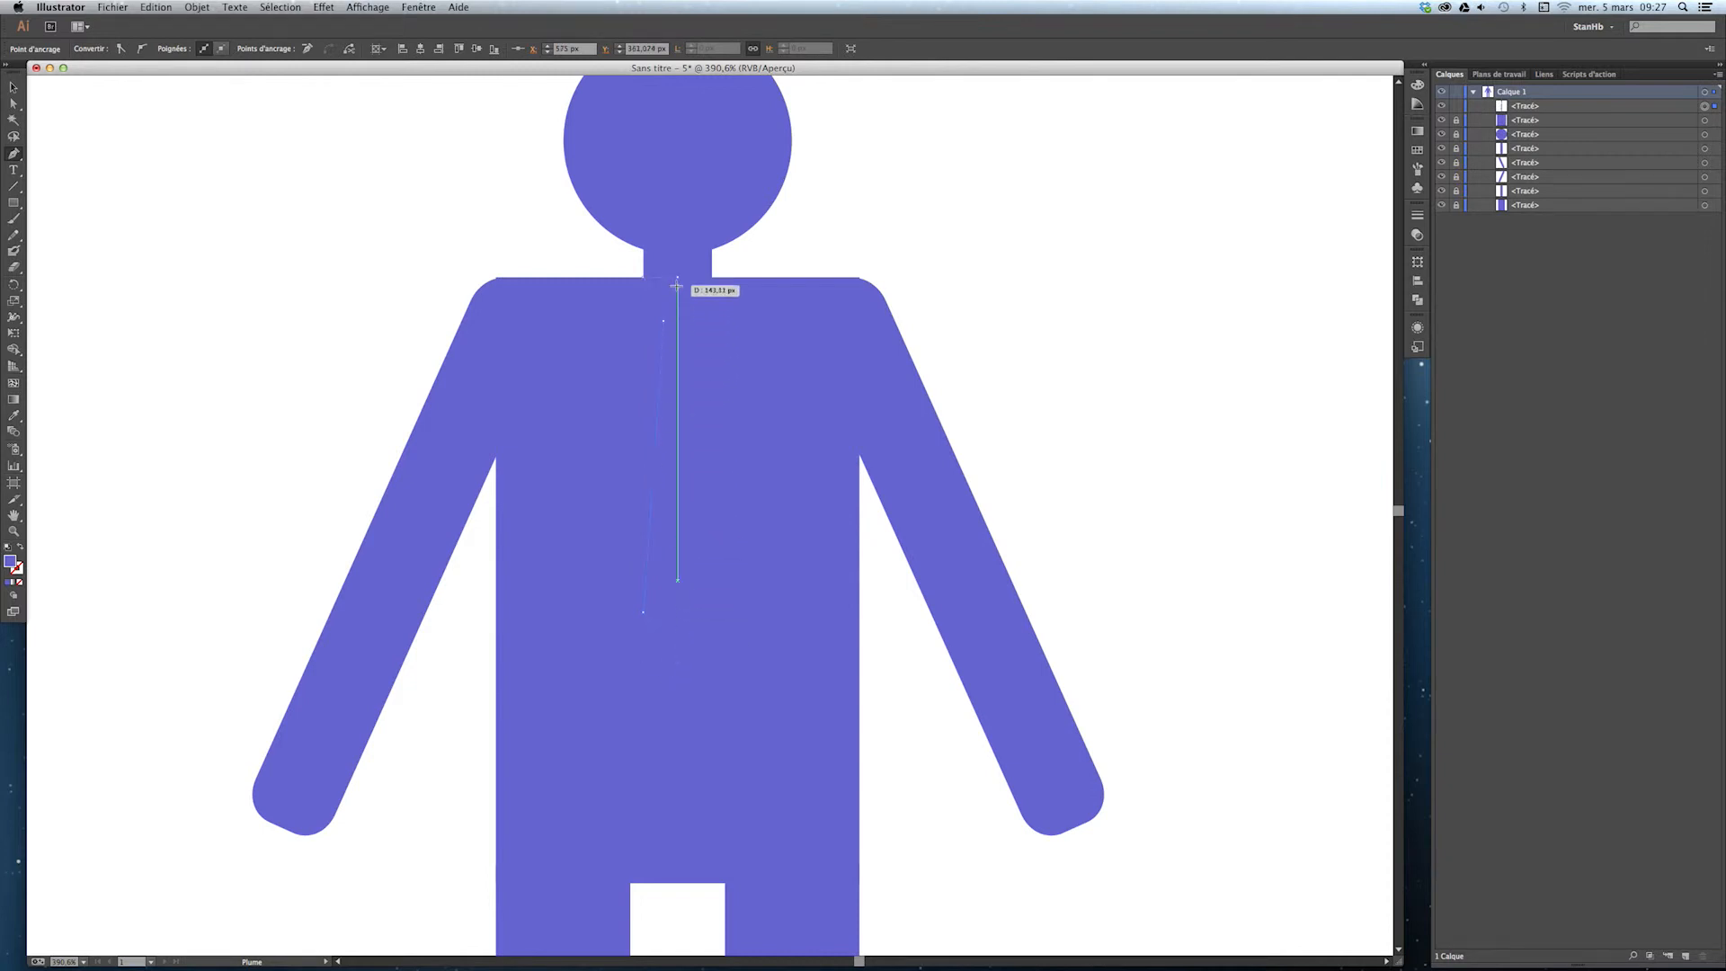
pyautogui.click(674, 278)
# Fill the half-tie shape with white
pyautogui.click(14, 84)
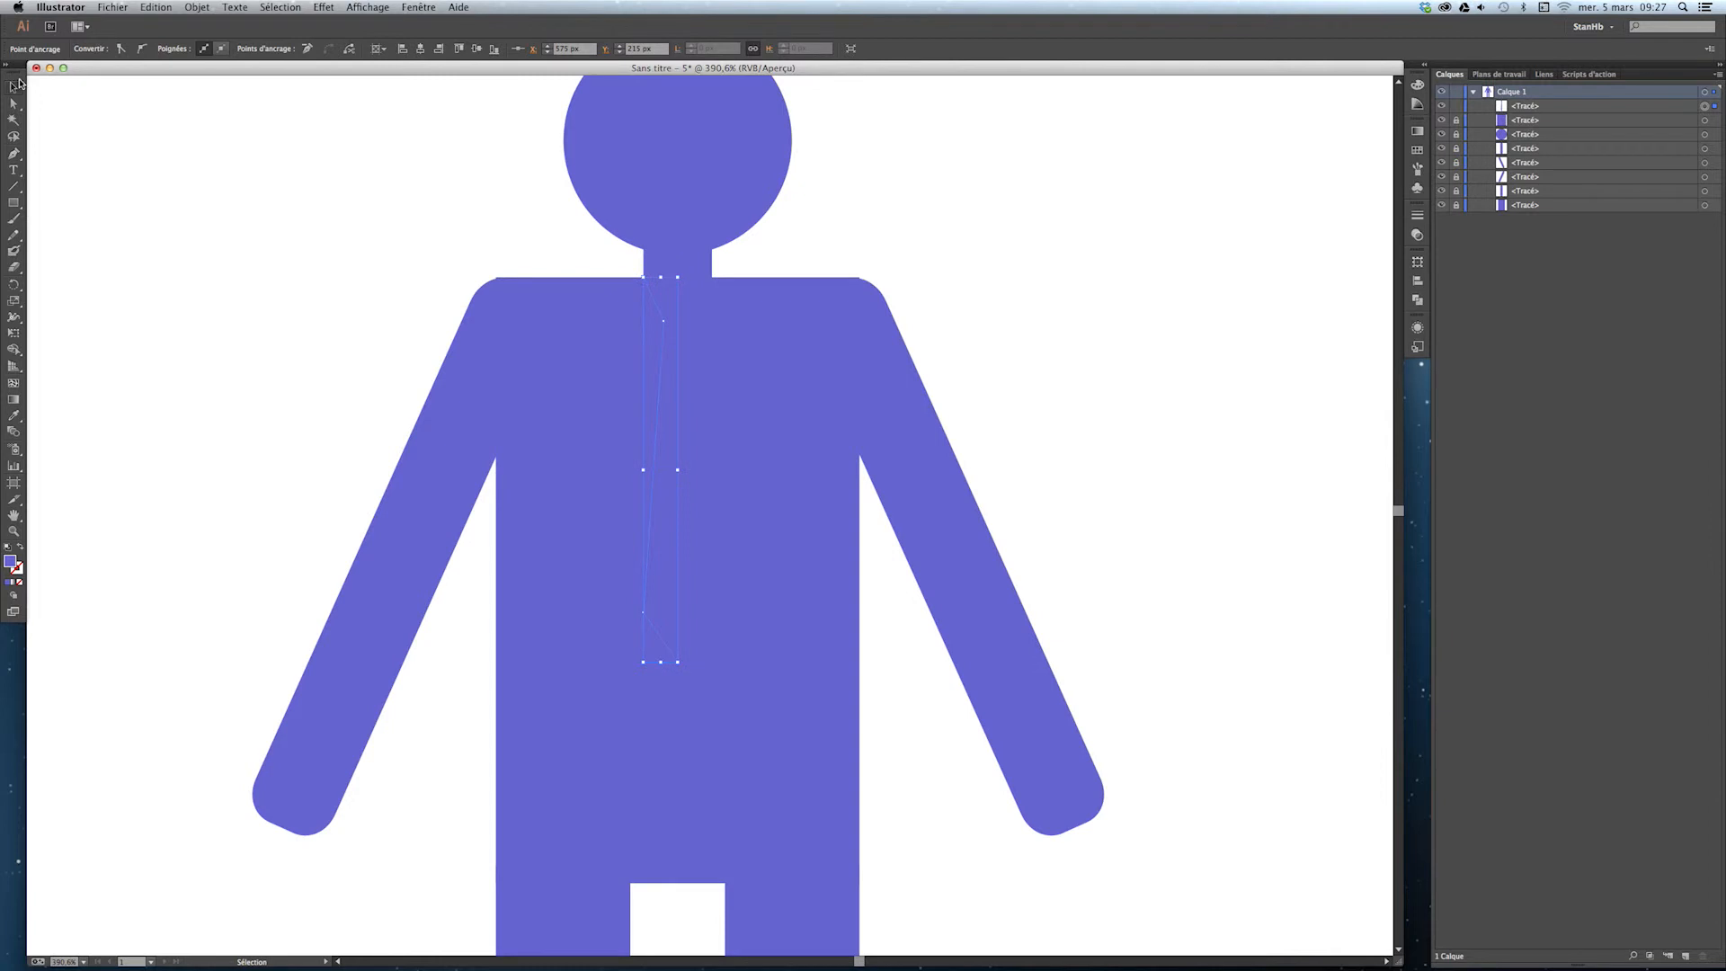
pyautogui.click(670, 512)
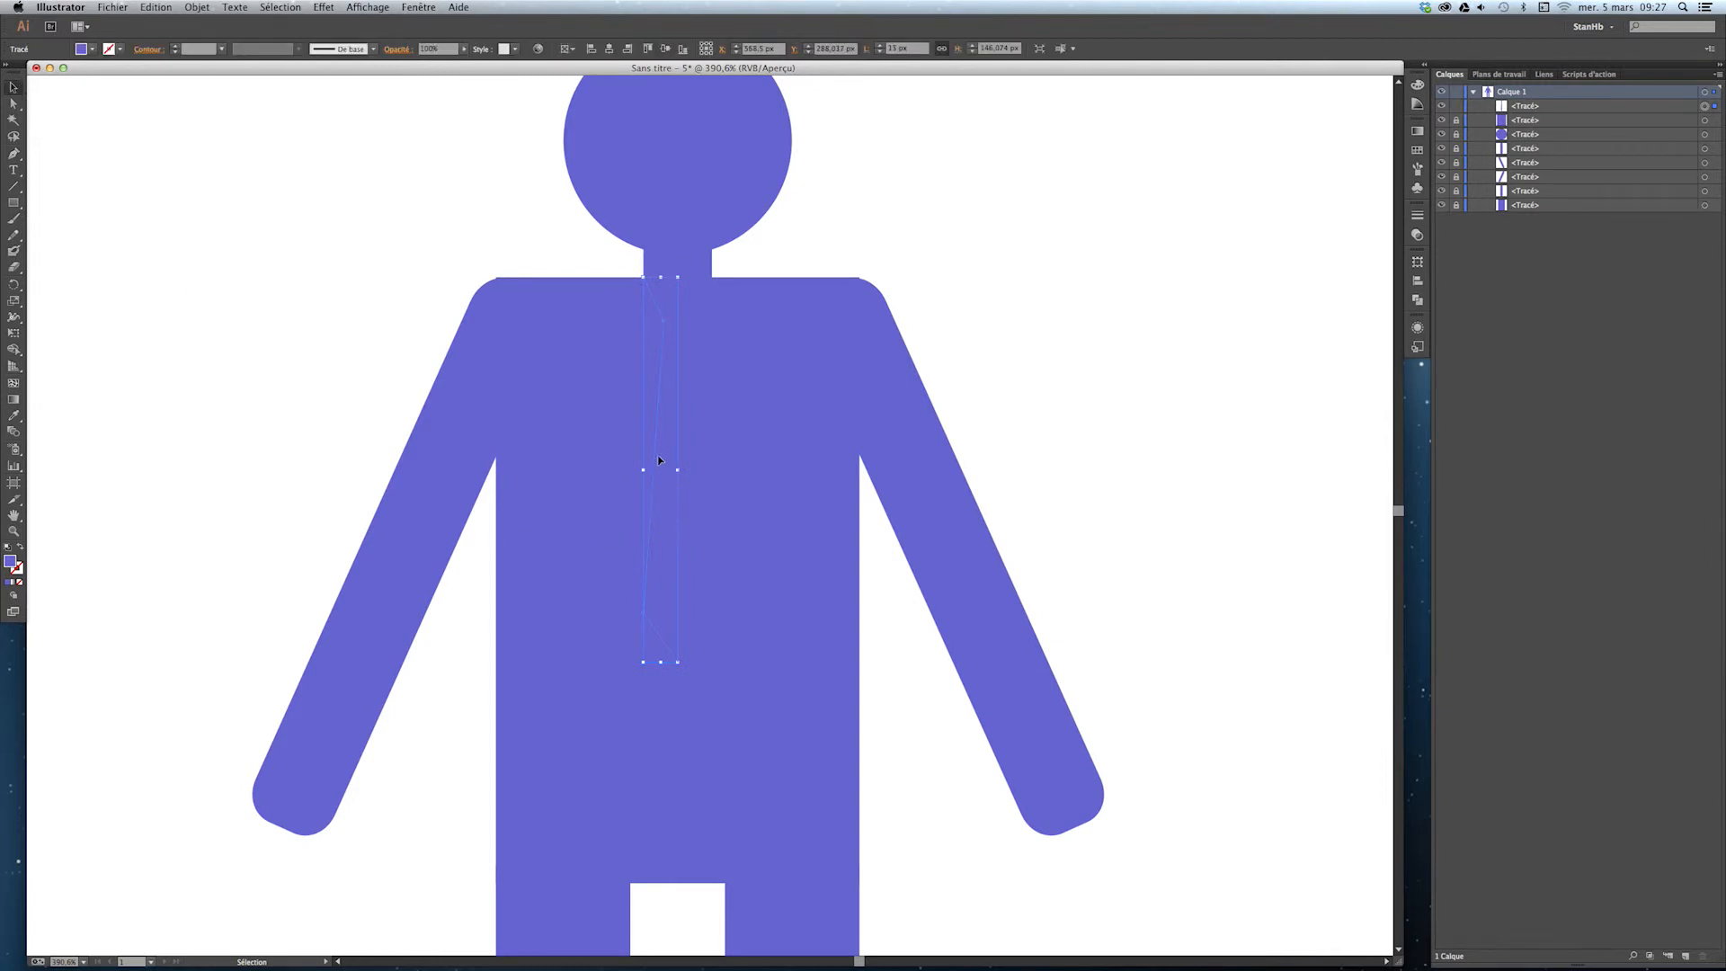
pyautogui.click(92, 49)
pyautogui.click(53, 78)
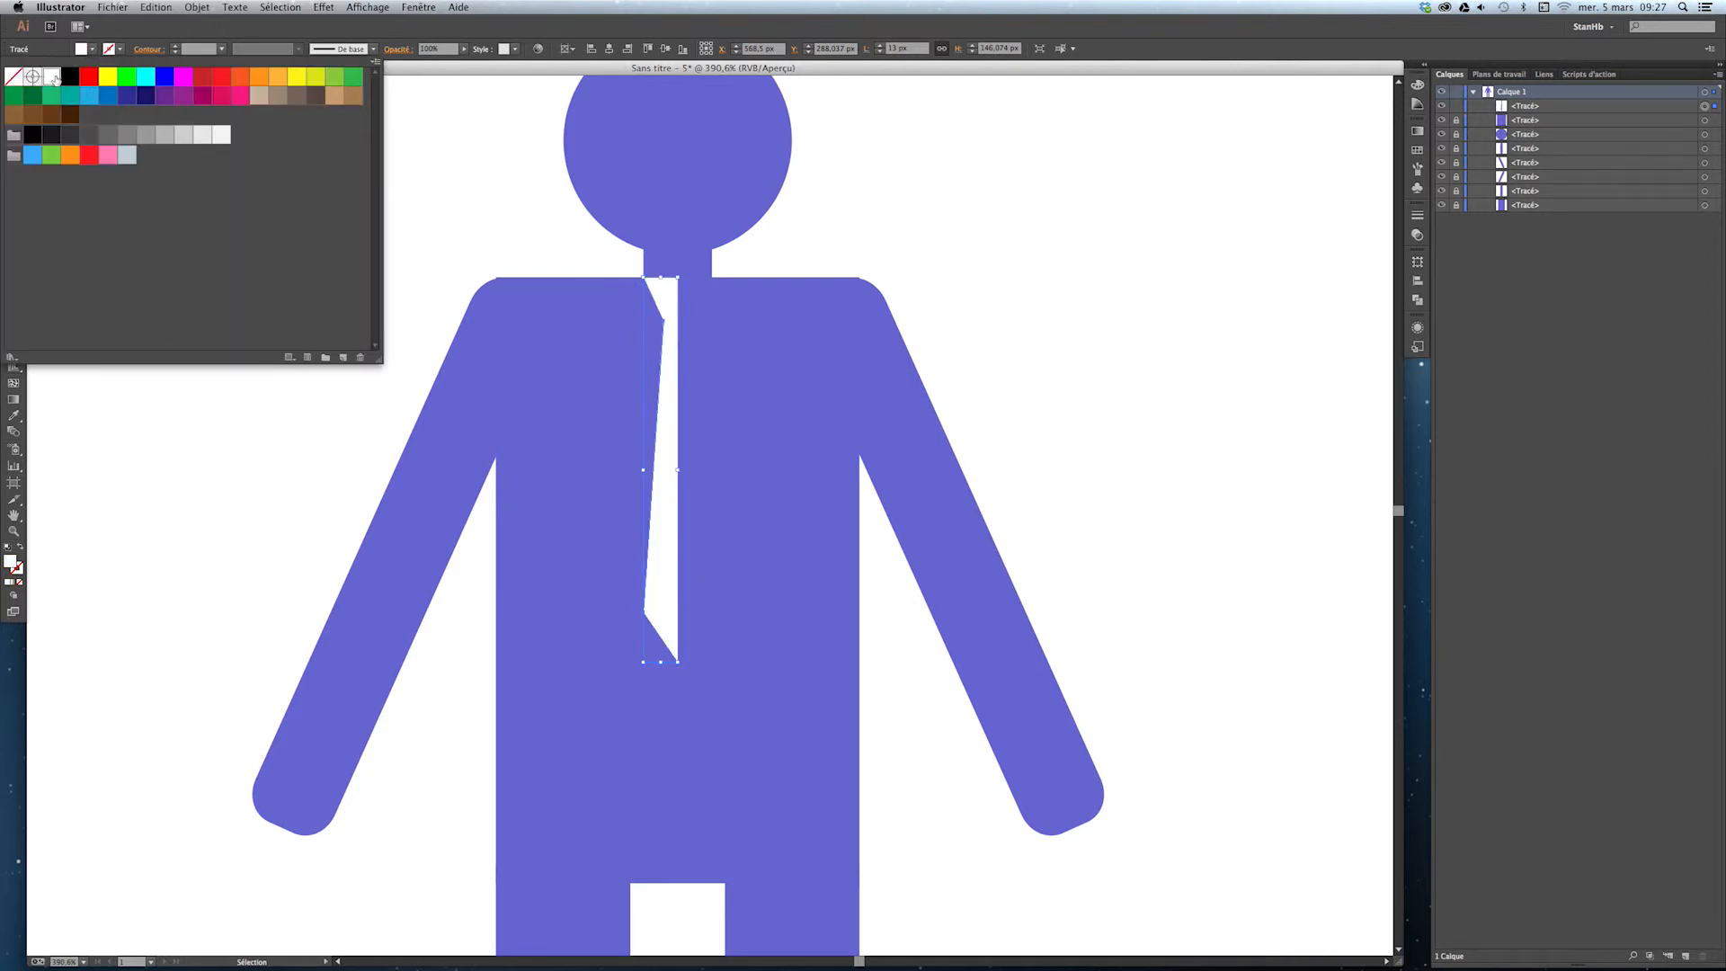
pyautogui.click(115, 29)
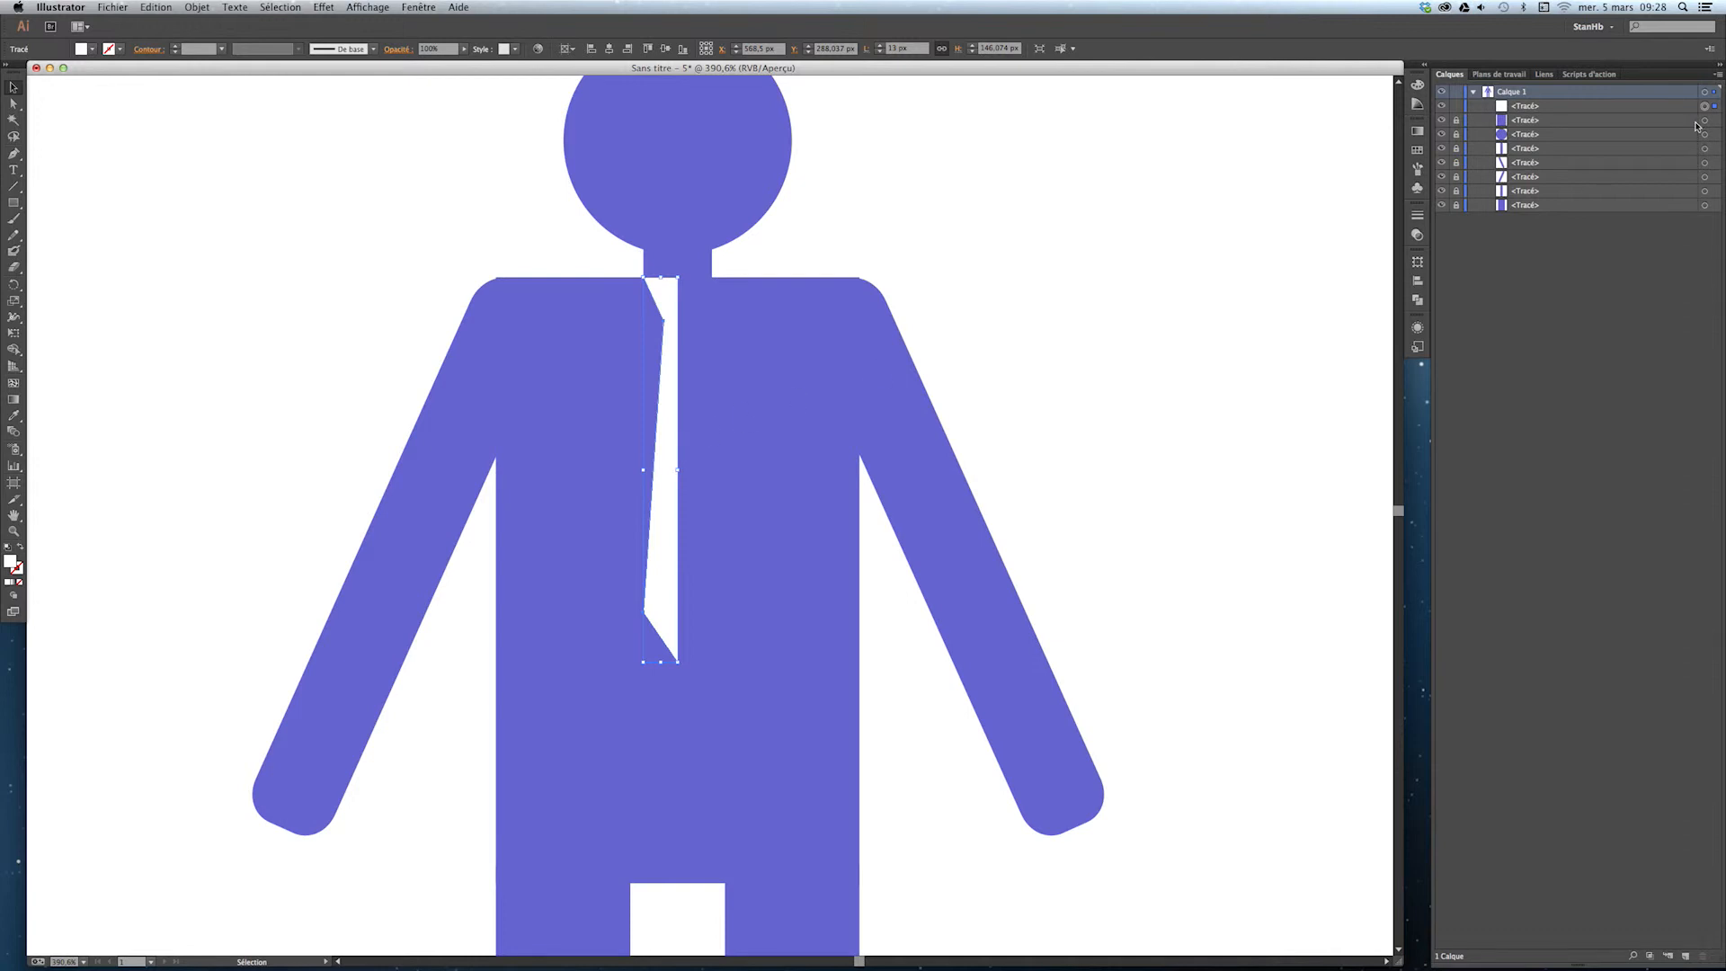
# Mirror a copy of the half tie about the vertical axis and join it to the original along their straight edges
pyautogui.click(196, 8)
pyautogui.moveTo(208, 25)
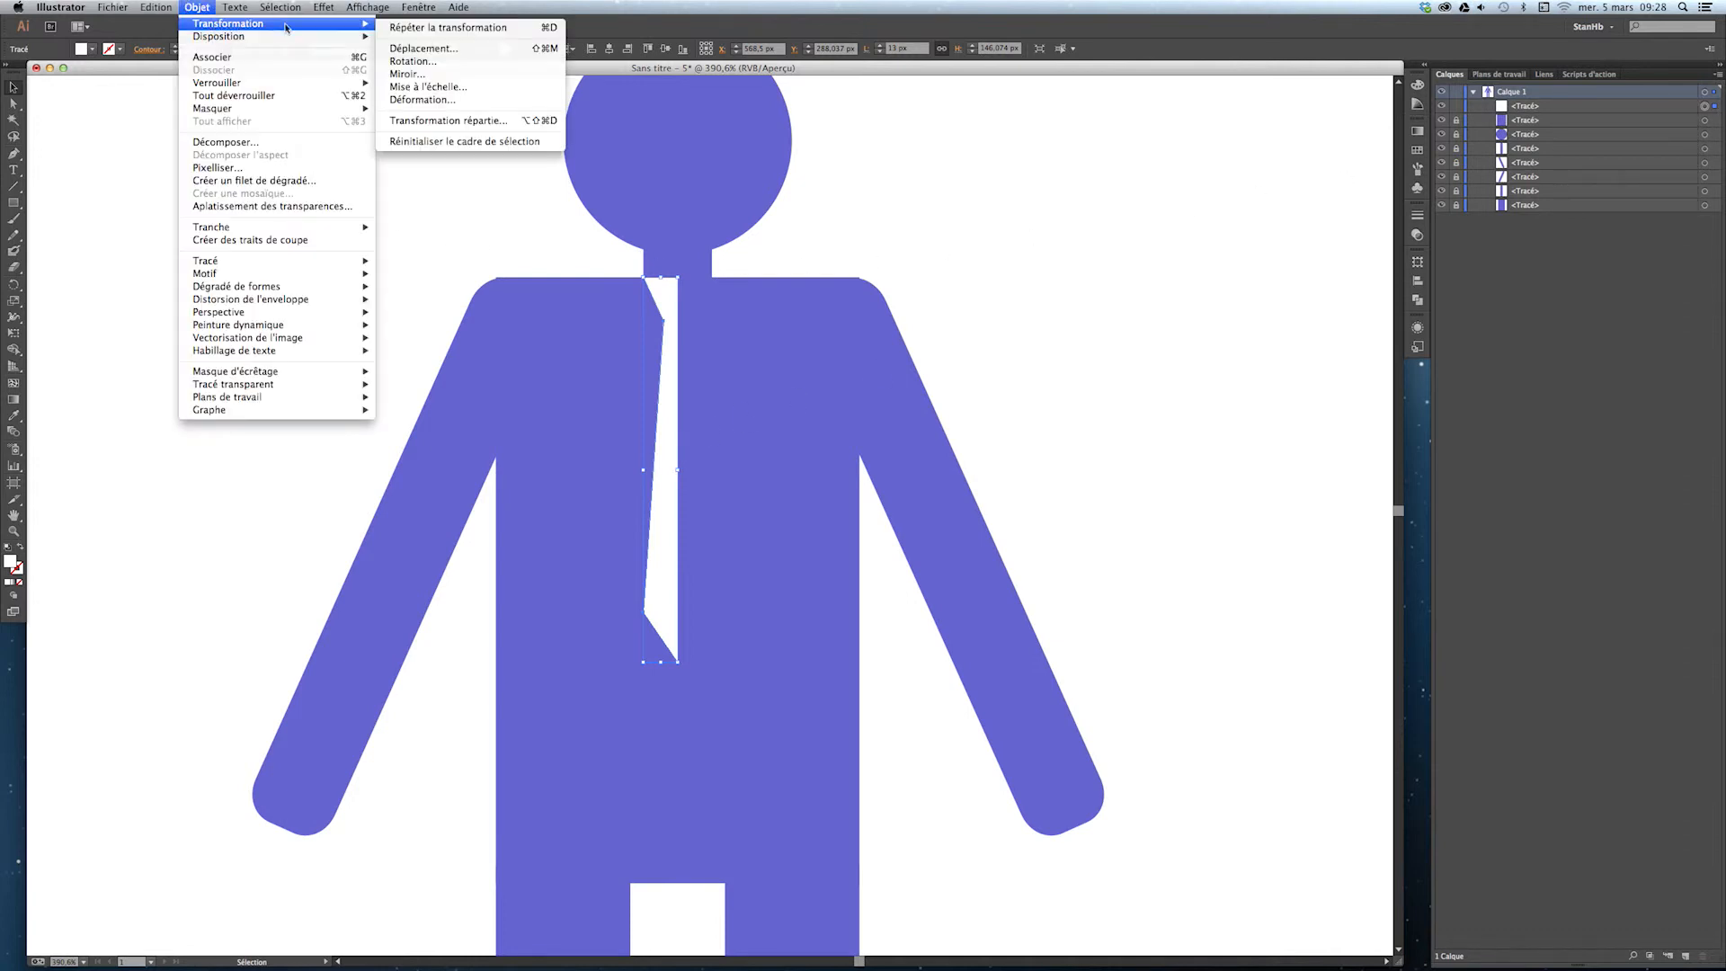
pyautogui.click(412, 75)
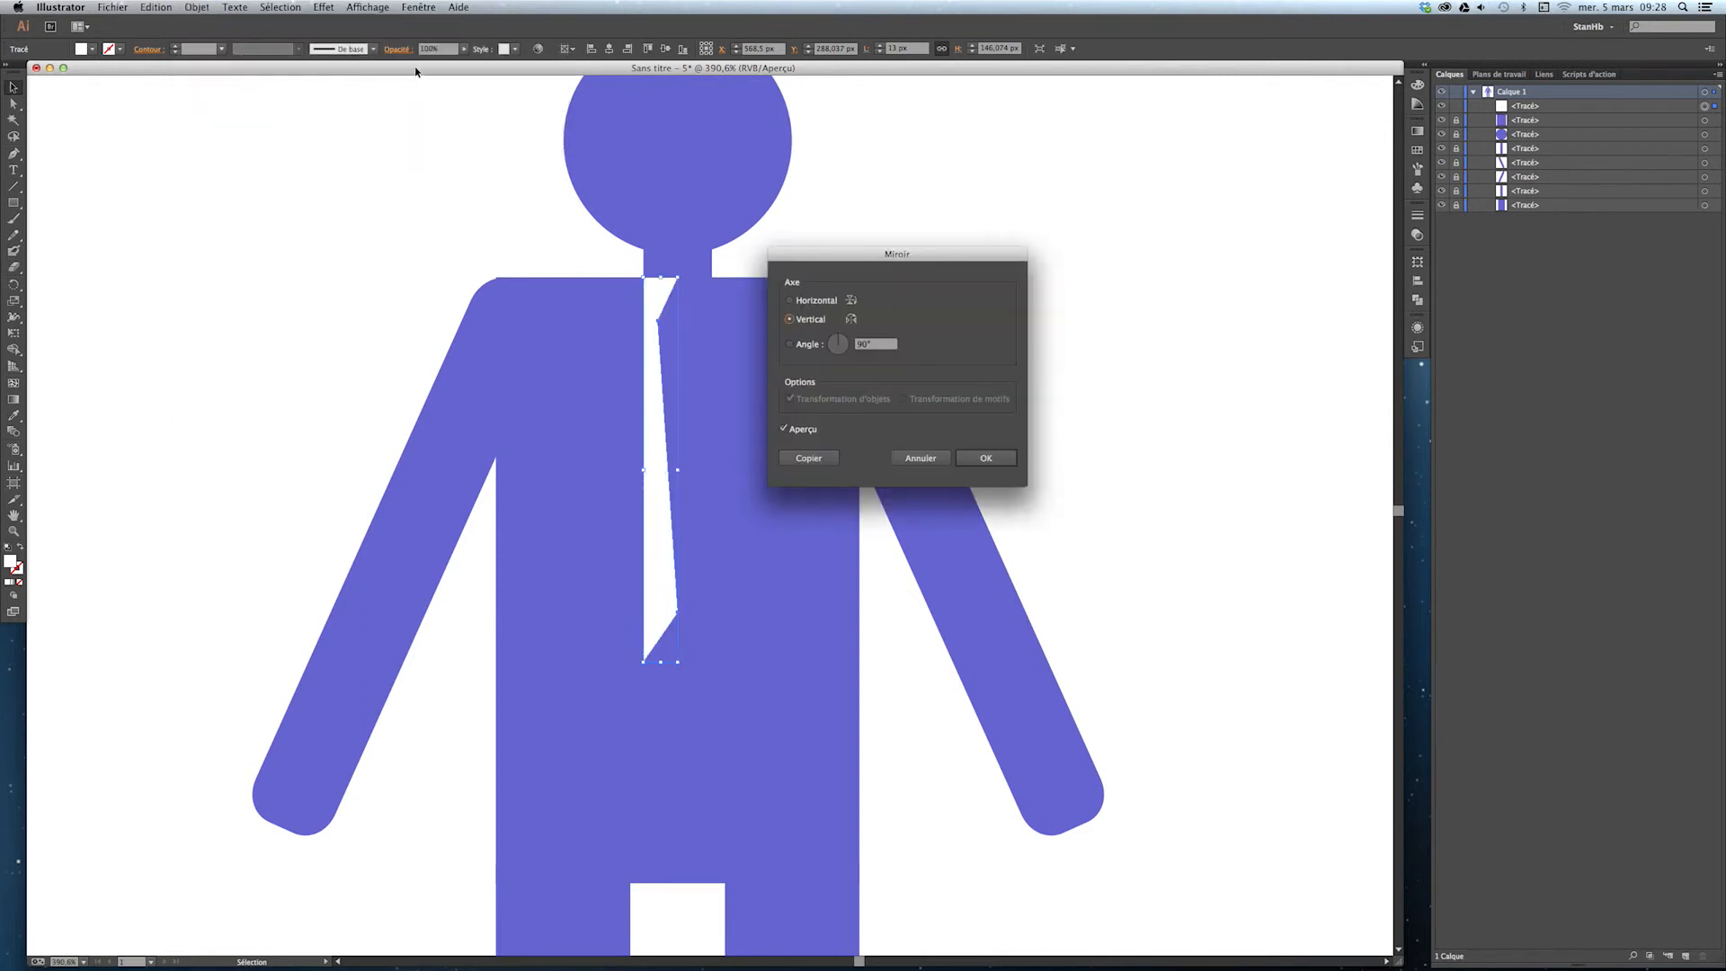
pyautogui.moveTo(853, 266); pyautogui.dragTo(1070, 143)
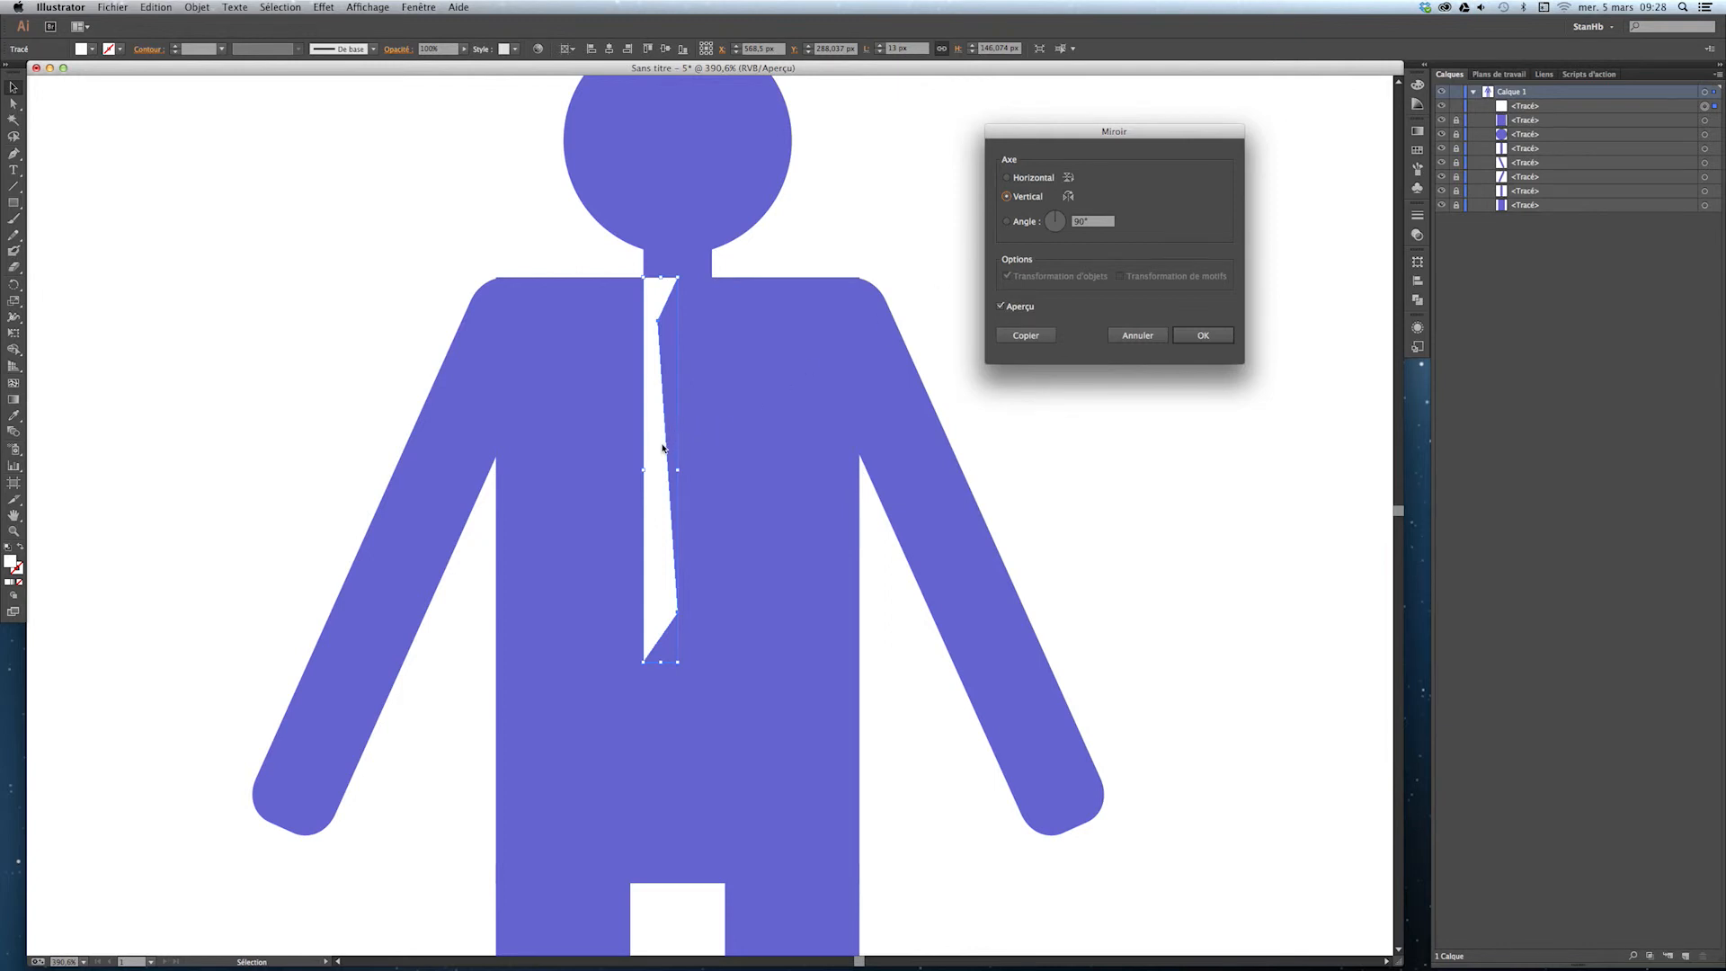
pyautogui.click(1026, 336)
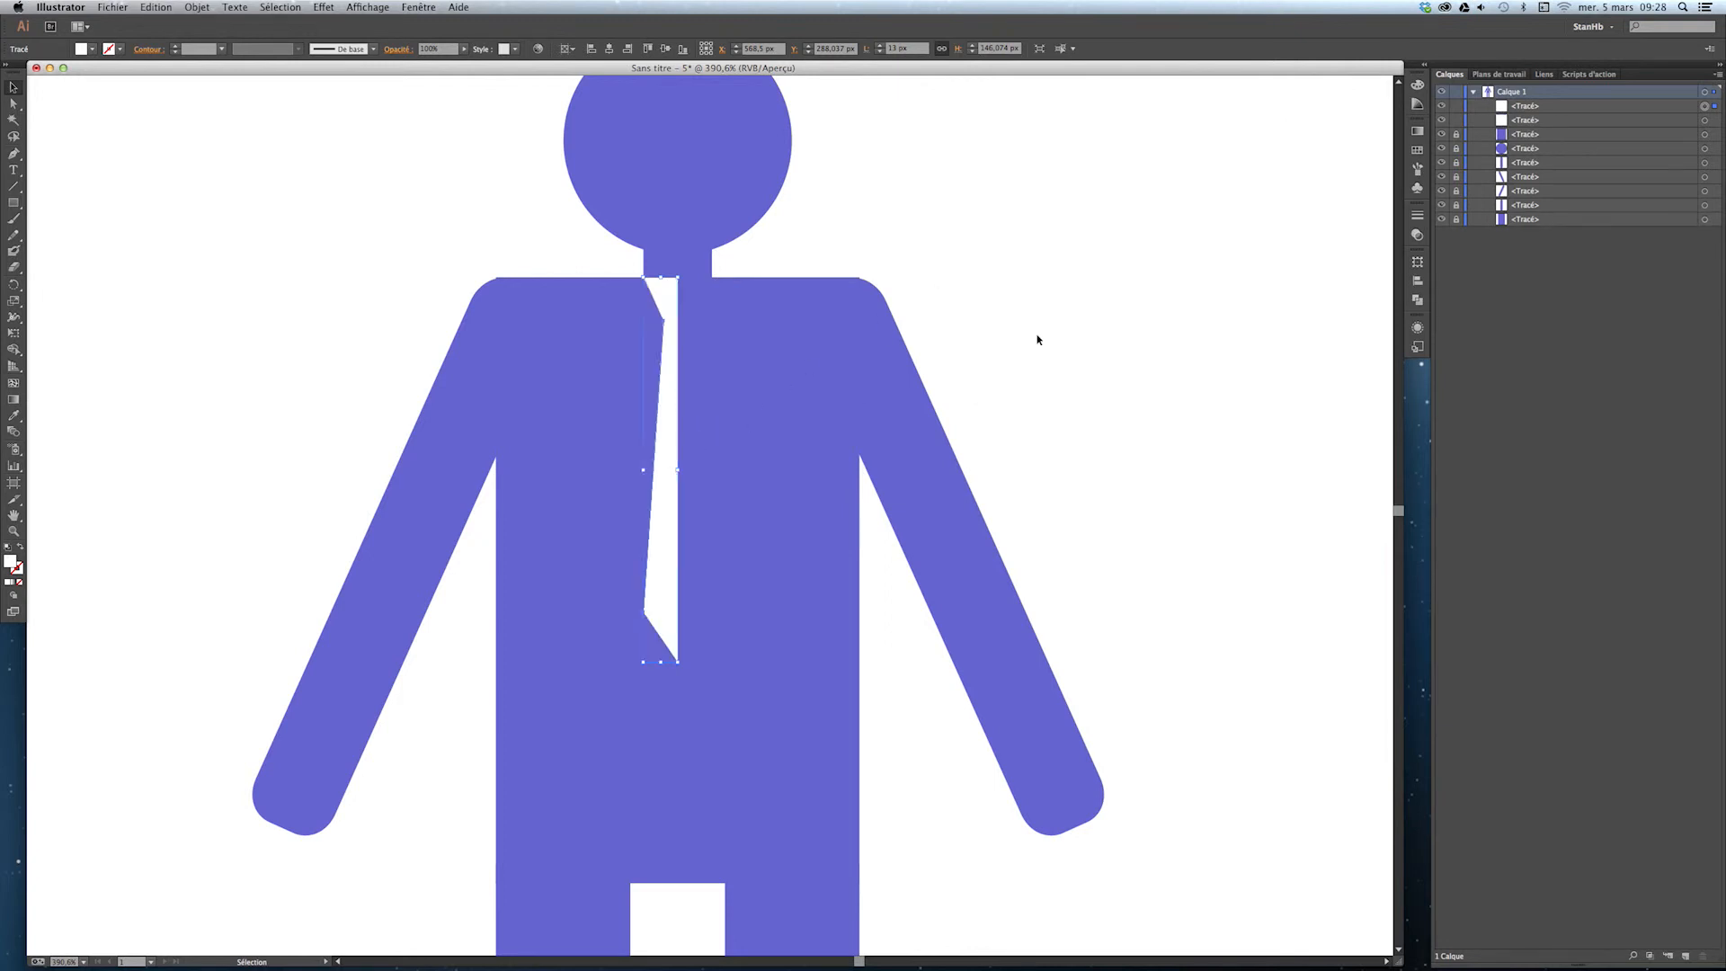
pyautogui.moveTo(652, 497); pyautogui.dragTo(685, 501)
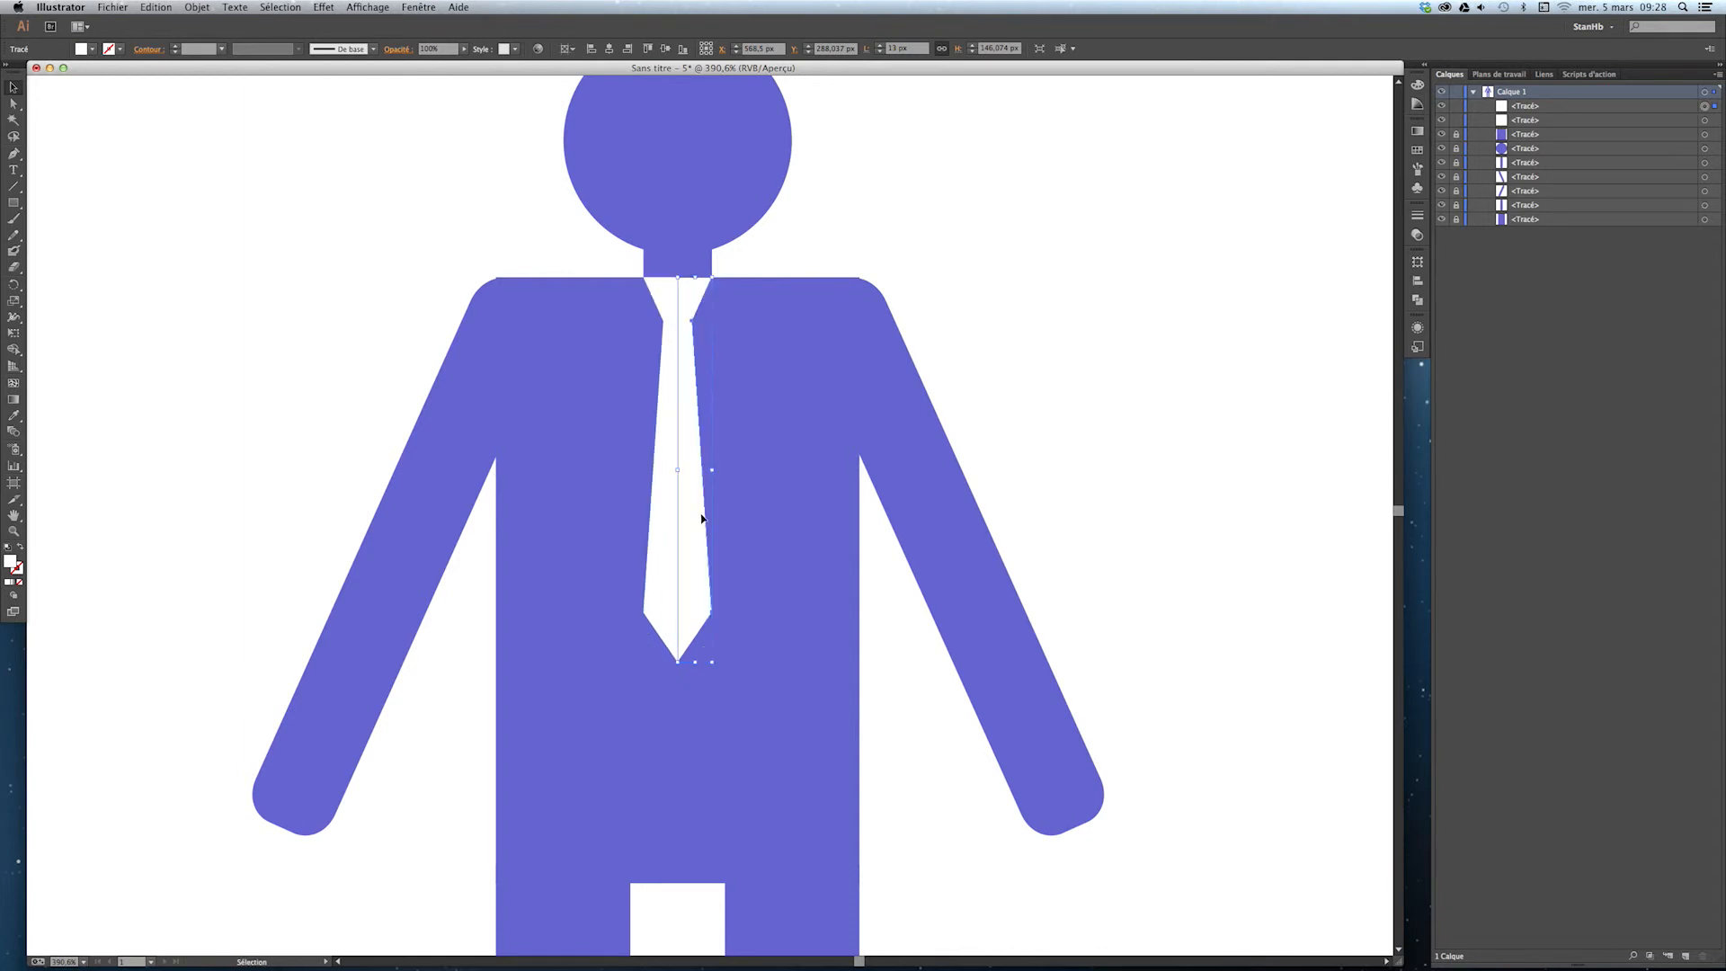
pyautogui.click(1000, 277)
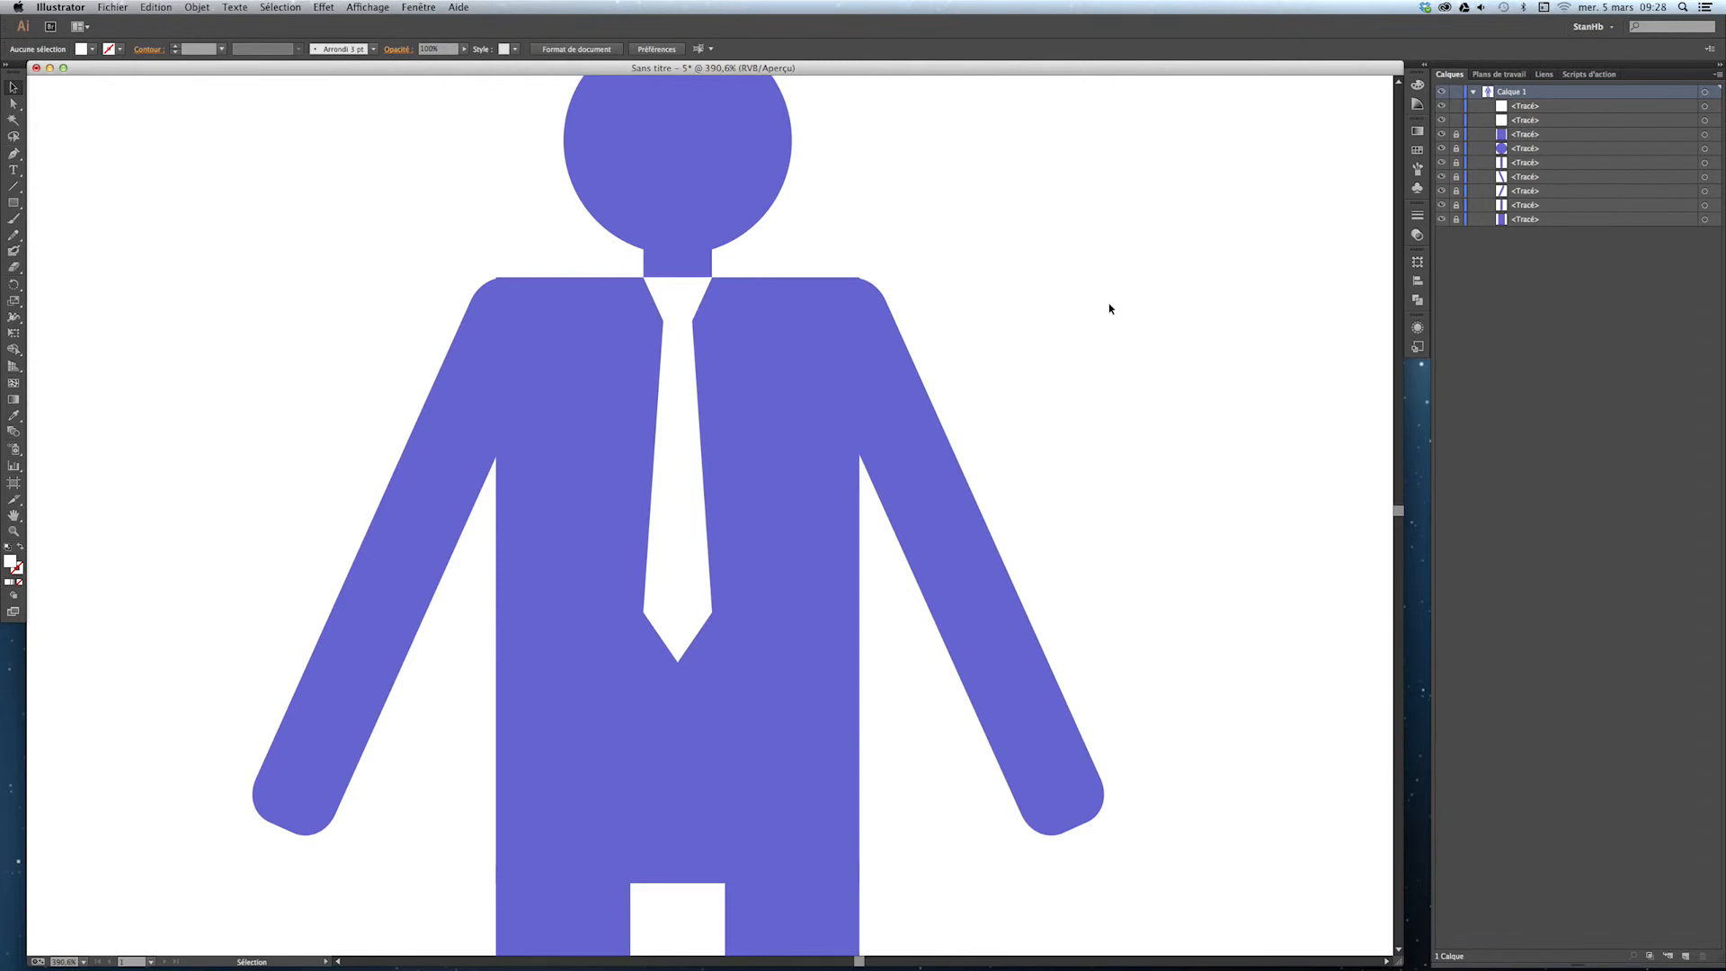
# Unlock all seven body shapes in the layer
pyautogui.moveTo(959, 246)
pyautogui.mouseDown()
pyautogui.moveTo(963, 358)
pyautogui.moveTo(957, 233)
pyautogui.mouseUp()
pyautogui.press('z')
pyautogui.keyDown('alt'); pyautogui.click(750, 381); pyautogui.keyUp('alt')
pyautogui.keyDown('alt'); pyautogui.click(733, 426); pyautogui.keyUp('alt')
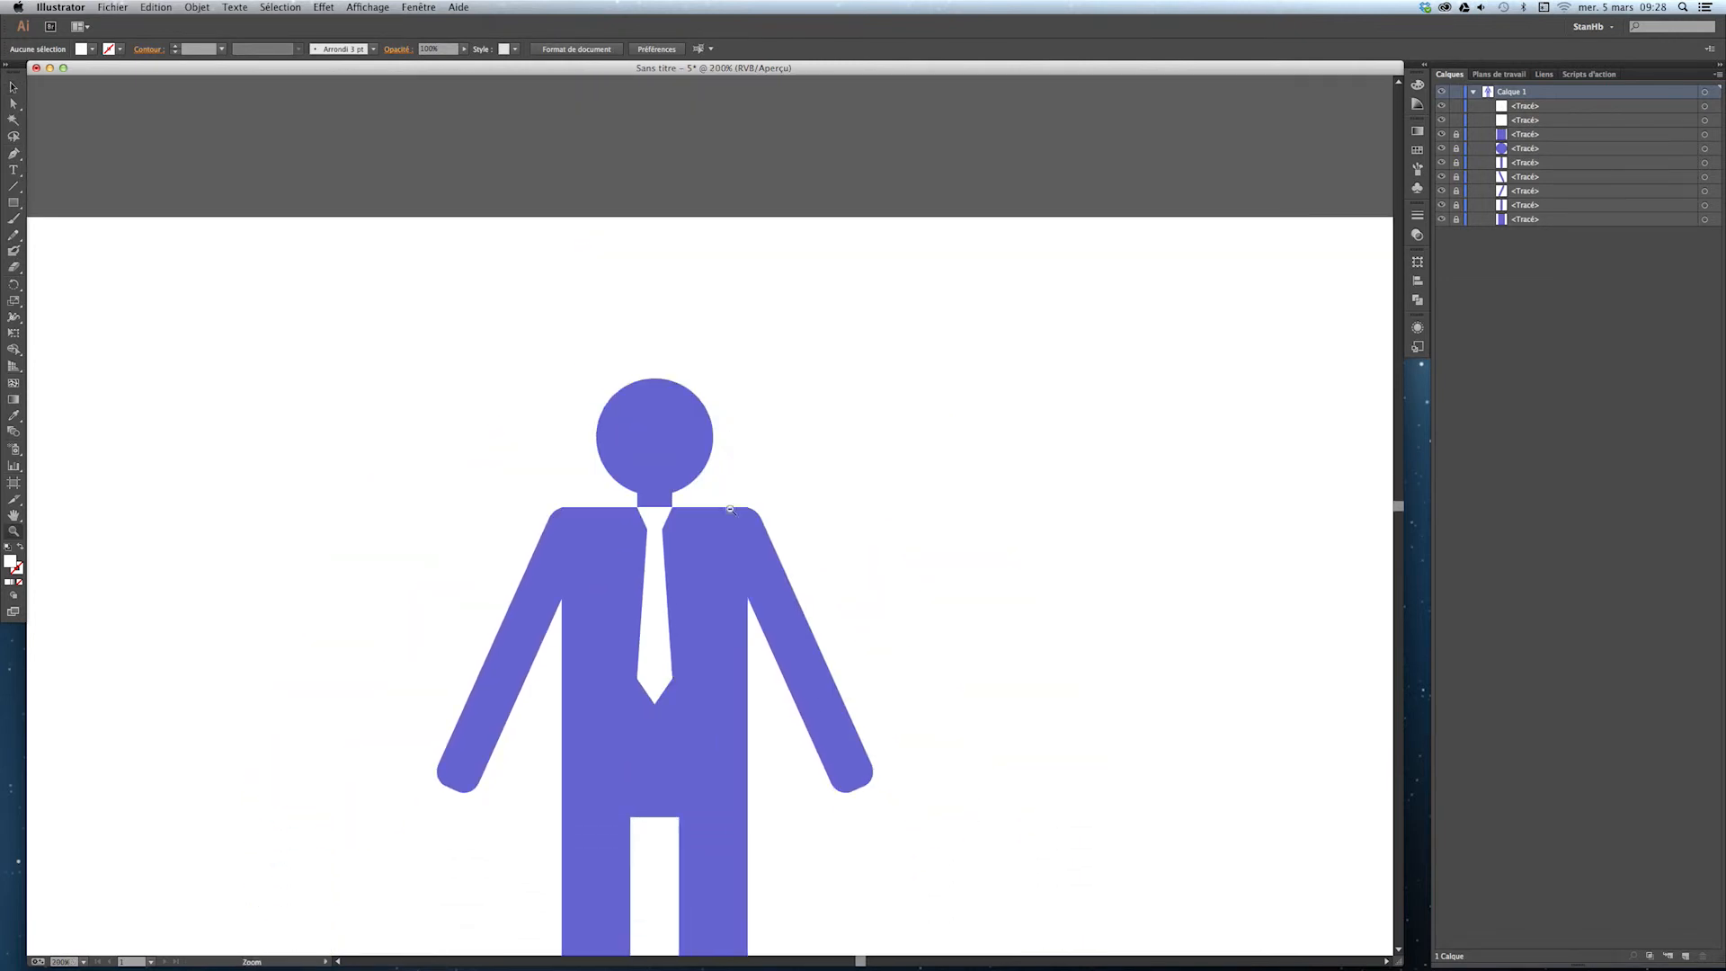
pyautogui.moveTo(713, 589); pyautogui.dragTo(727, 394)
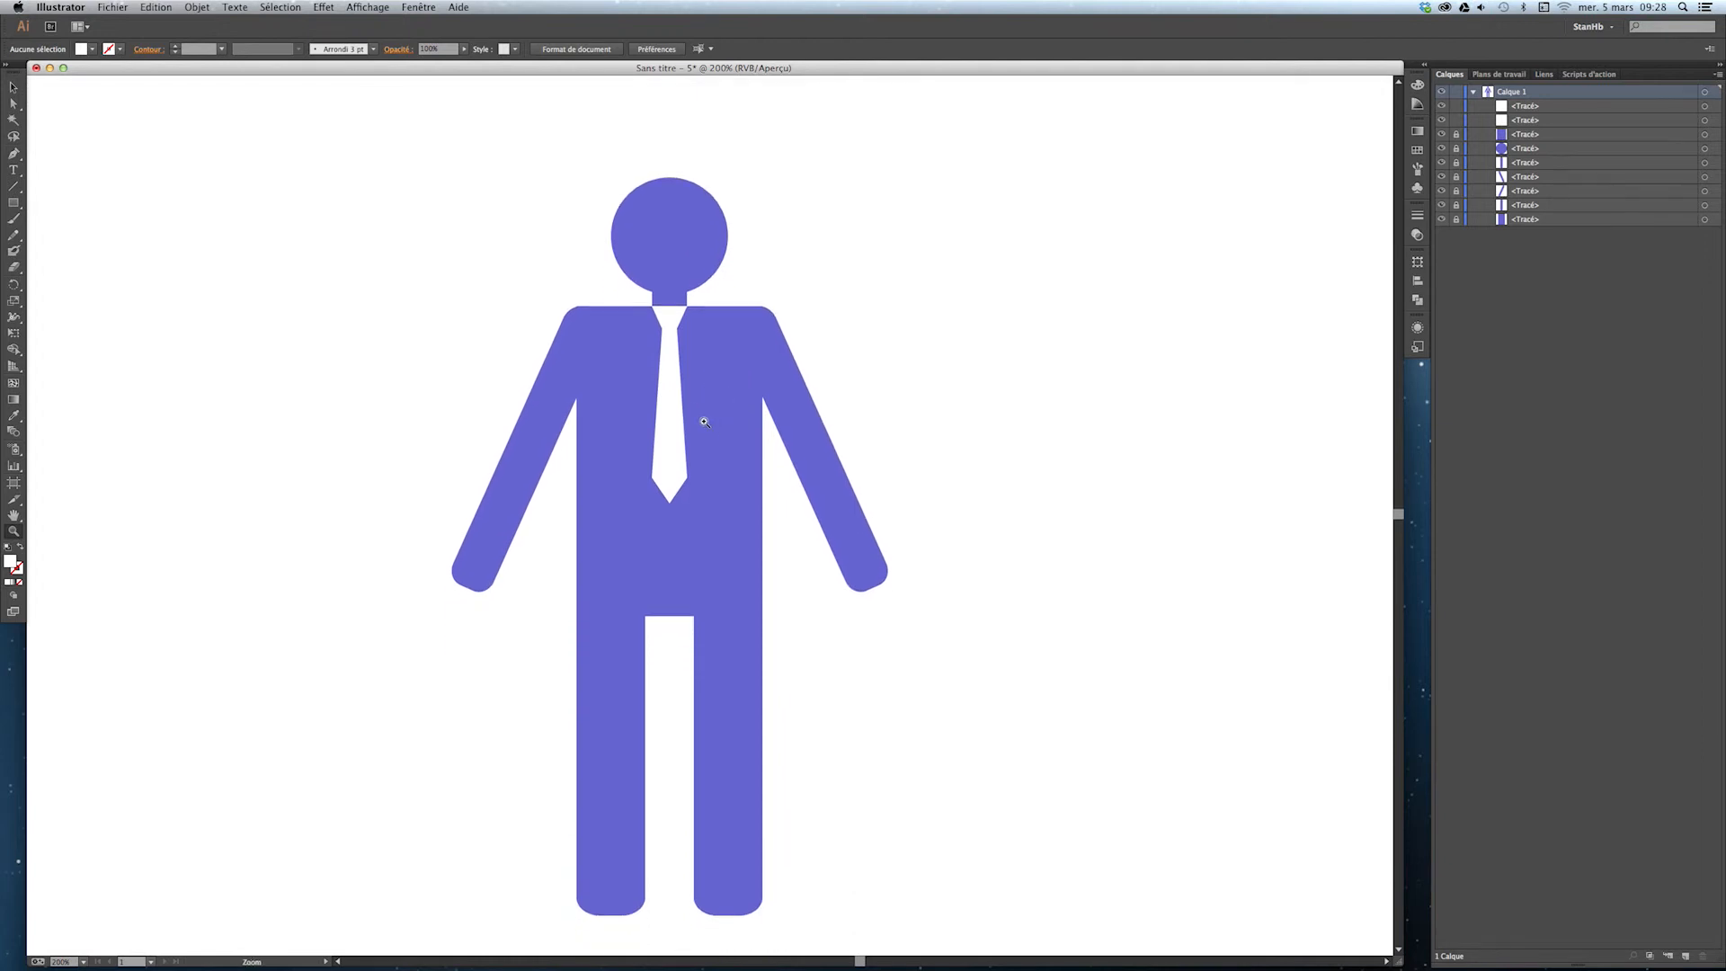
pyautogui.press('v')
pyautogui.click(672, 394)
pyautogui.moveTo(1456, 138); pyautogui.dragTo(1458, 222)
# Examine the overlapping shapes of the figure in outline mode and return to the preview display
pyautogui.click(364, 9)
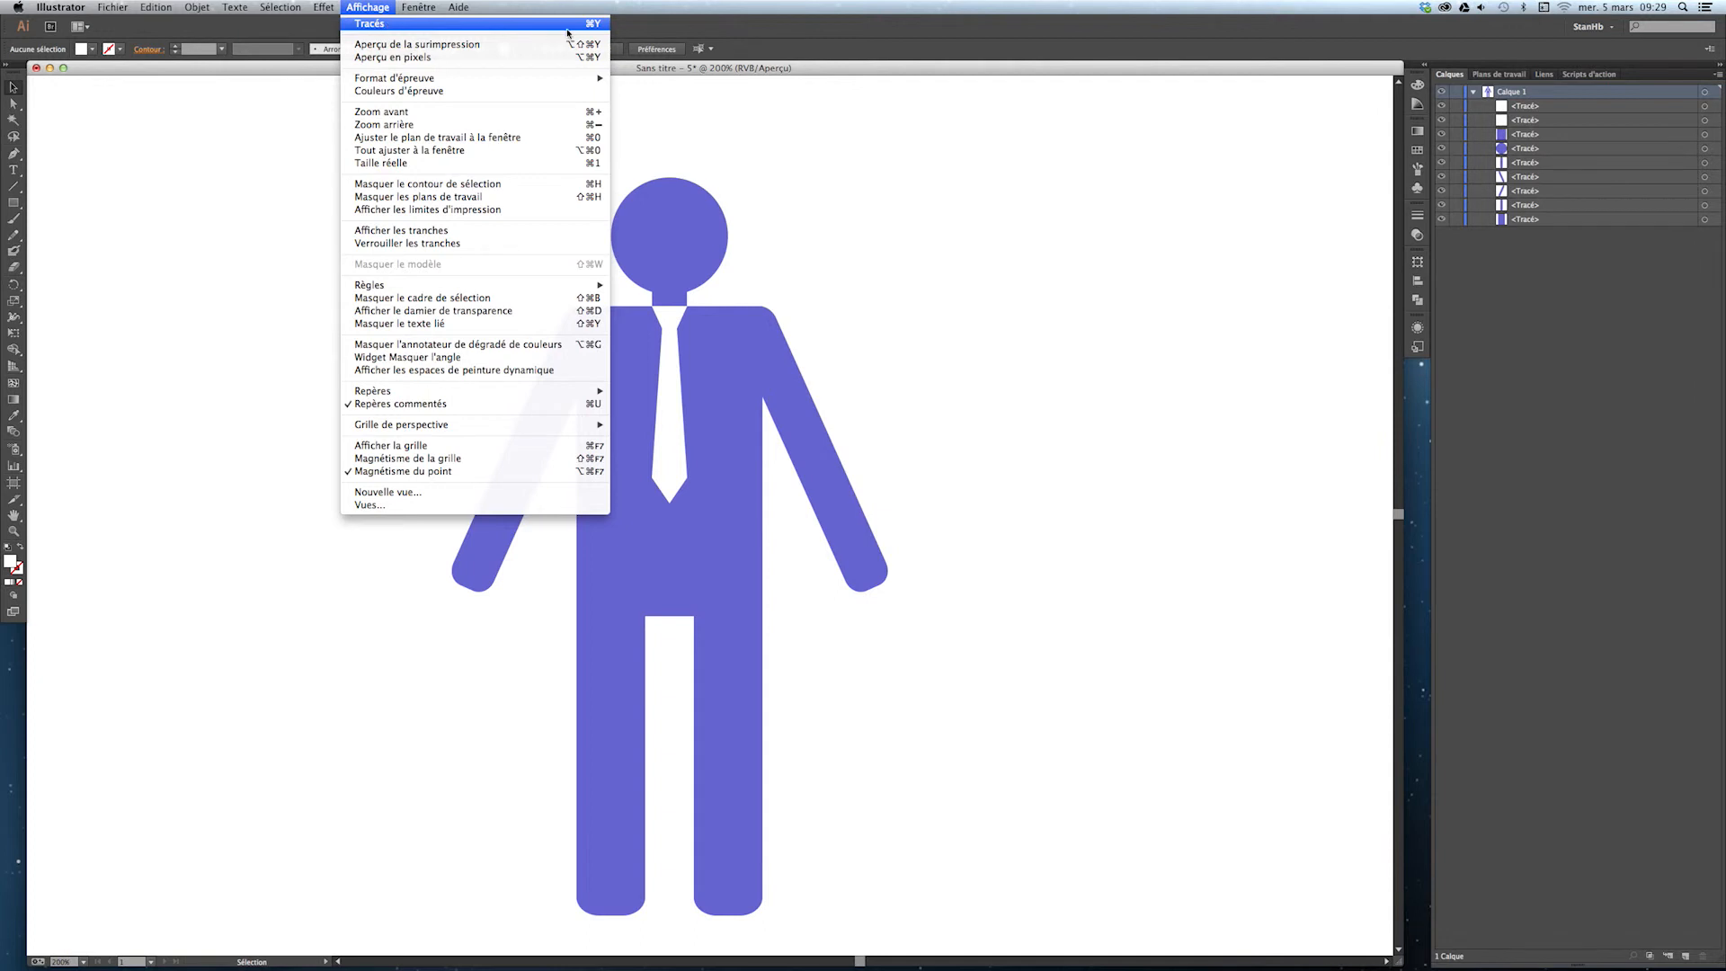
pyautogui.press('Escape')
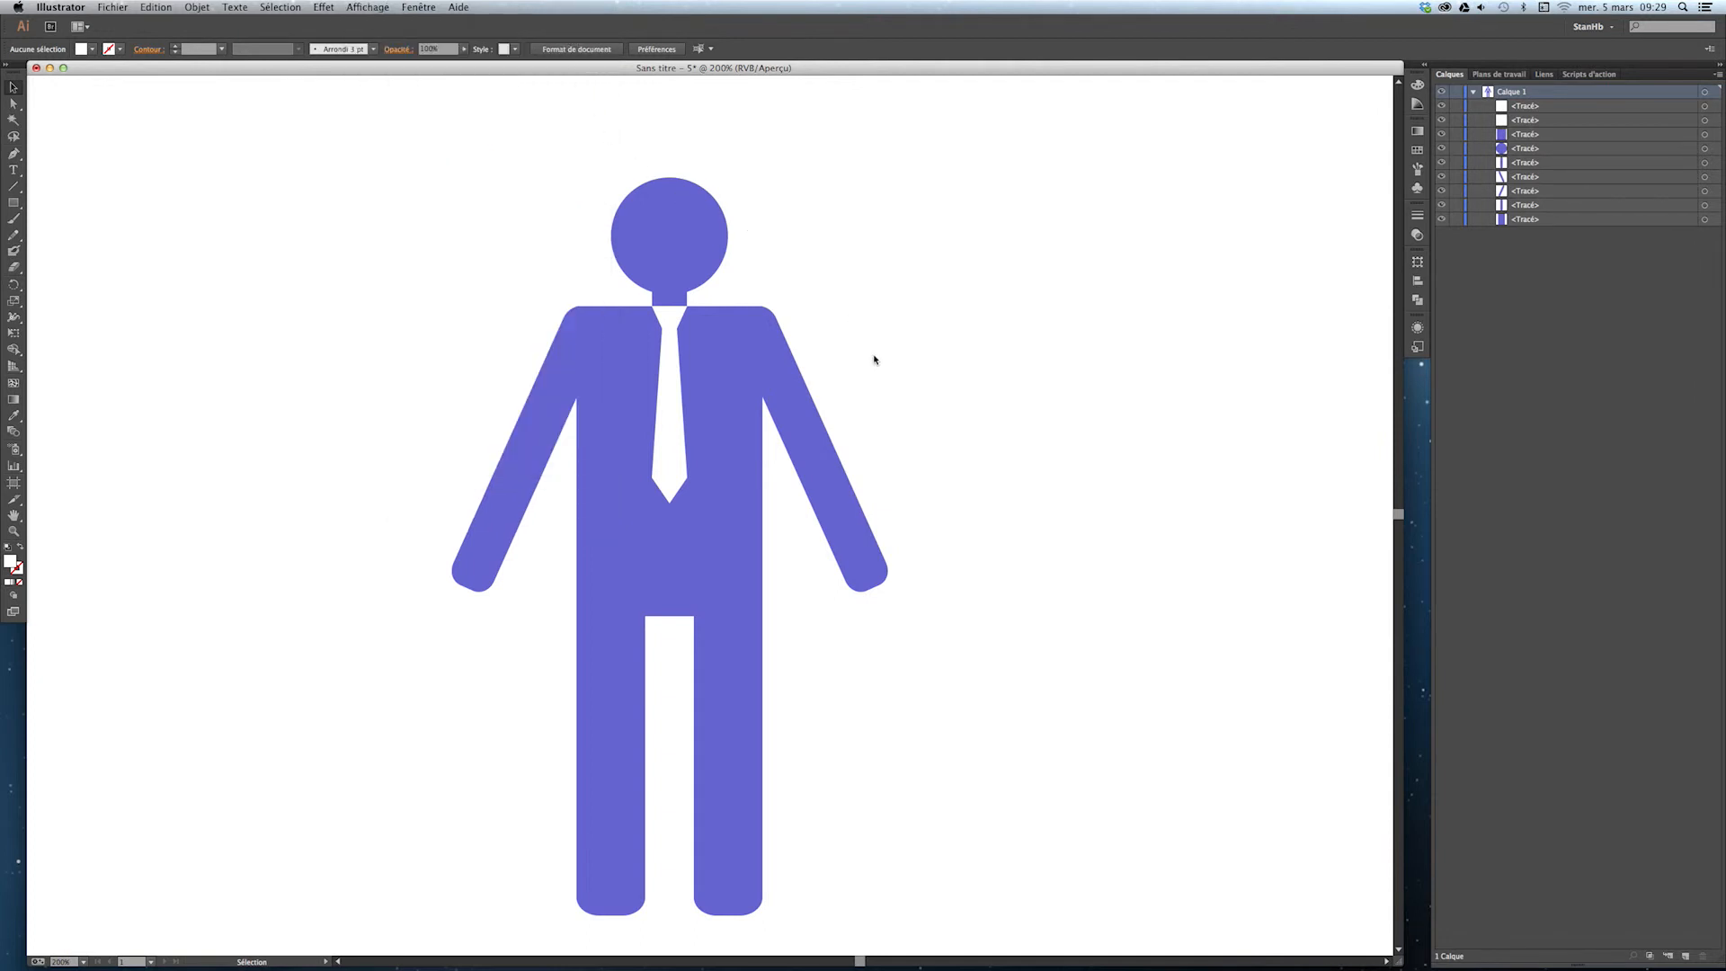
pyautogui.press('super+y')
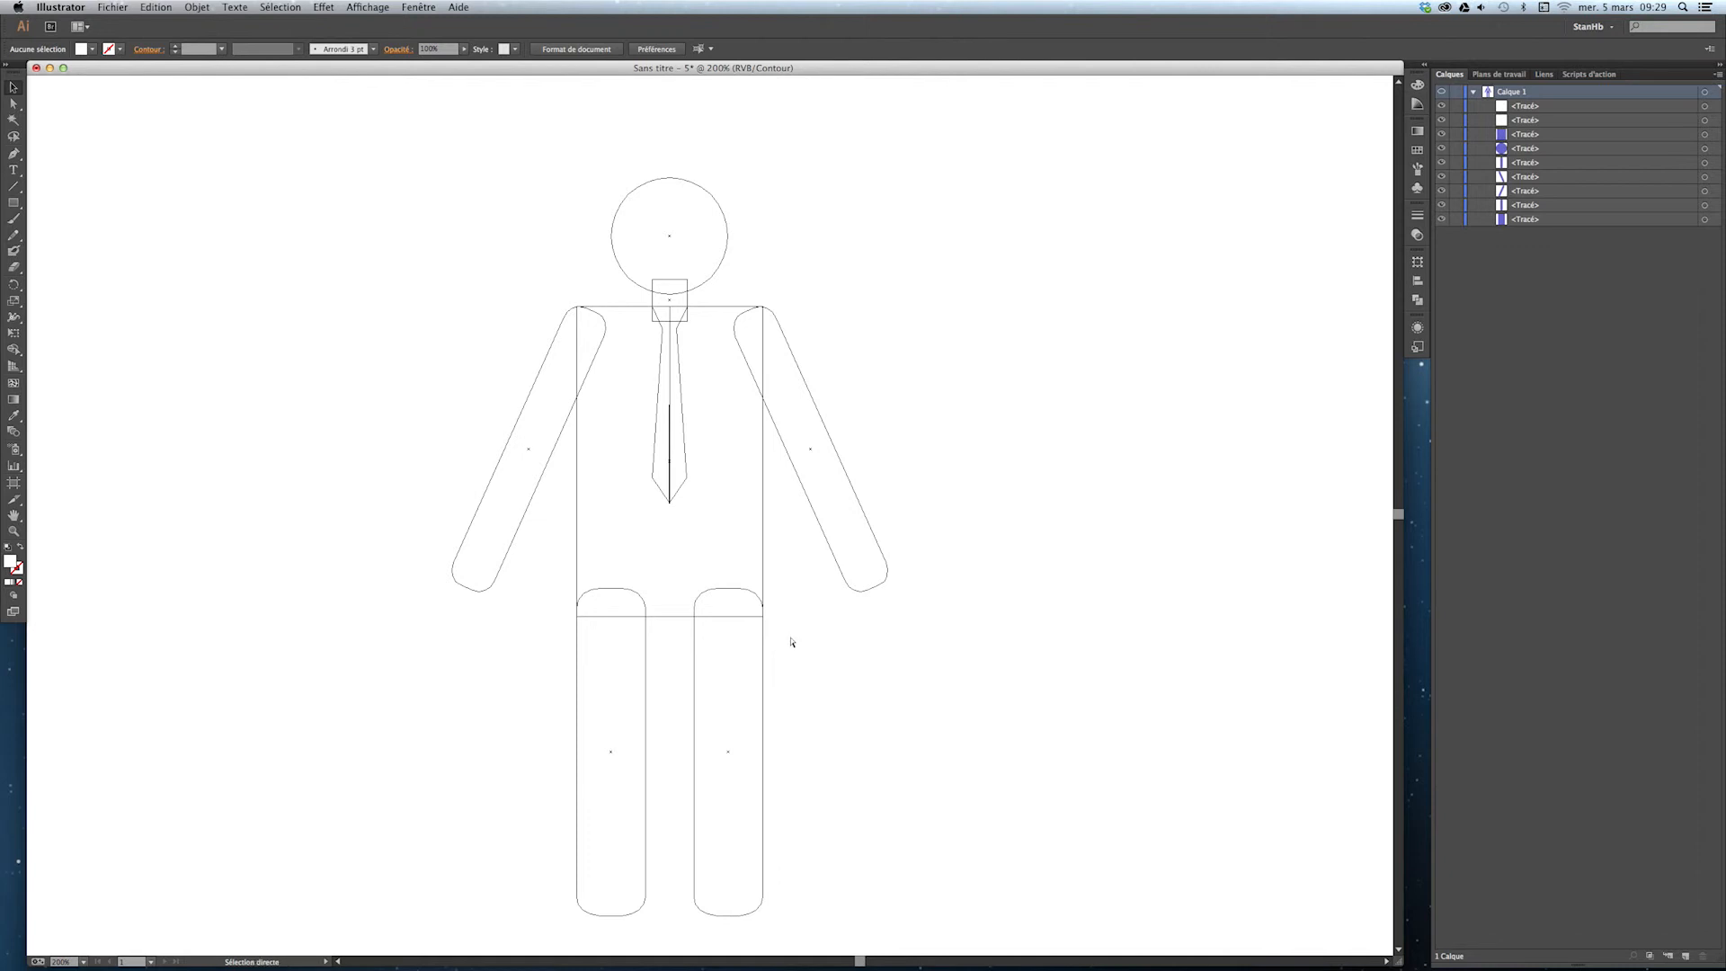
pyautogui.press('super+y')
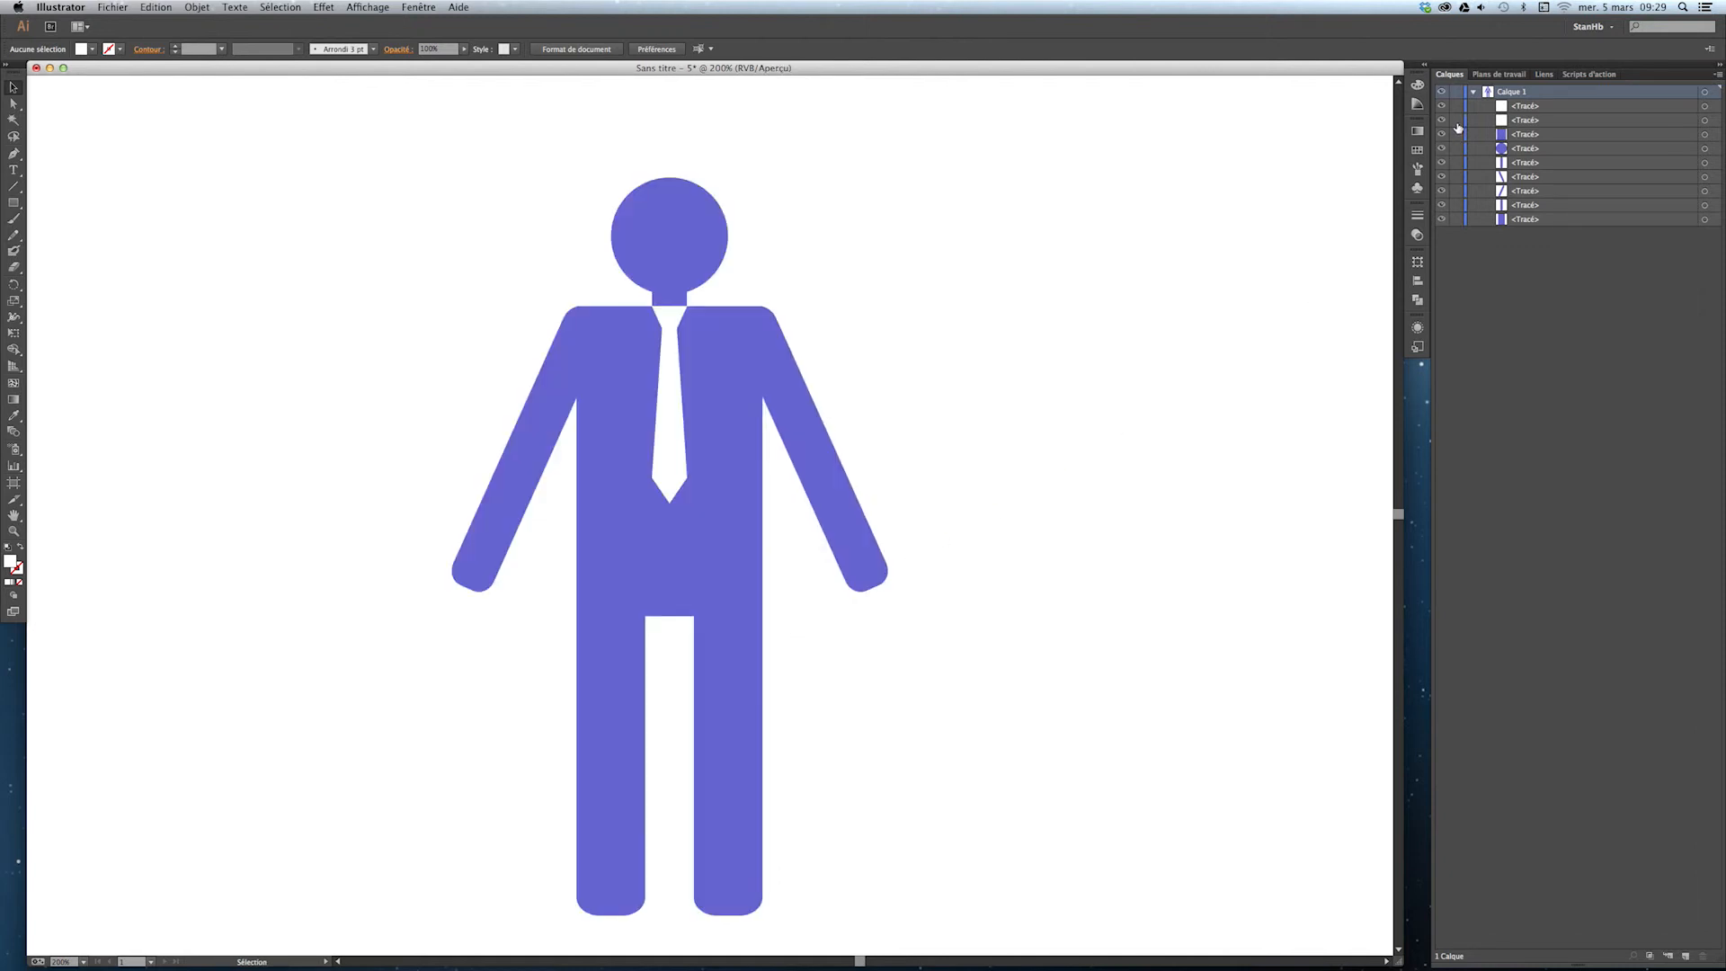
# Lock the seven body shapes and merge the two tie halves into one shape with the Shape Builder tool
pyautogui.moveTo(1458, 134); pyautogui.dragTo(1458, 219)
pyautogui.click(1705, 119)
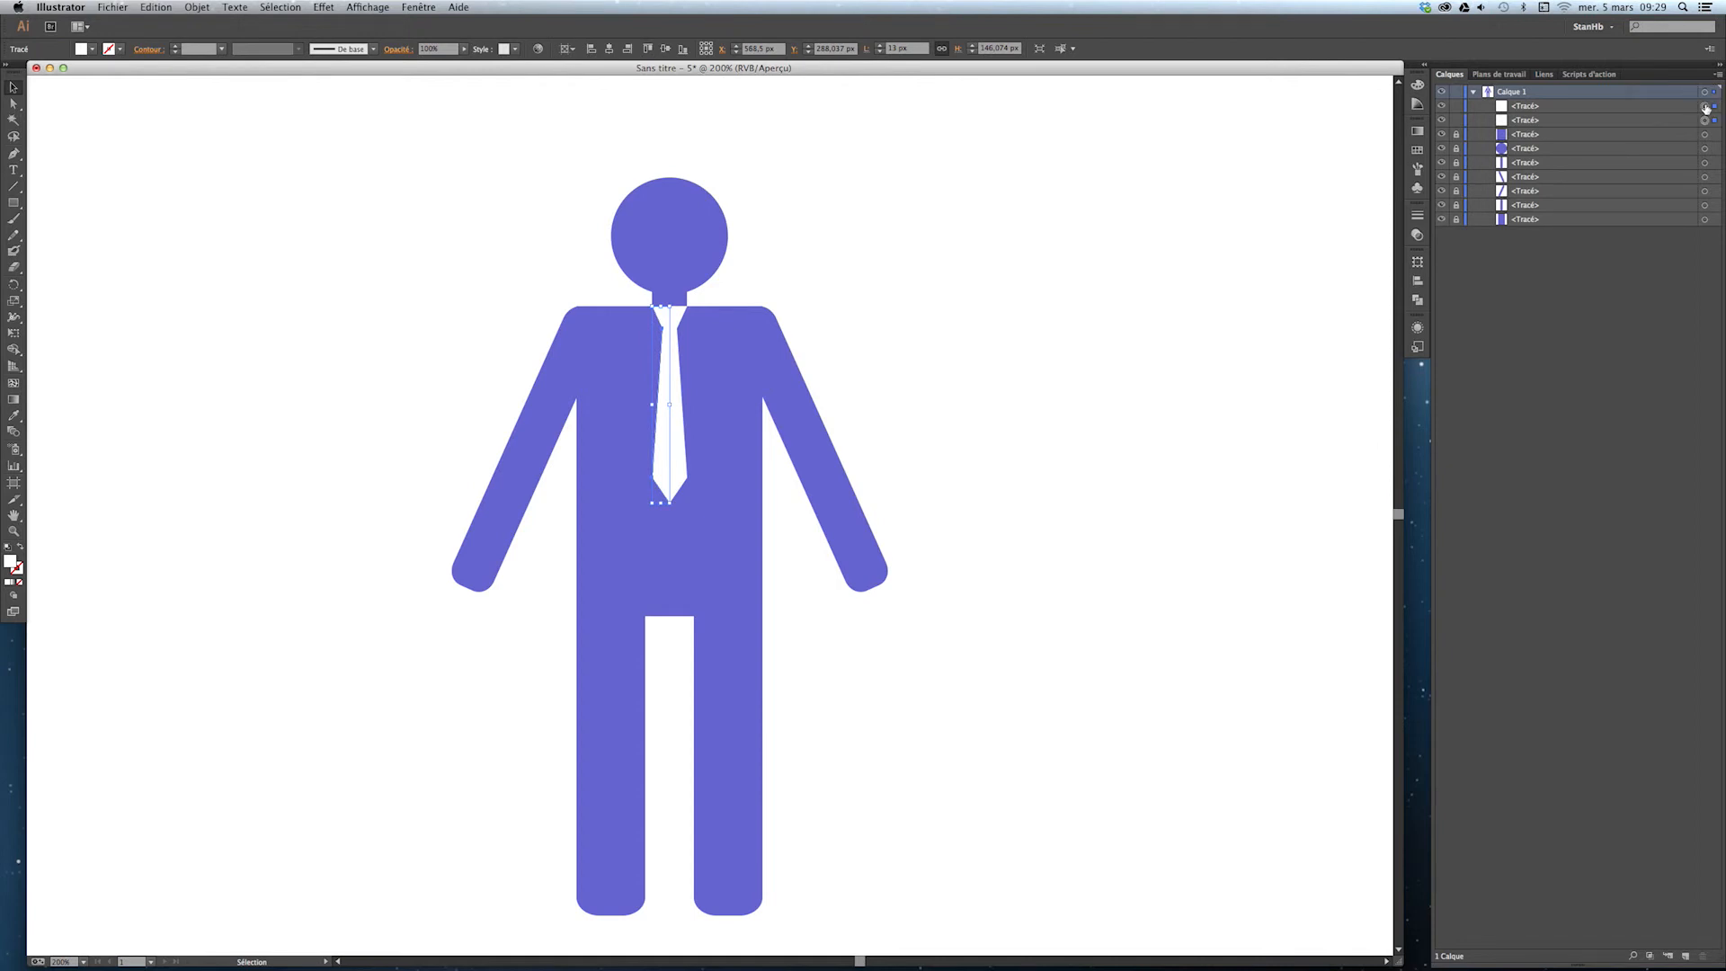
pyautogui.keyDown('shift'); pyautogui.click(1705, 106); pyautogui.keyUp('shift')
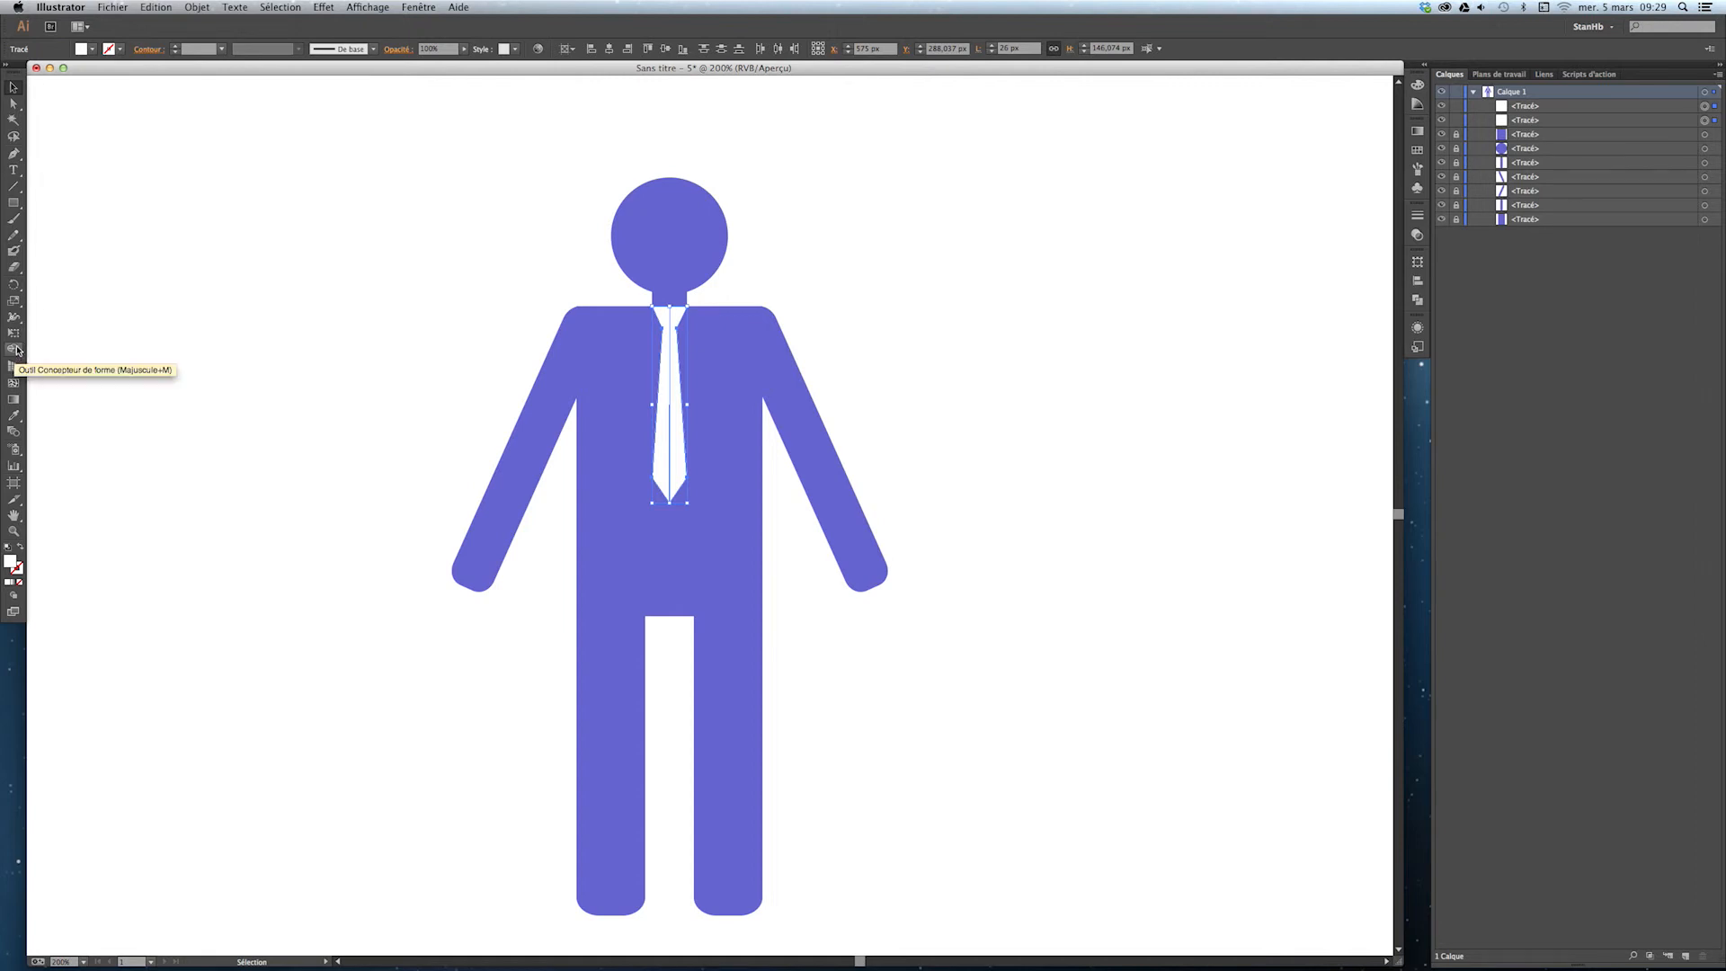
pyautogui.moveTo(15, 352); pyautogui.dragTo(78, 351)
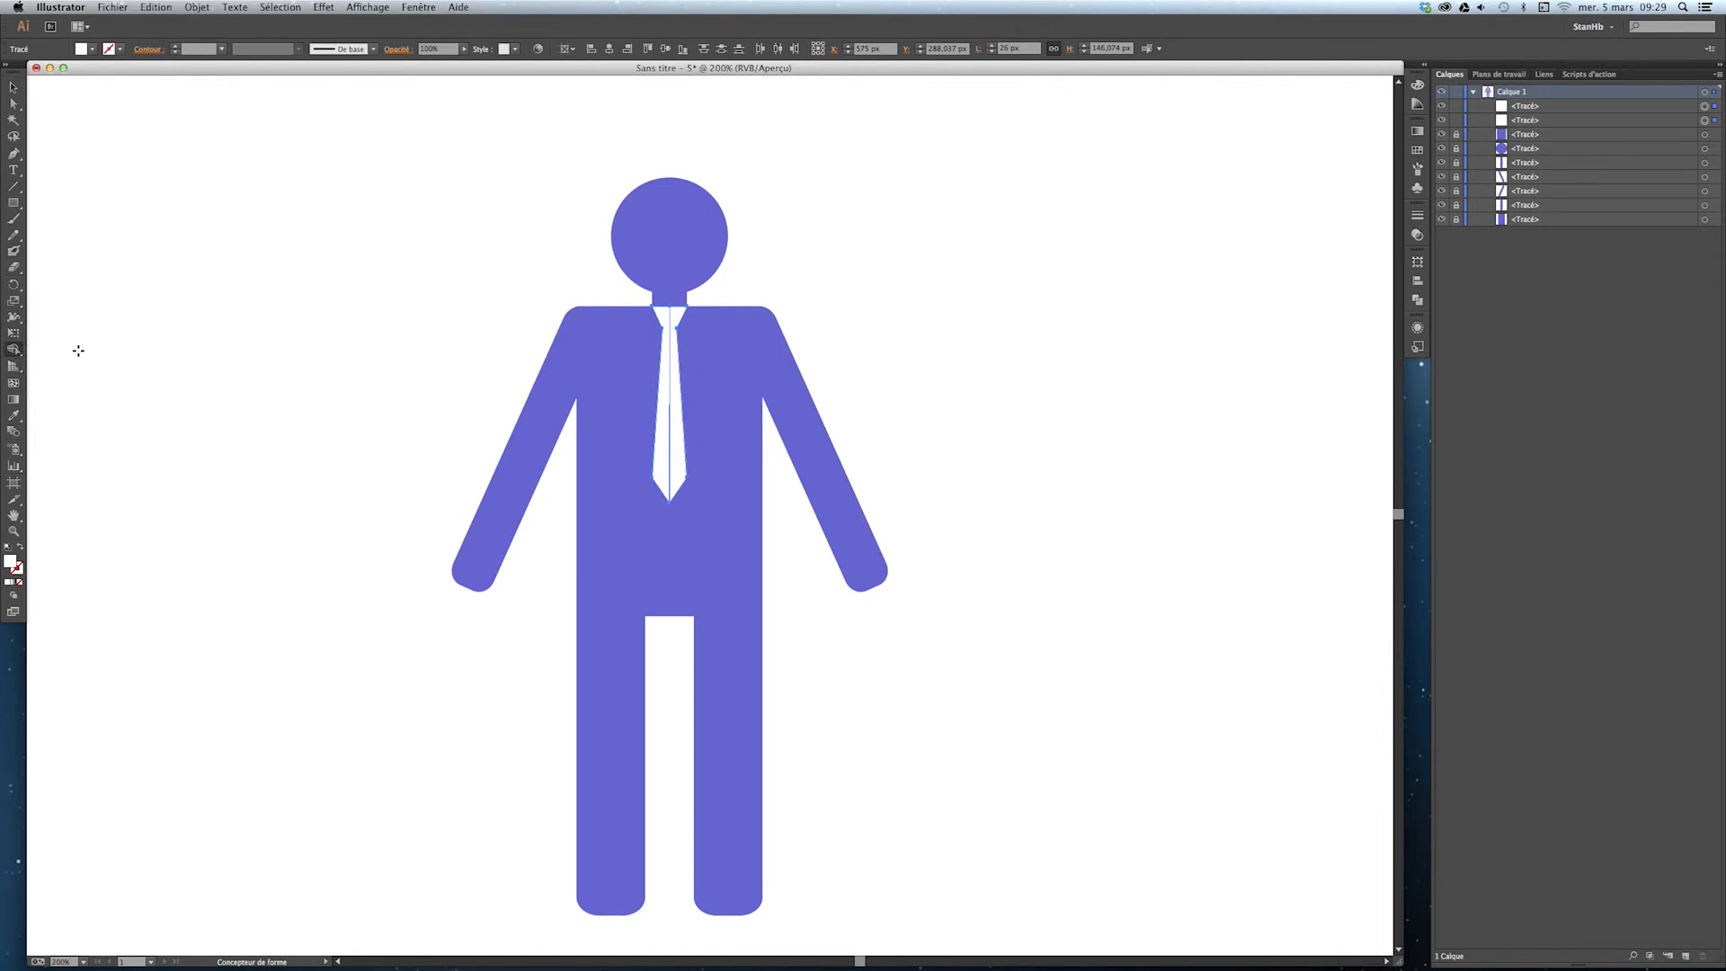
pyautogui.click(660, 456)
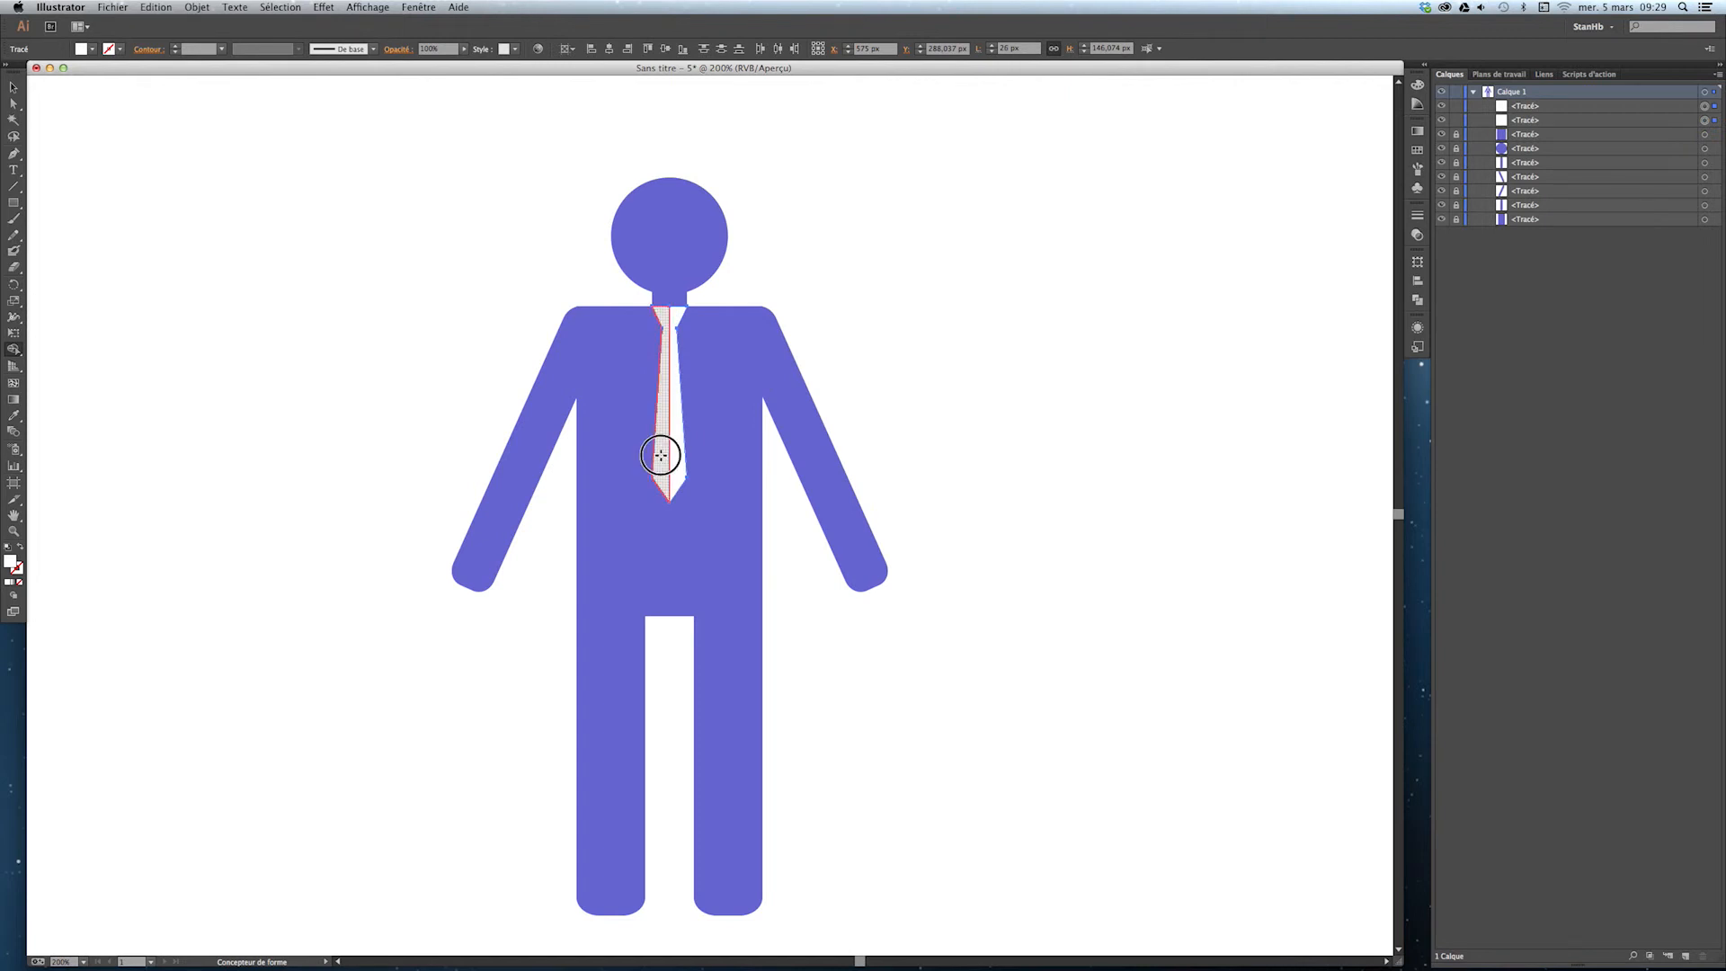
pyautogui.moveTo(661, 456)
pyautogui.mouseDown()
pyautogui.moveTo(676, 443)
pyautogui.moveTo(675, 458)
pyautogui.mouseUp()
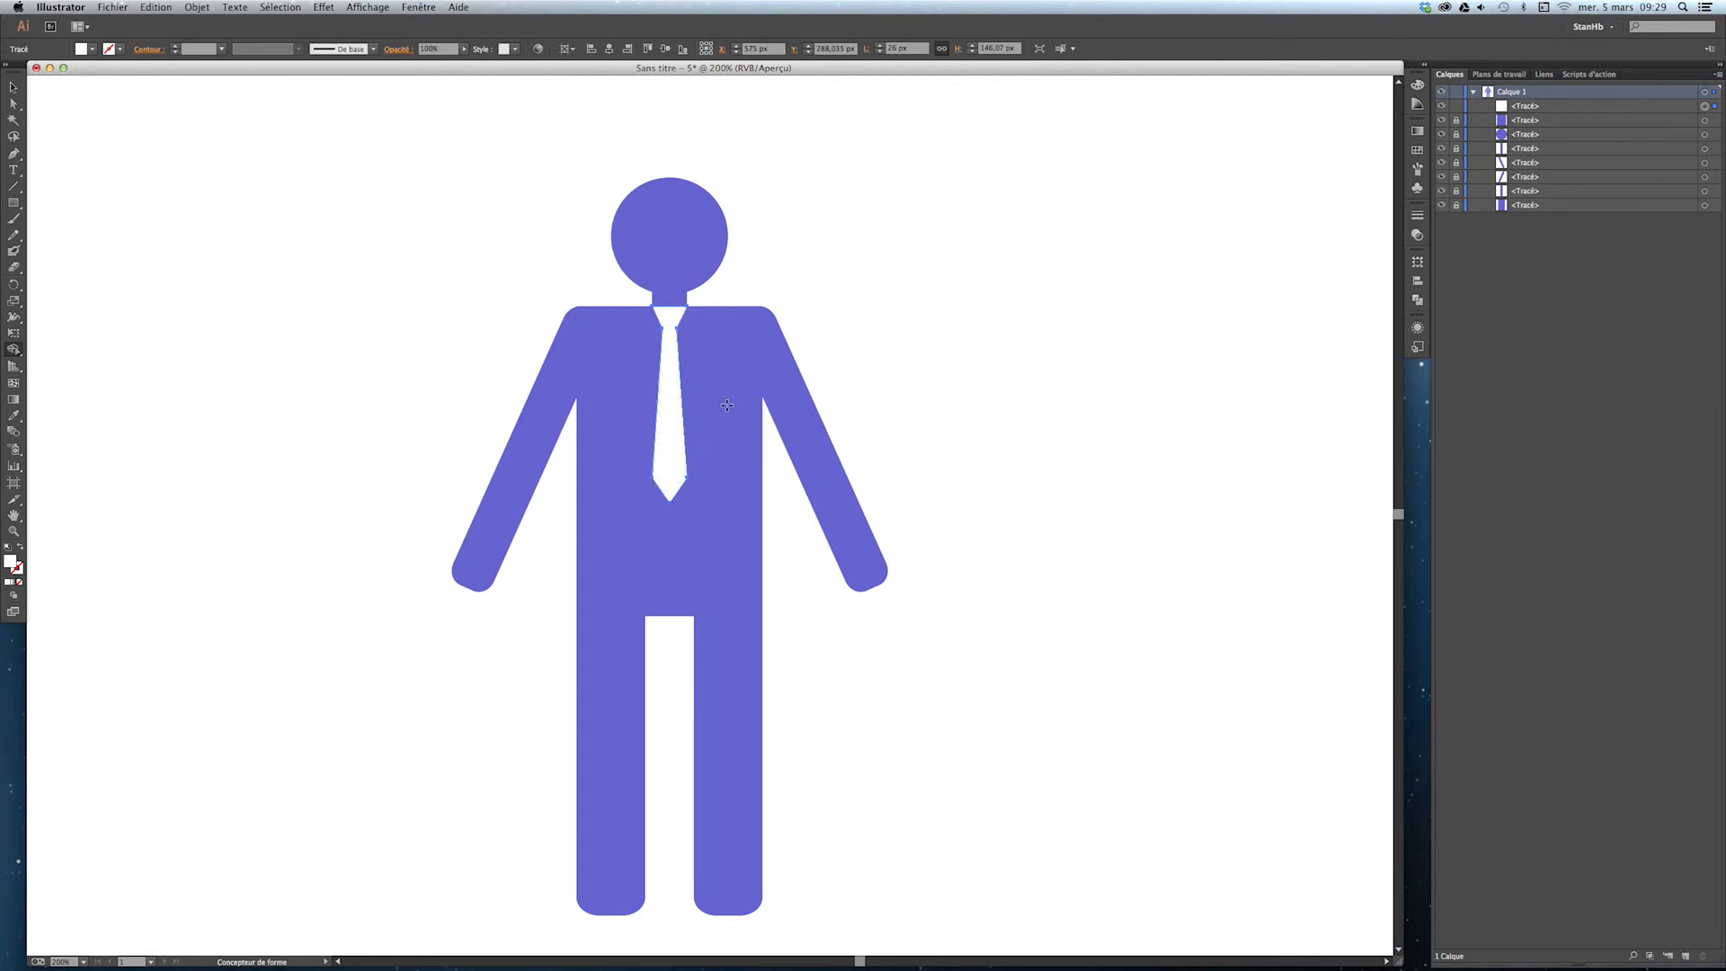
# Hide the merged tie and show it again to check that it is a single shape
pyautogui.press('v')
pyautogui.click(1443, 106)
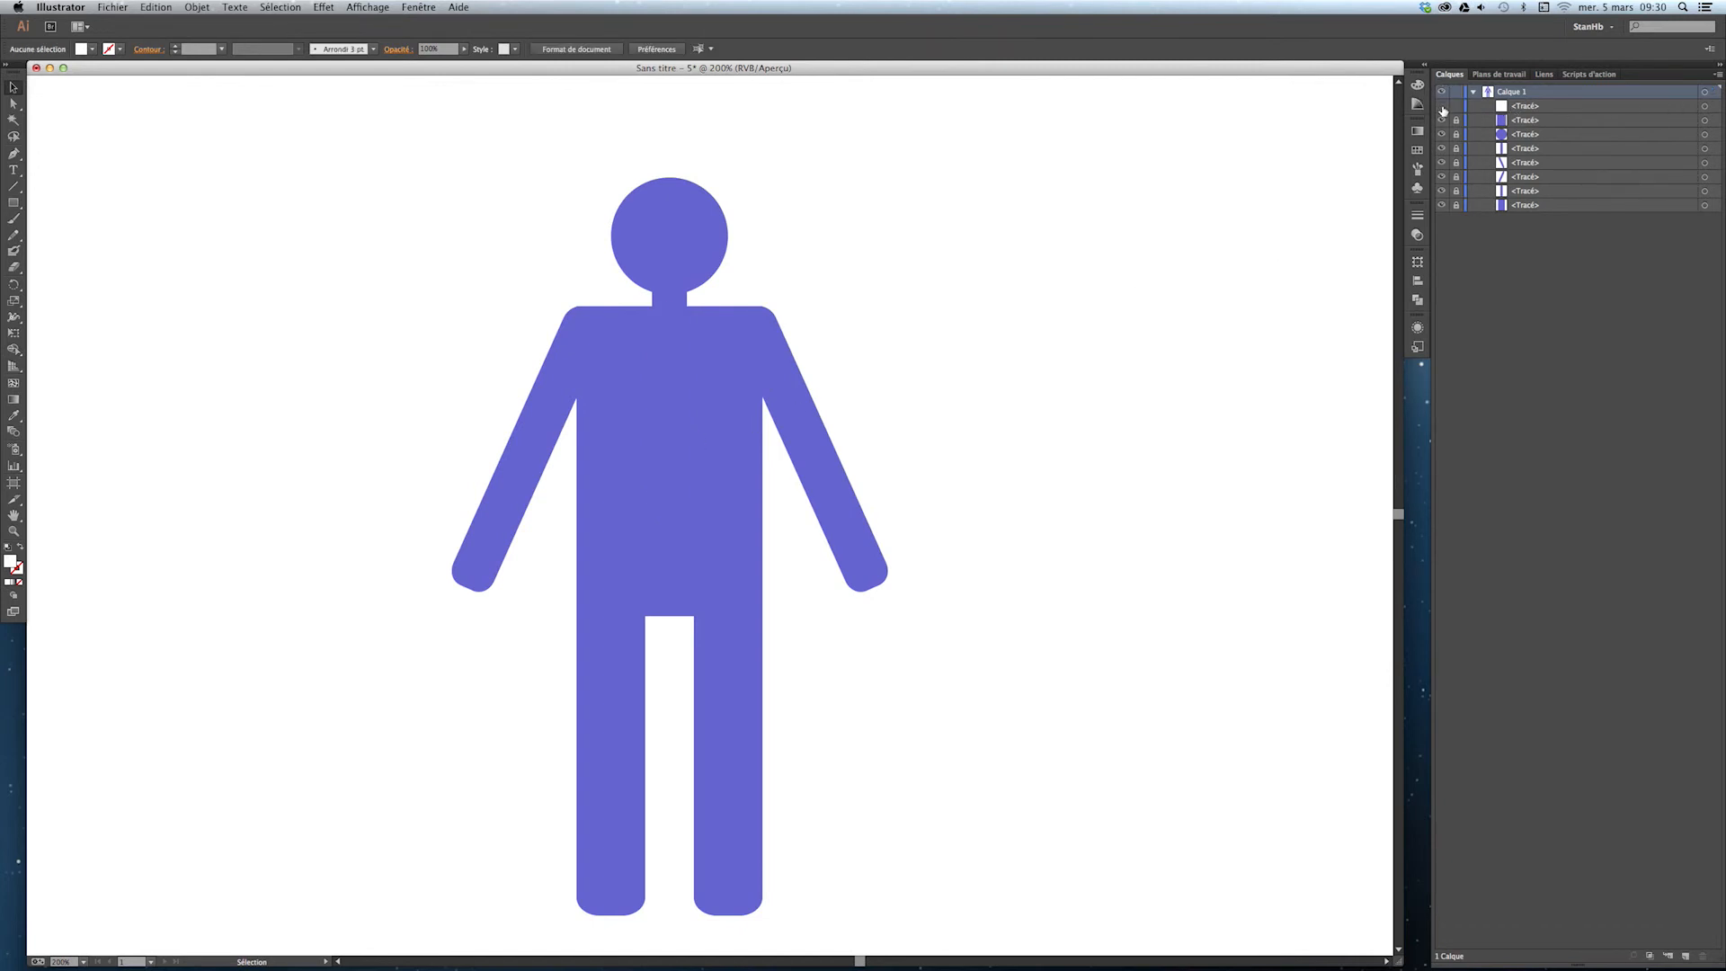
pyautogui.click(1443, 106)
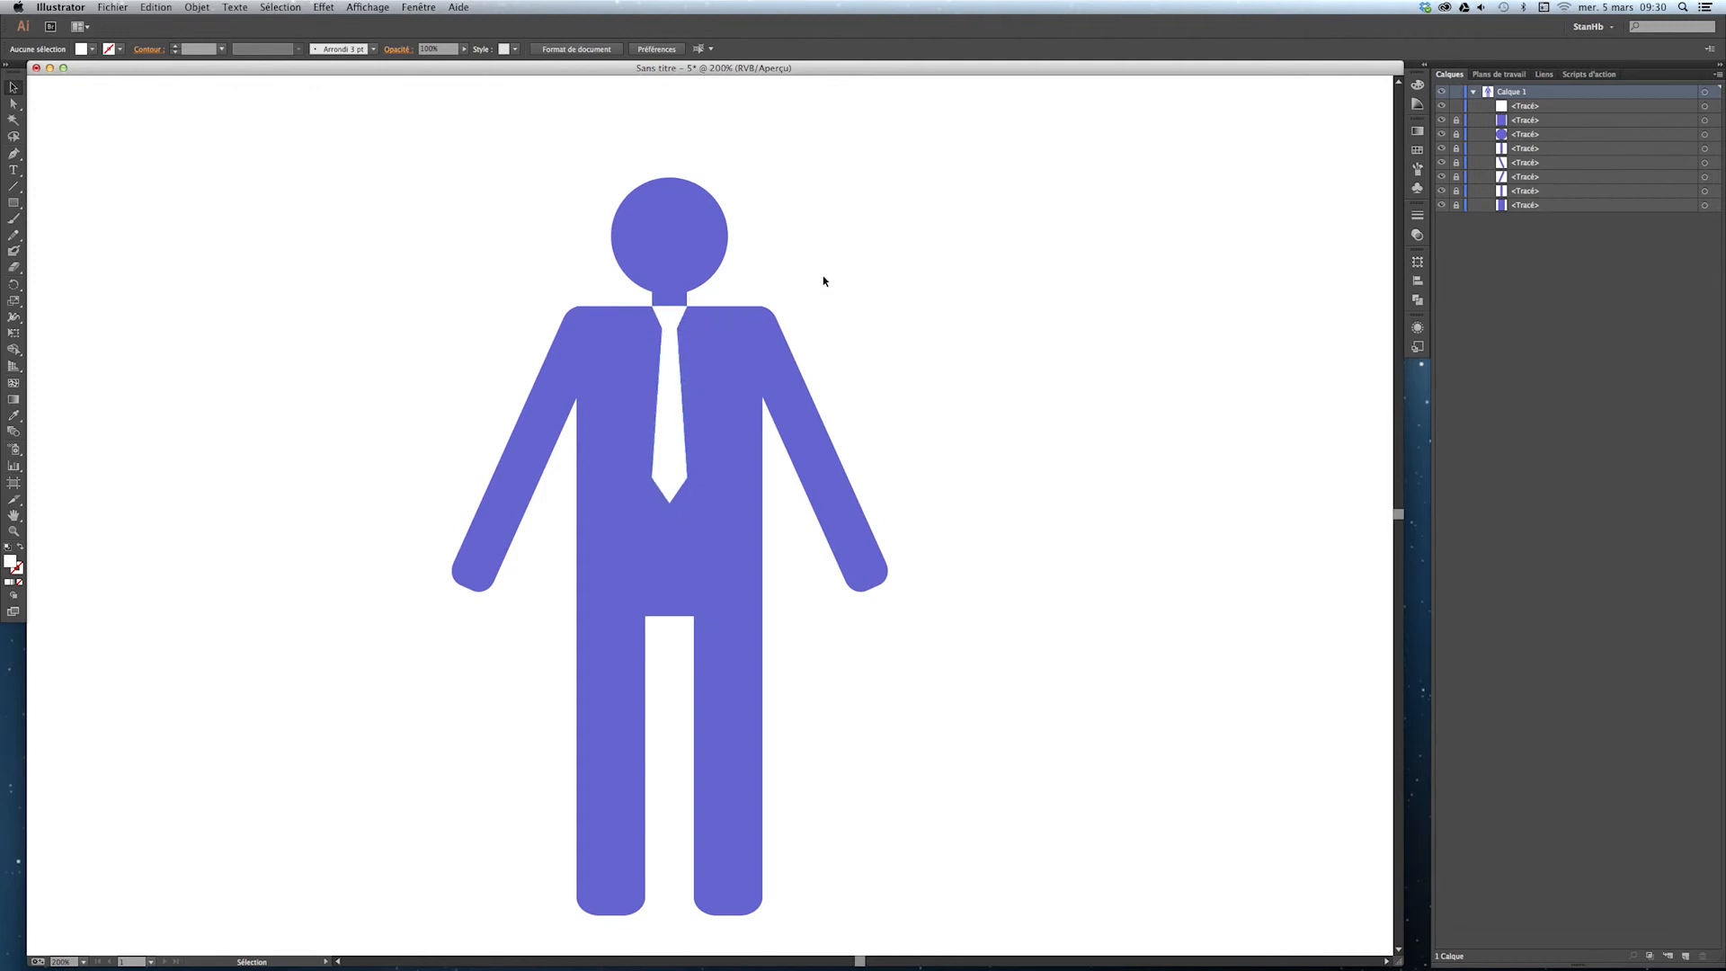
# Lock the merged tie shape in the layer
pyautogui.keyDown('alt'); pyautogui.keyDown('super'); pyautogui.click(775, 398); pyautogui.keyUp('super'); pyautogui.keyUp('alt')
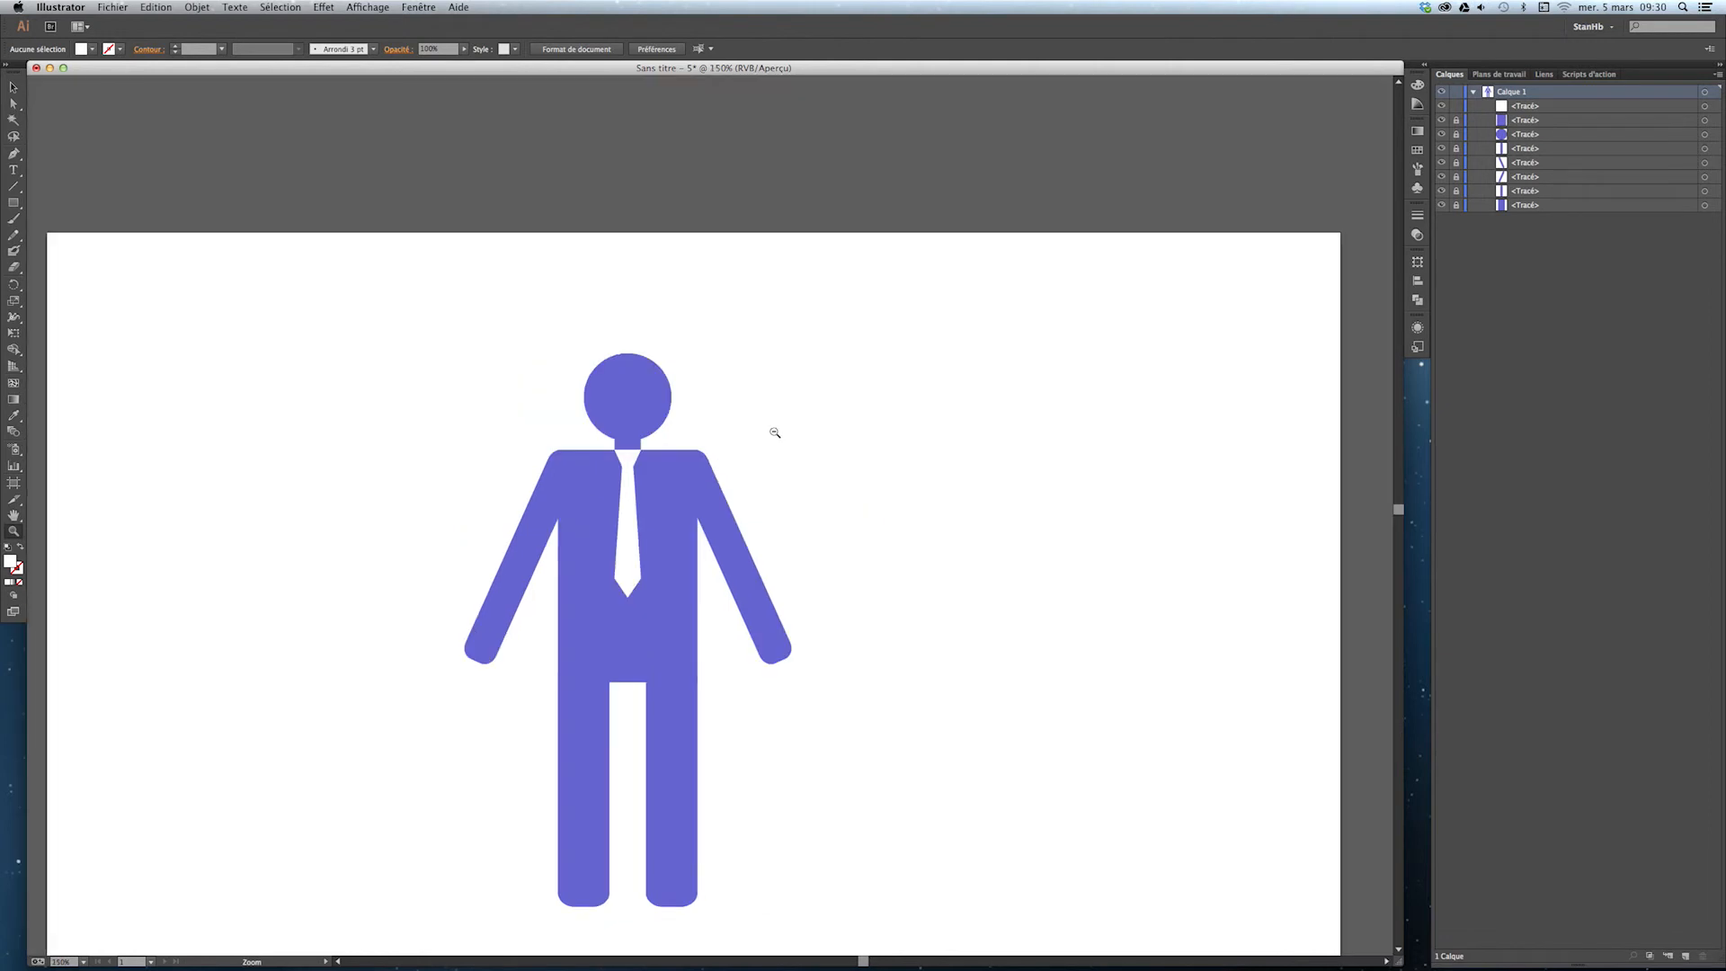
pyautogui.moveTo(671, 566); pyautogui.dragTo(742, 416)
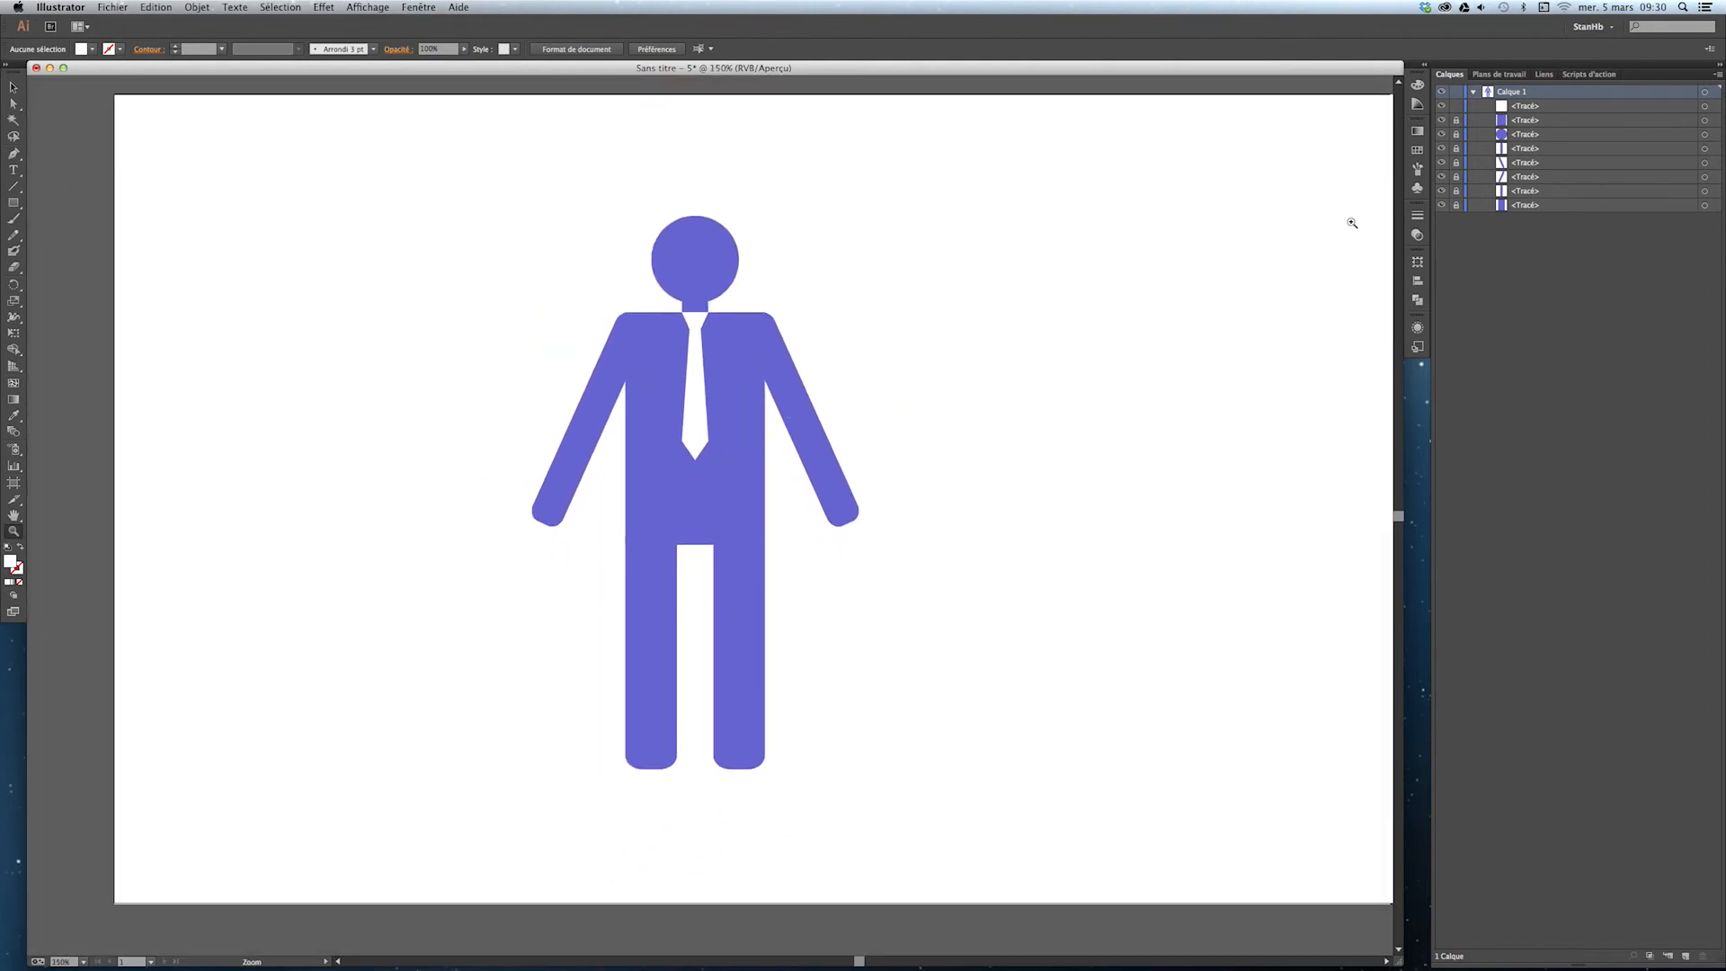
pyautogui.moveTo(1457, 115); pyautogui.dragTo(1458, 104)
pyautogui.press('v')
# Trace a loose straight-segment outline with the Pen tool from above the head, around the figure's left side, to between the feet
pyautogui.click(15, 156)
pyautogui.click(687, 182)
pyautogui.click(651, 198)
pyautogui.click(625, 243)
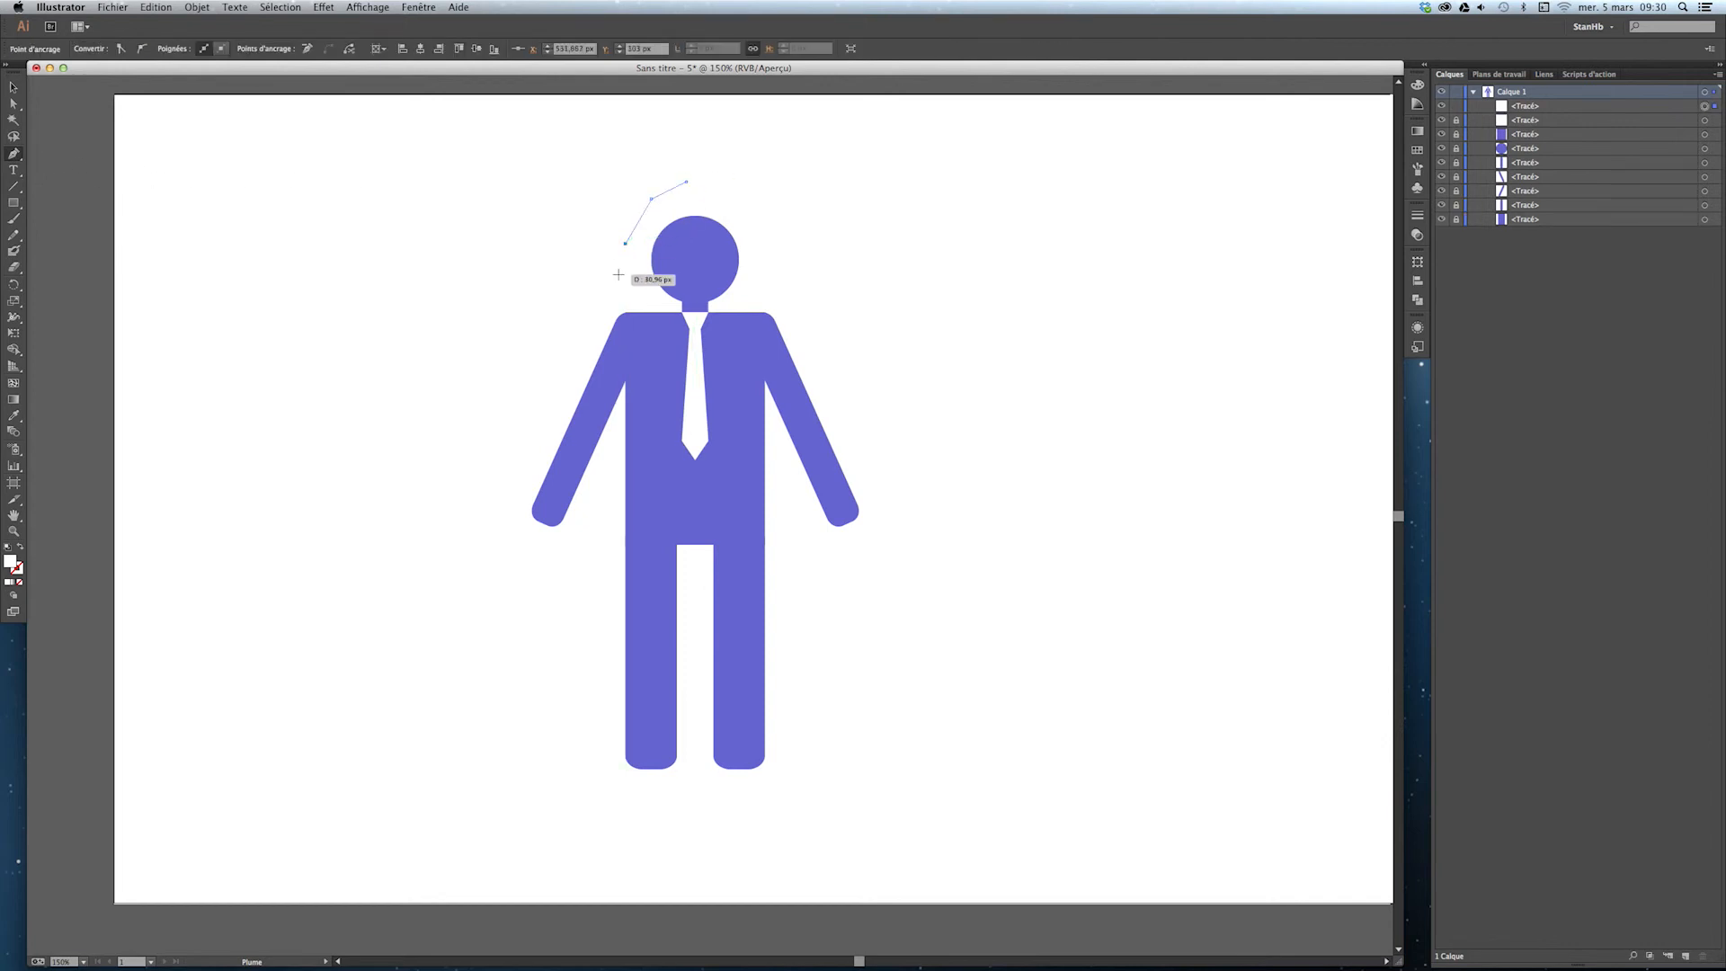
pyautogui.click(622, 280)
pyautogui.click(598, 312)
pyautogui.click(542, 395)
pyautogui.click(510, 522)
pyautogui.click(532, 567)
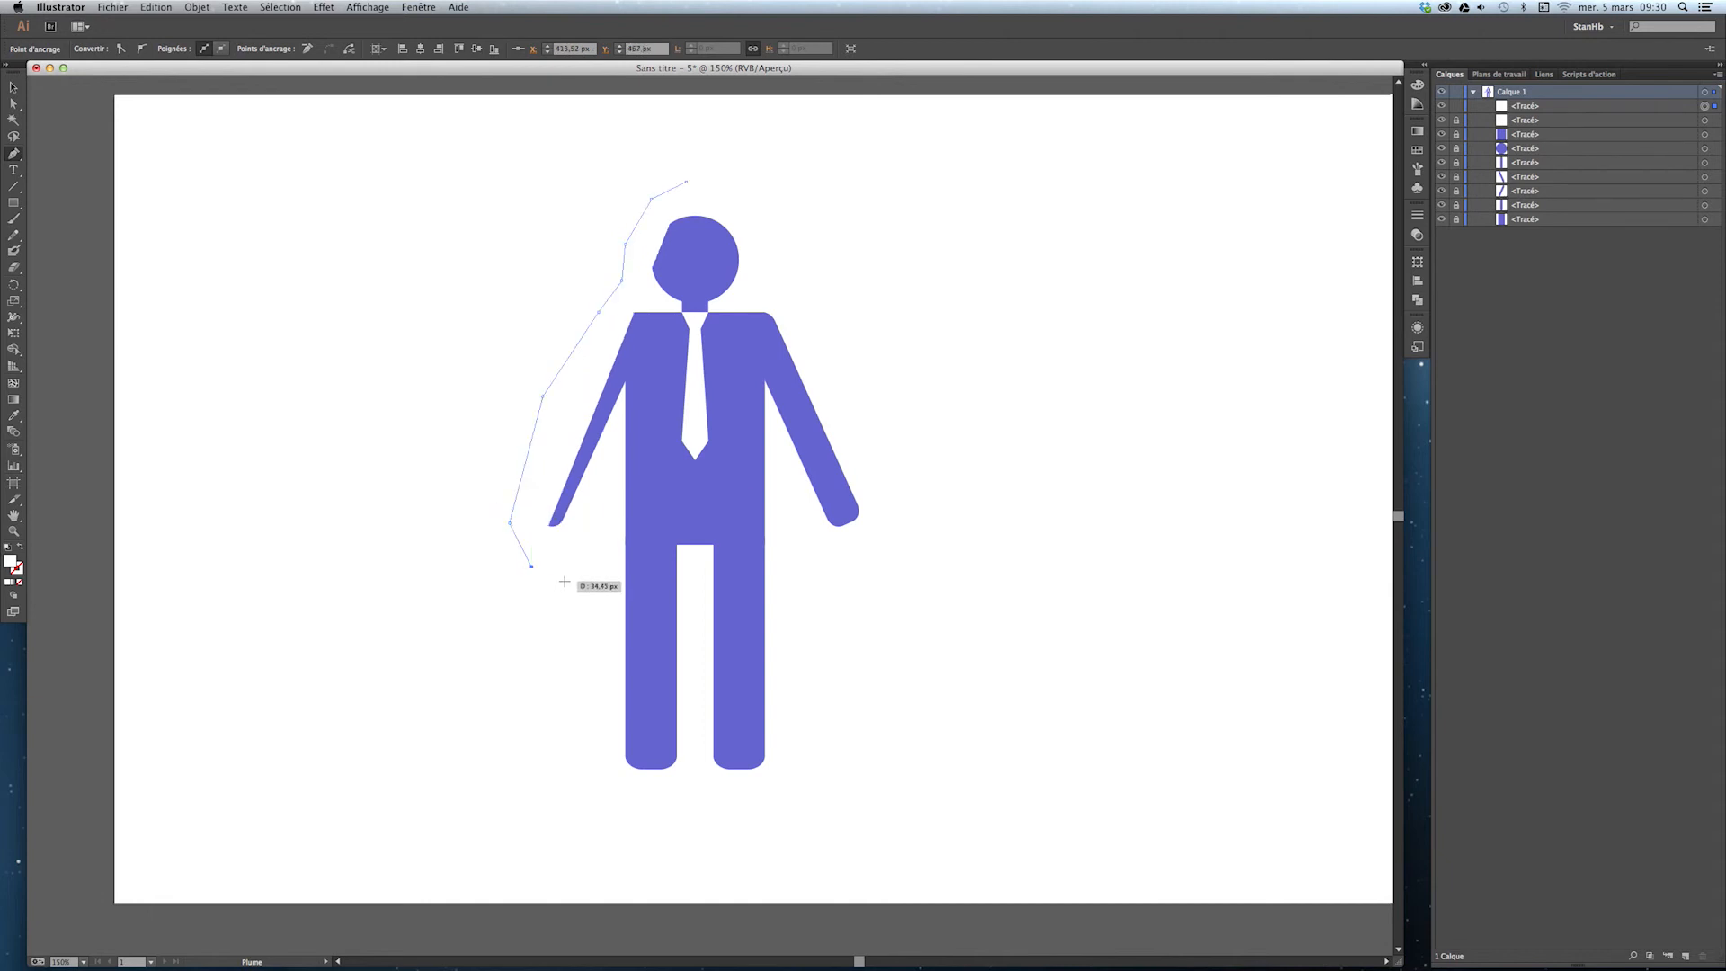
pyautogui.click(564, 580)
pyautogui.click(602, 508)
pyautogui.click(598, 630)
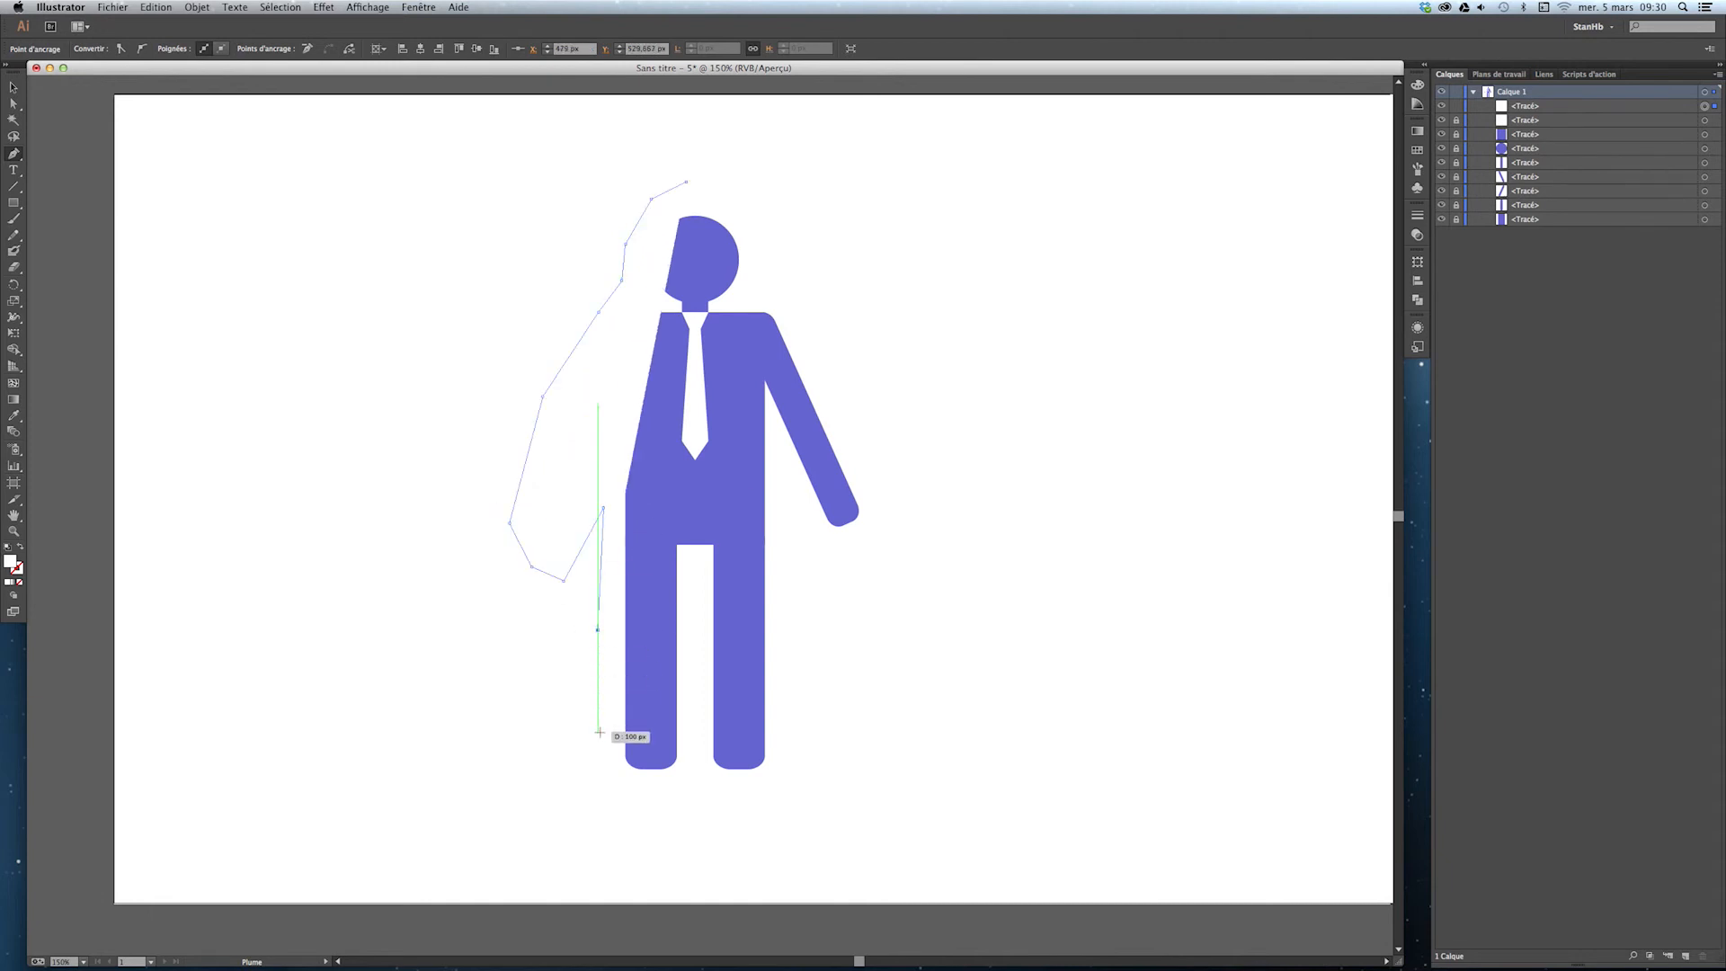
pyautogui.click(598, 731)
pyautogui.click(608, 788)
pyautogui.click(651, 809)
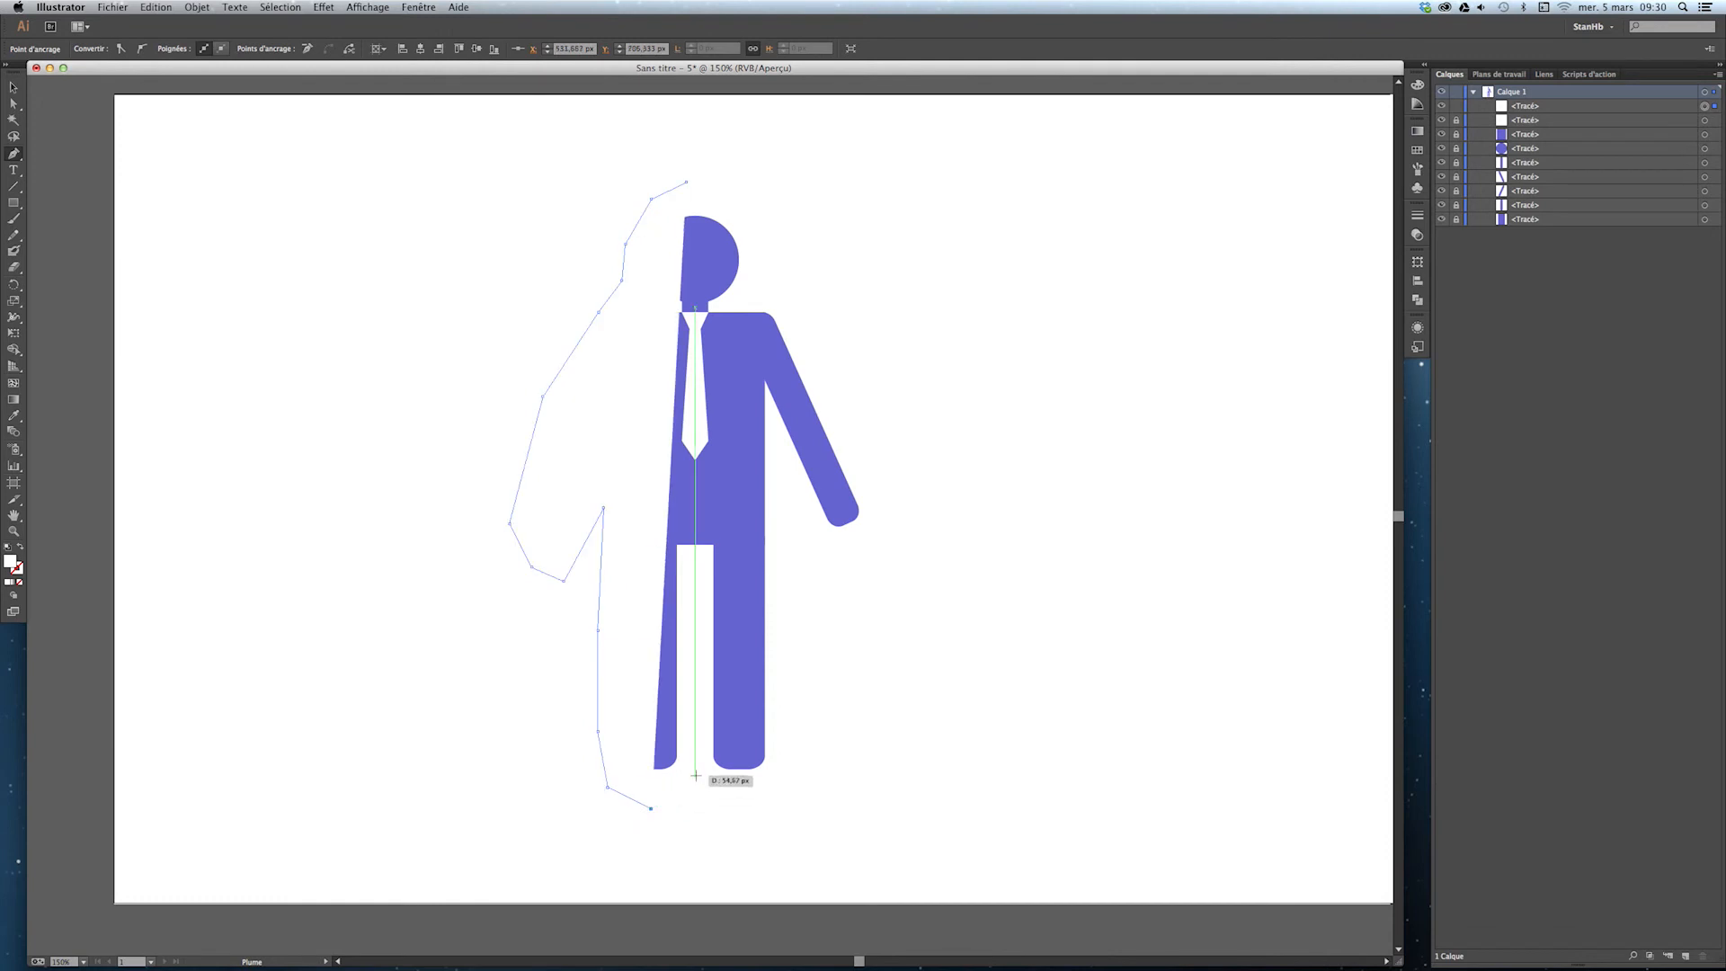
pyautogui.click(695, 776)
# Continue the outline around the right foot, leg, hand, shoulder and head, and close it at its starting point
pyautogui.click(735, 812)
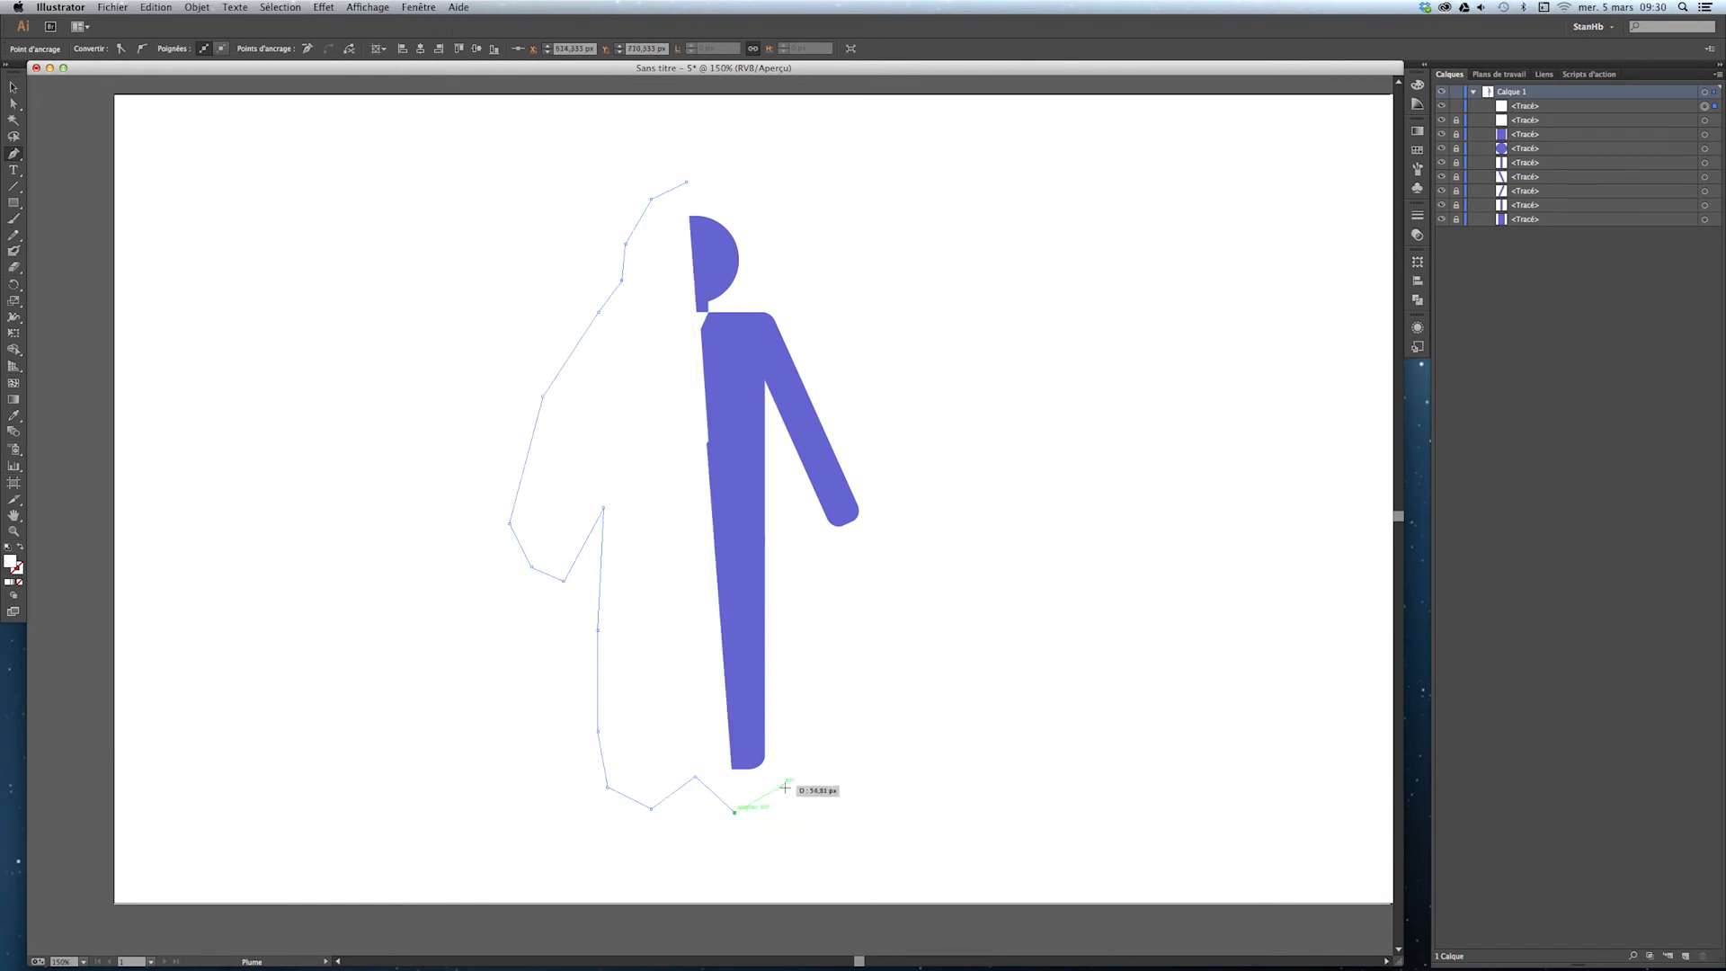
pyautogui.click(782, 787)
pyautogui.click(804, 724)
pyautogui.click(793, 633)
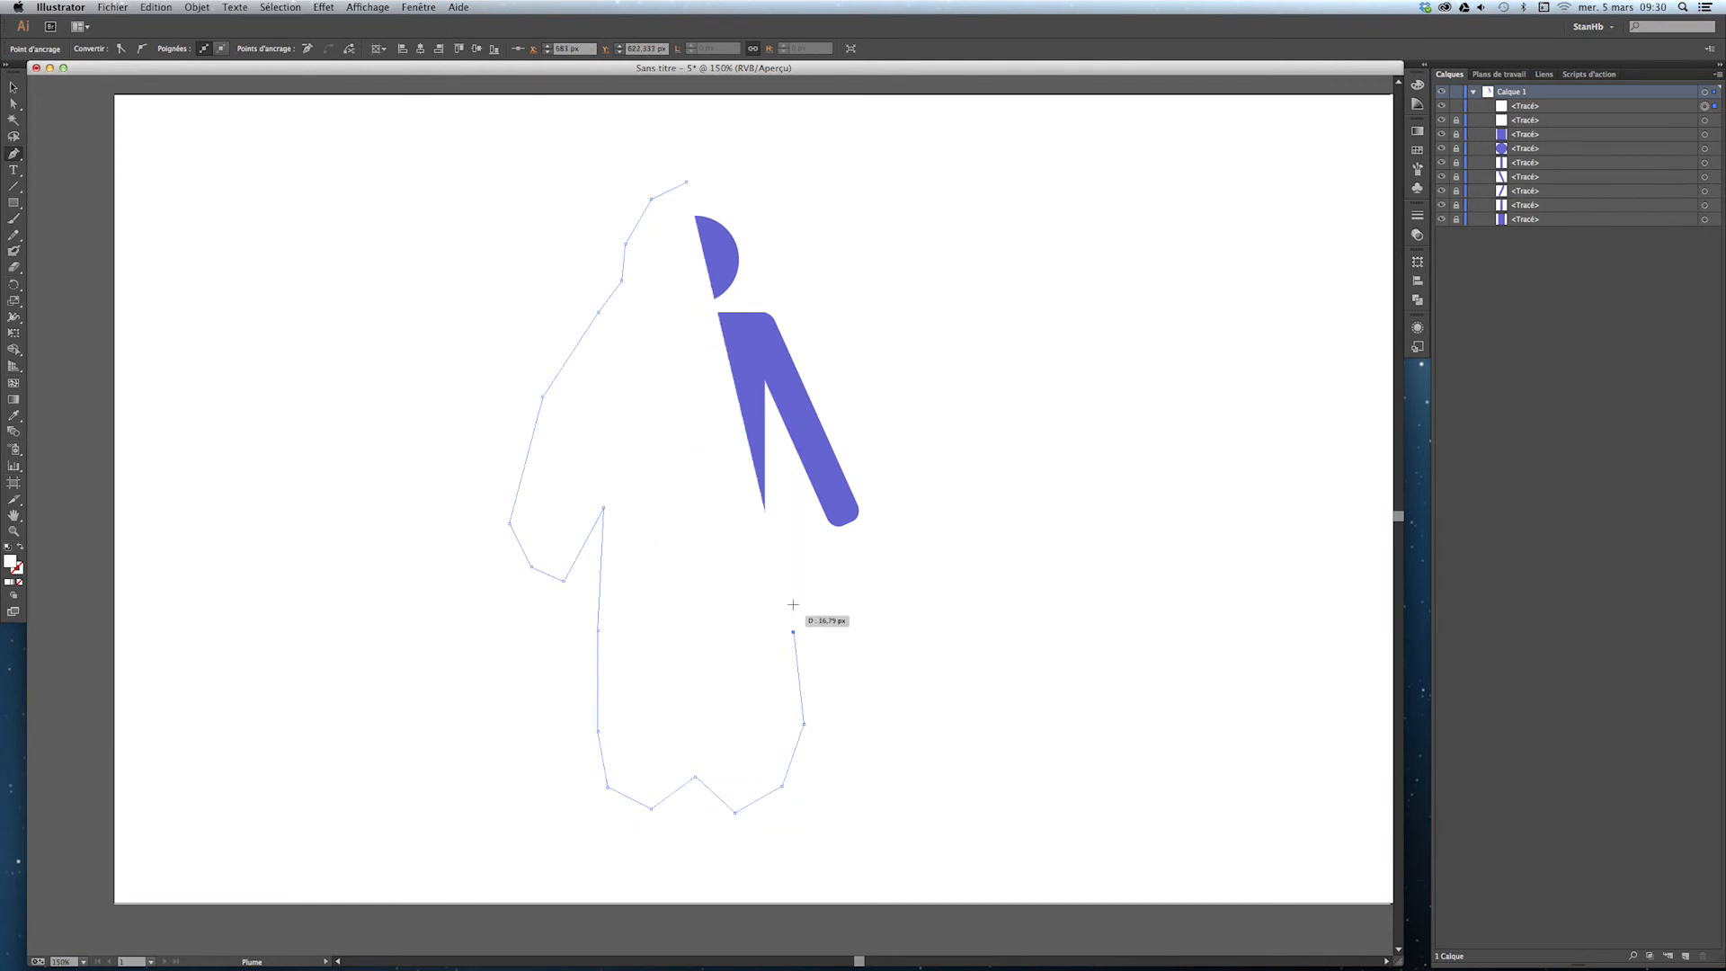
pyautogui.click(798, 537)
pyautogui.click(847, 553)
pyautogui.click(876, 545)
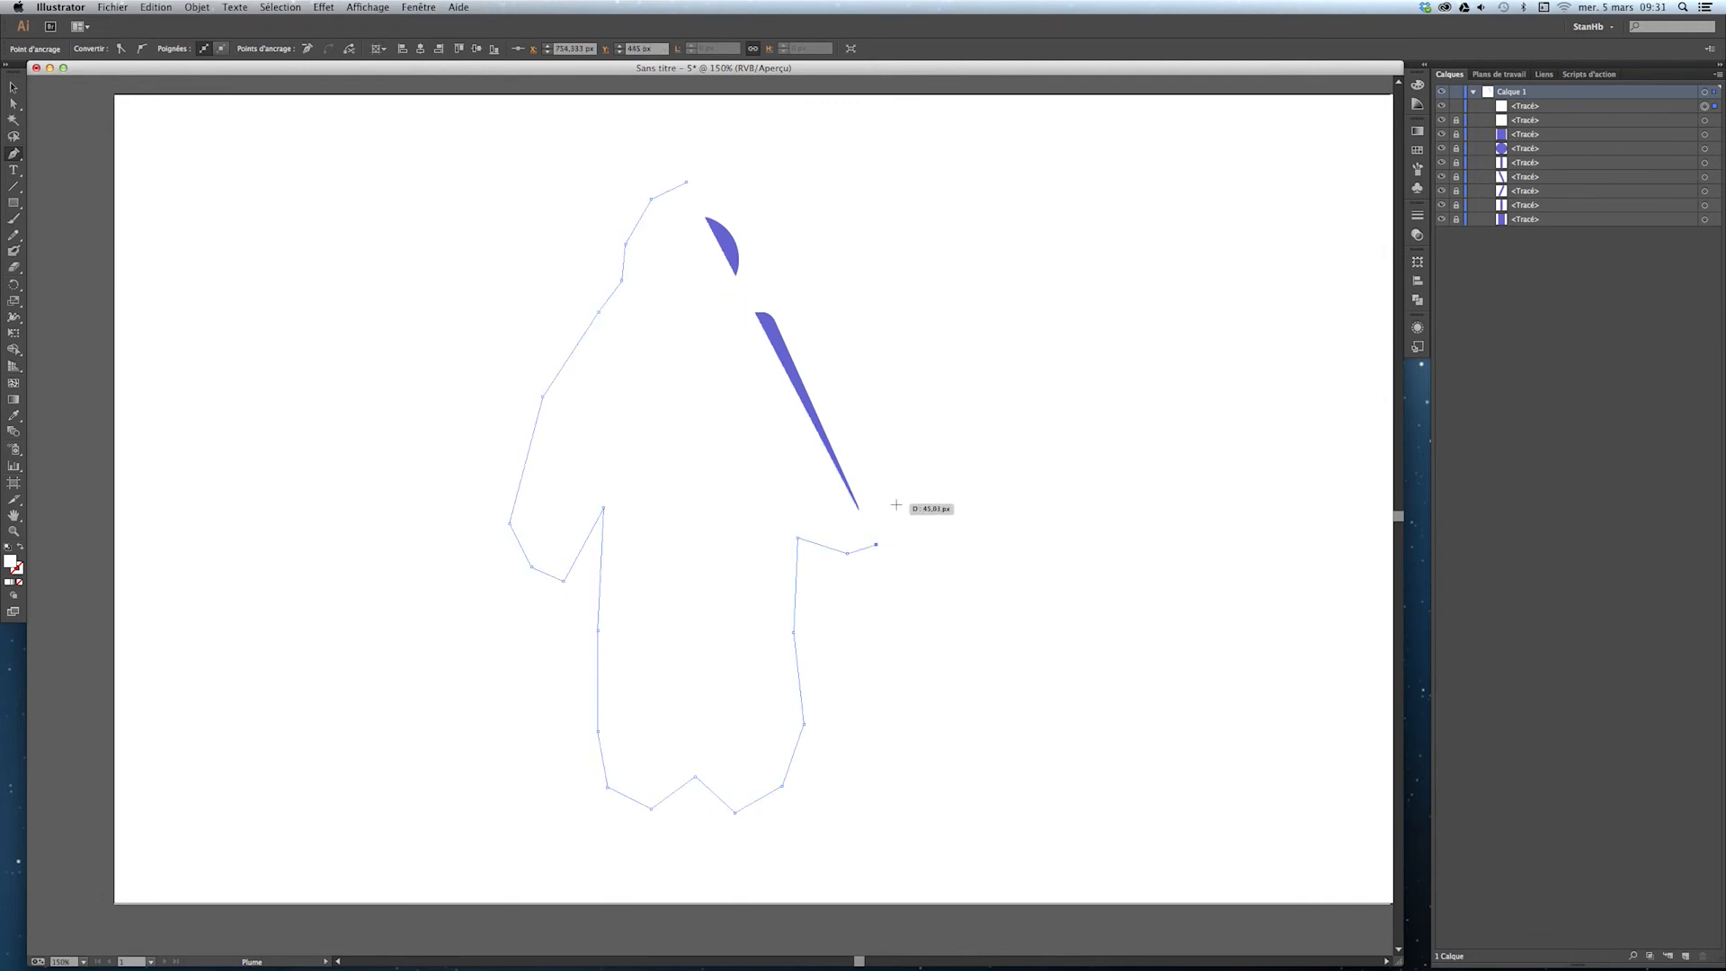
pyautogui.click(897, 503)
pyautogui.click(860, 387)
pyautogui.click(827, 291)
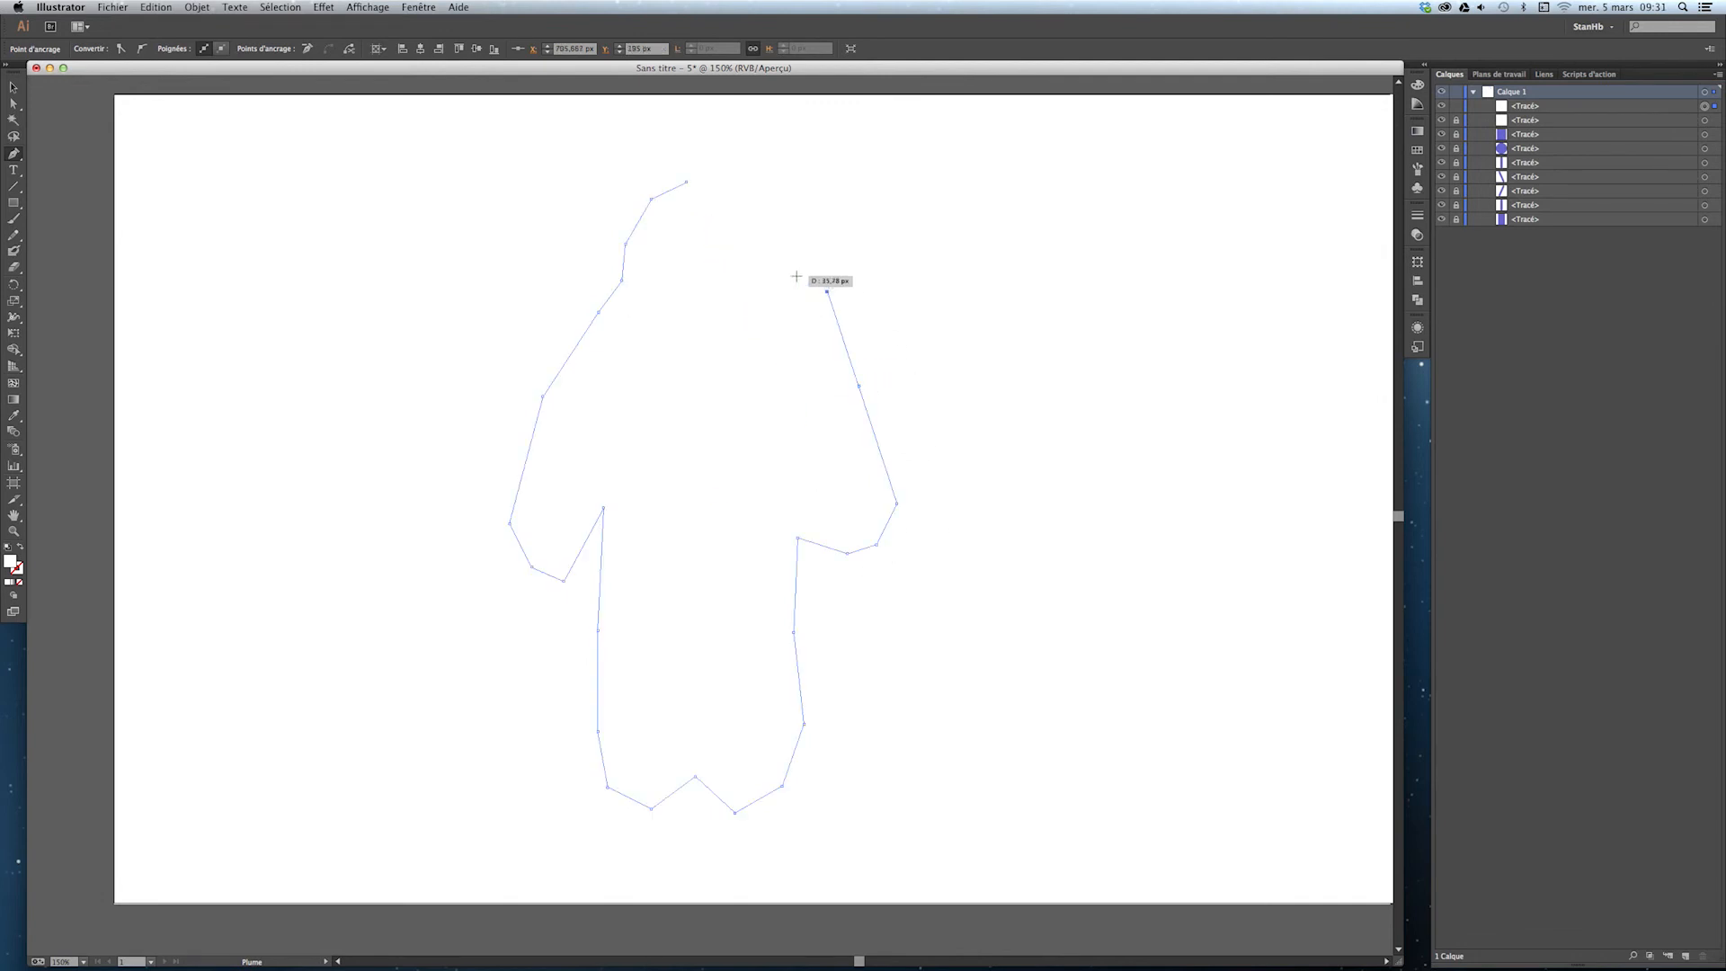
pyautogui.click(795, 275)
pyautogui.click(774, 264)
pyautogui.click(771, 205)
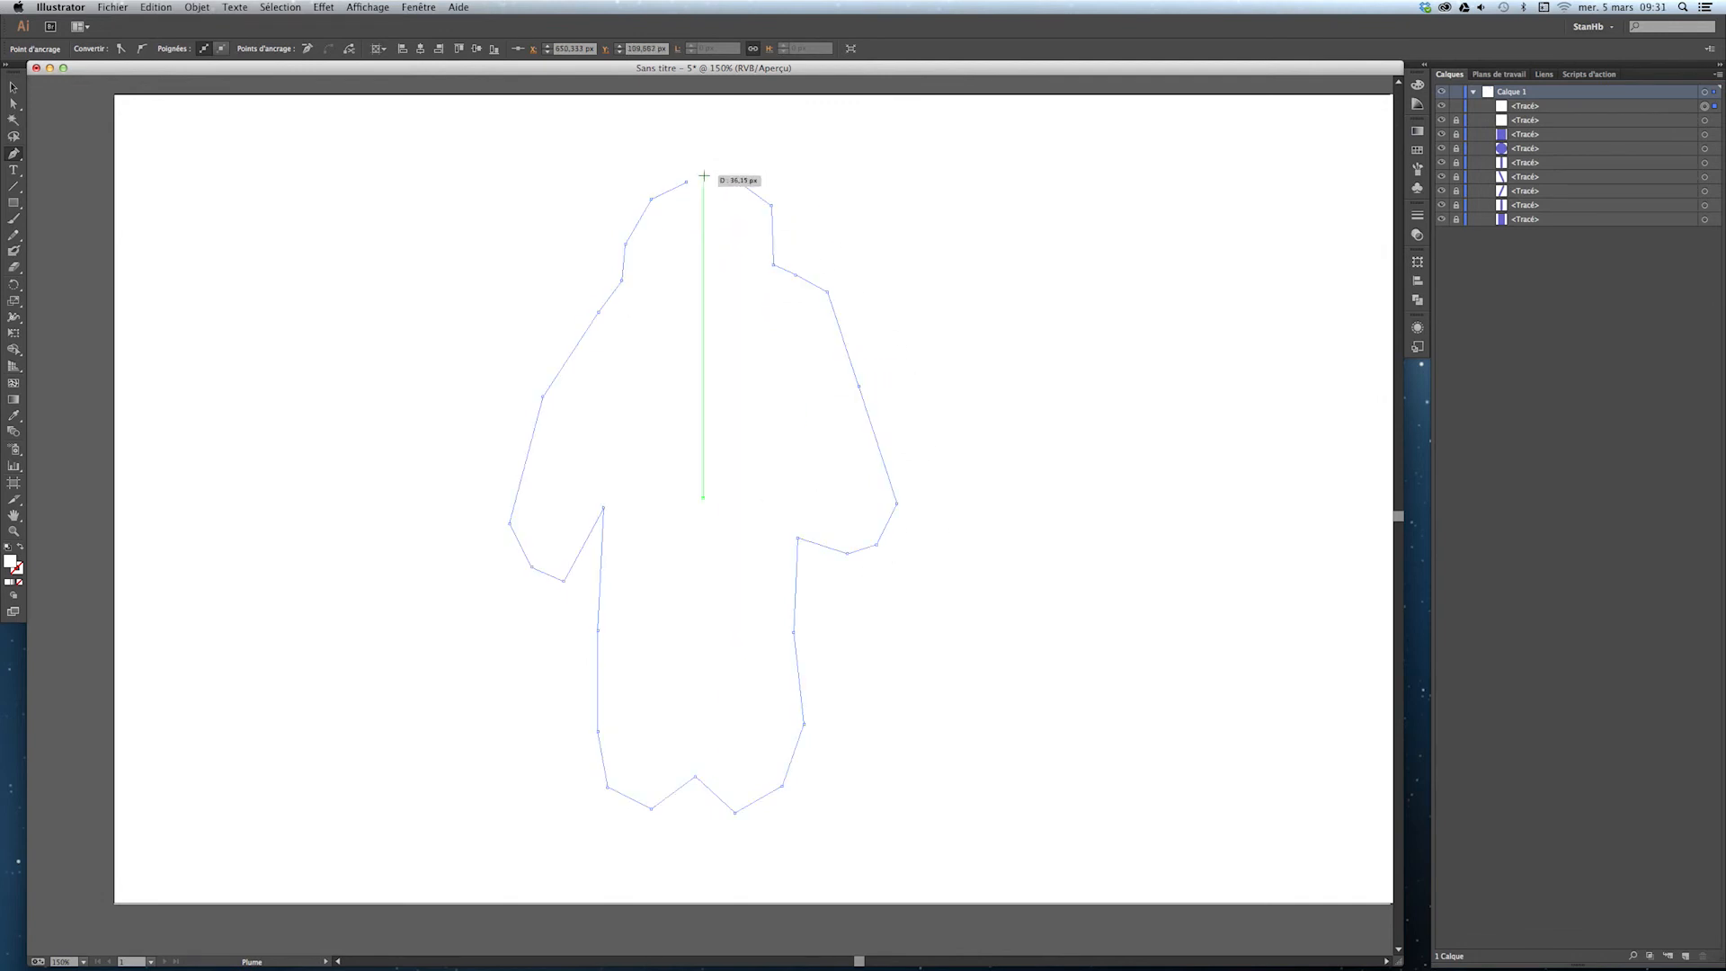
pyautogui.click(739, 182)
pyautogui.click(687, 182)
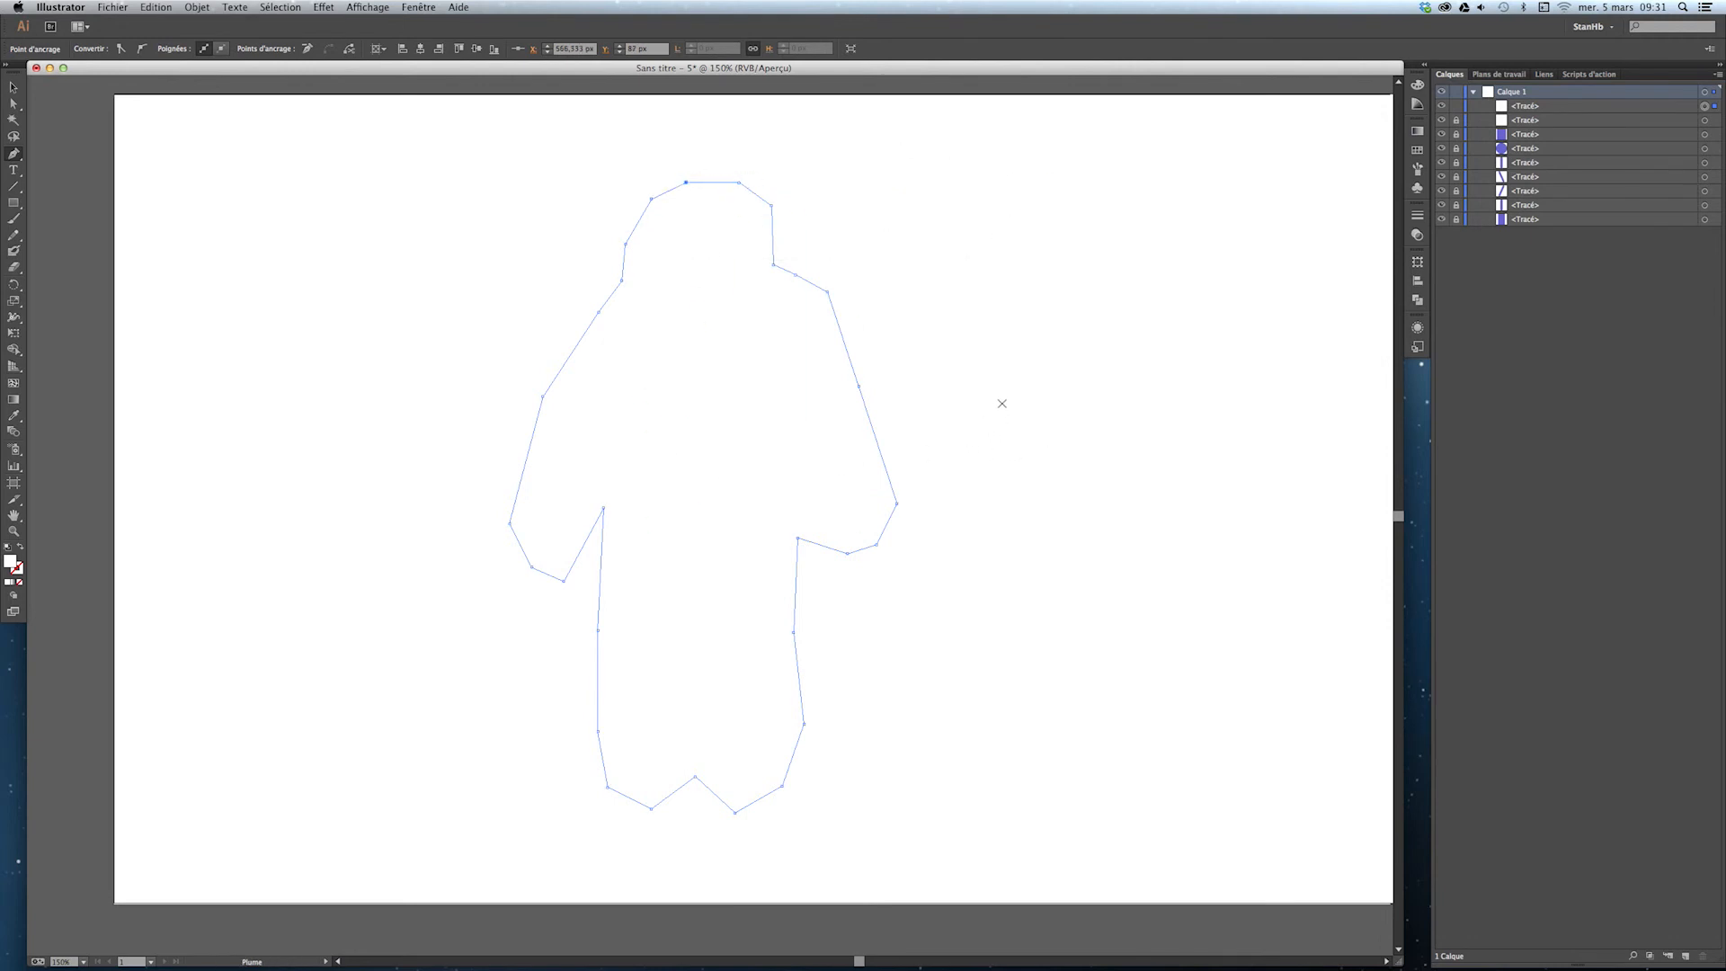
# Move the closed outline to the bottom of the layer stack behind the figure and select it
pyautogui.press('v')
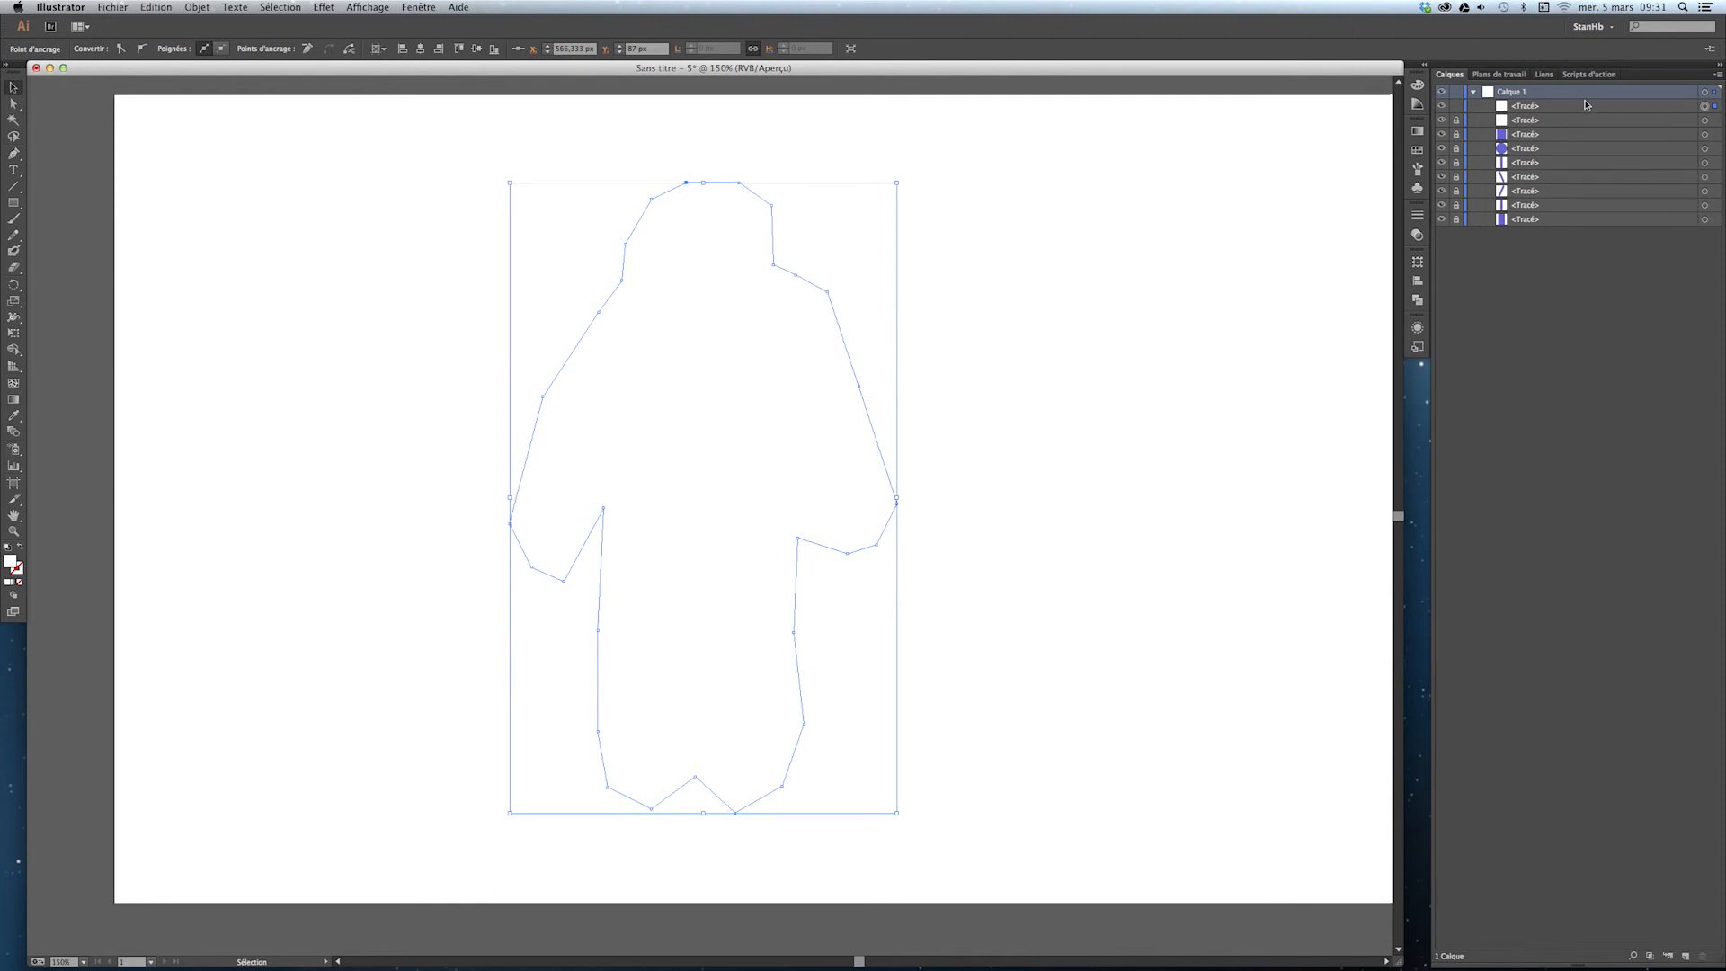
pyautogui.moveTo(1587, 105); pyautogui.dragTo(1573, 241)
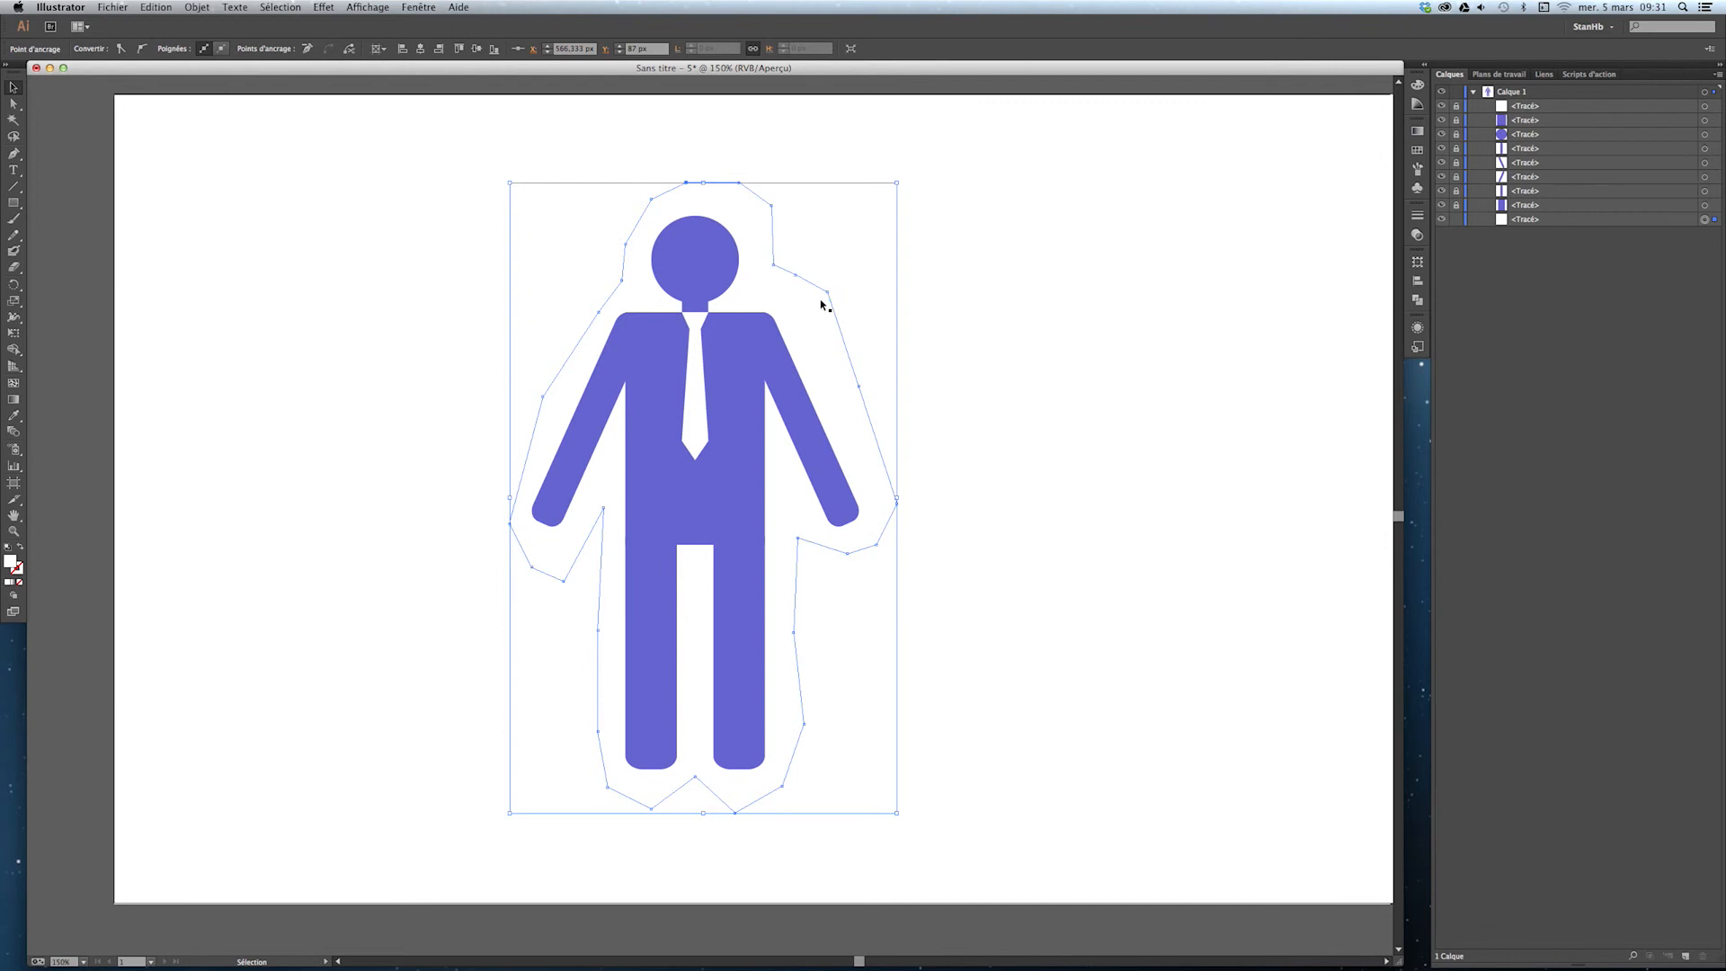
pyautogui.click(838, 320)
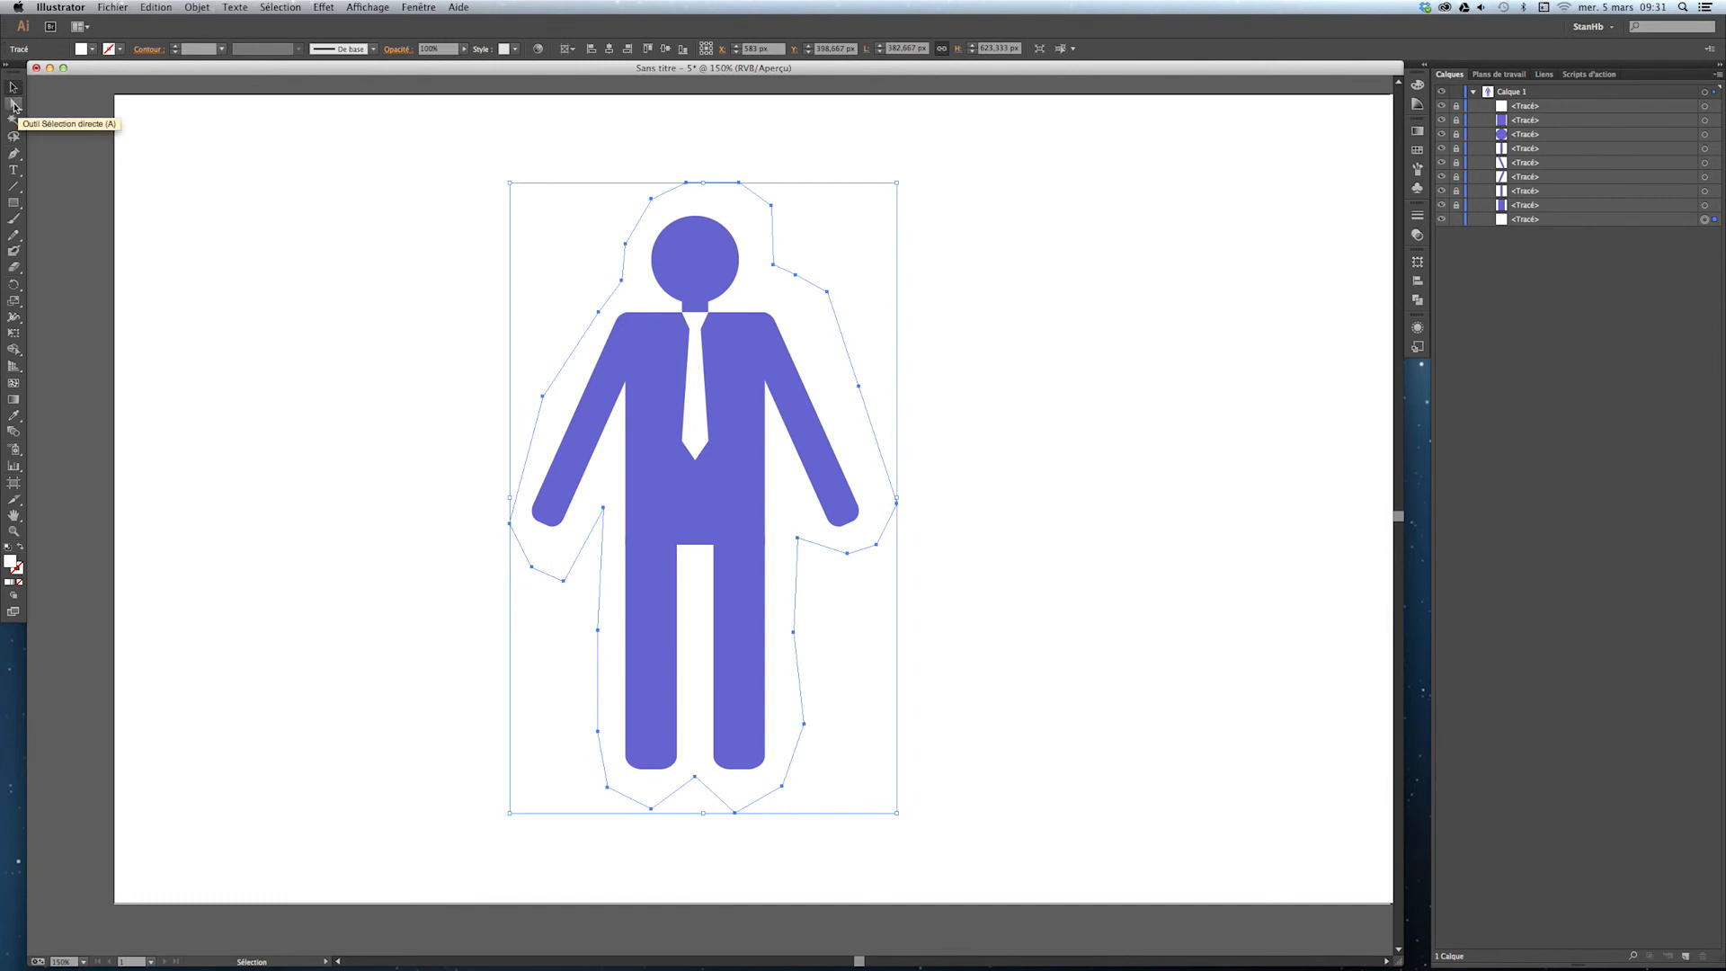
# Reposition the outline's anchor points near both shoulders, the left hand, the right leg and the head to even out its margin around the figure
pyautogui.click(15, 106)
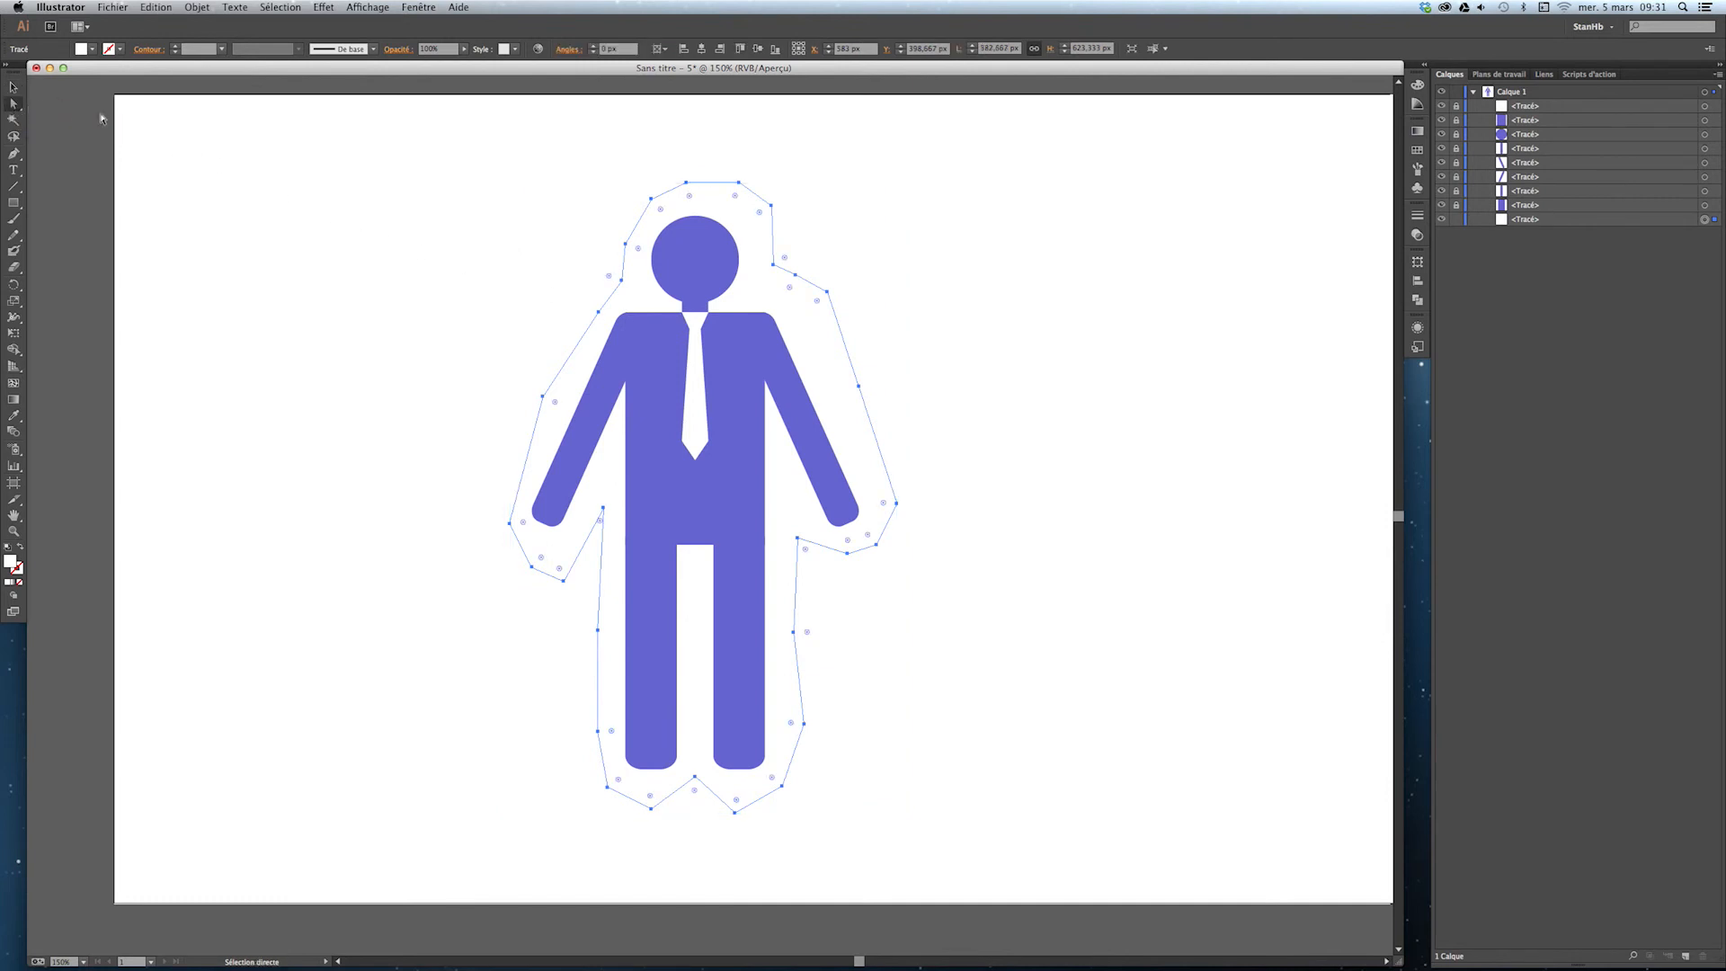
pyautogui.click(827, 292)
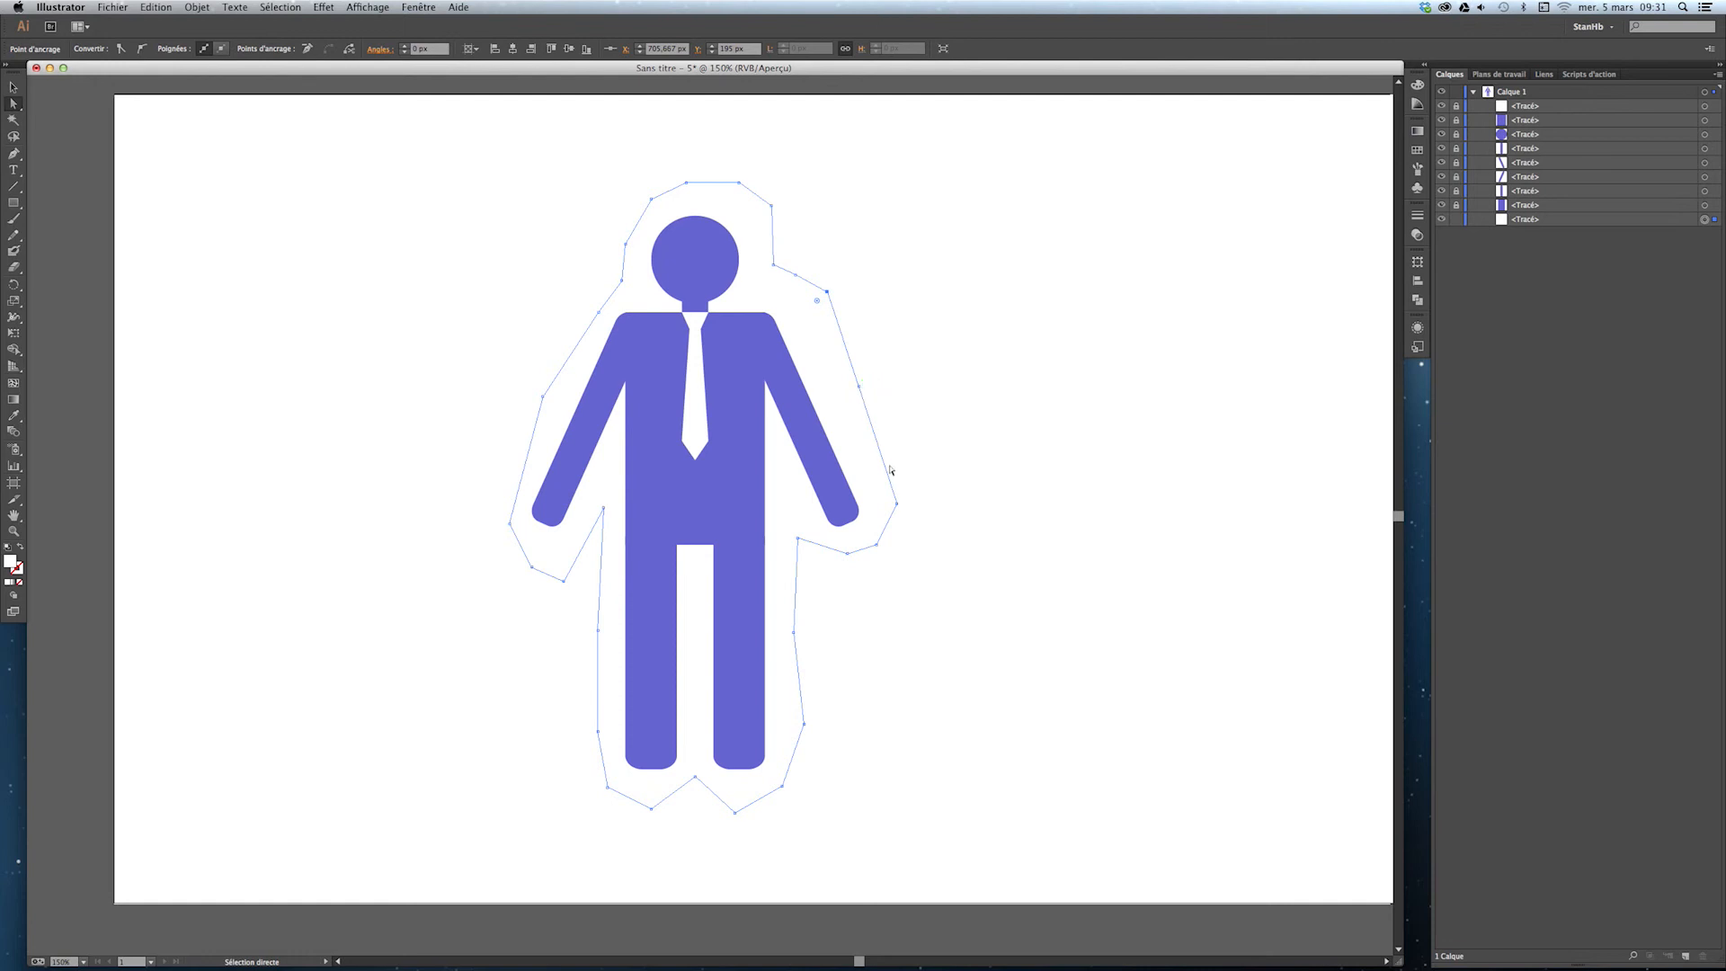
pyautogui.click(827, 292)
pyautogui.click(827, 292)
pyautogui.moveTo(827, 292)
pyautogui.mouseDown()
pyautogui.moveTo(821, 320)
pyautogui.moveTo(796, 287)
pyautogui.mouseUp()
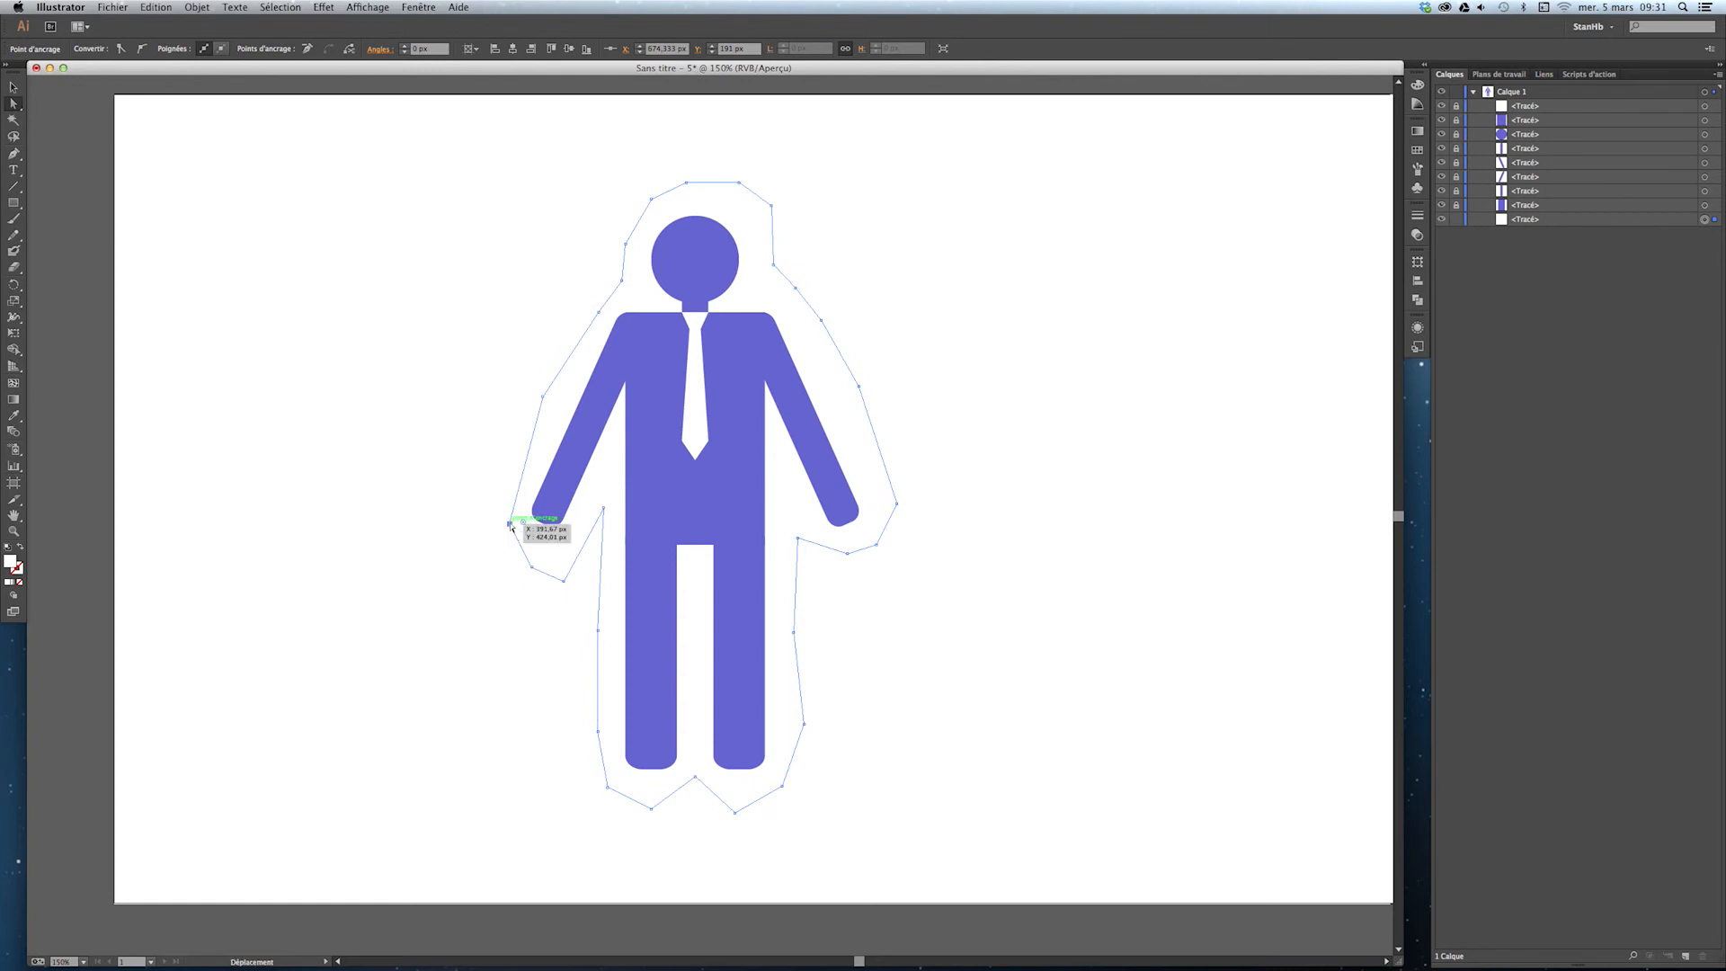
pyautogui.moveTo(510, 524); pyautogui.dragTo(502, 515)
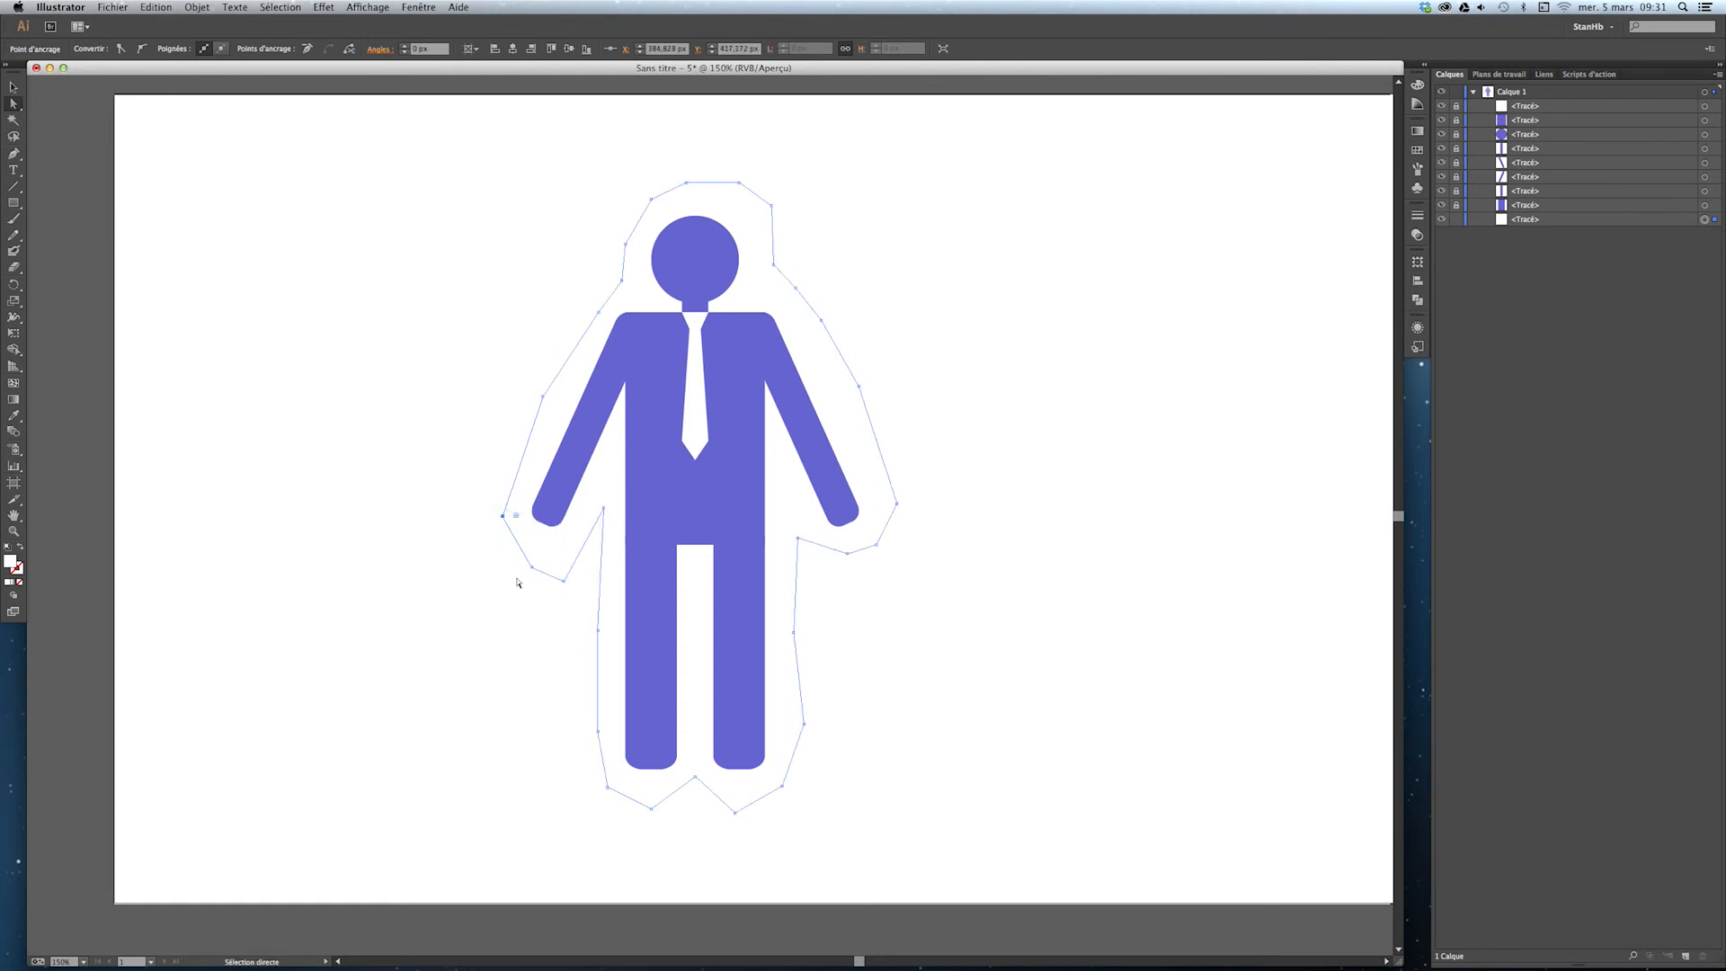
pyautogui.moveTo(564, 583); pyautogui.dragTo(563, 568)
pyautogui.moveTo(804, 724); pyautogui.dragTo(795, 719)
pyautogui.moveTo(597, 314); pyautogui.dragTo(614, 280)
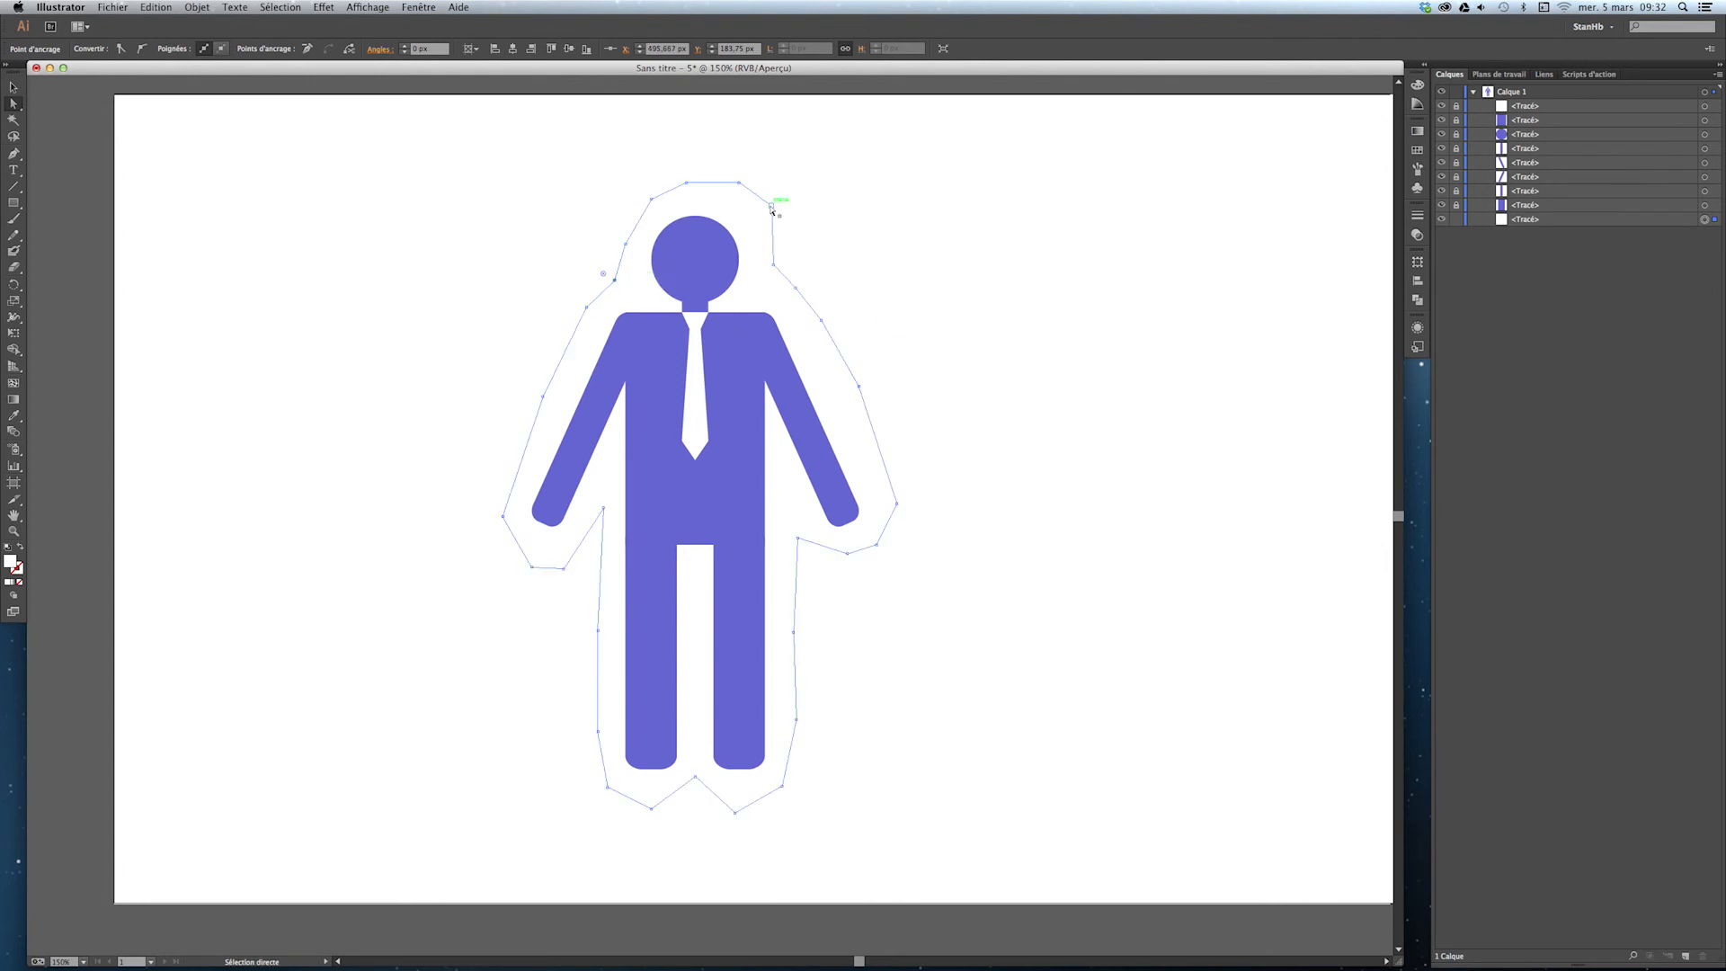
pyautogui.moveTo(771, 207); pyautogui.dragTo(765, 213)
pyautogui.press('v')
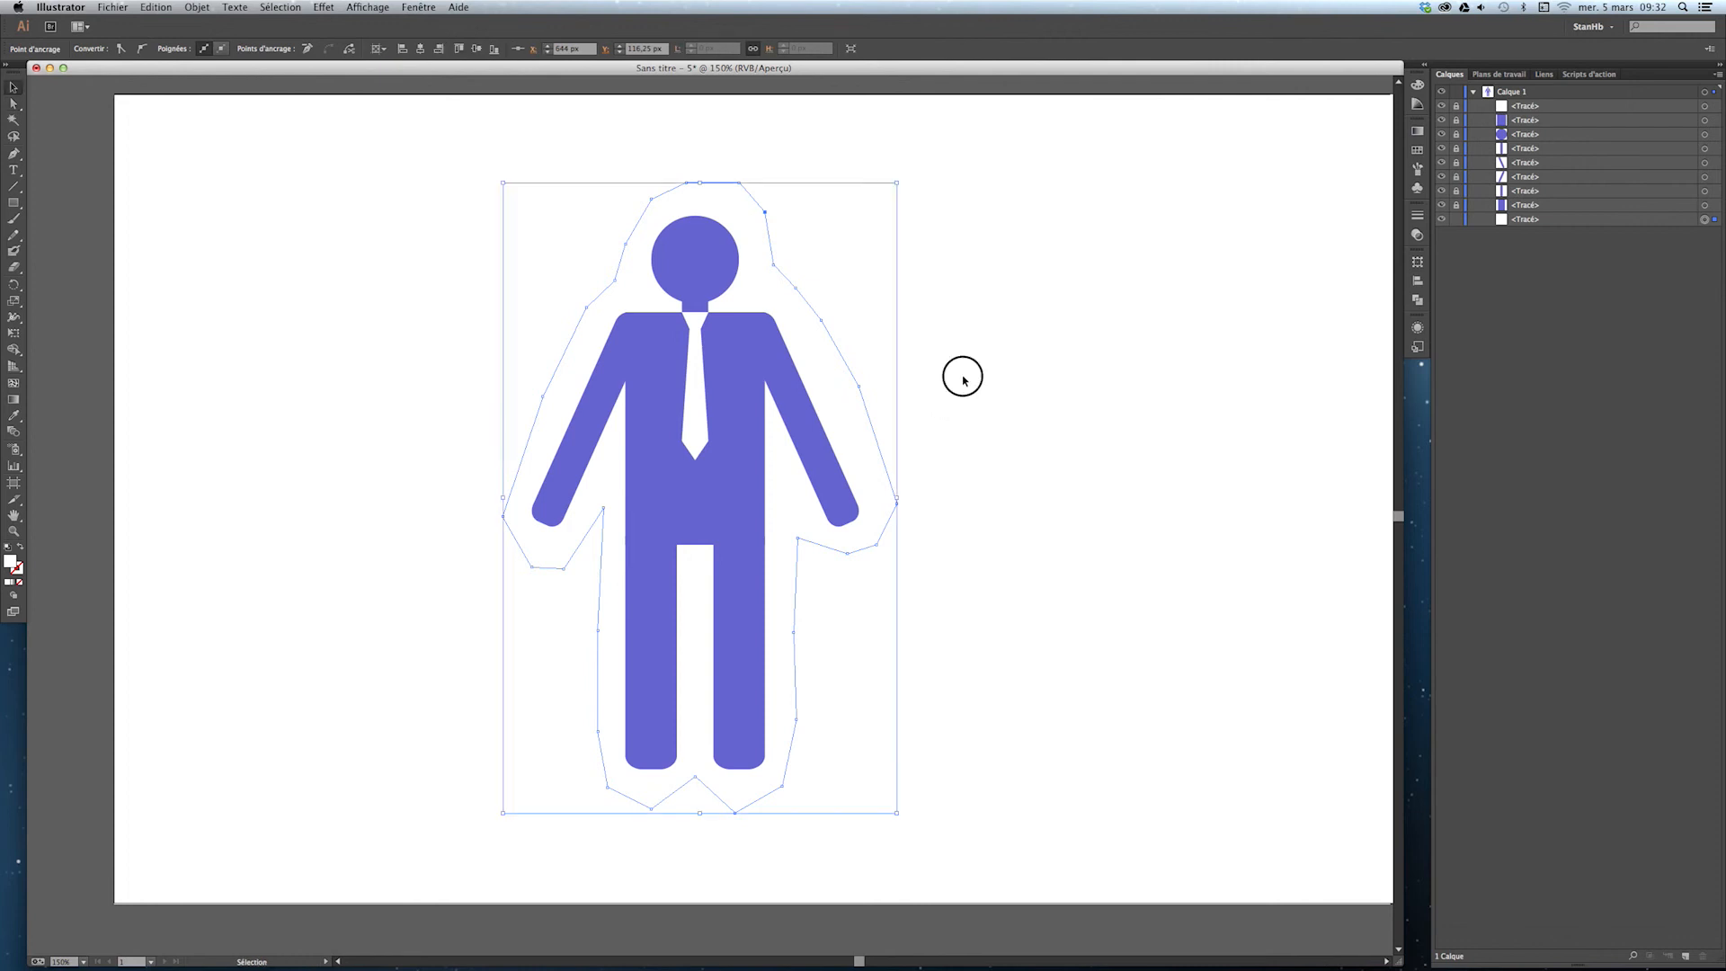
pyautogui.click(963, 376)
# Fill the outline shape behind the figure with the yellow swatch (#fcee21)
pyautogui.click(852, 405)
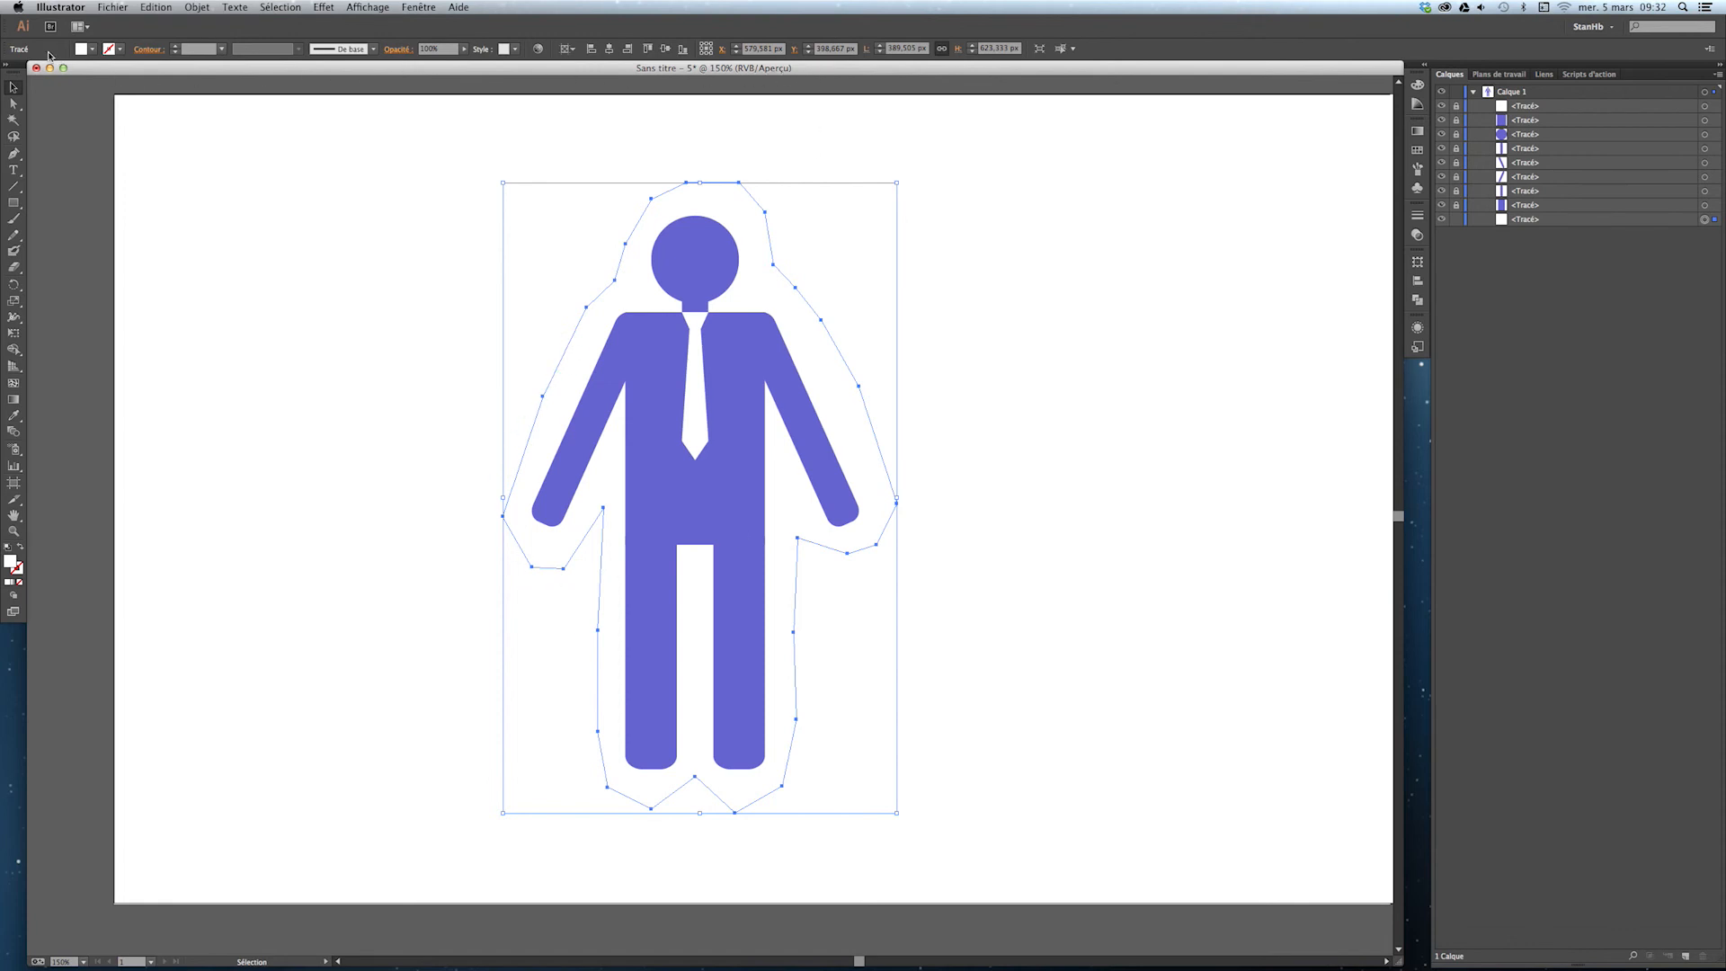
pyautogui.click(92, 50)
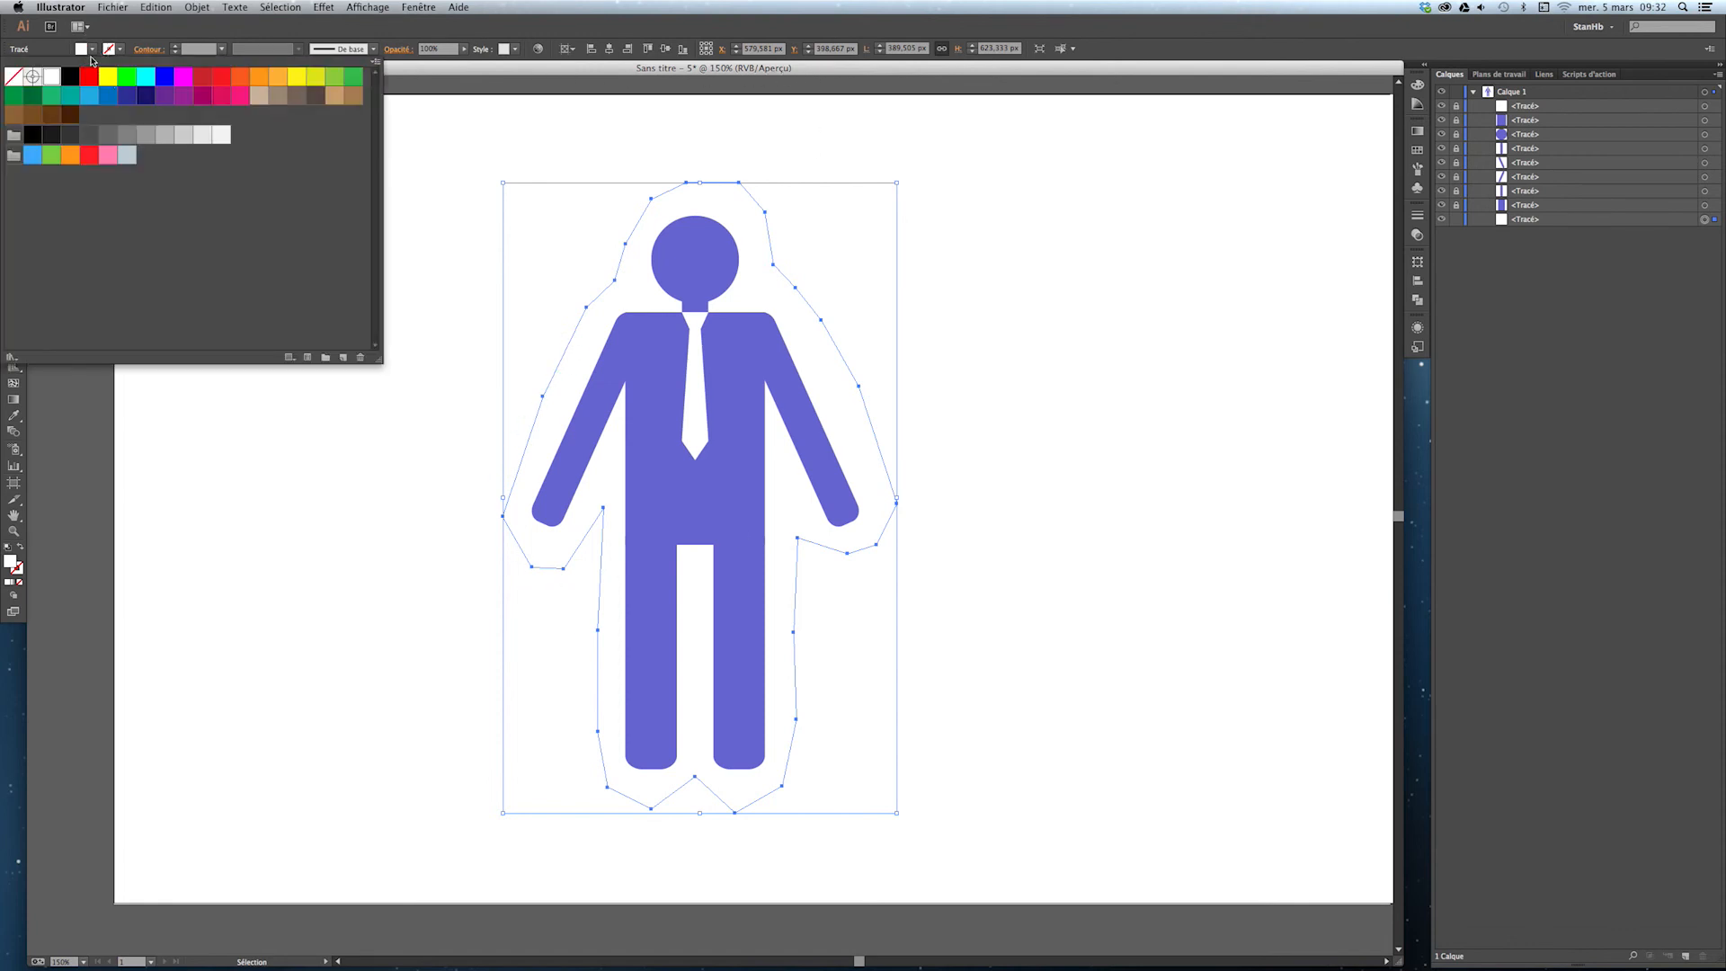
pyautogui.click(297, 78)
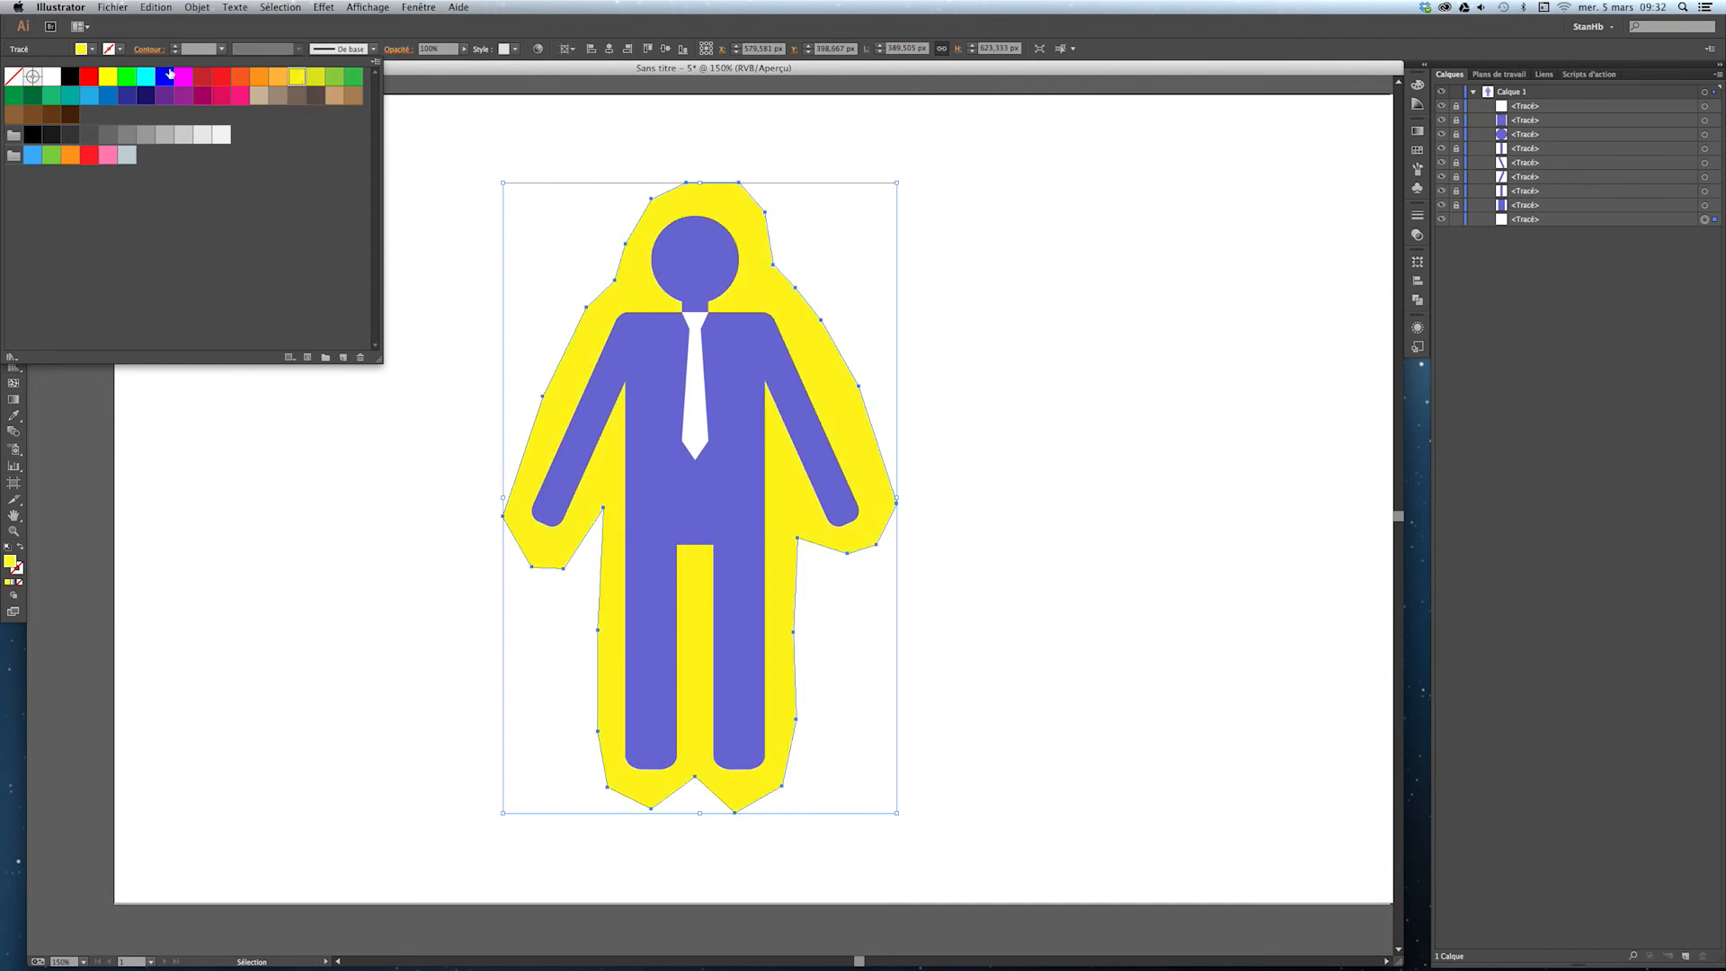
pyautogui.click(159, 36)
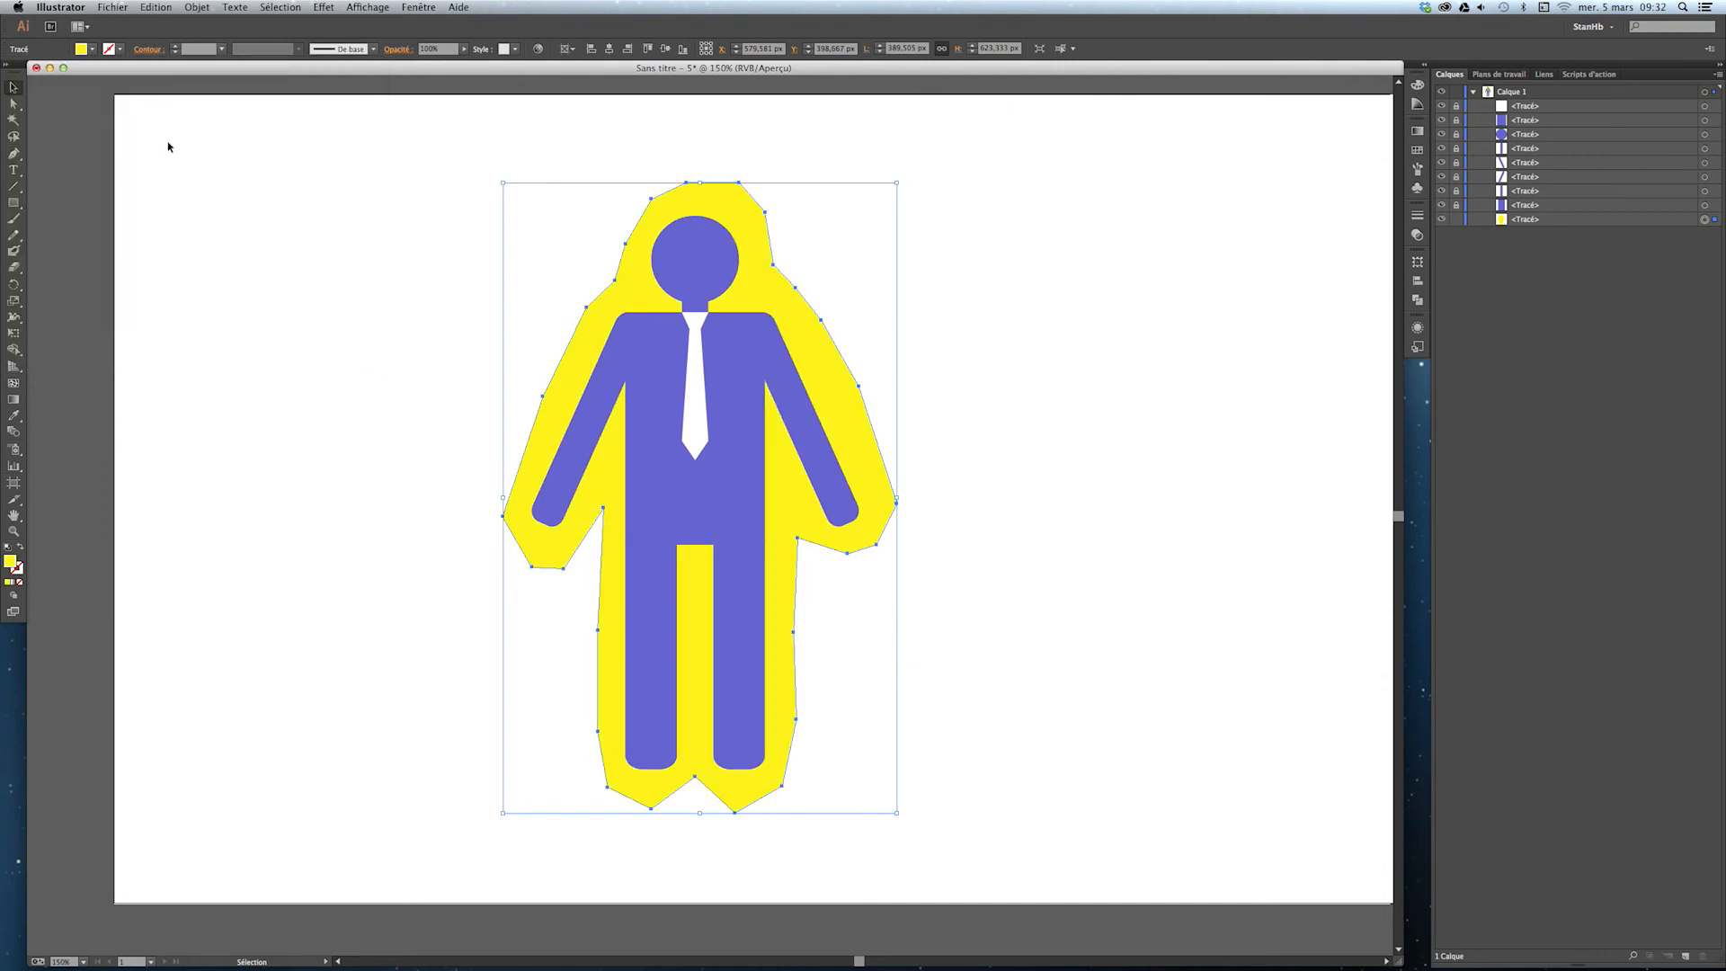
# Recolour the outline shape's fill from yellow to a pale cream (#f9eacd) with hue 40° and saturation 18%, and deselect it
pyautogui.doubleClick(14, 562)
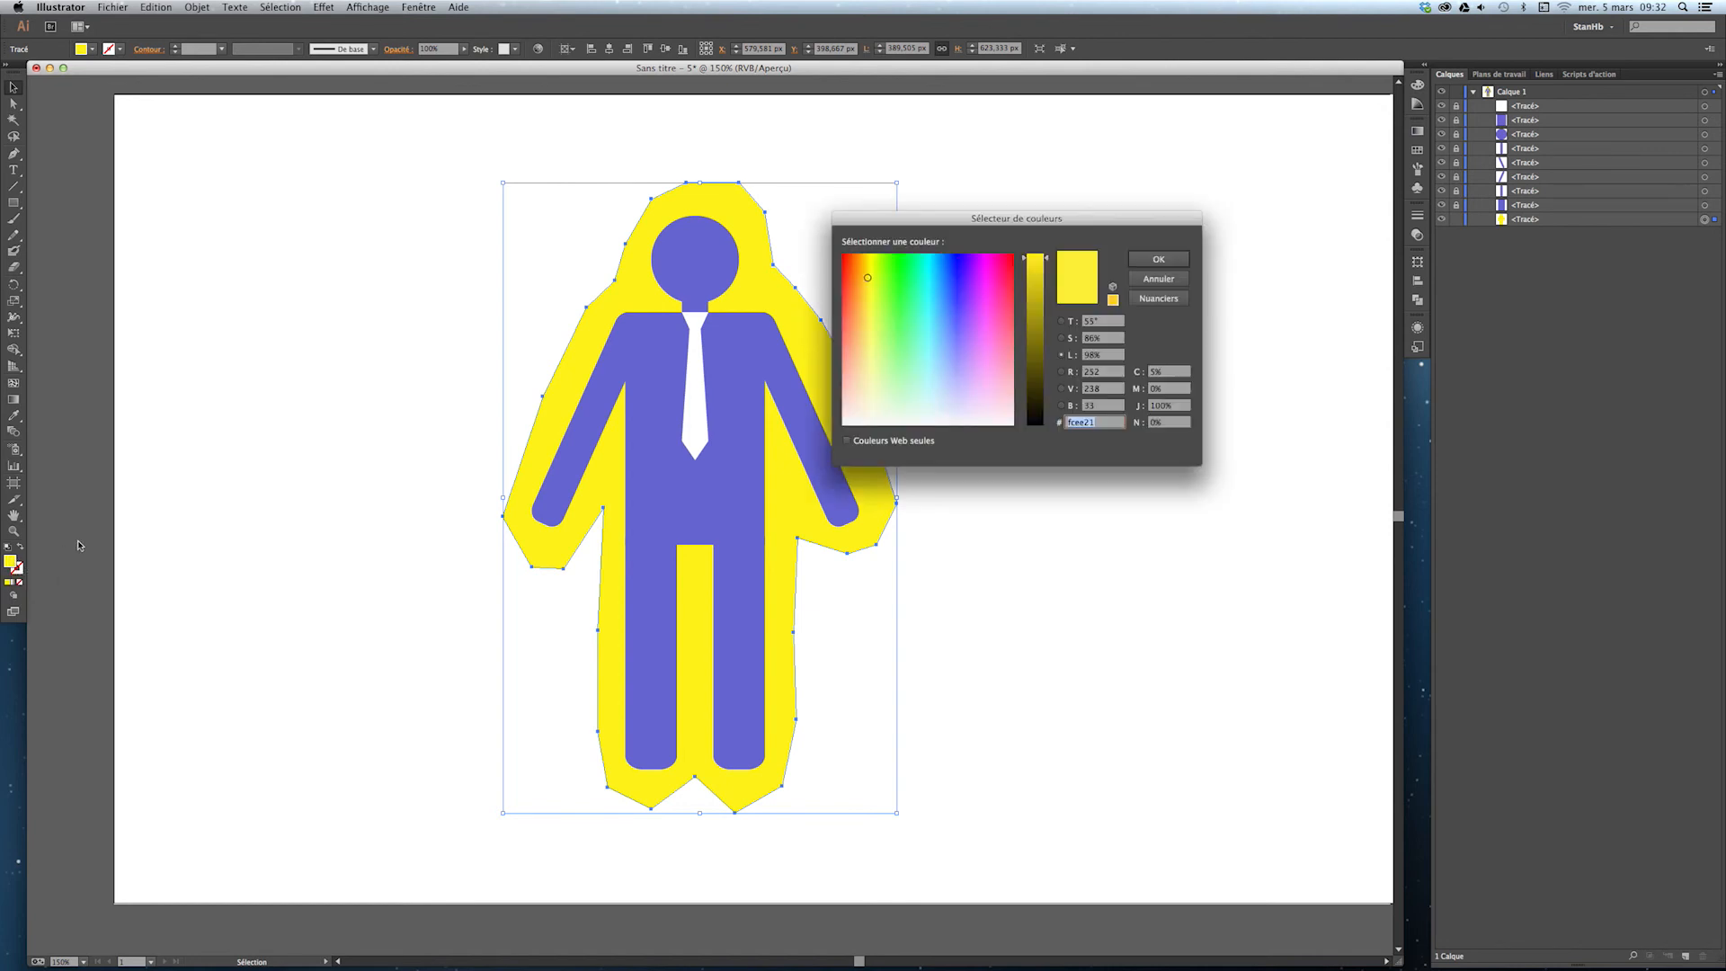
pyautogui.moveTo(920, 222); pyautogui.dragTo(1004, 219)
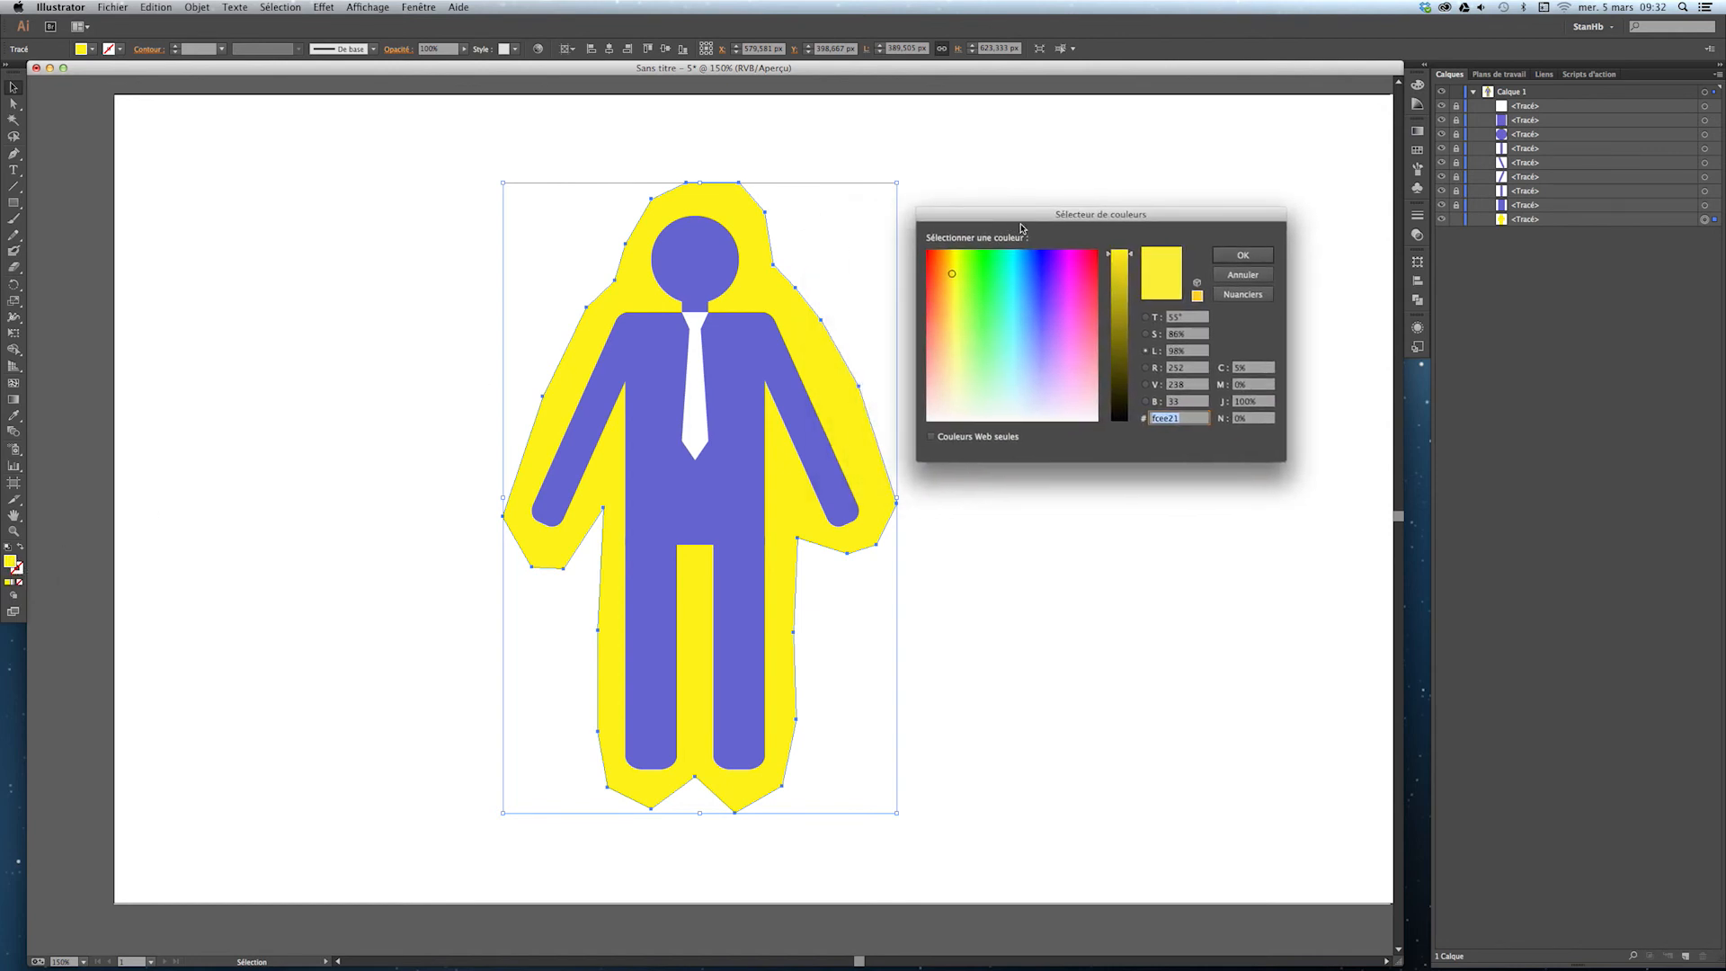
pyautogui.click(1147, 317)
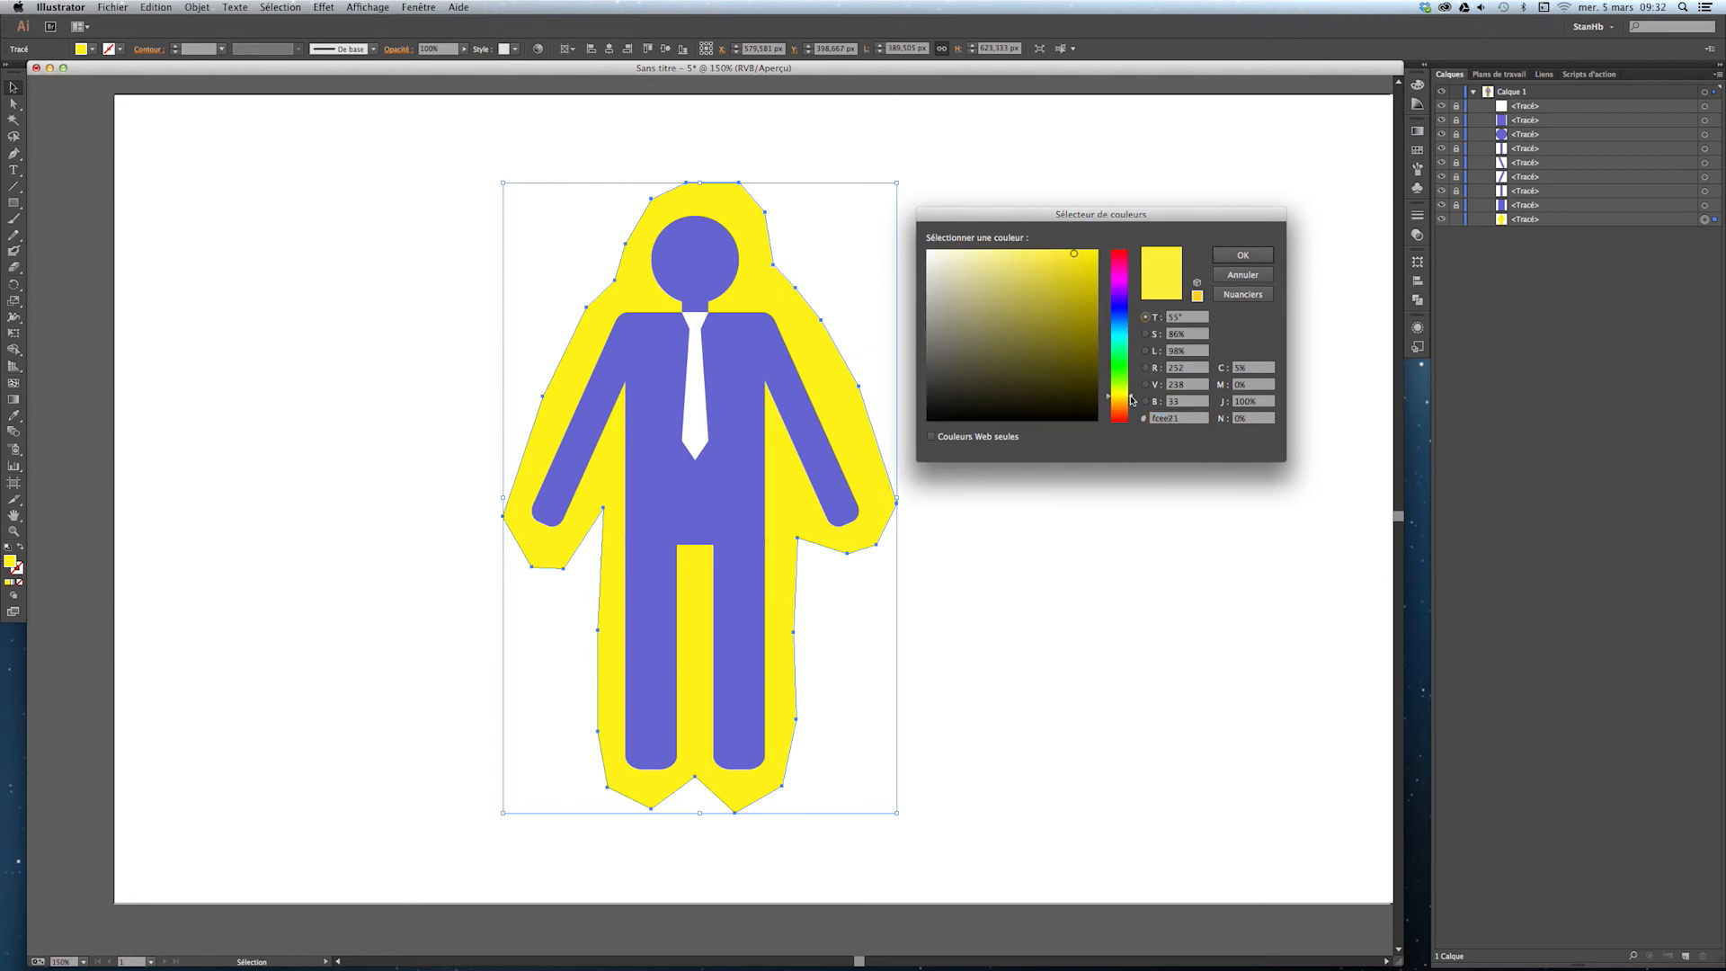
pyautogui.moveTo(1130, 397); pyautogui.dragTo(1130, 404)
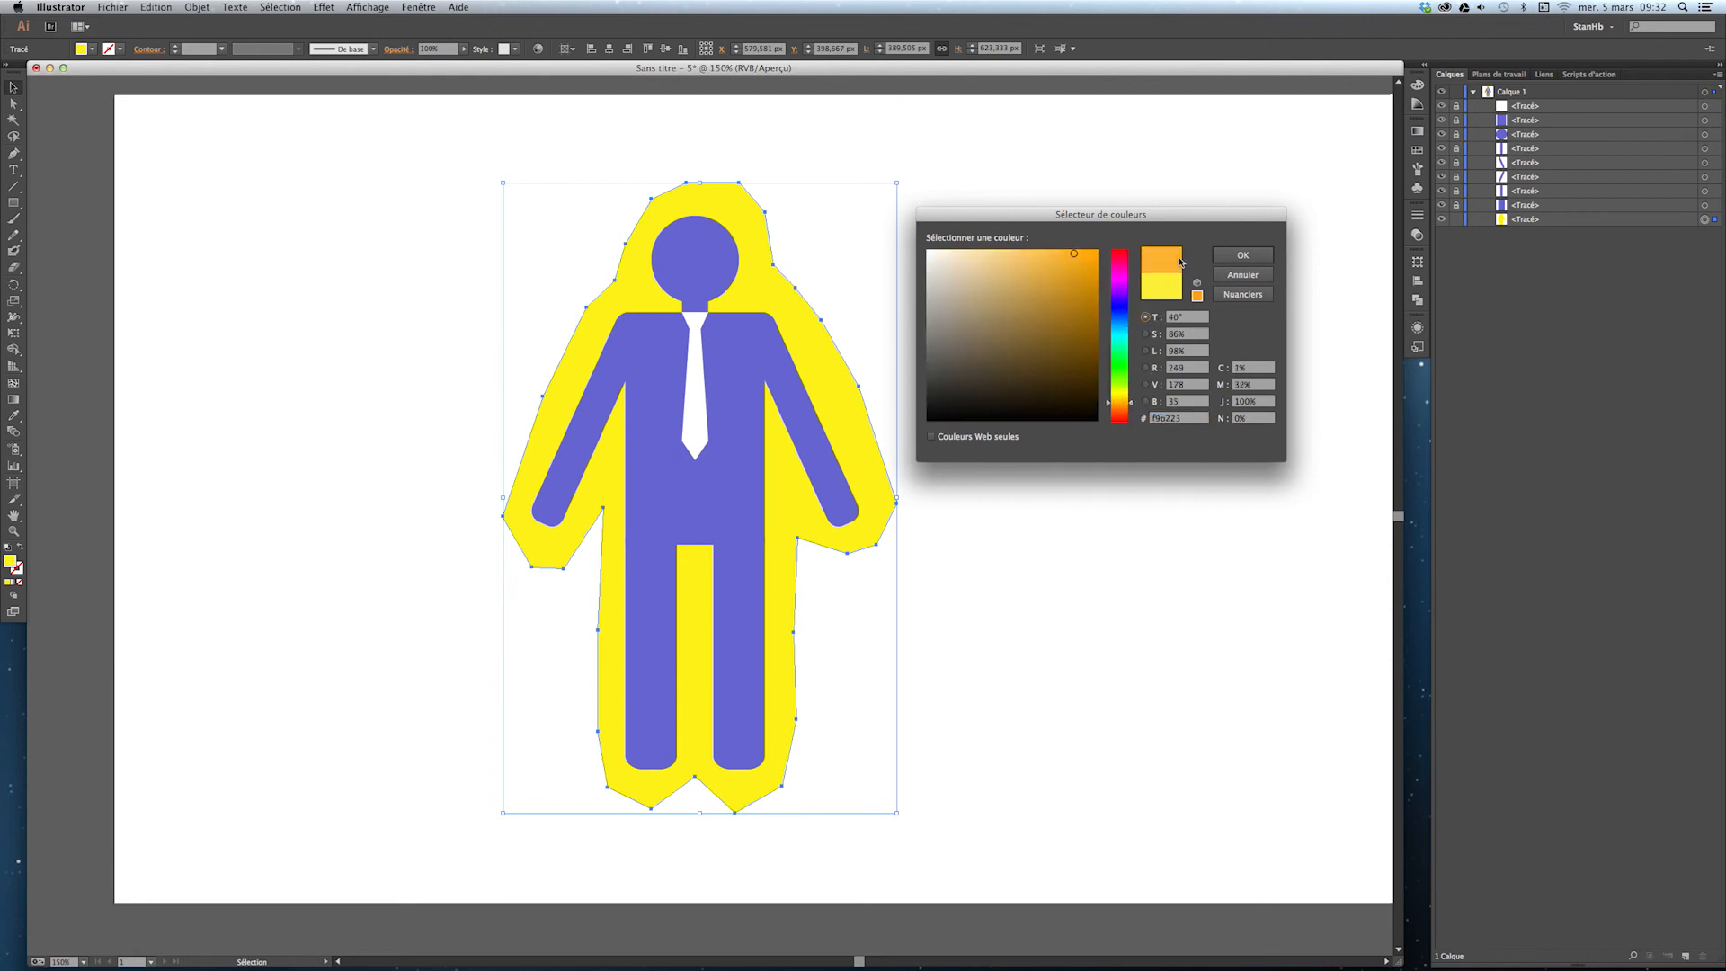
pyautogui.click(1146, 335)
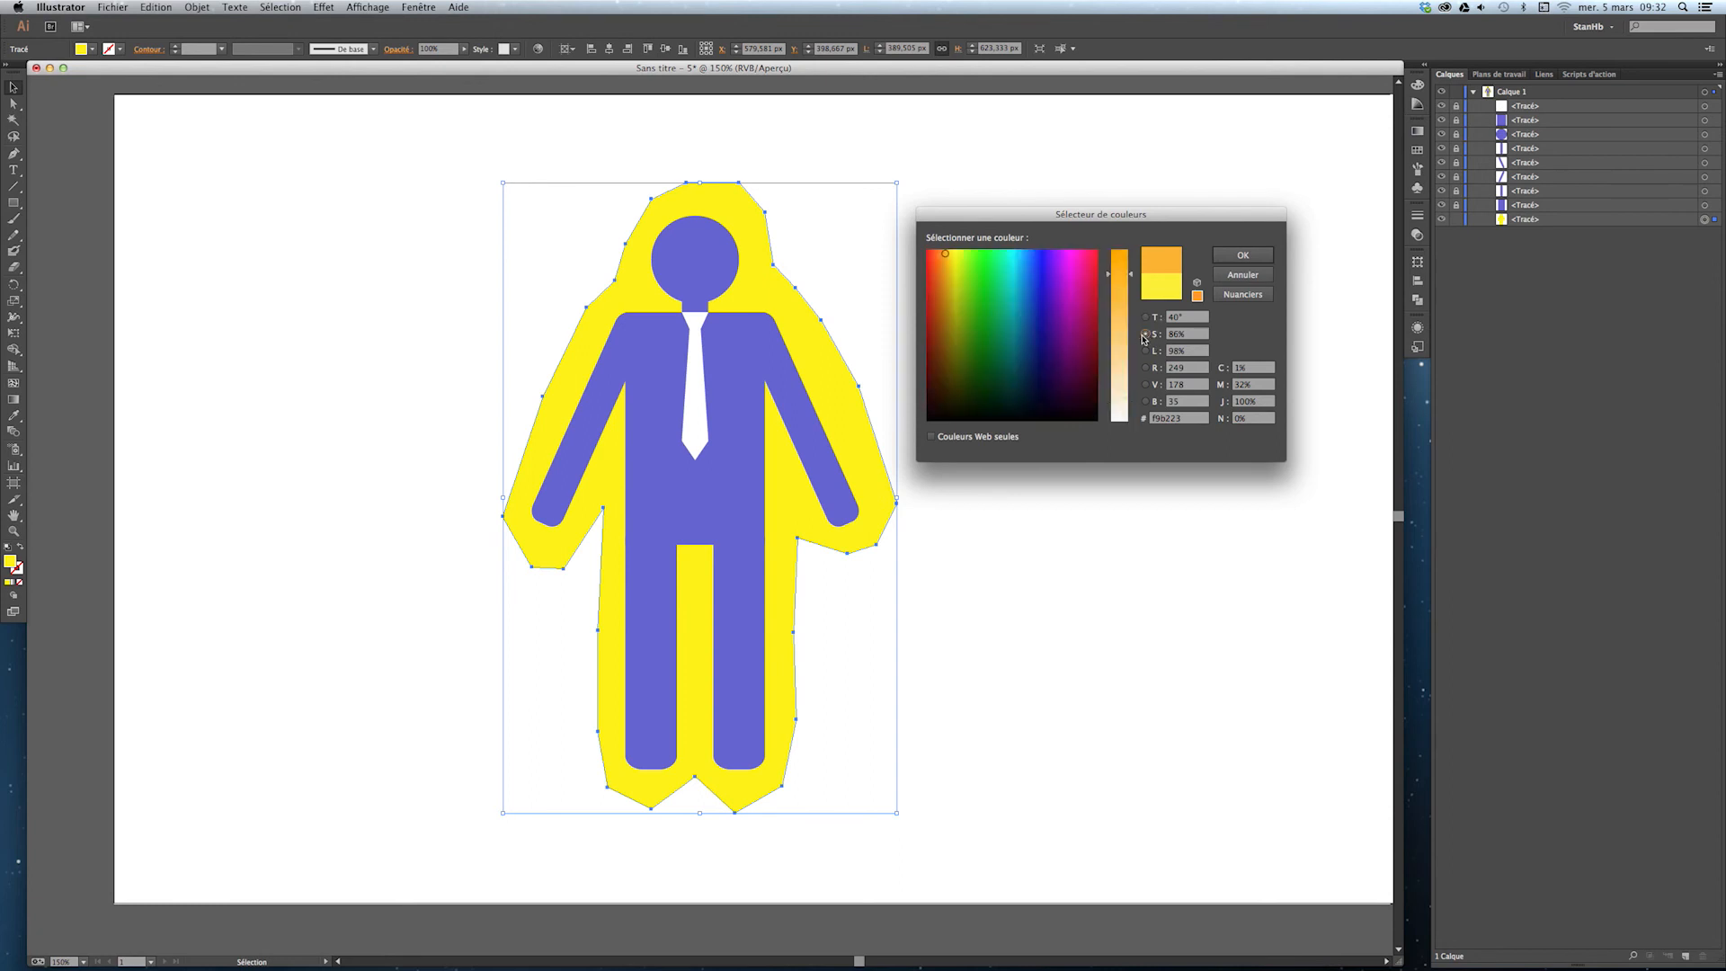
pyautogui.moveTo(1130, 273); pyautogui.dragTo(1131, 389)
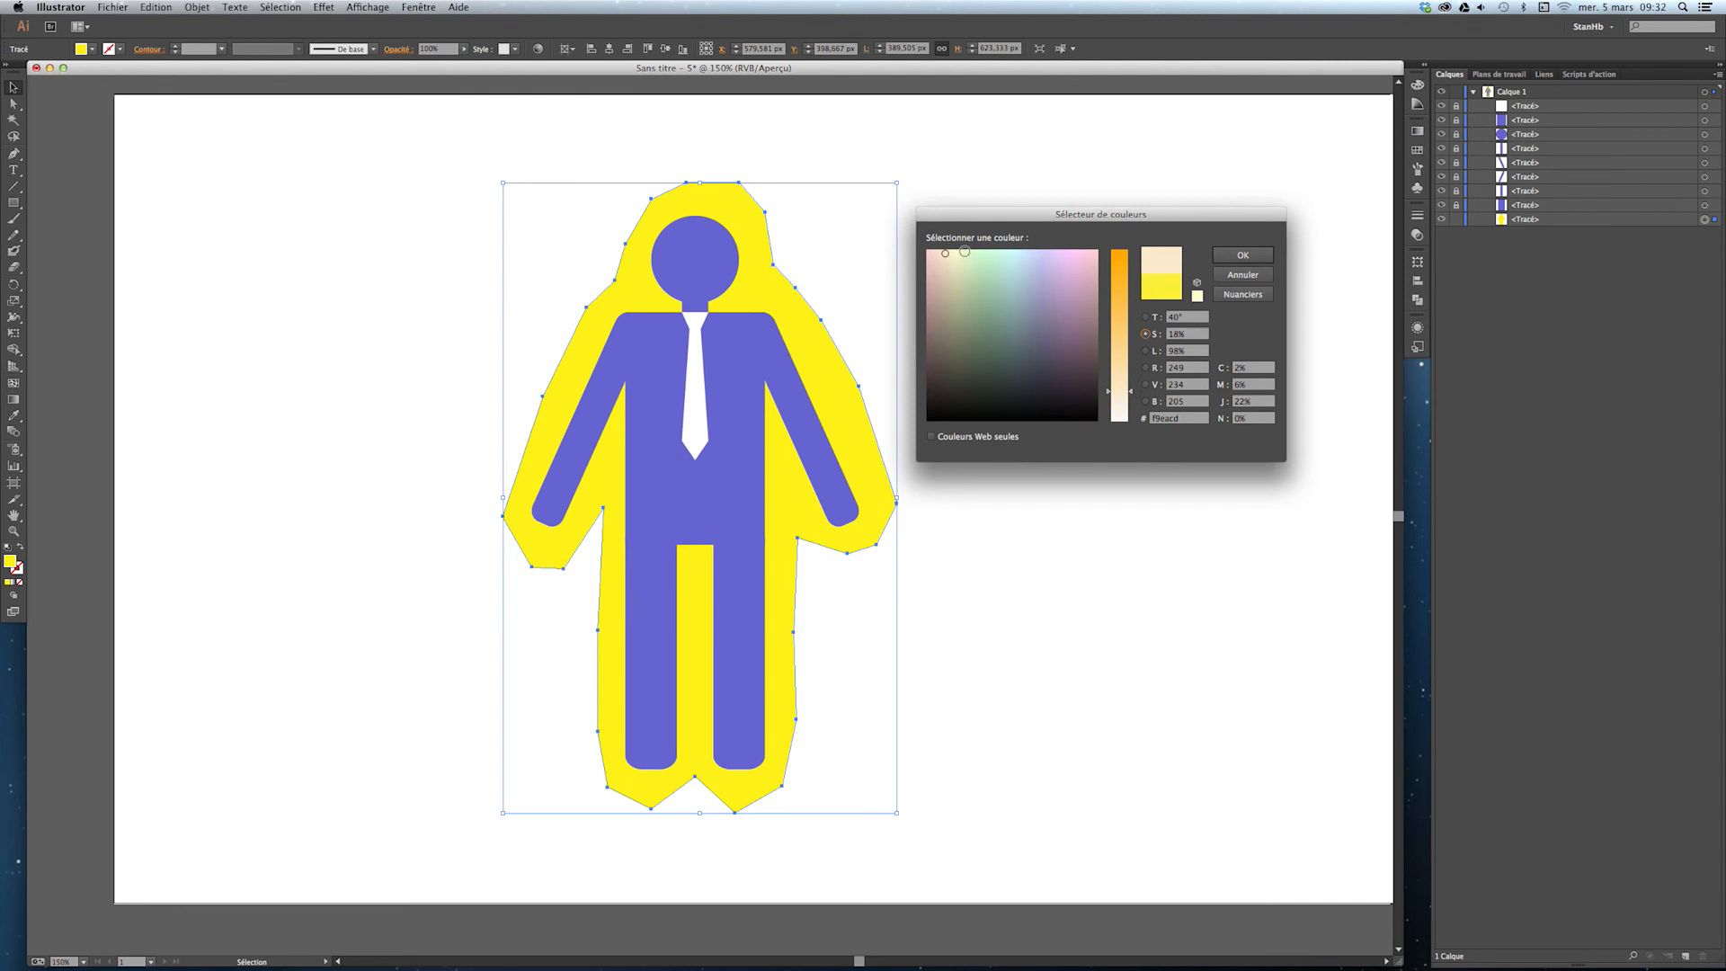
pyautogui.click(1146, 351)
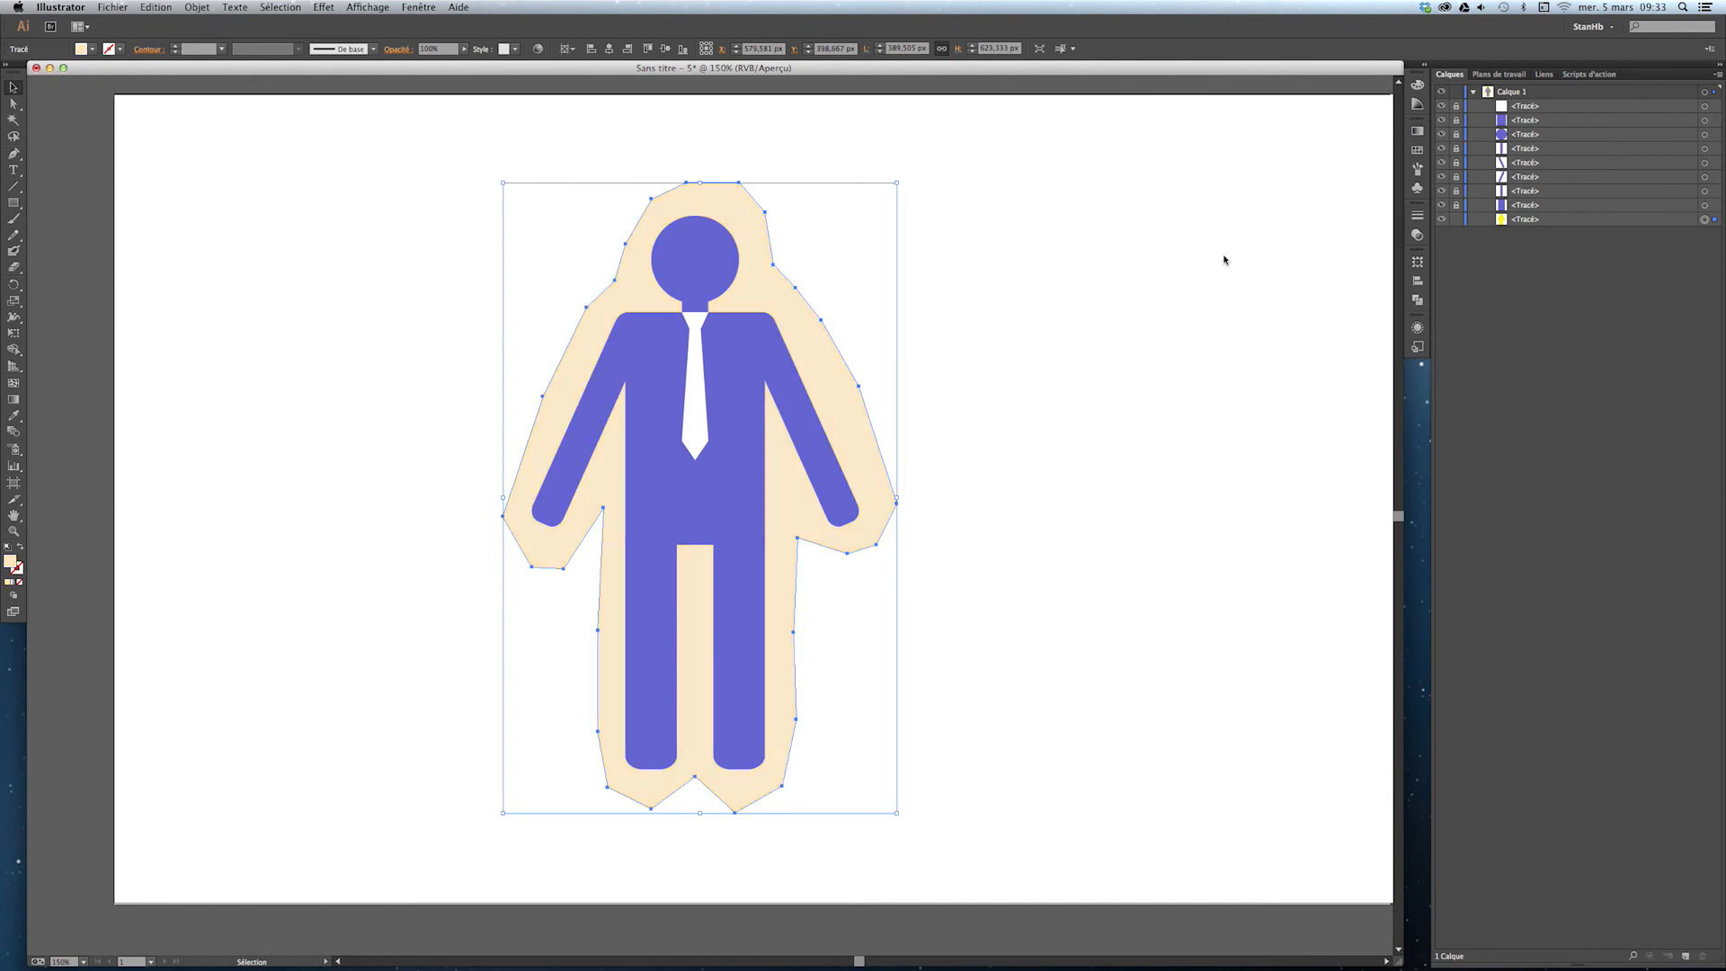
pyautogui.click(1224, 257)
pyautogui.click(1020, 365)
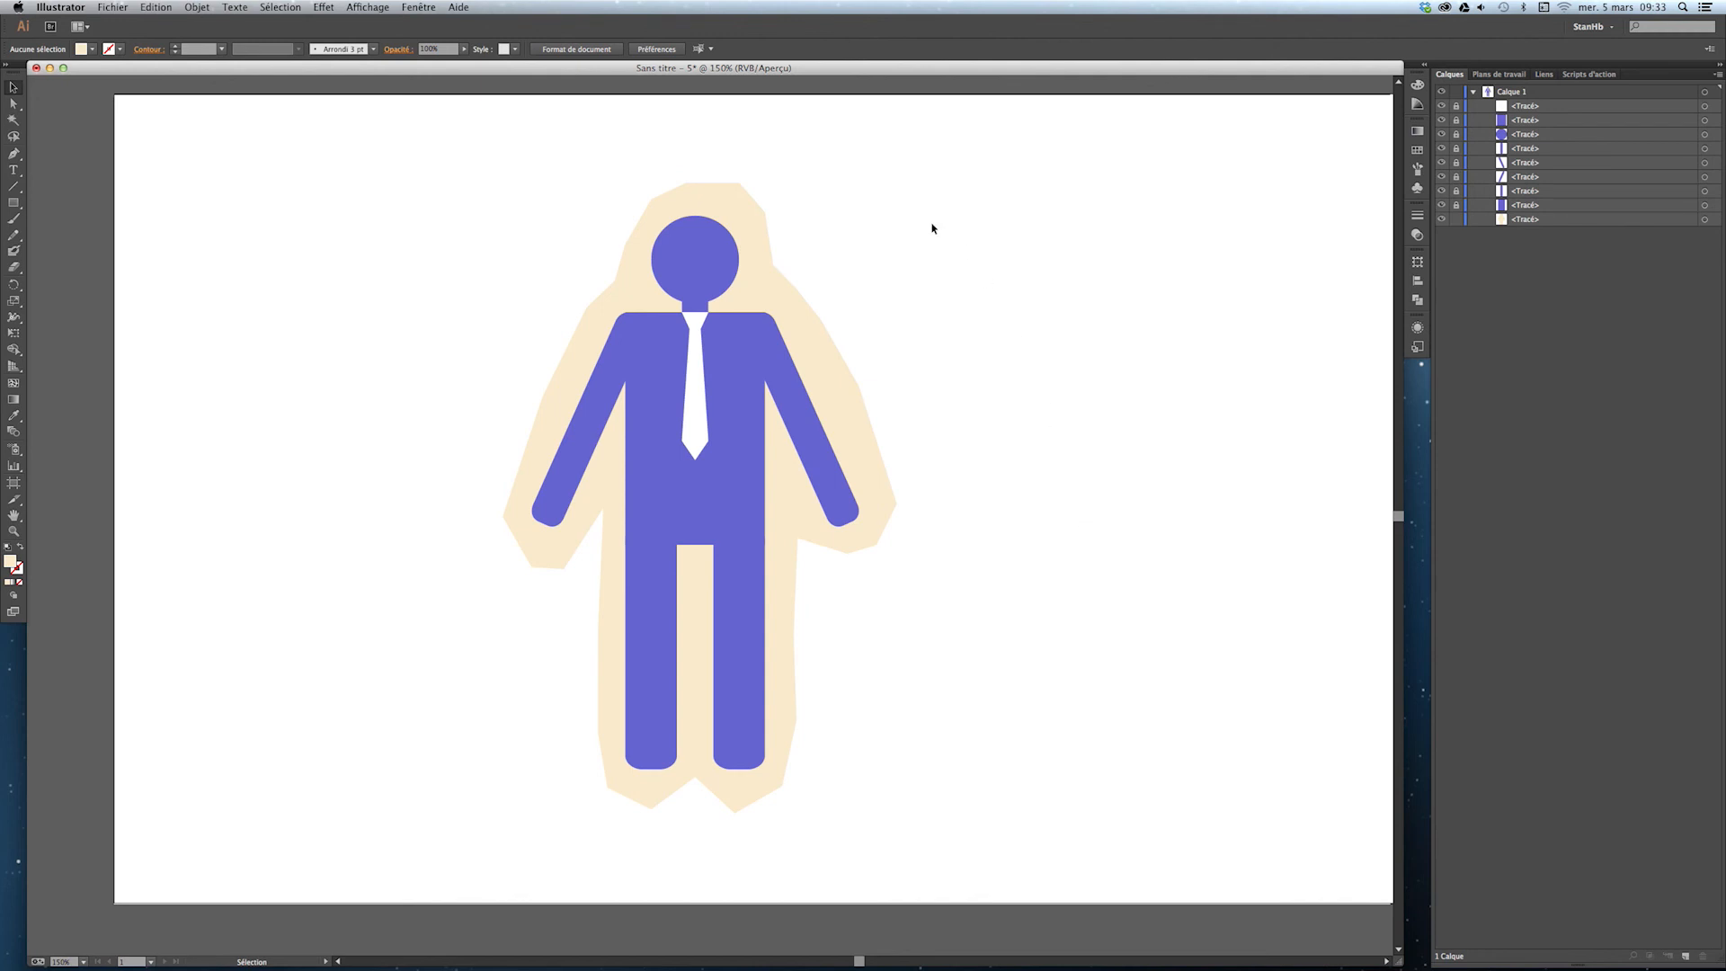
# Start a Drop Shadow (Ombre portée) effect on the cream outline shape with the preview turned on
pyautogui.click(821, 330)
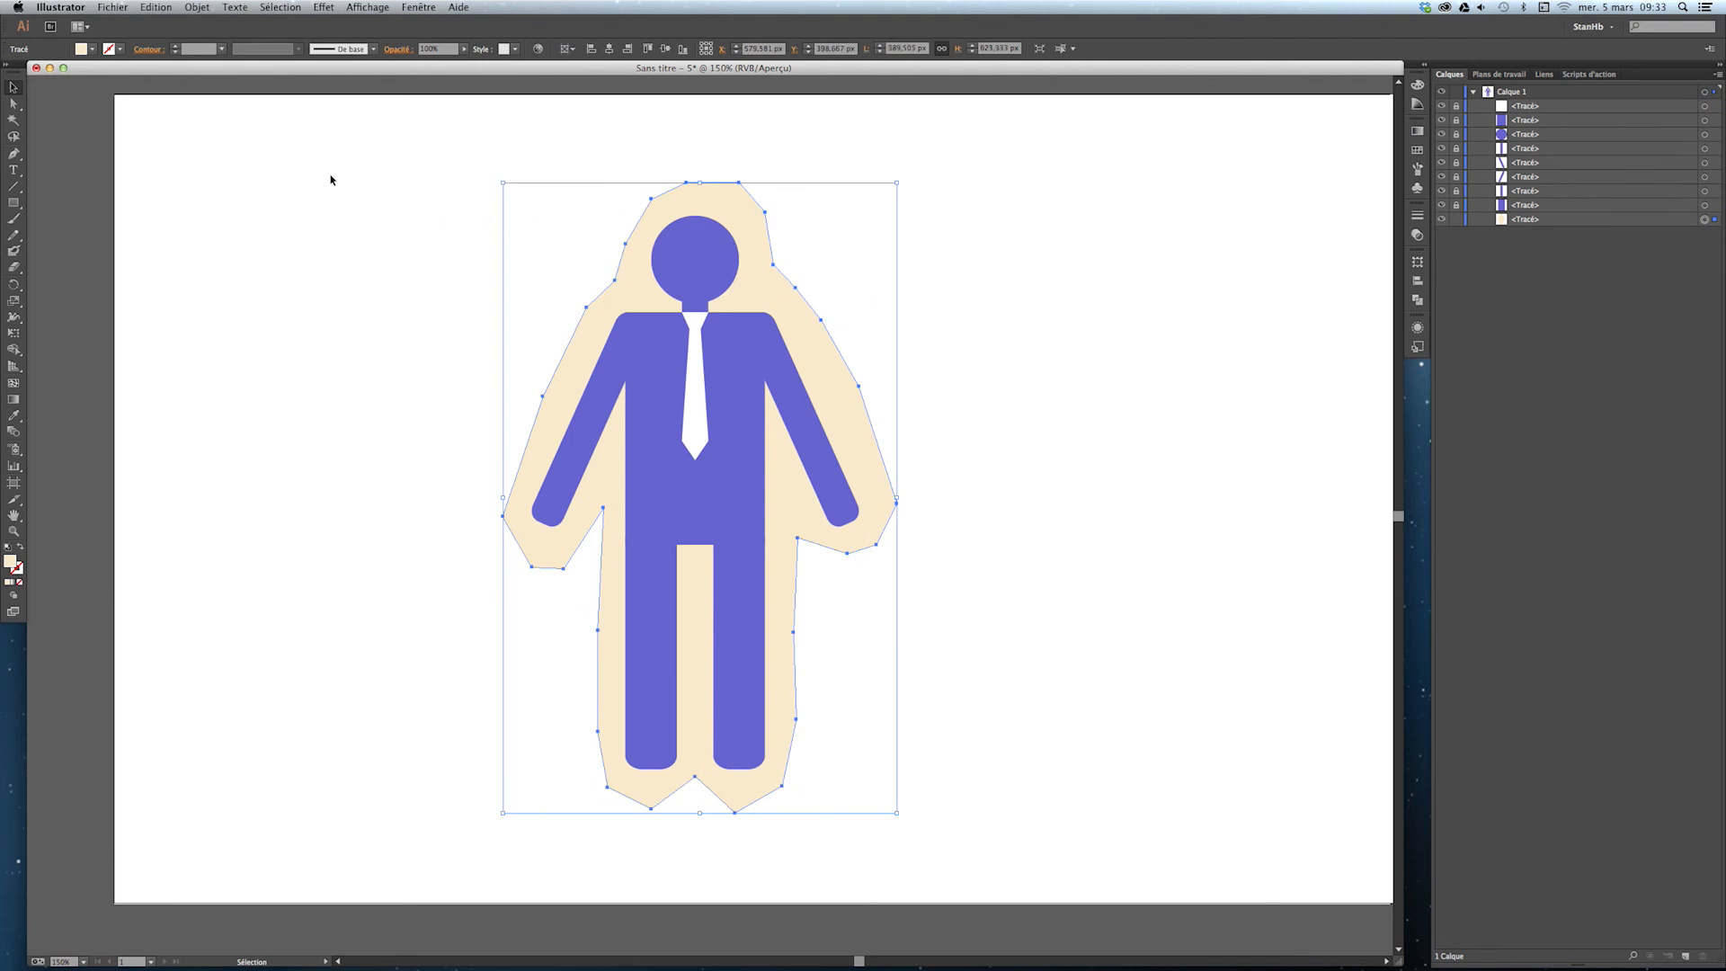
pyautogui.click(325, 11)
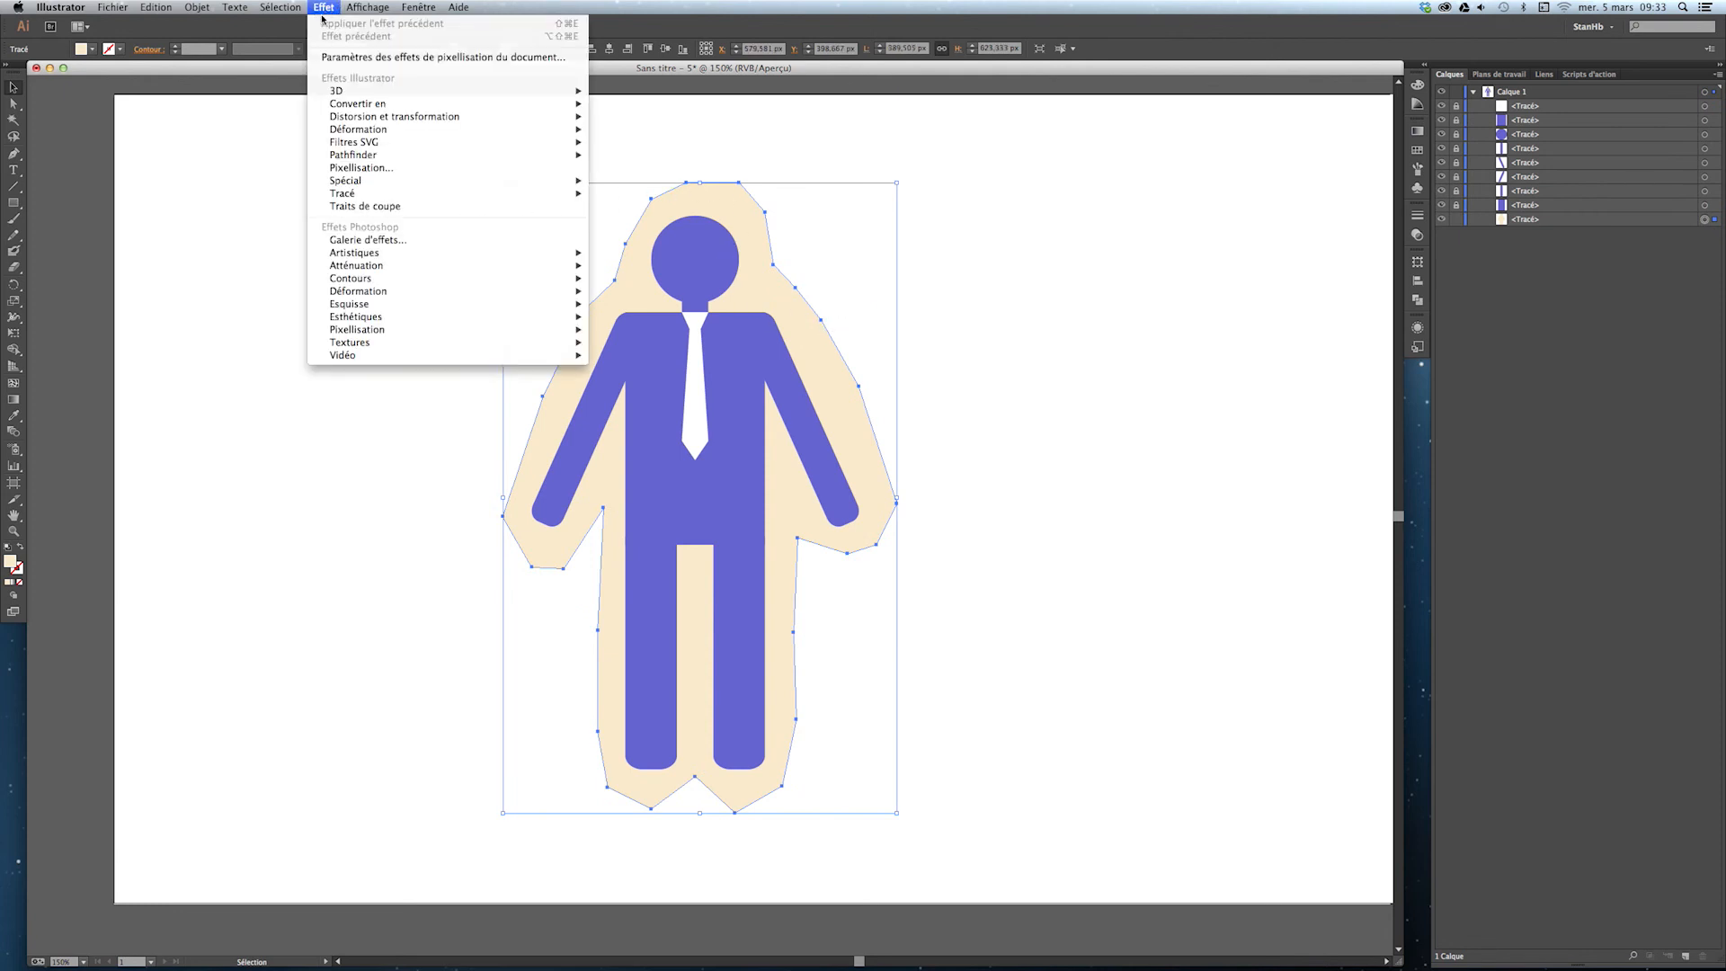
pyautogui.moveTo(371, 184)
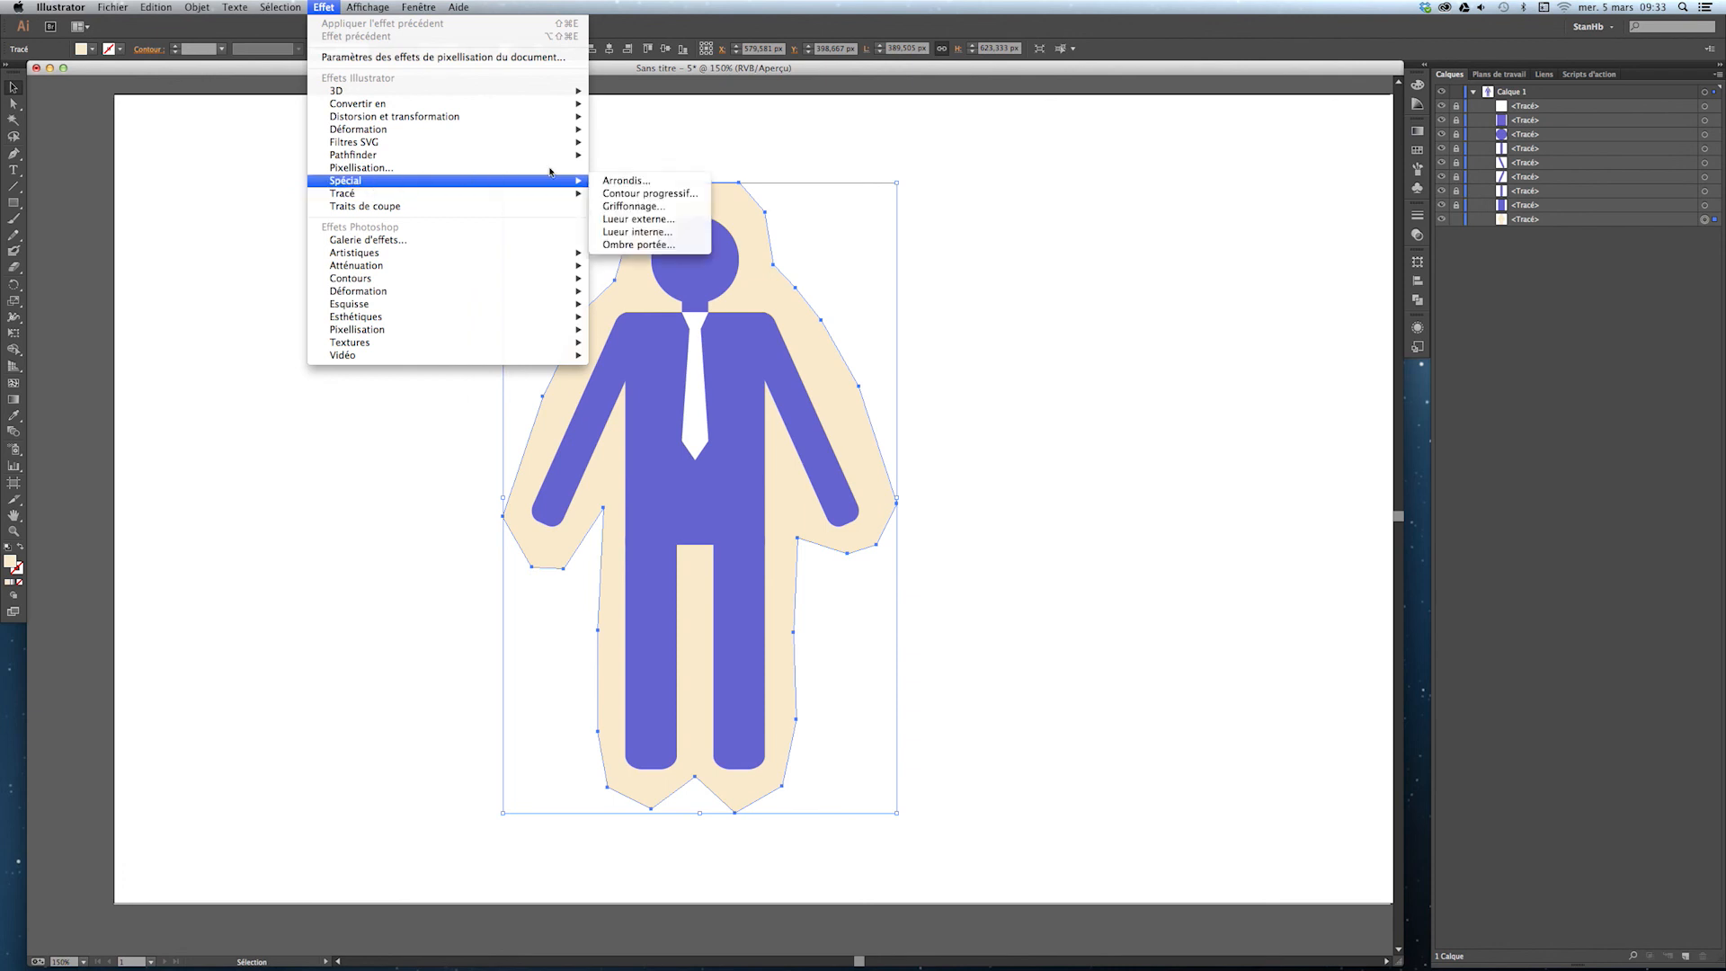
pyautogui.click(650, 244)
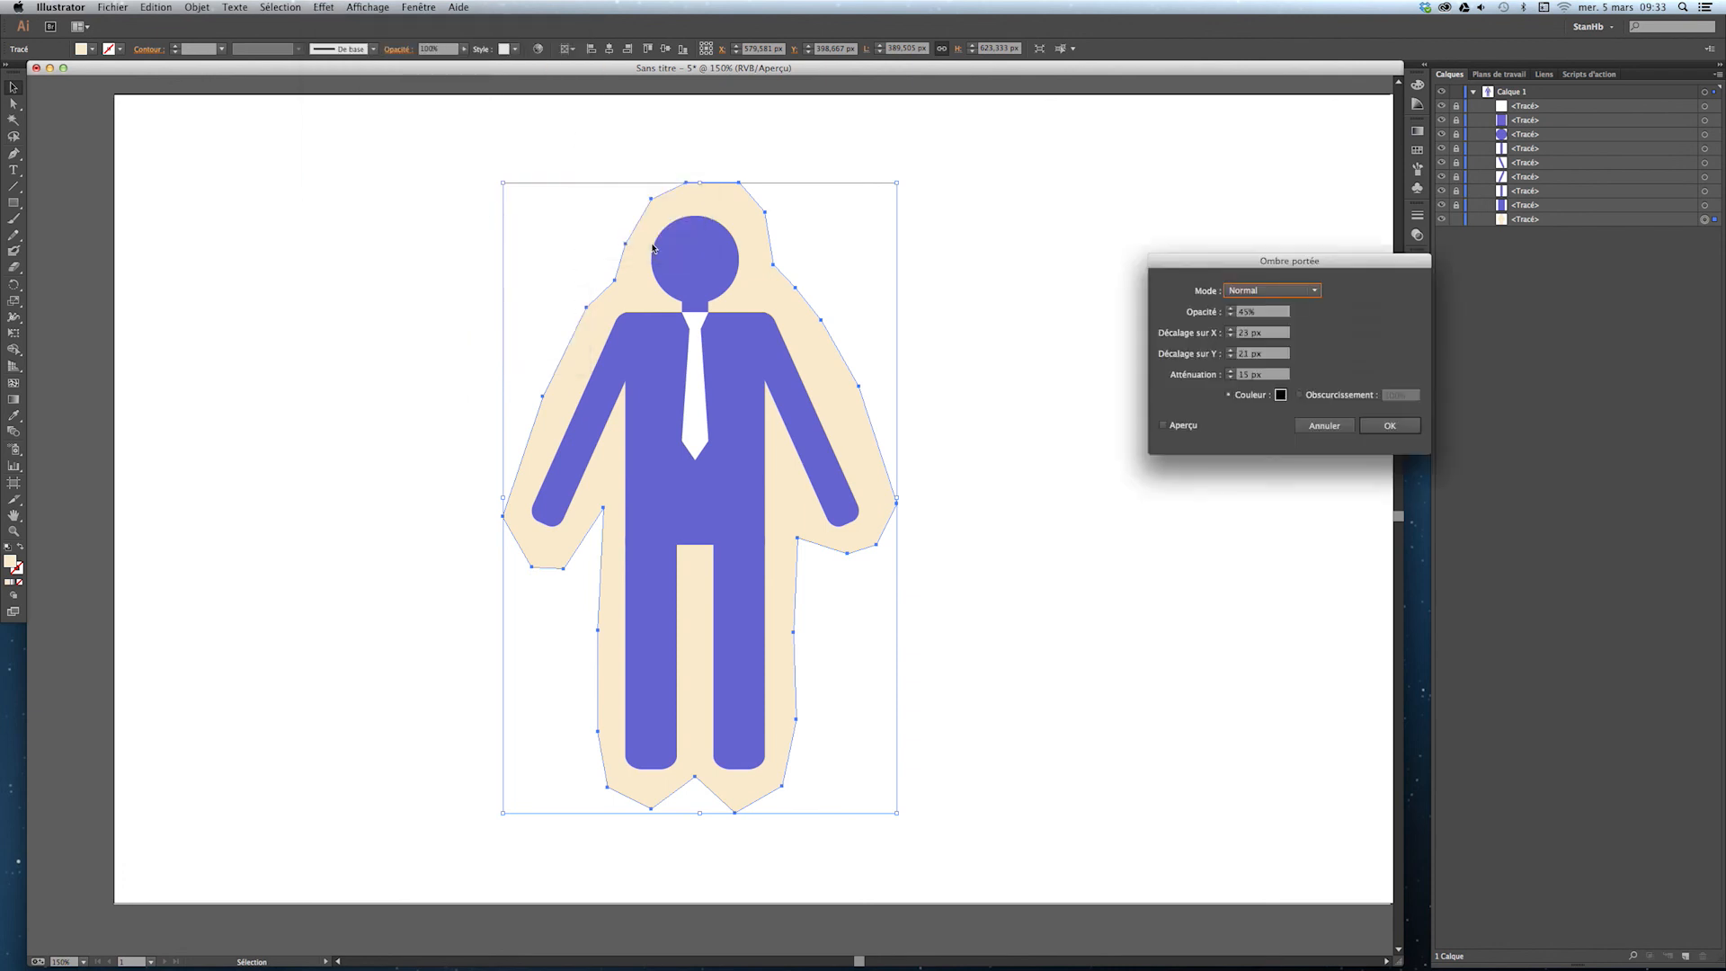
pyautogui.moveTo(1263, 262); pyautogui.dragTo(1026, 192)
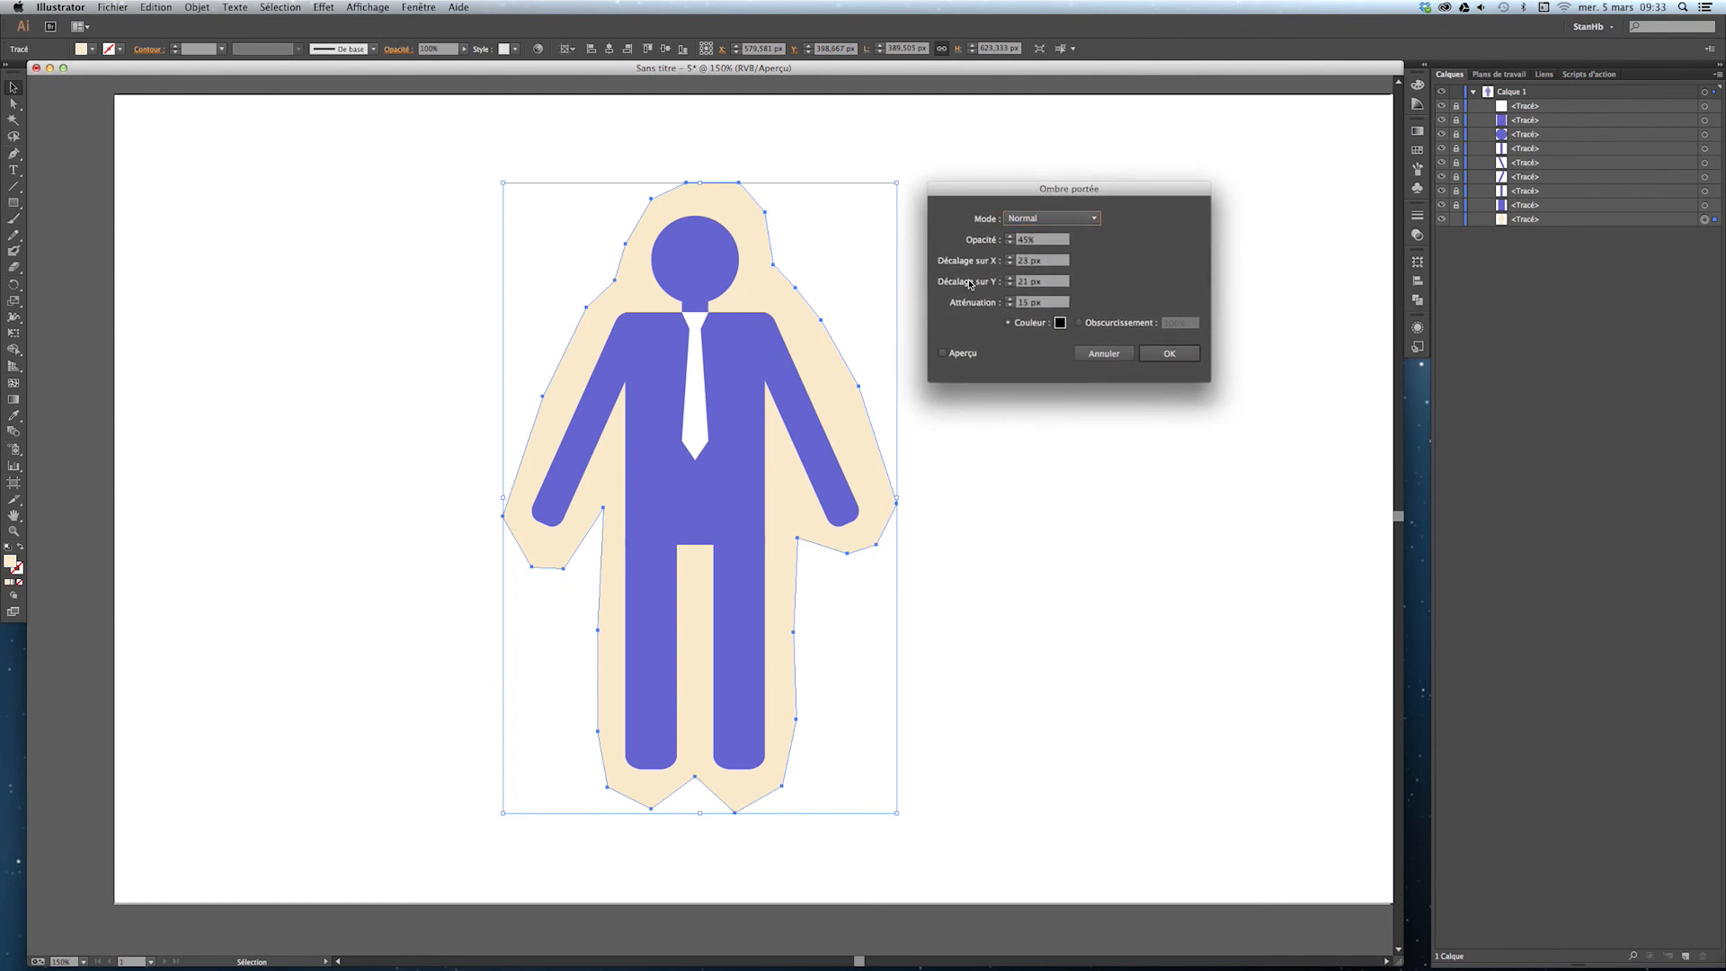
pyautogui.click(945, 353)
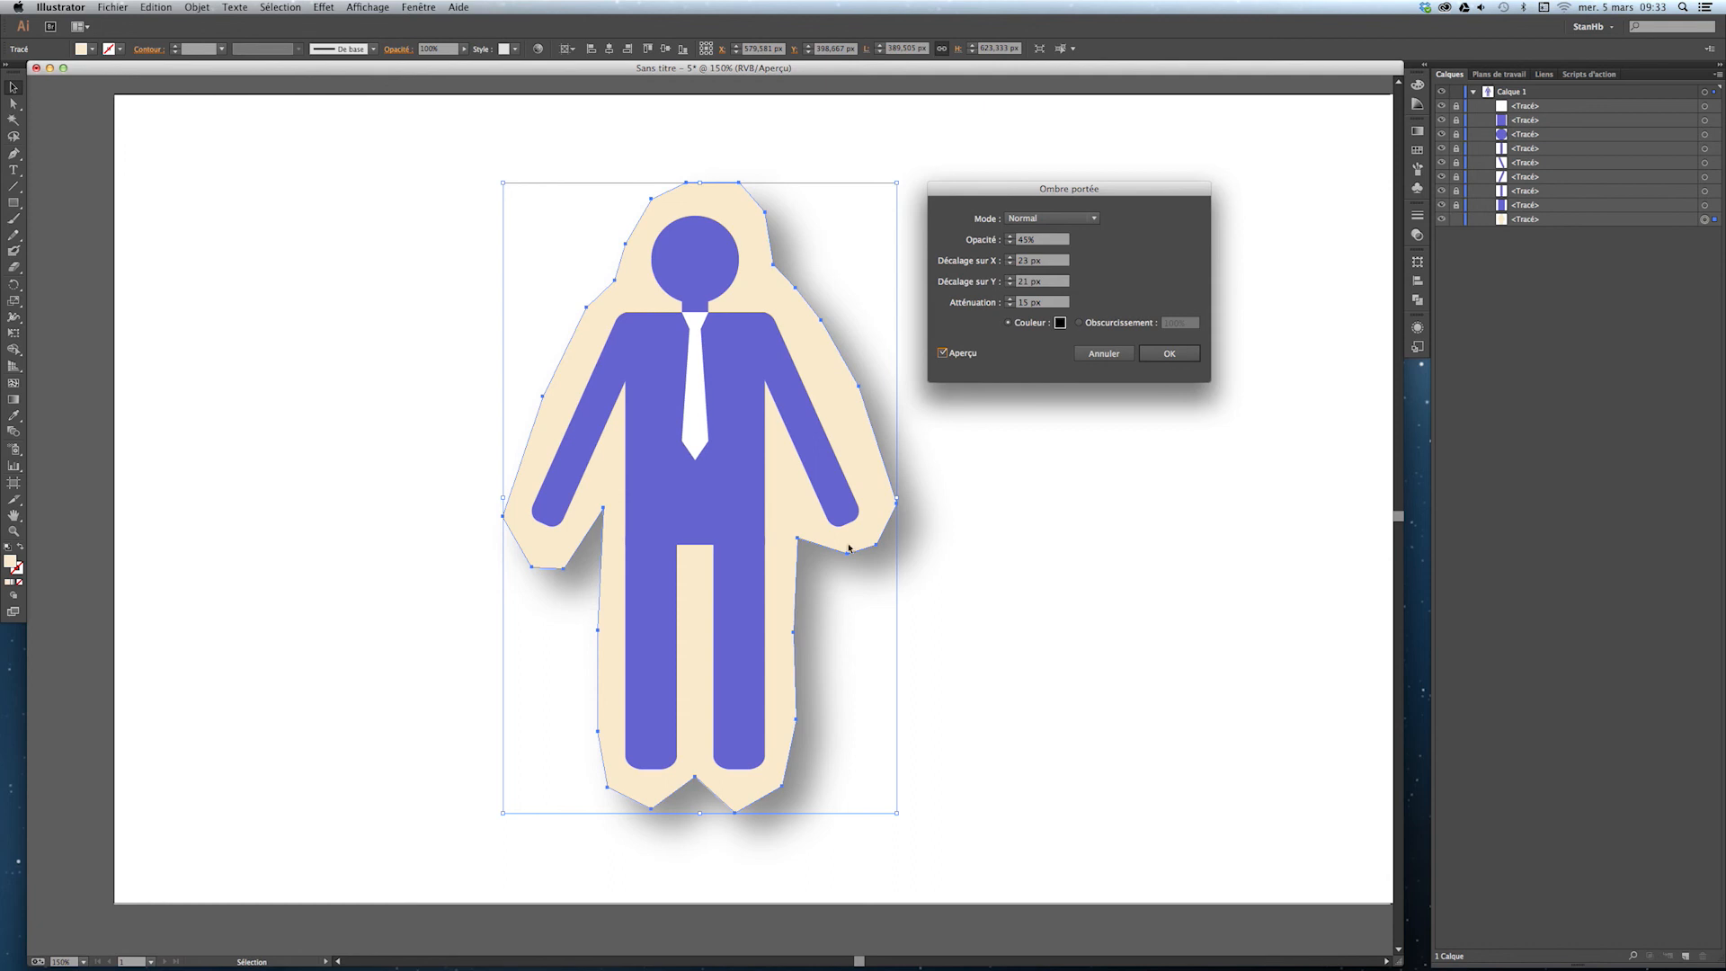
# Try a drop shadow opacity of 95% and set it back to 45%
pyautogui.click(1025, 241)
pyautogui.write('95%')
pyautogui.press('Tab')
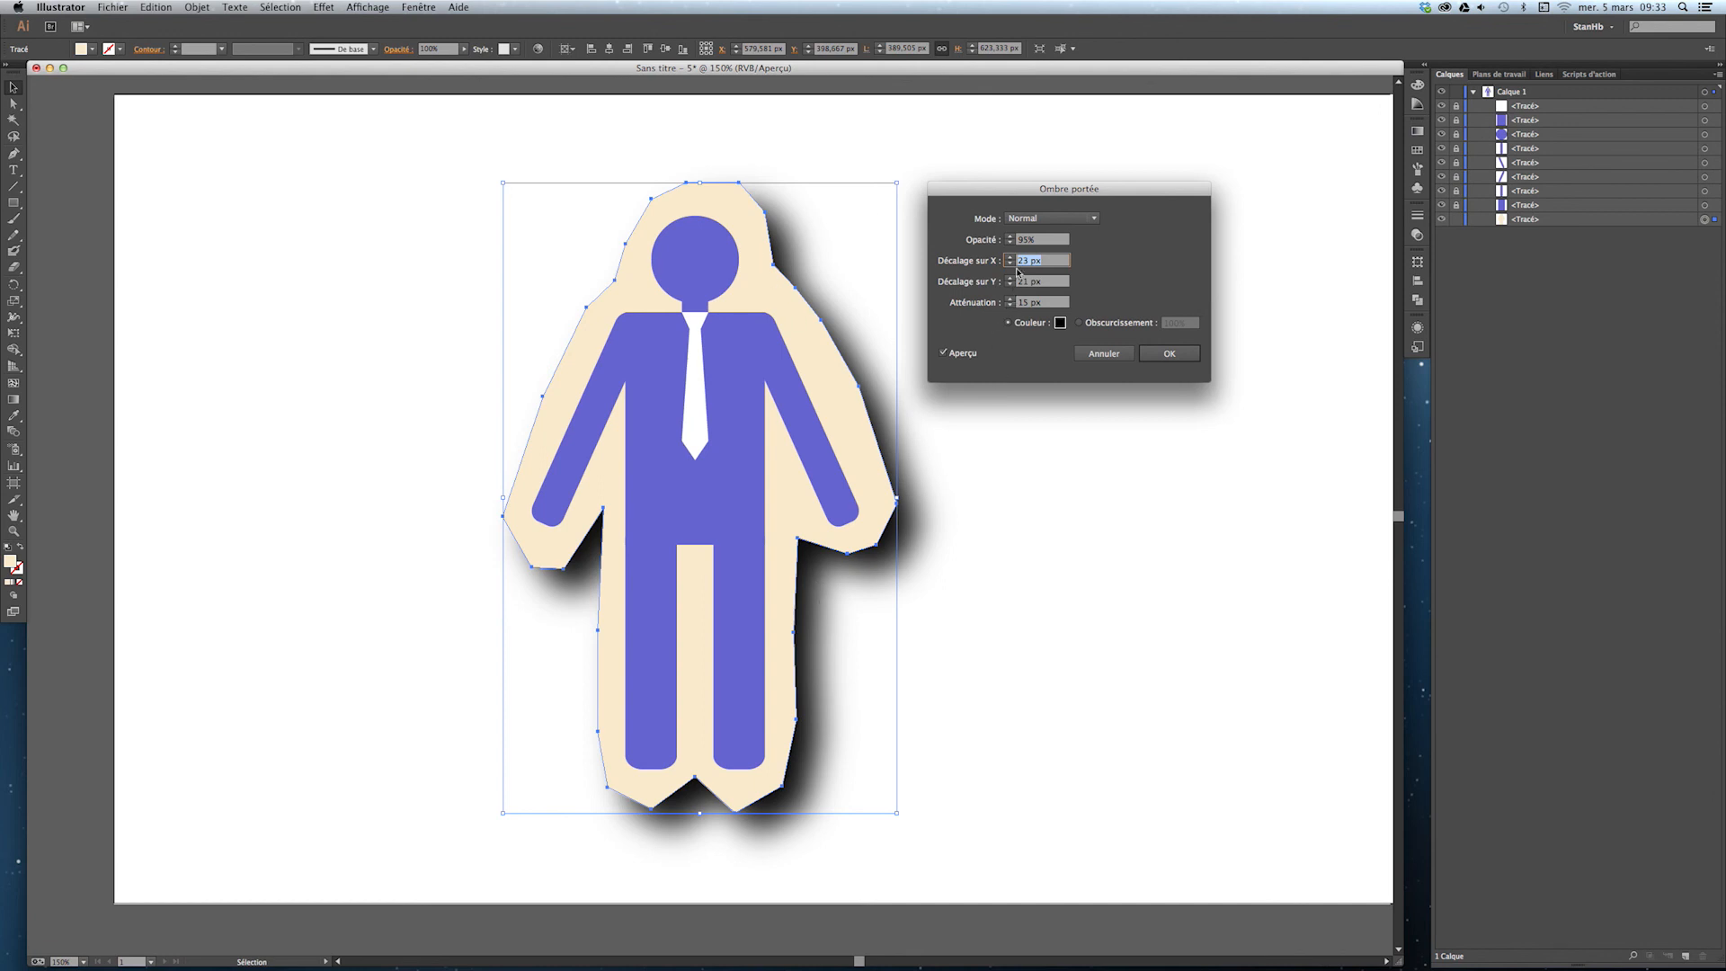
pyautogui.hotkey('shift', 'Tab')
pyautogui.write('45')
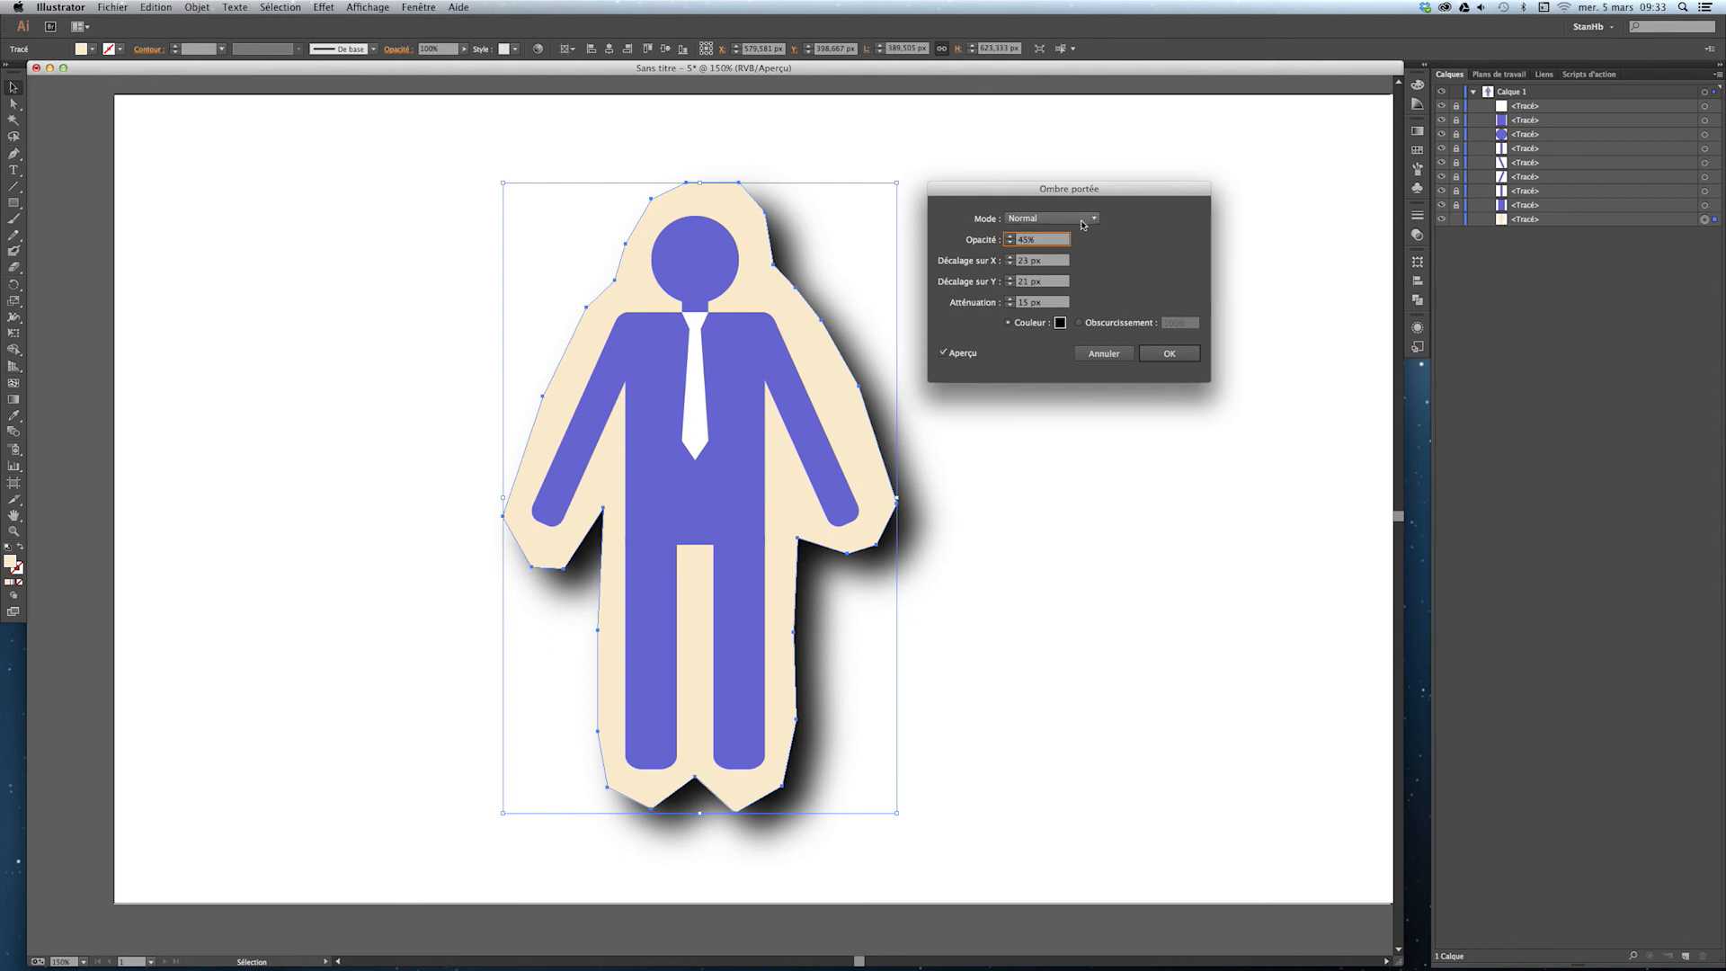
pyautogui.press('Tab')
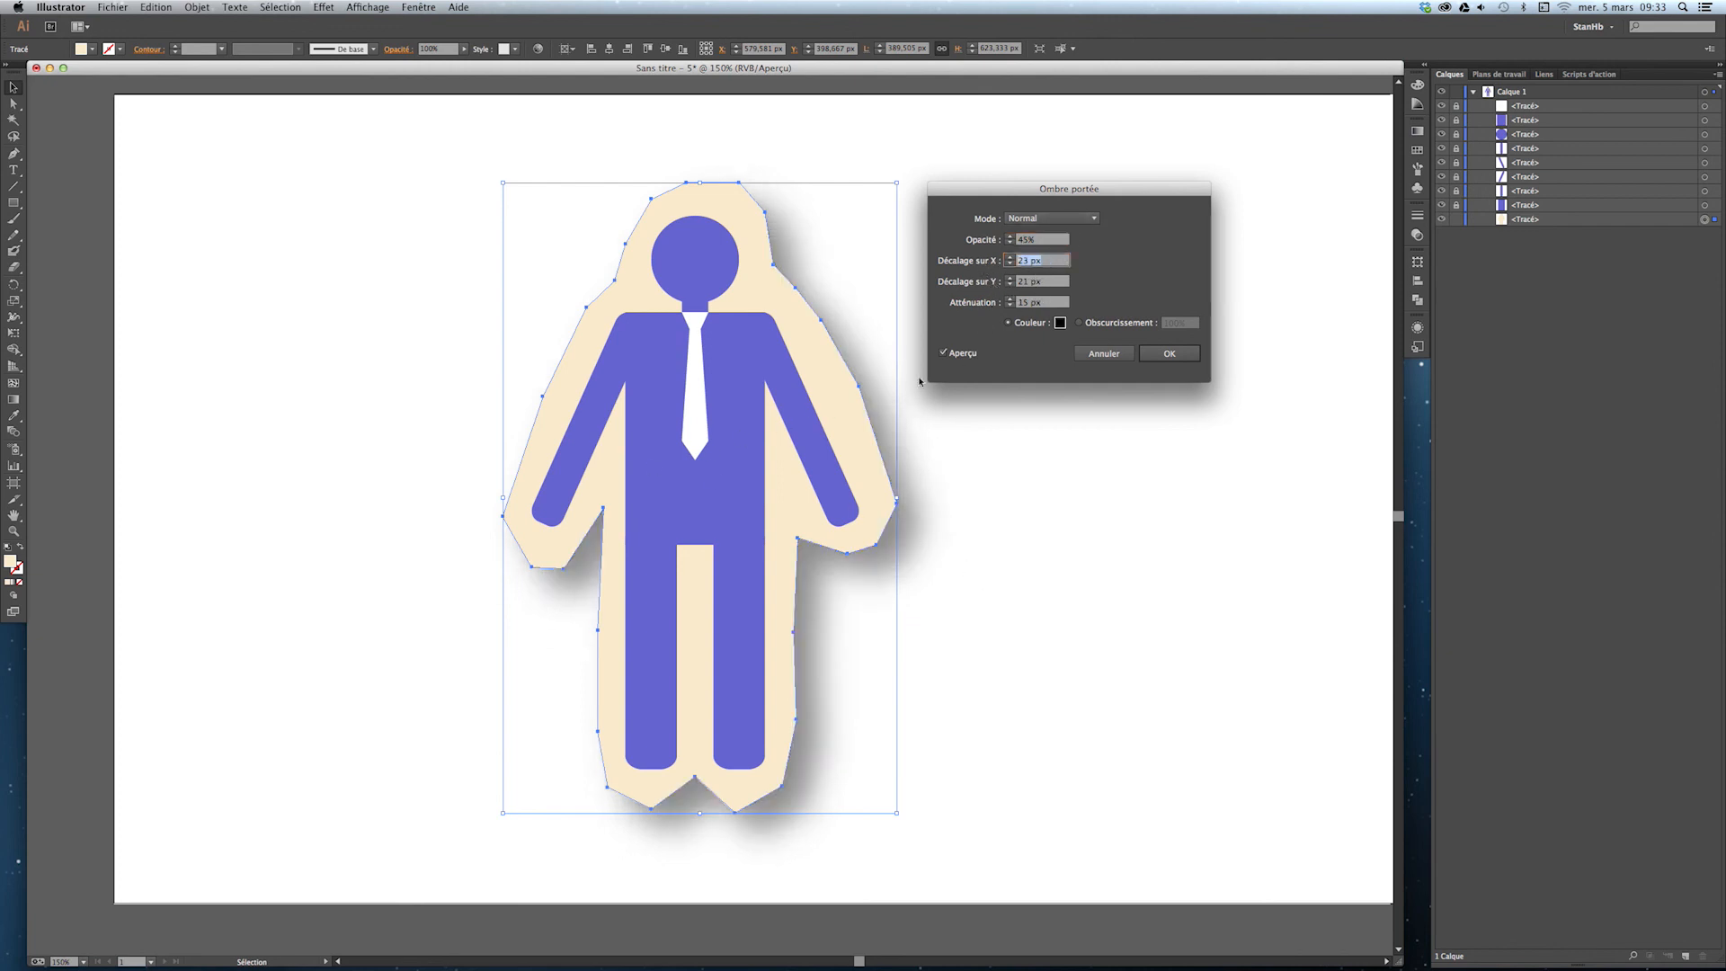
# Try the drop shadow with both the X and Y offsets reduced to 0 px
pyautogui.click(1010, 263)
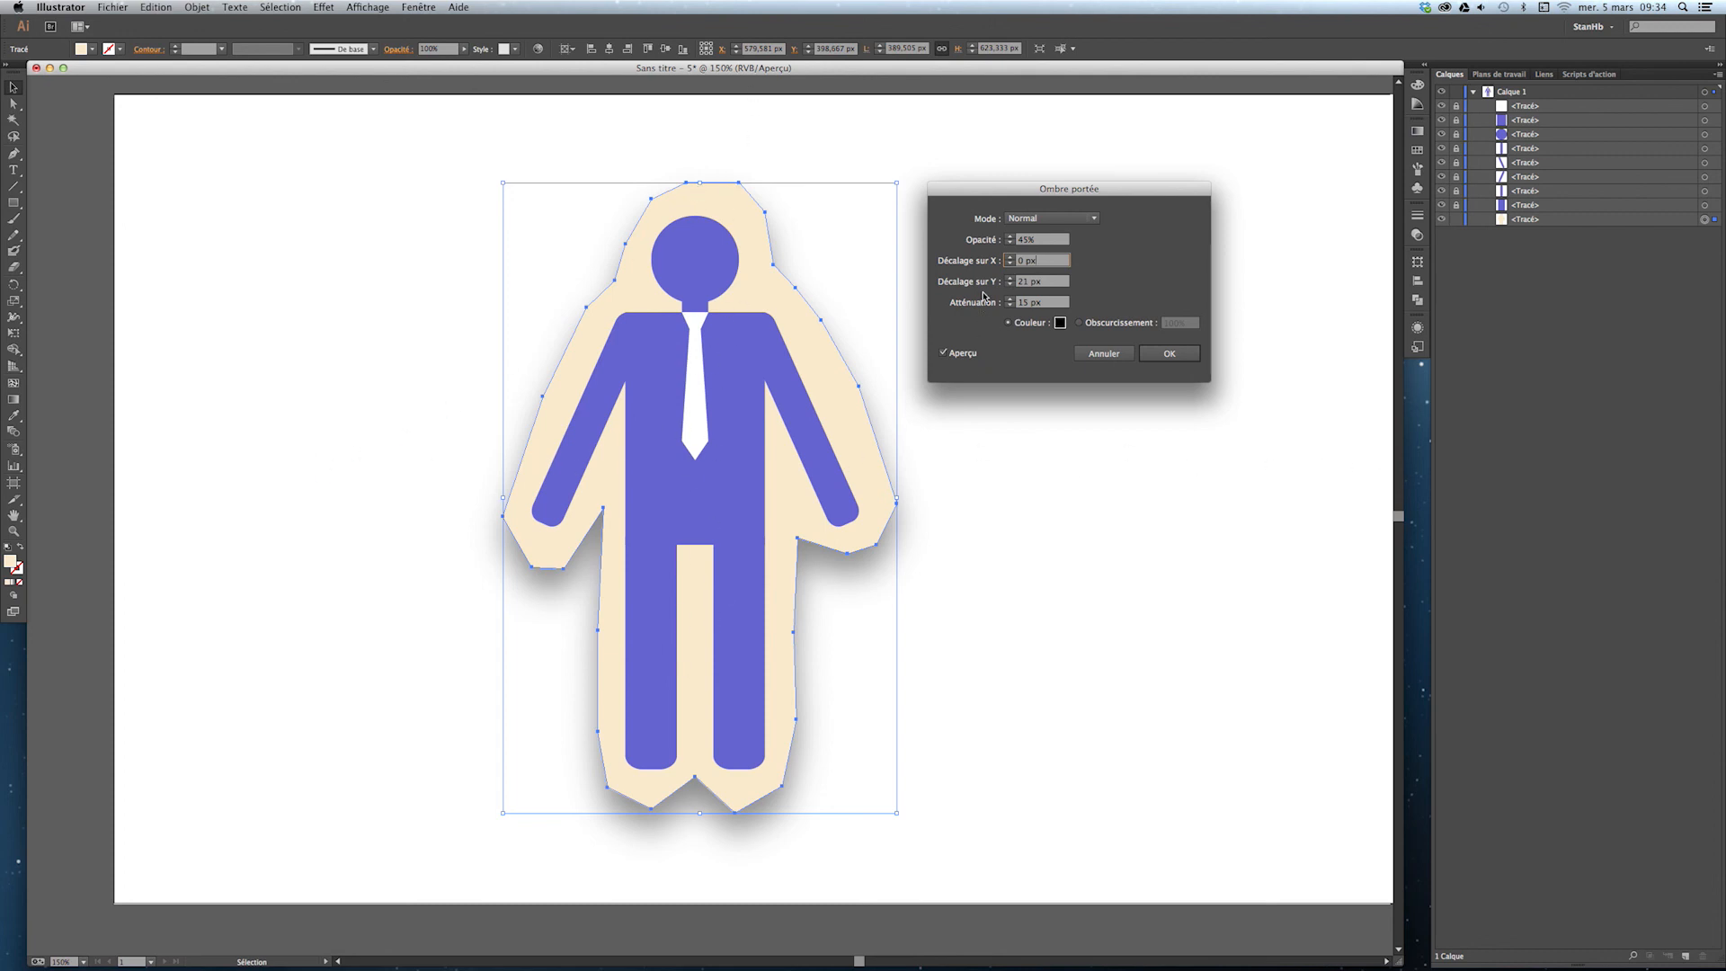
pyautogui.click(1011, 286)
pyautogui.click(1011, 286)
pyautogui.click(1010, 286)
pyautogui.click(1011, 286)
pyautogui.click(1011, 286)
pyautogui.write('0')
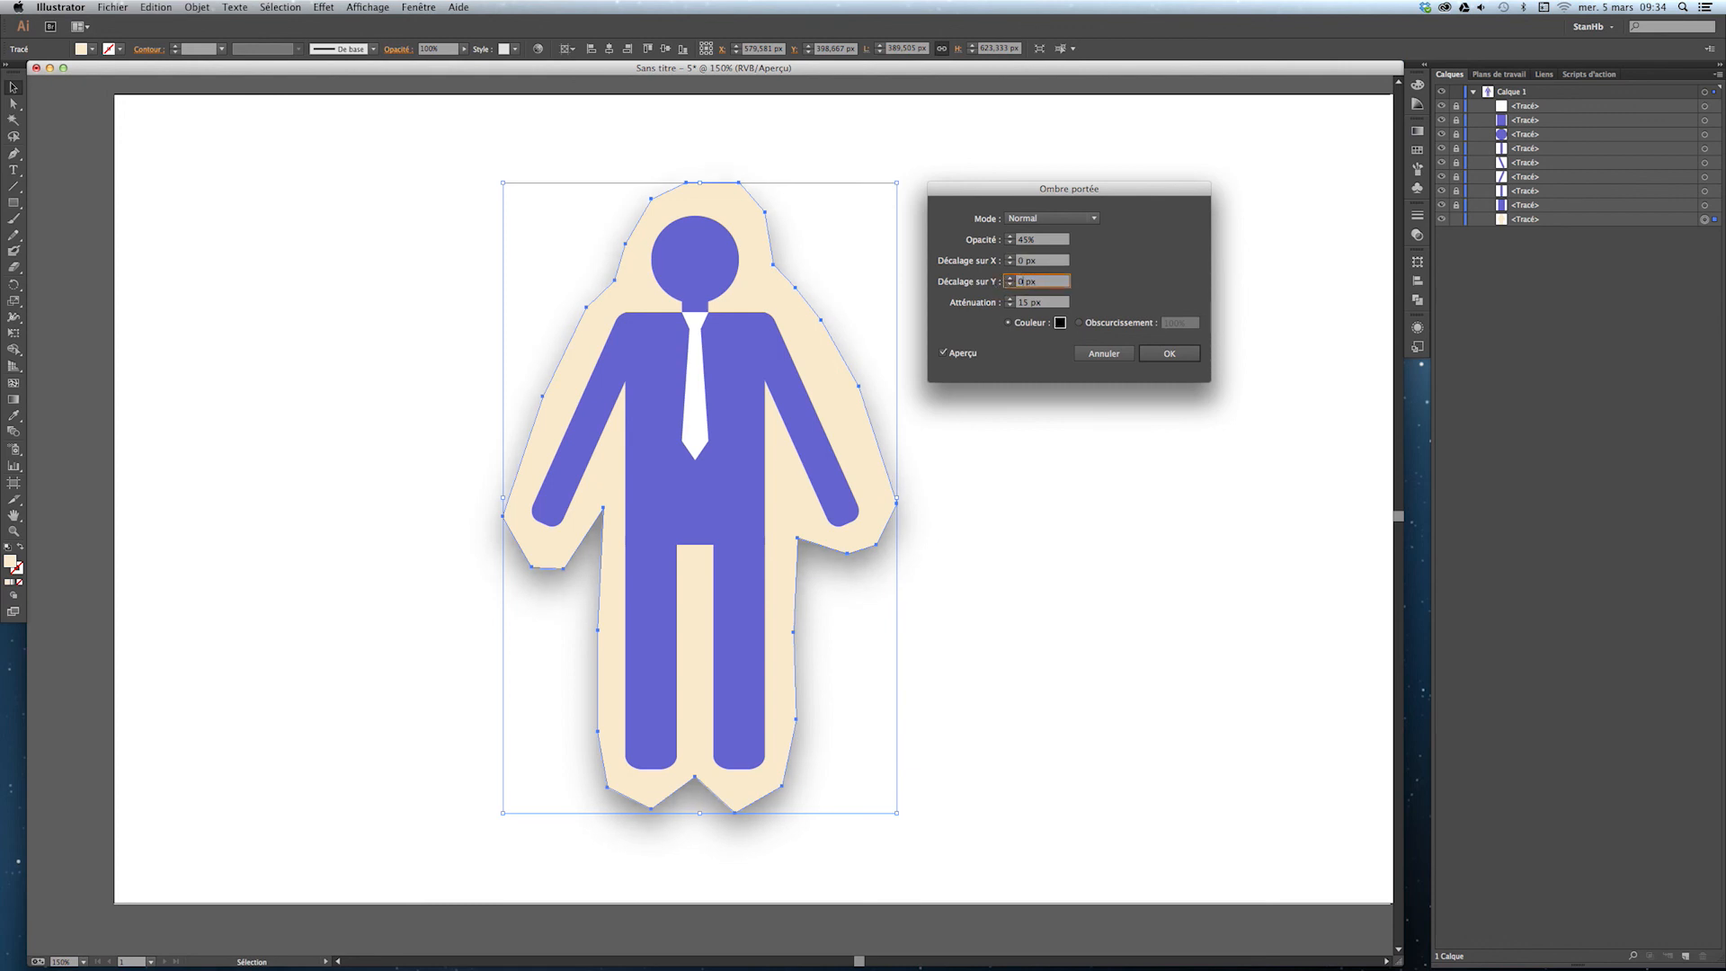
pyautogui.press('Tab')
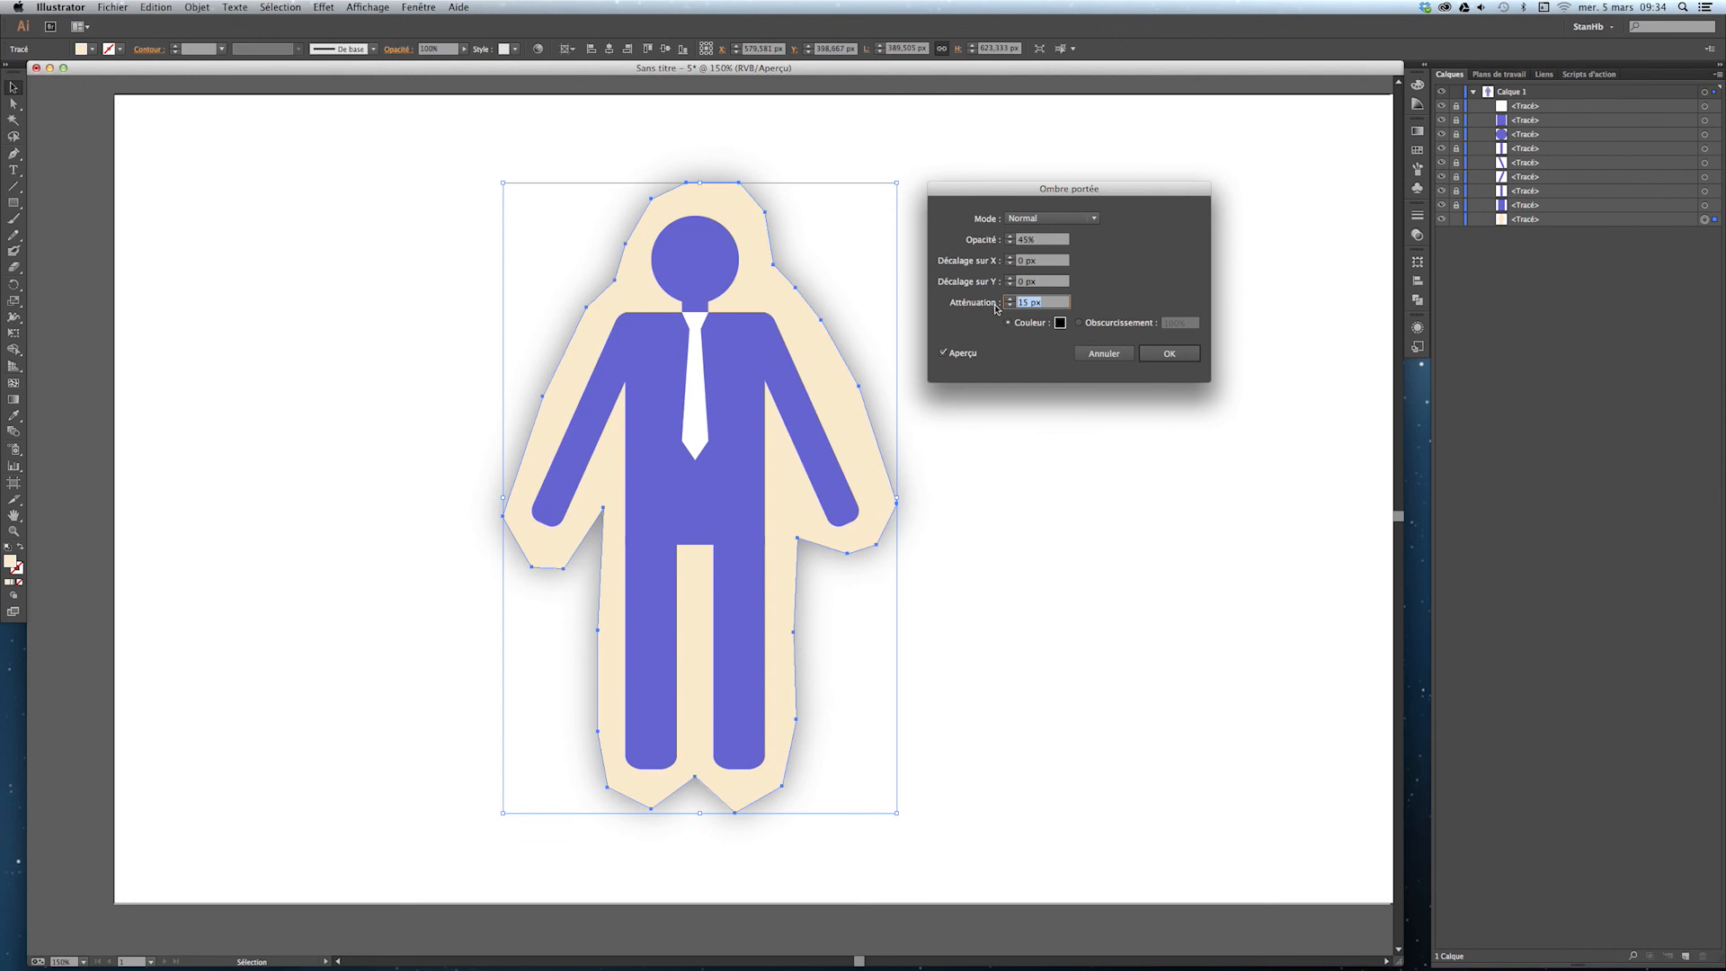
# Try a hard-edged shadow with X and Y offsets of 10 px and a blur of 0 px
pyautogui.click(1023, 263)
pyautogui.press('Tab')
pyautogui.write('1')
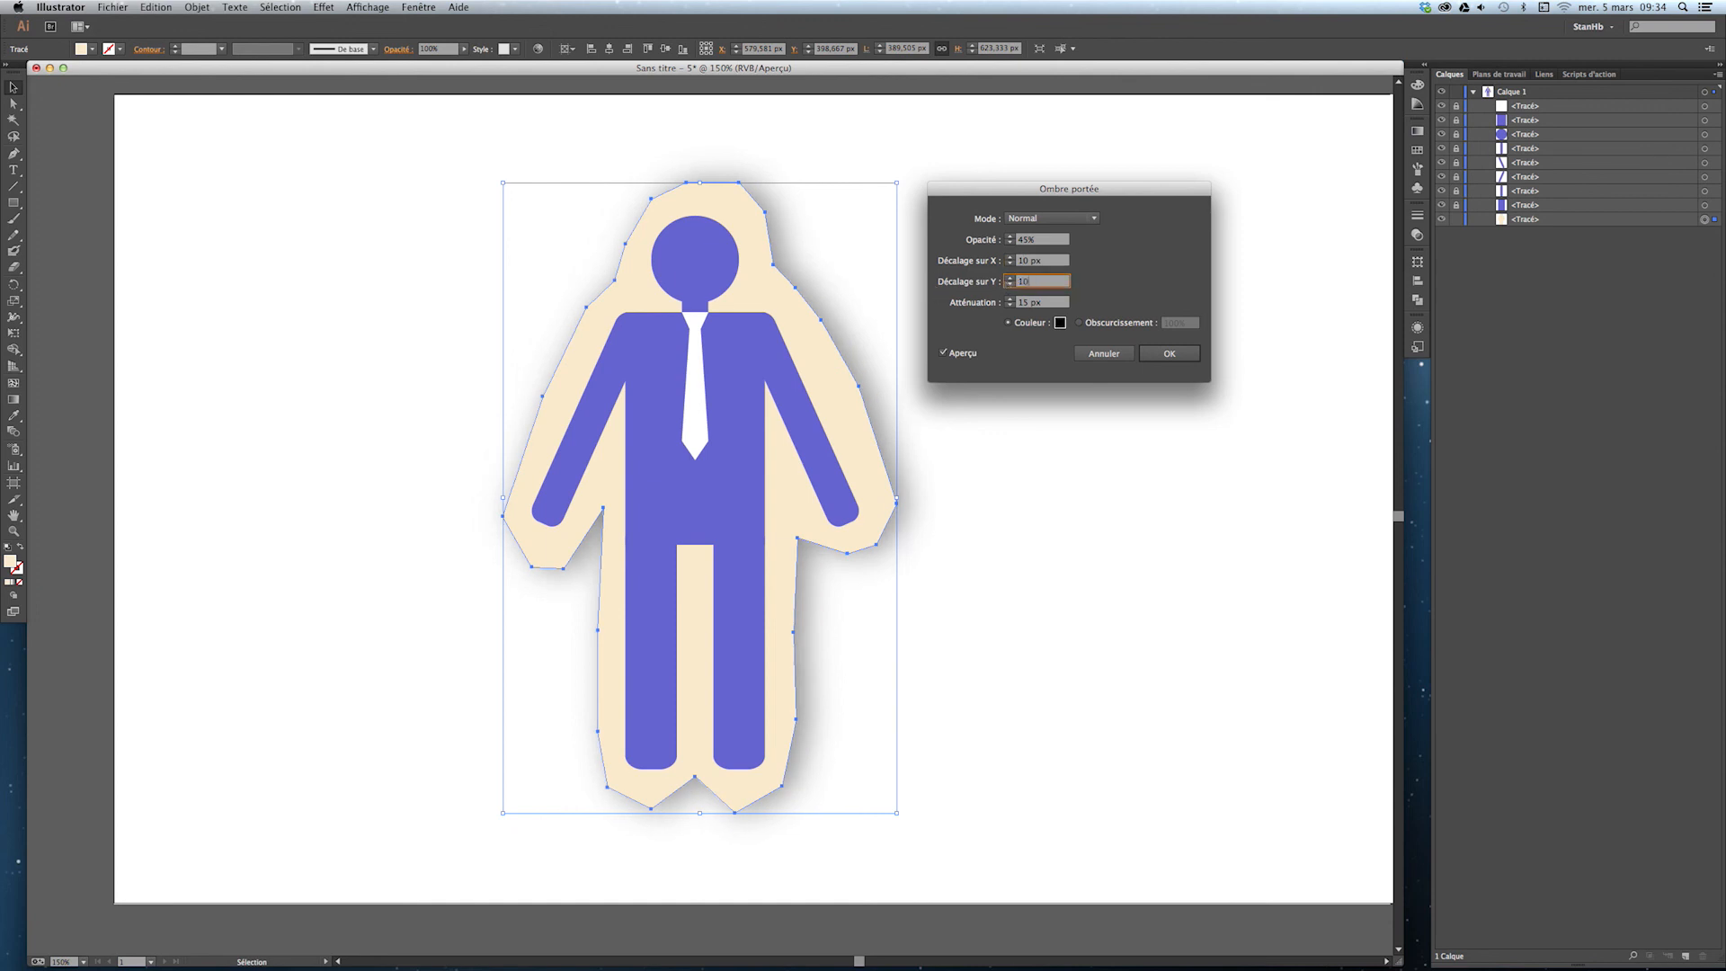
pyautogui.write('0')
pyautogui.press('Tab')
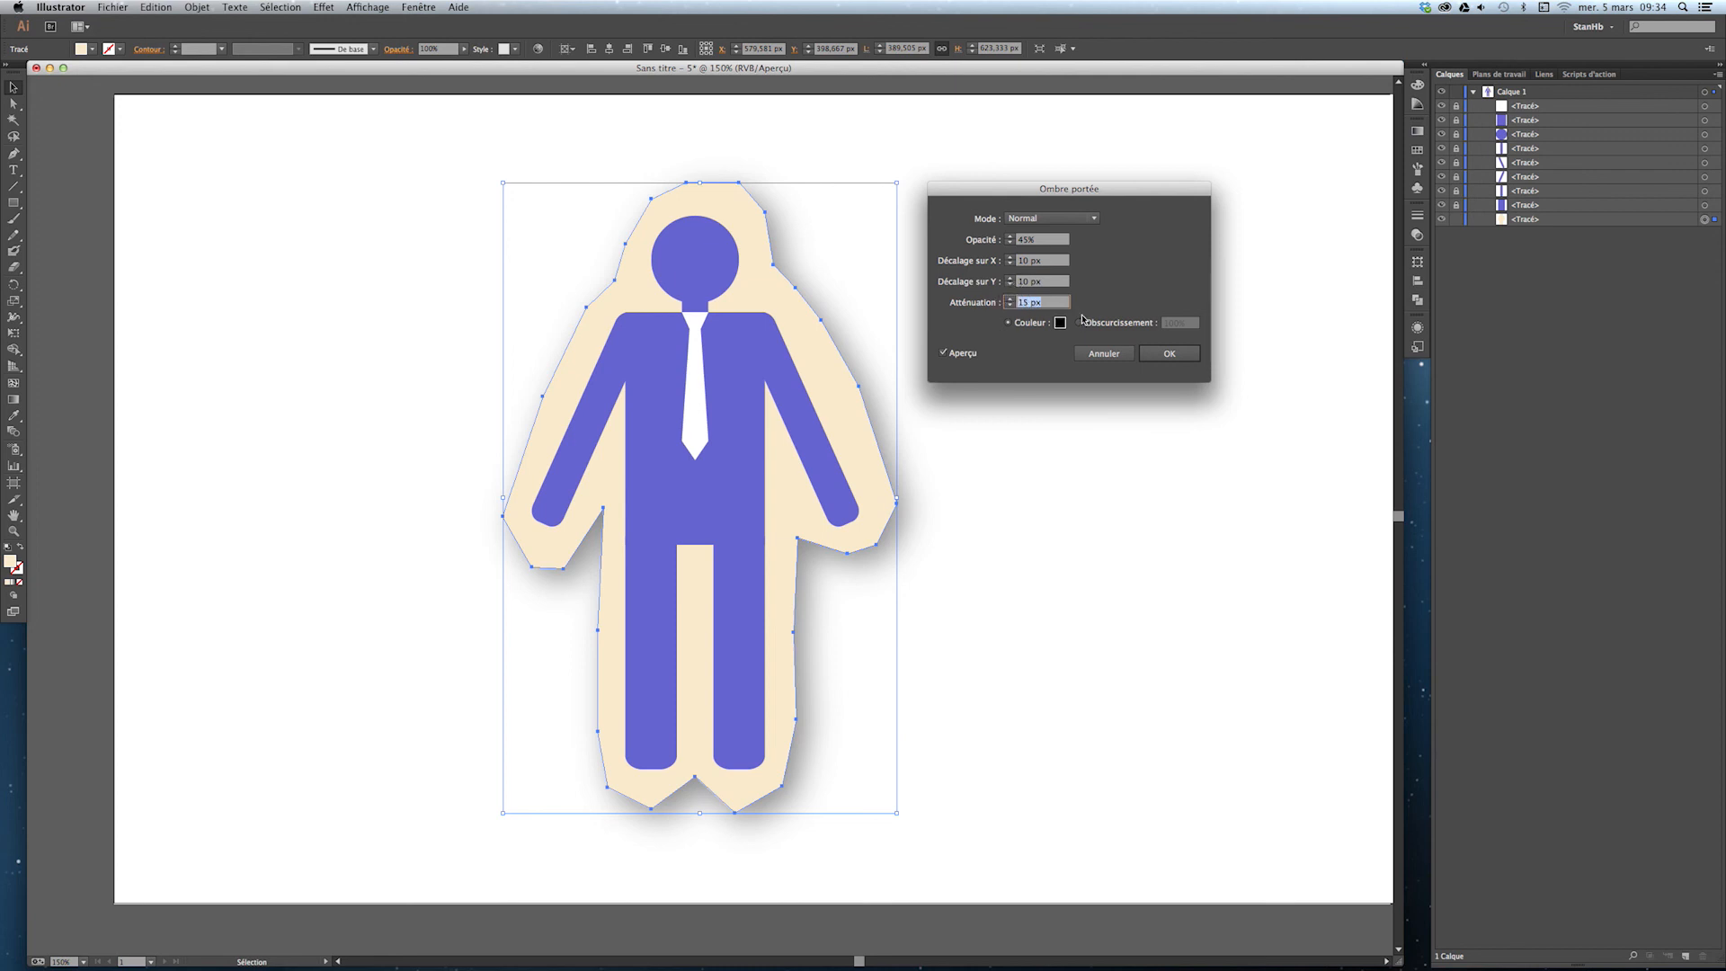
pyautogui.click(1023, 302)
pyautogui.doubleClick(1023, 302)
pyautogui.write('0')
pyautogui.press('Tab')
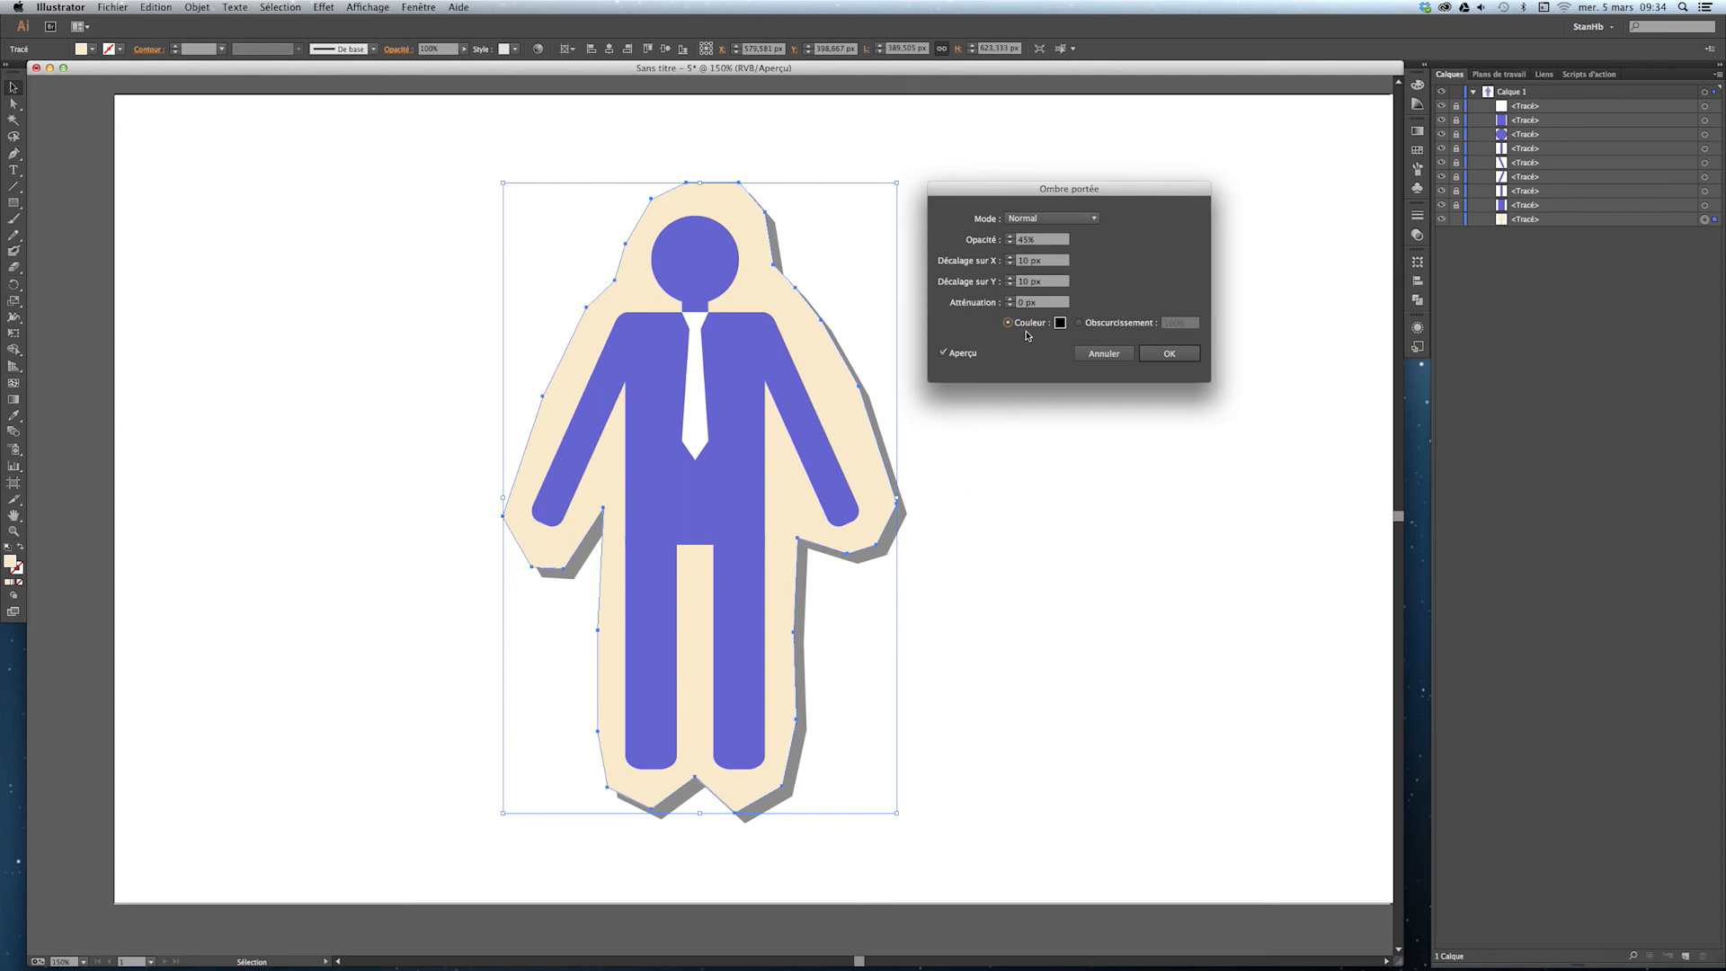
# Set the shadow's X offset to 21 px, Y offset to 20 px and blur to 15 px, apply the effect and deselect the shape
pyautogui.click(1010, 257)
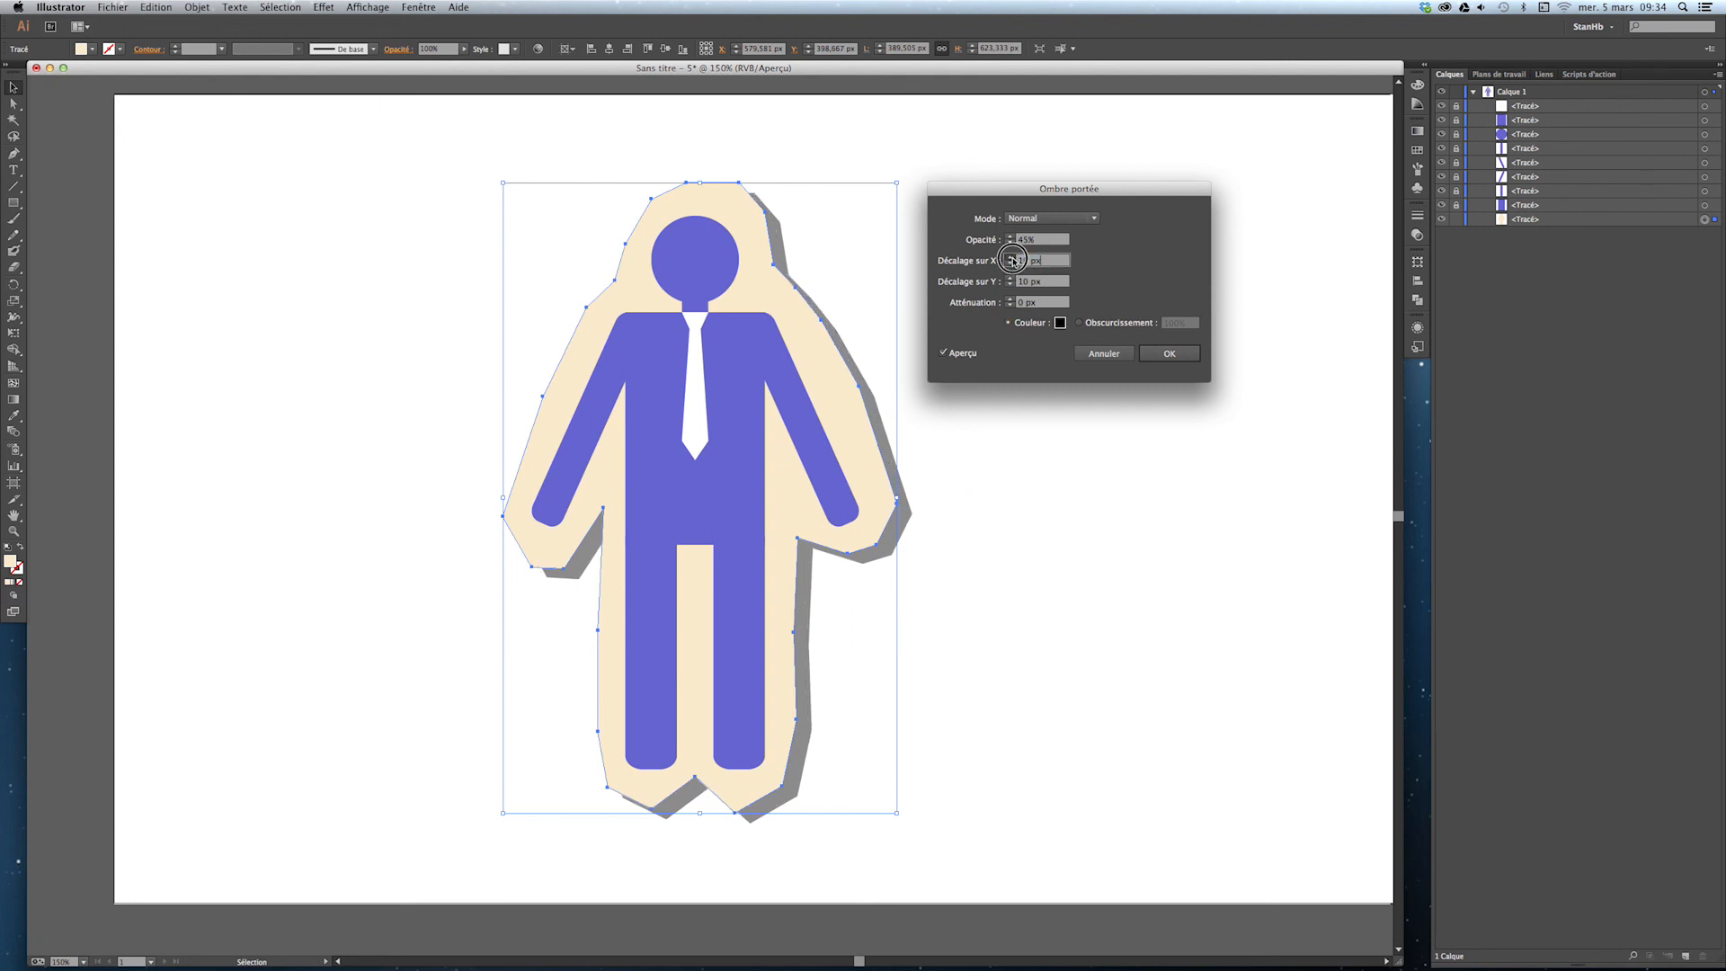
pyautogui.click(1010, 279)
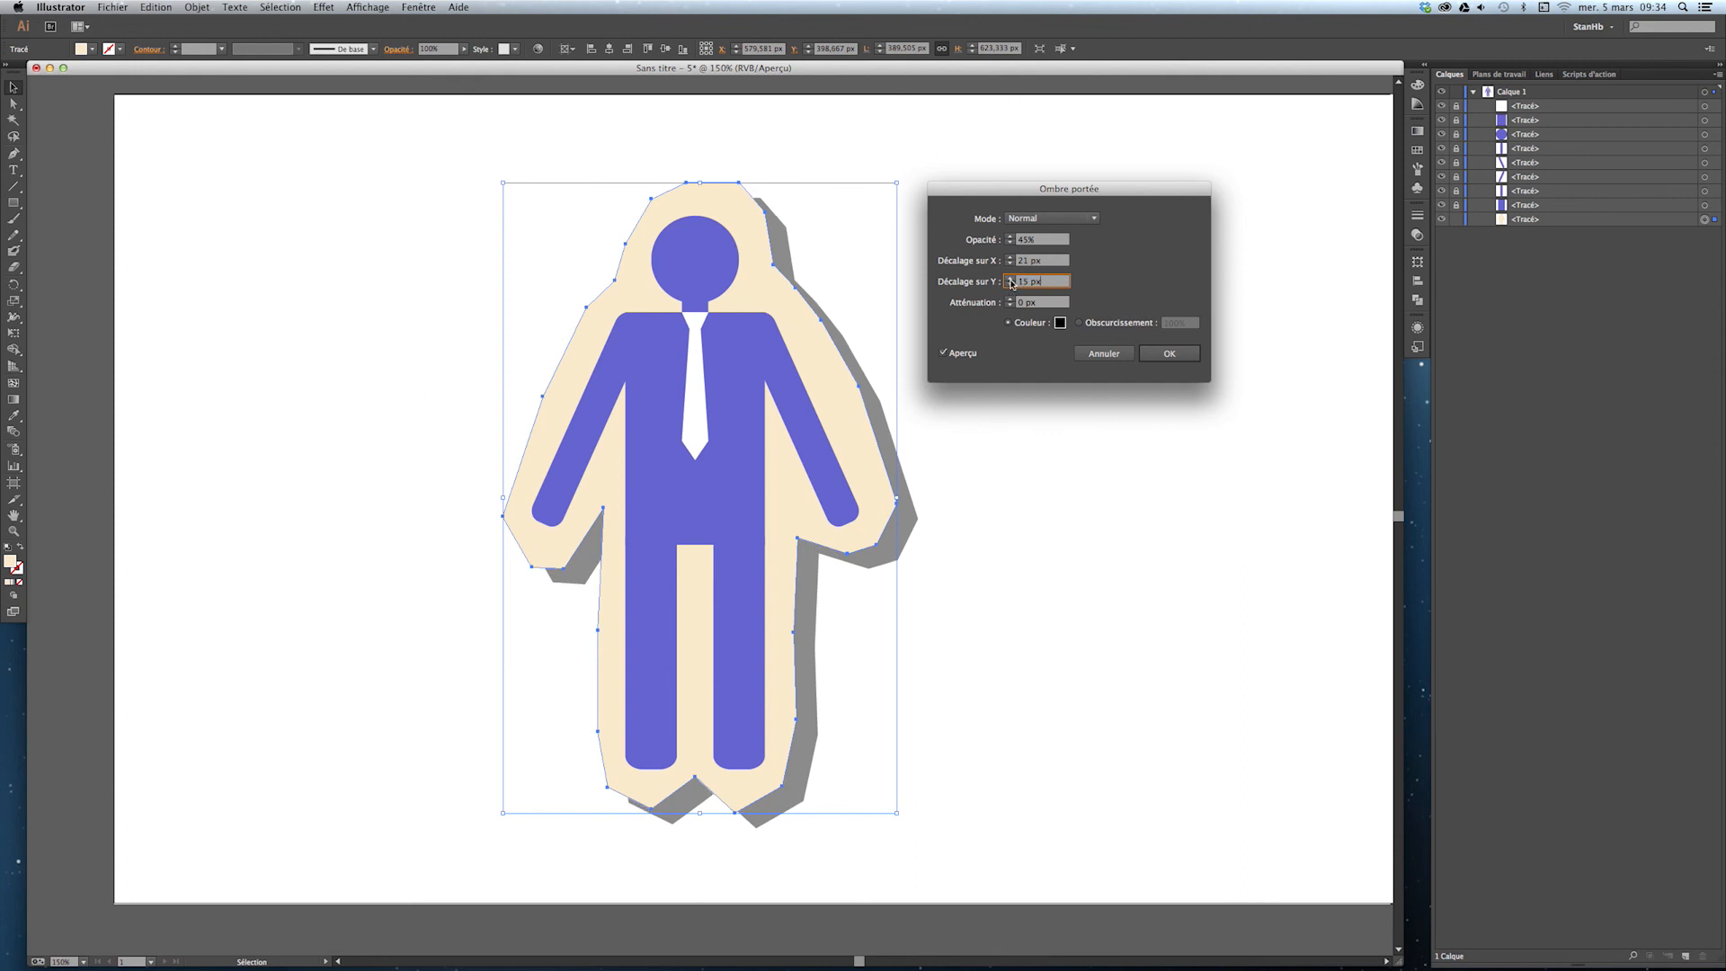
pyautogui.click(1010, 278)
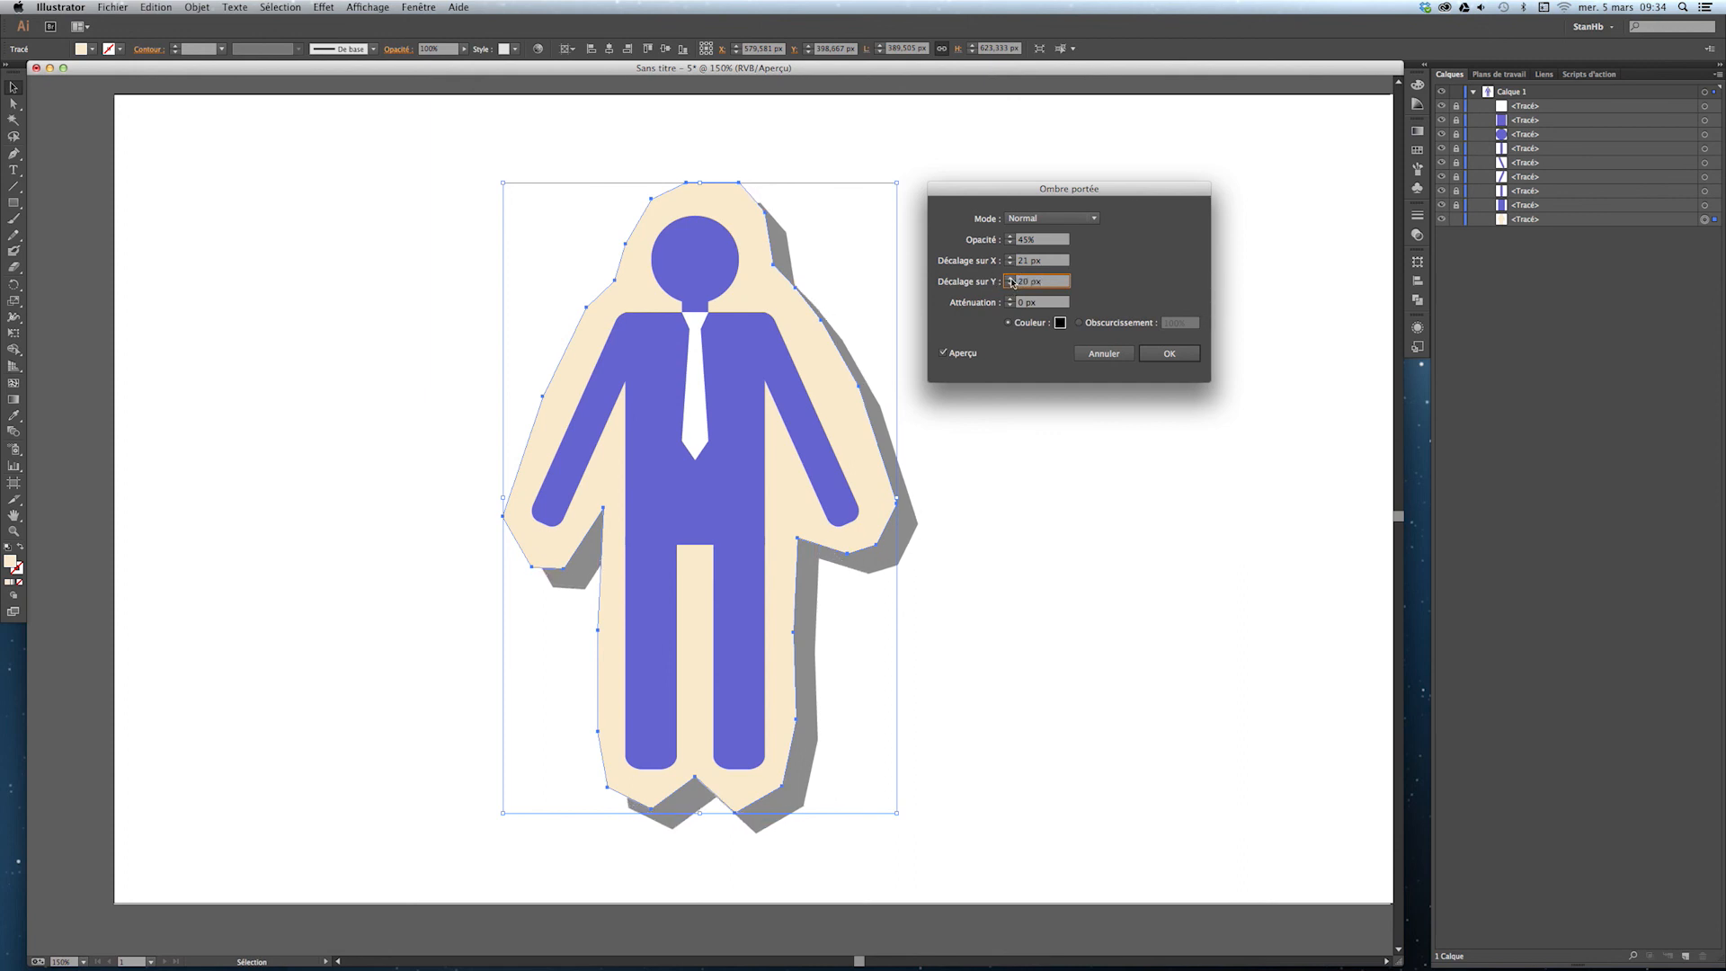
pyautogui.moveTo(1025, 303); pyautogui.dragTo(1011, 304)
pyautogui.write('15')
pyautogui.press('Tab')
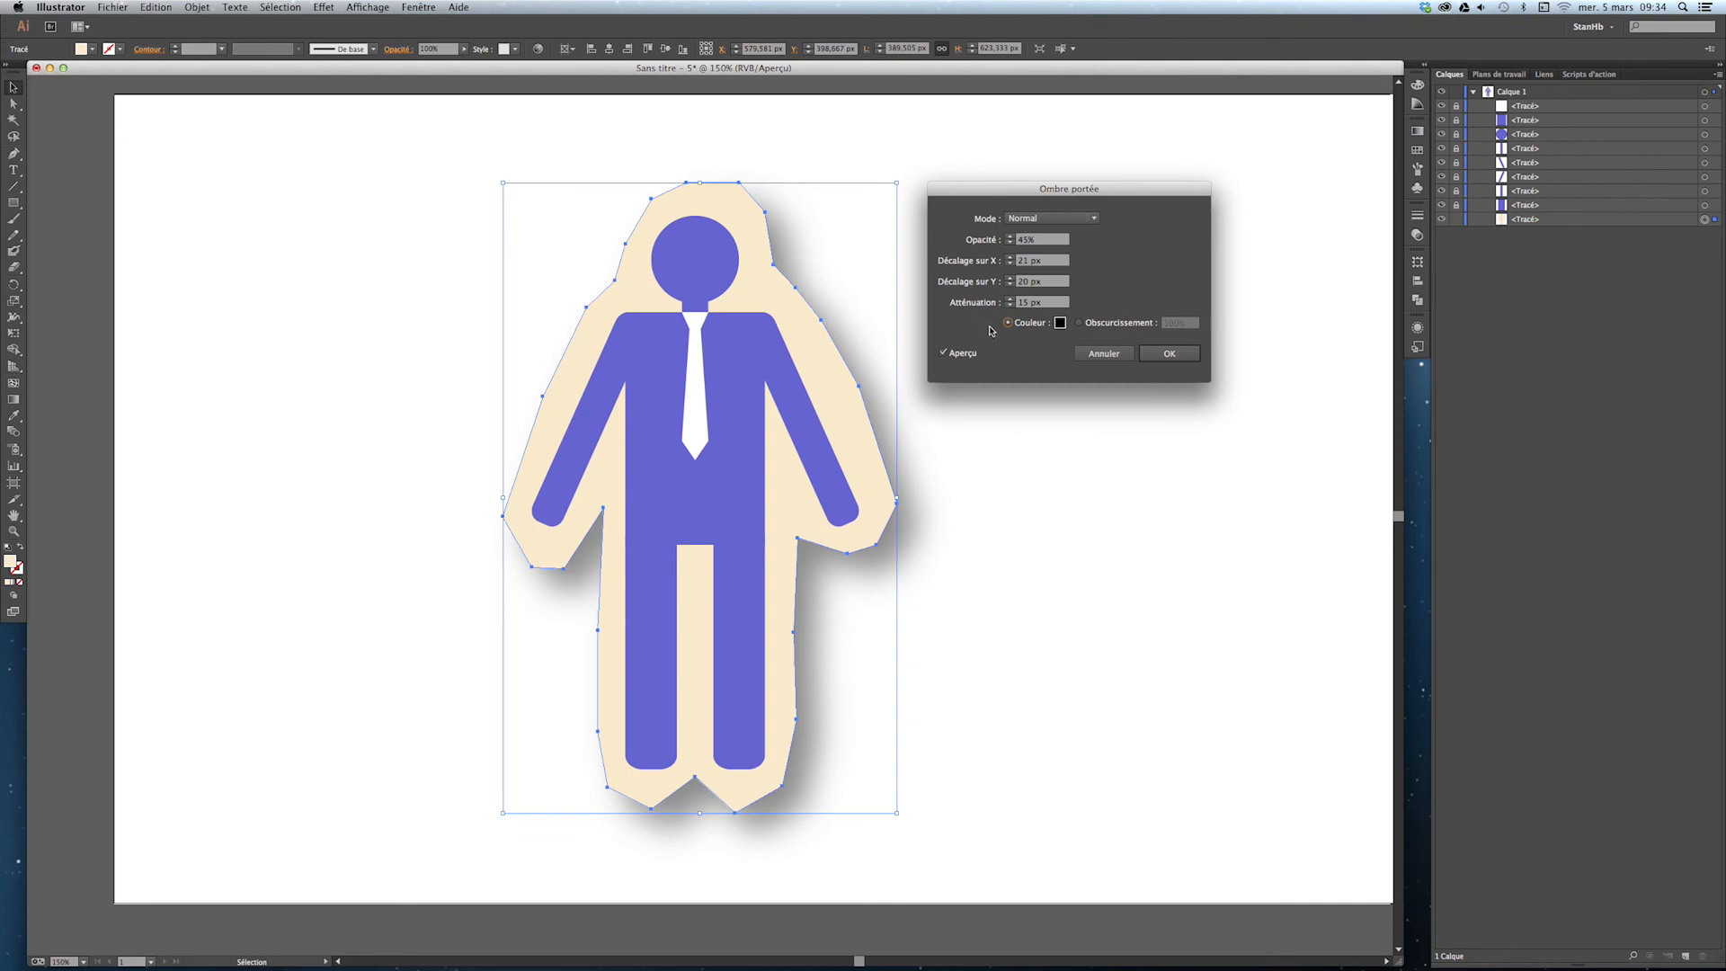
pyautogui.click(1177, 355)
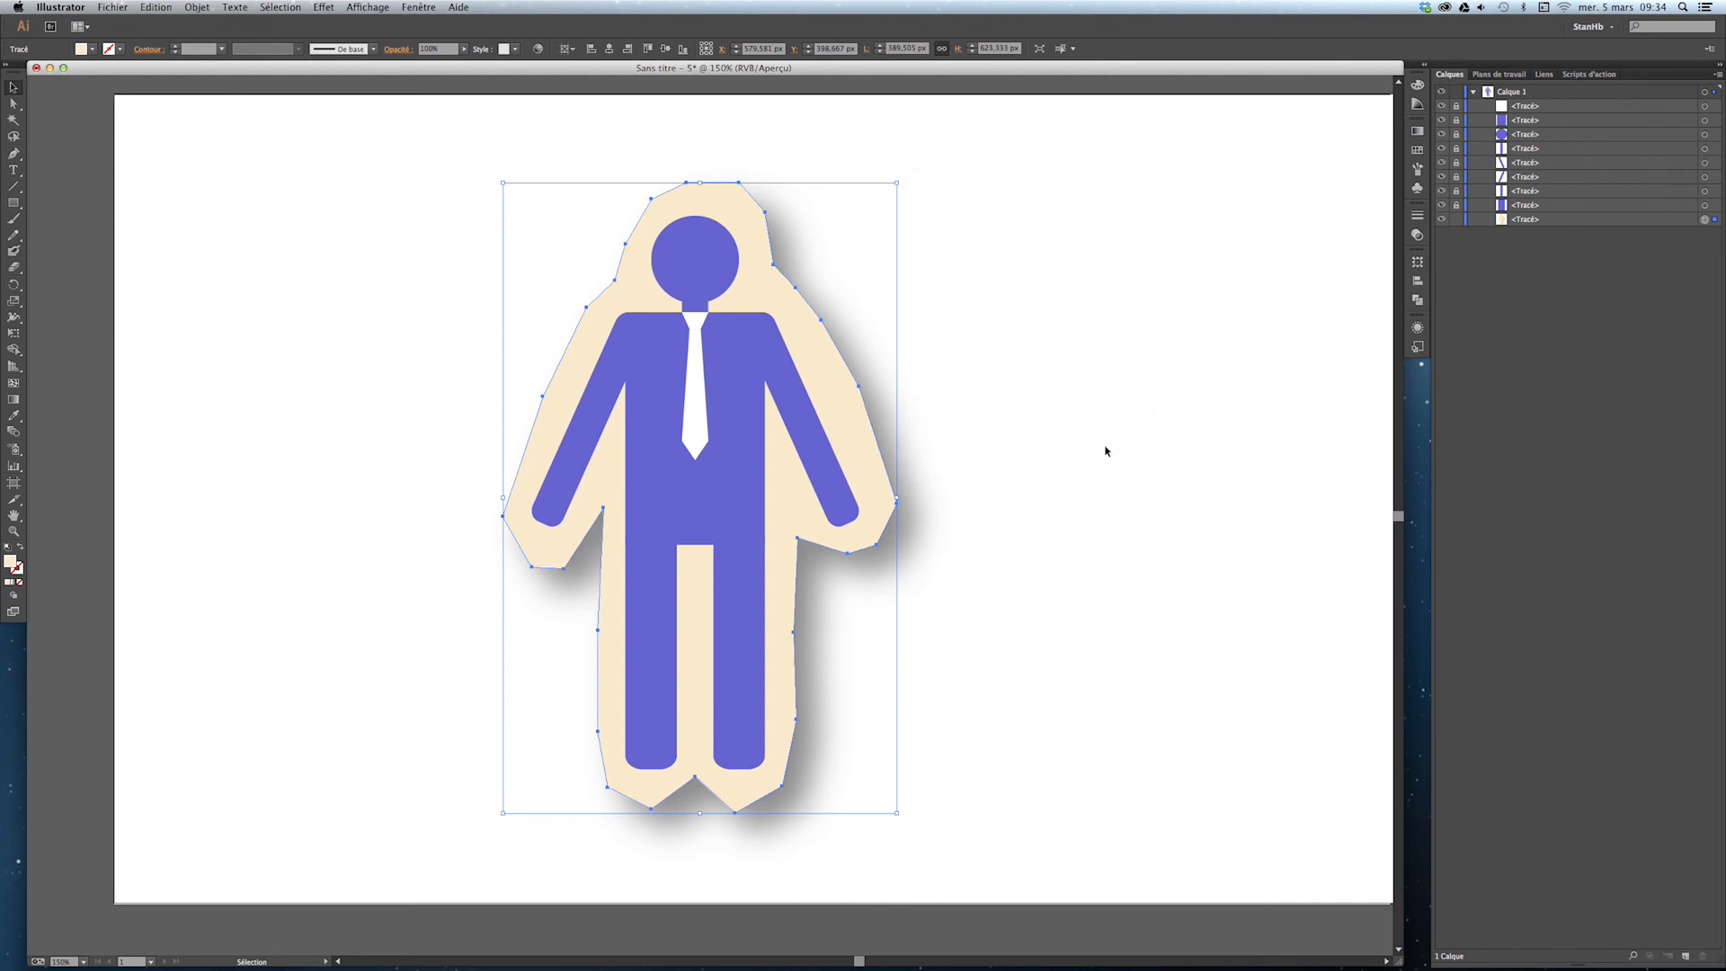
pyautogui.click(1129, 468)
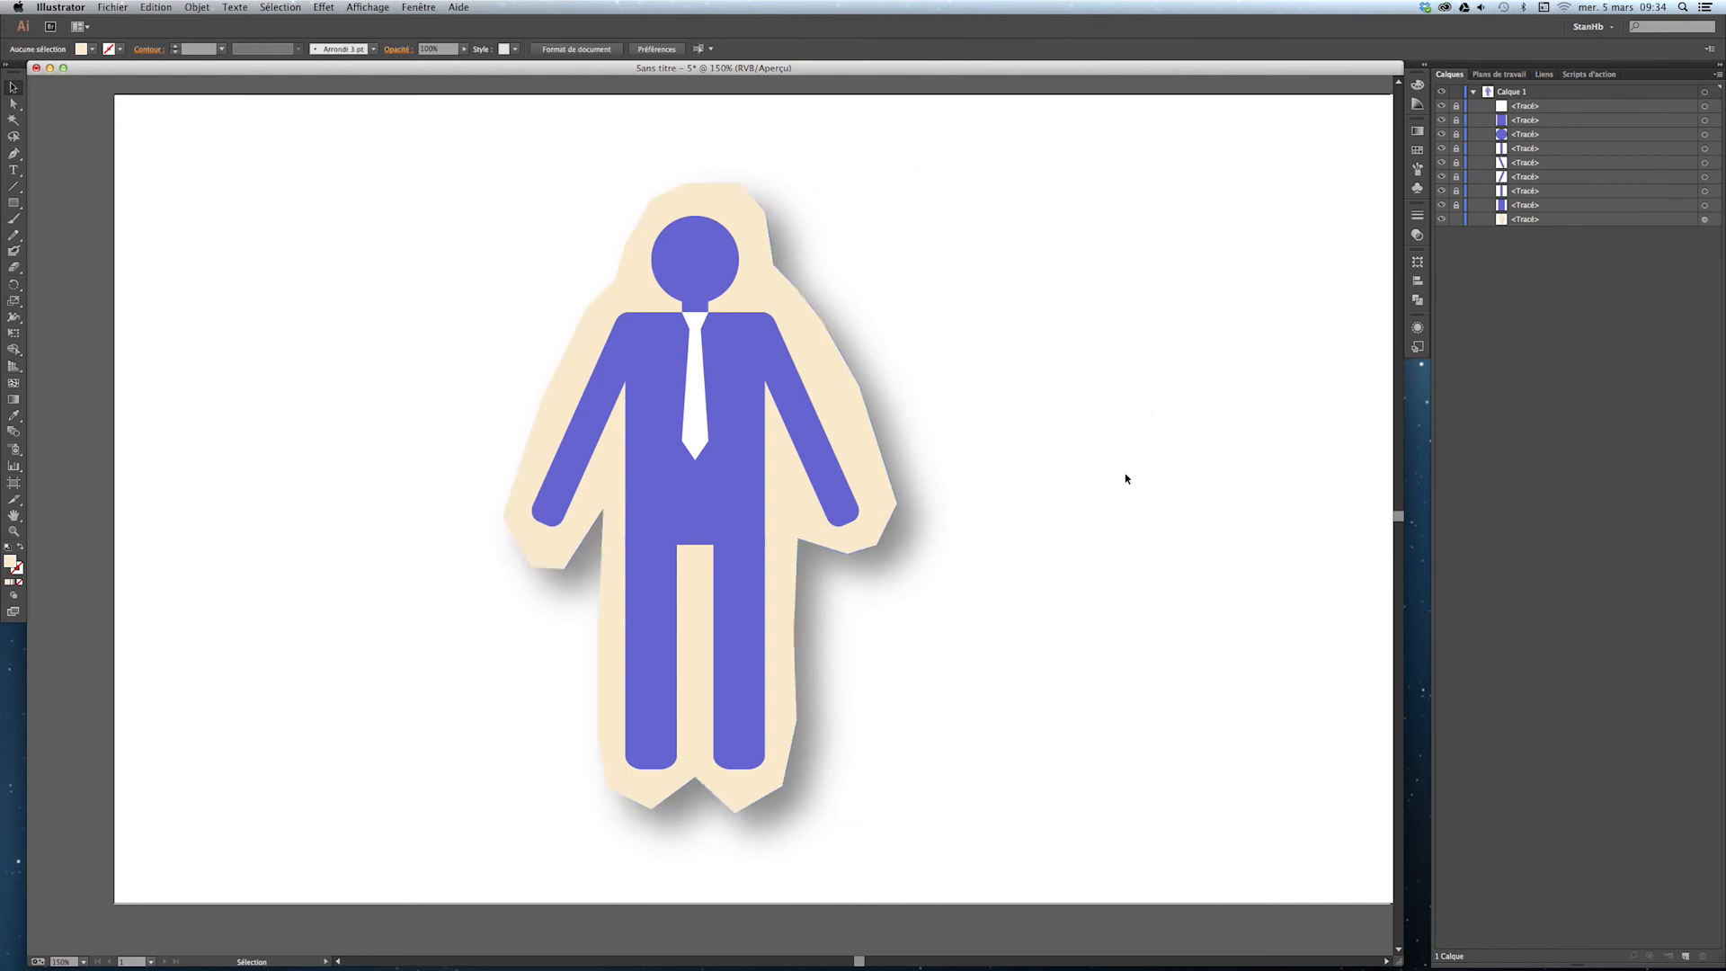